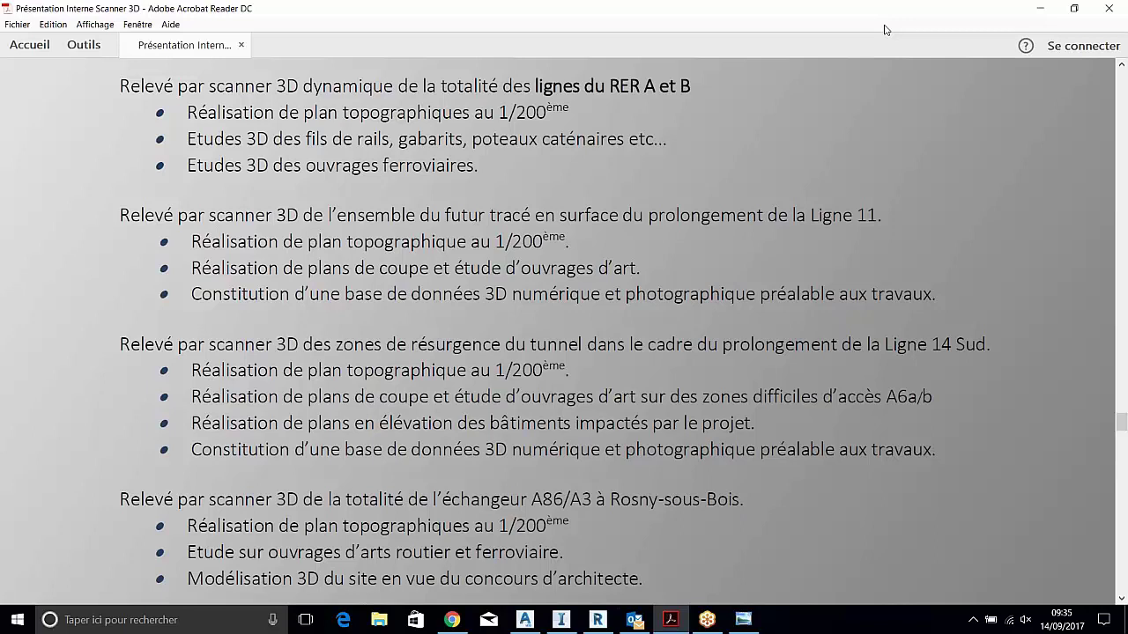
# Switch to the Lycee_Brassens model in InfraWorks and examine both long facades of the red-roofed school building
pyautogui.click(1036, 5)
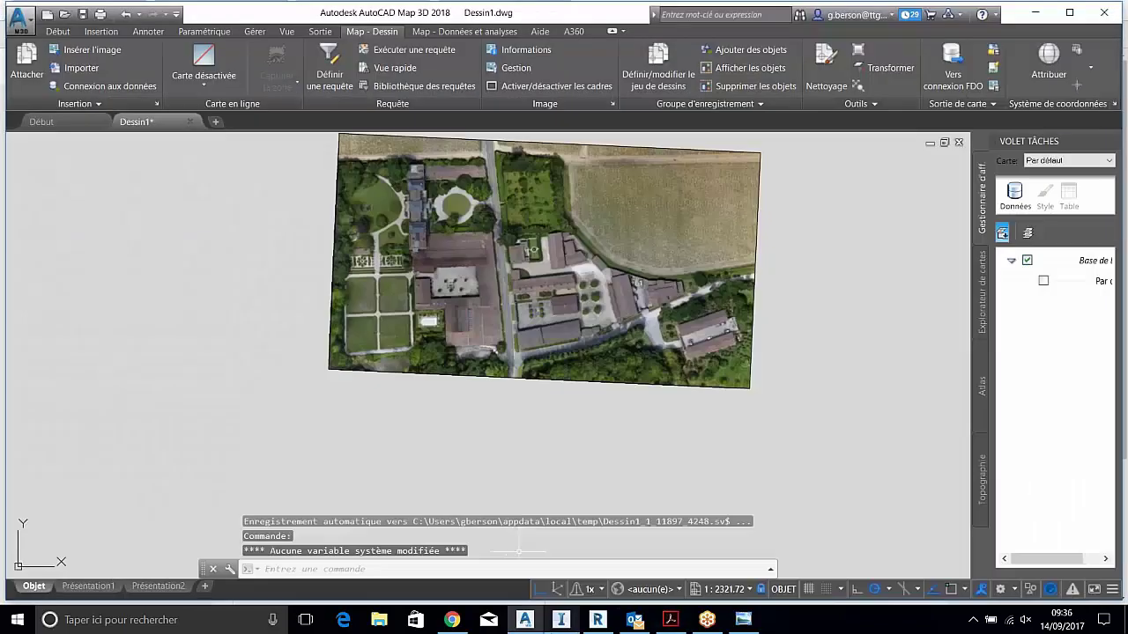
pyautogui.click(560, 619)
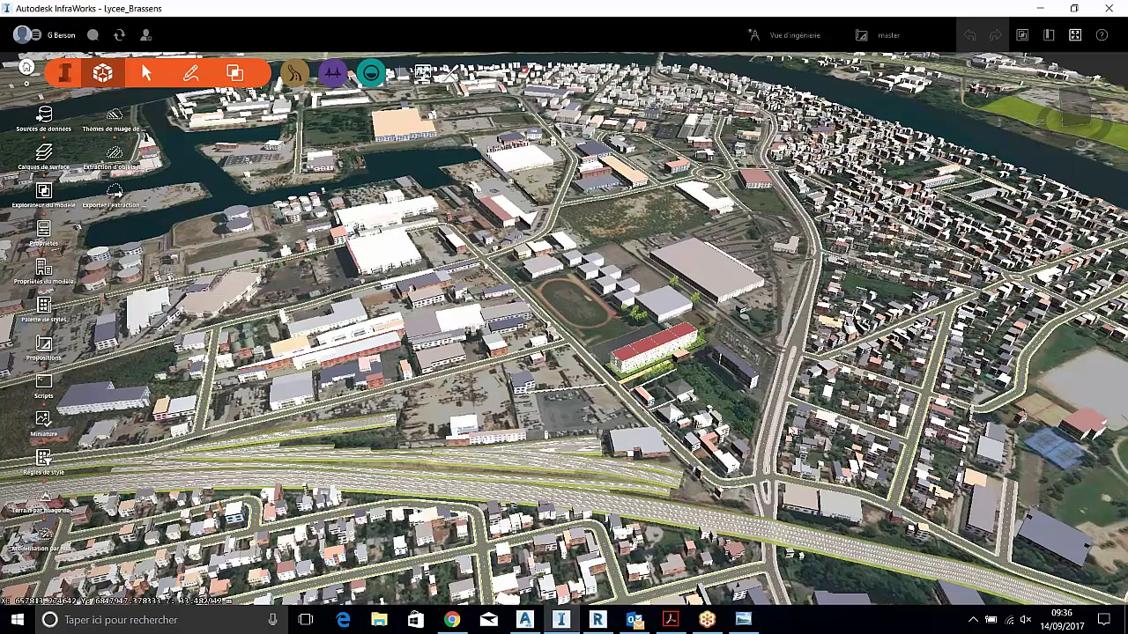
pyautogui.scroll(1, 753, 381)
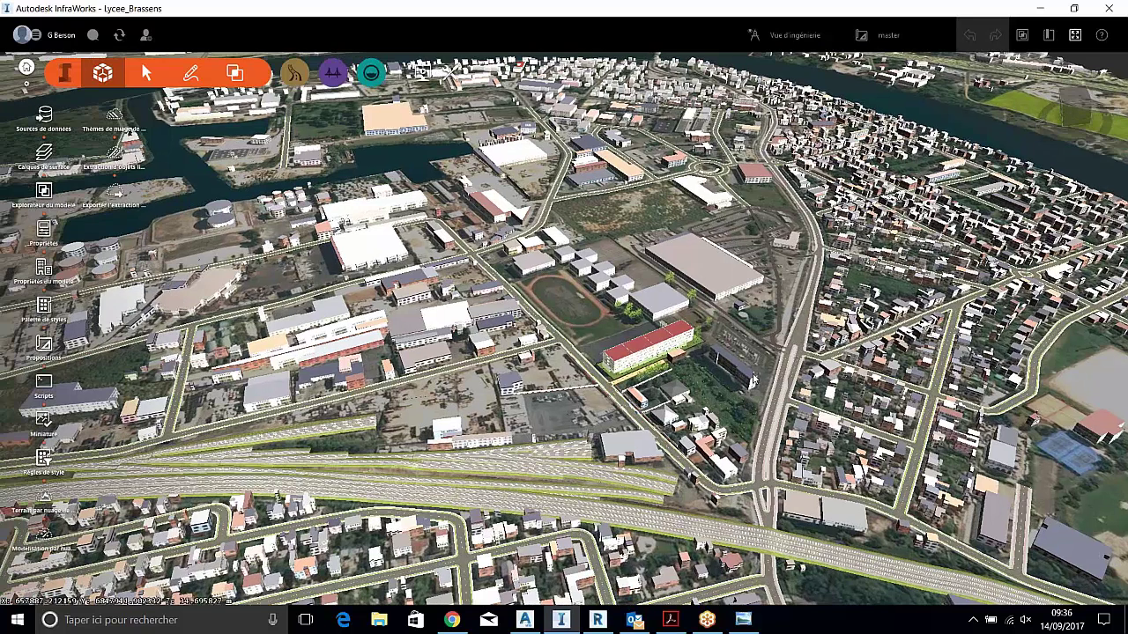
pyautogui.scroll(3, 754, 380)
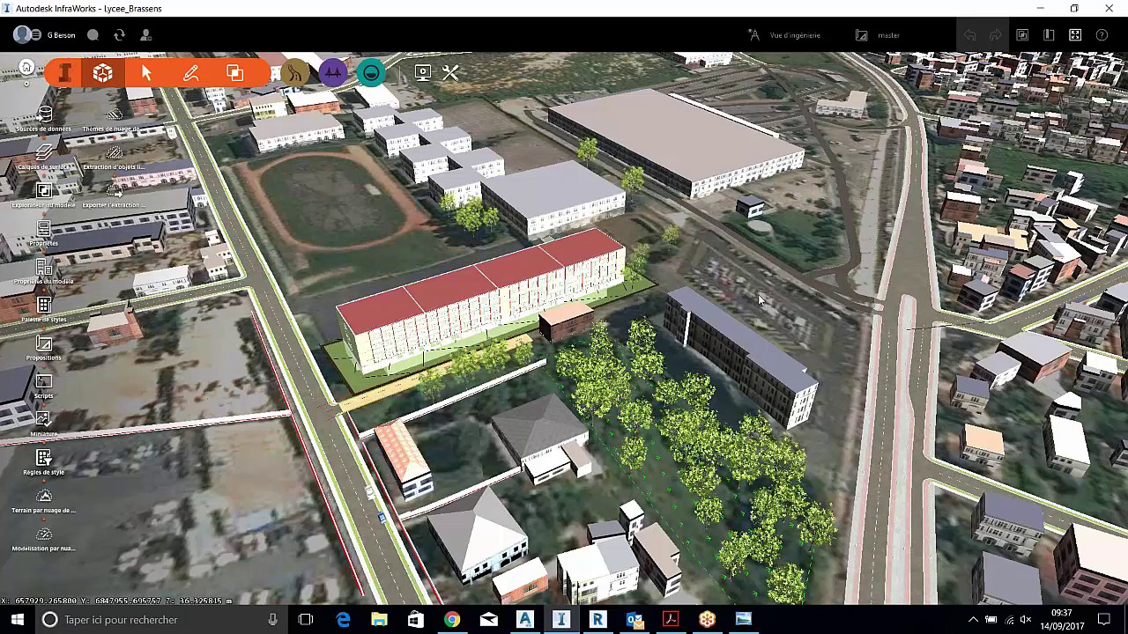
pyautogui.scroll(5, 499, 336)
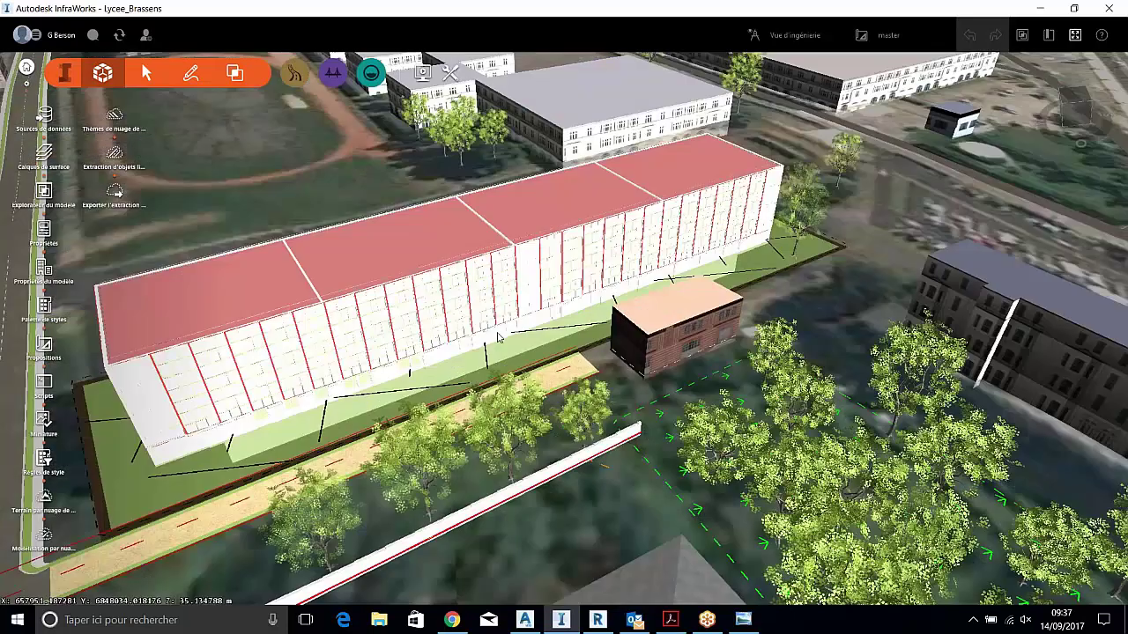
pyautogui.moveTo(499, 337); pyautogui.dragTo(622, 327, button='middle')
pyautogui.scroll(-4, 597, 347)
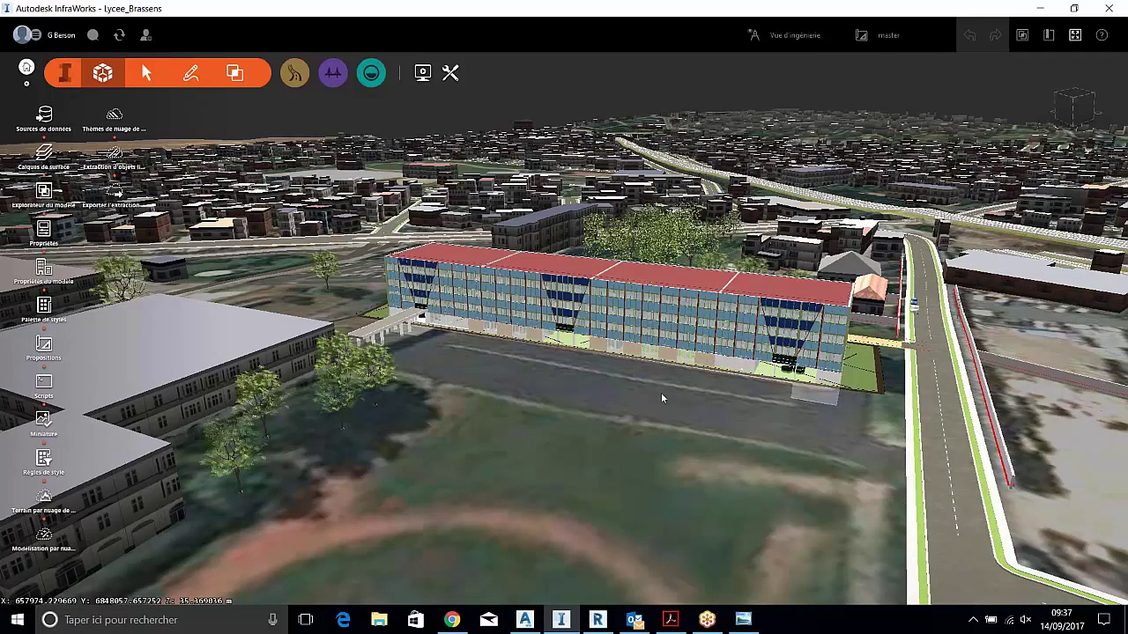
pyautogui.scroll(3, 772, 426)
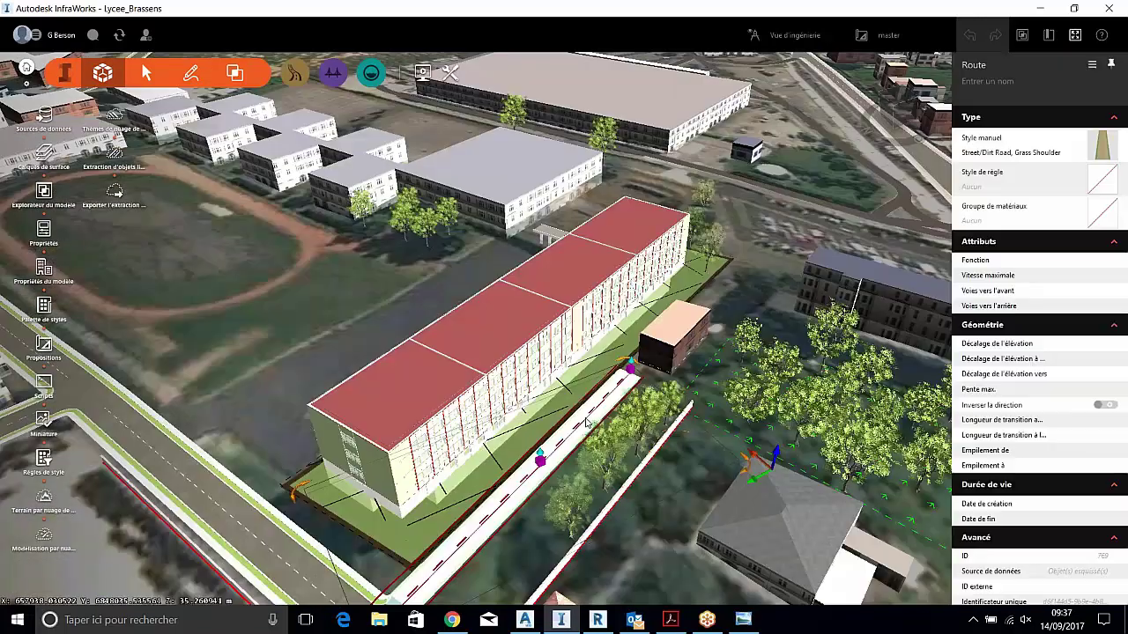
pyautogui.press('Escape')
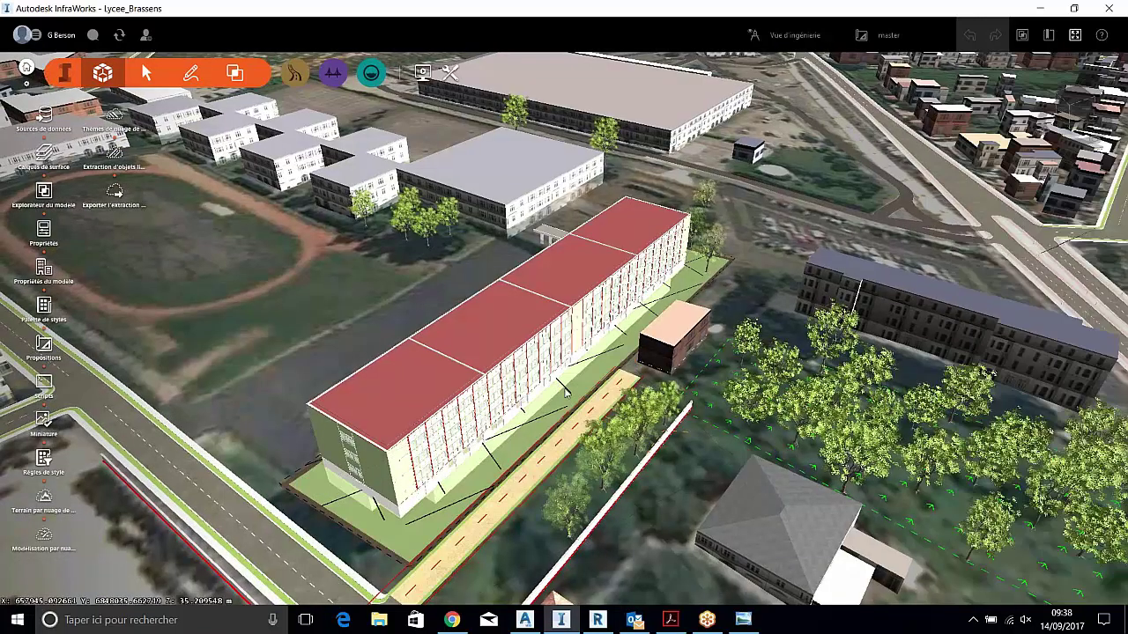
# Examine the school building up close and its surroundings, including the dirt road, trees, sports track and neighbouring streets
pyautogui.scroll(5, 567, 394)
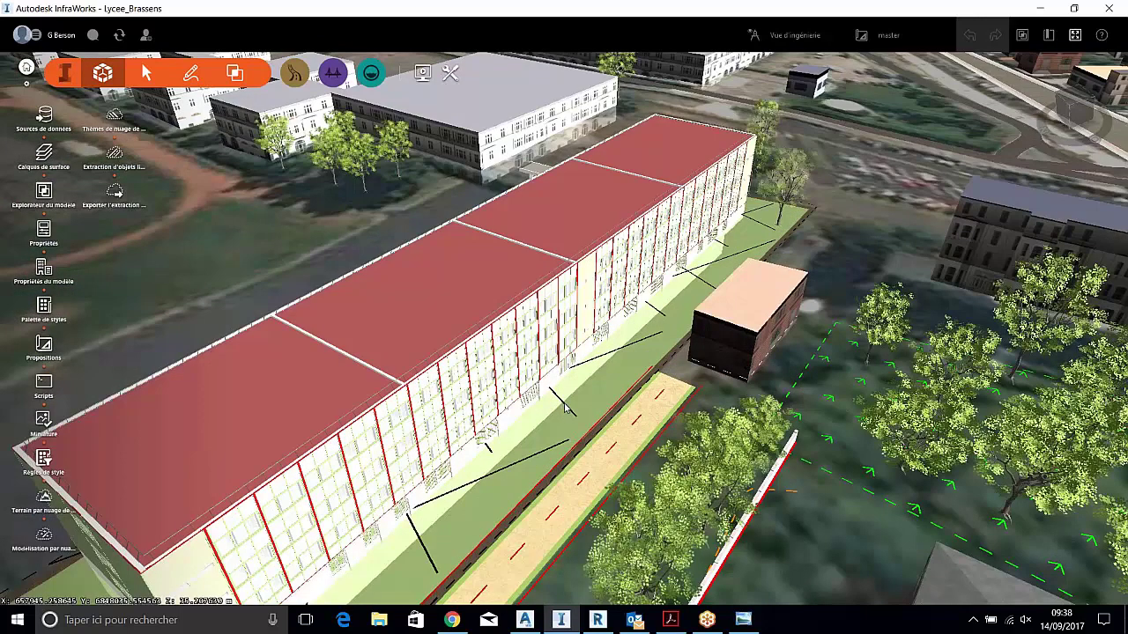
pyautogui.moveTo(565, 403); pyautogui.dragTo(676, 525, button='middle')
pyautogui.scroll(-3, 676, 525)
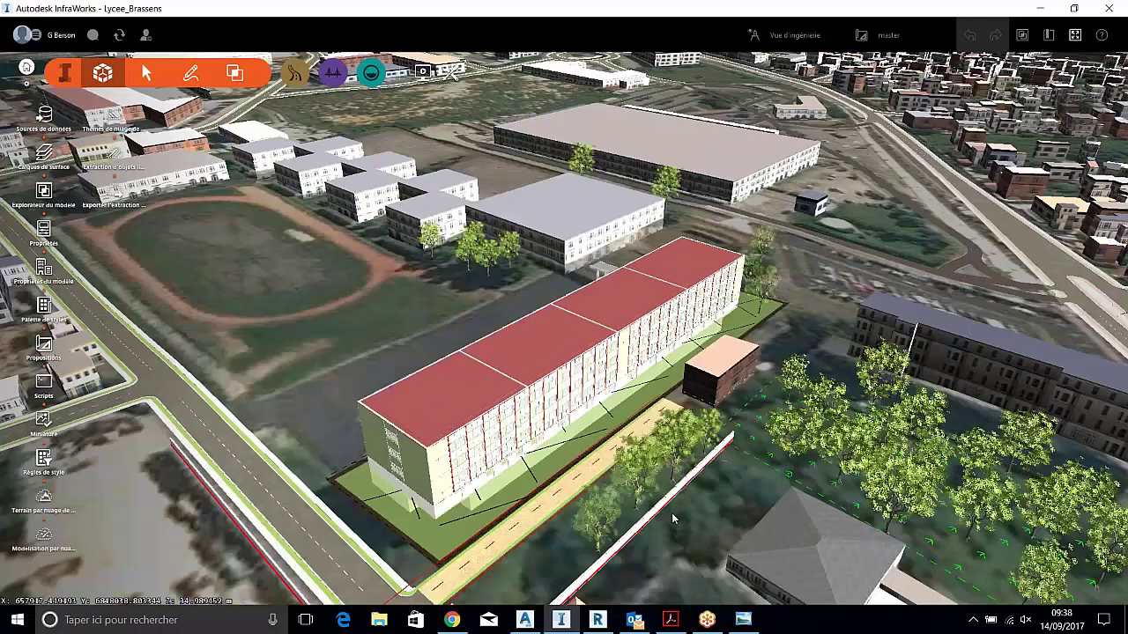
pyautogui.scroll(-2, 722, 436)
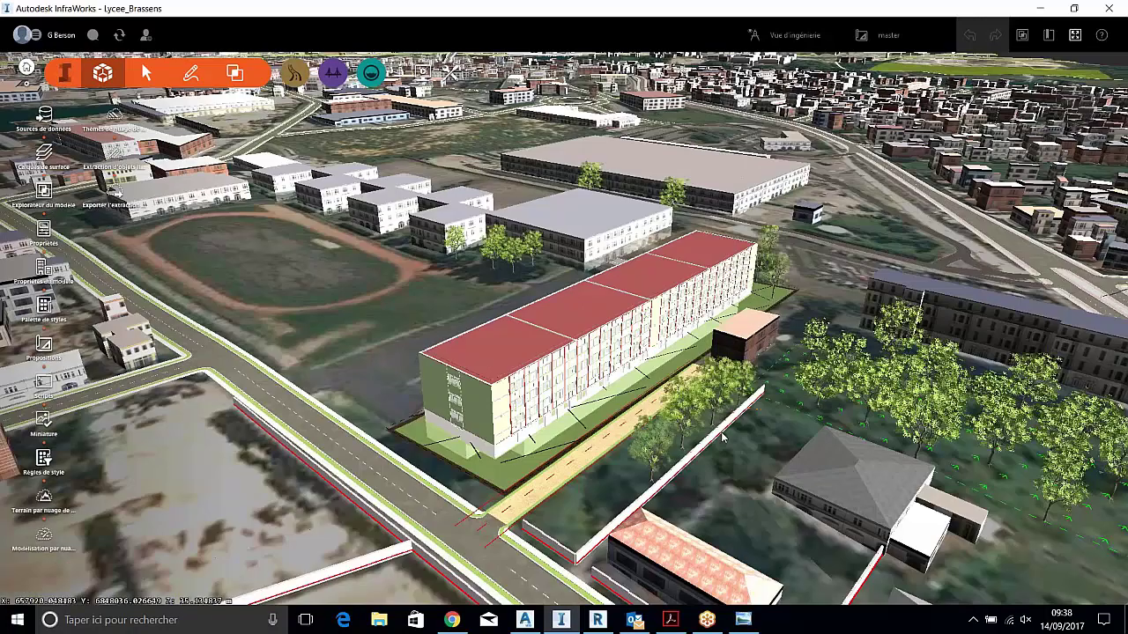
pyautogui.moveTo(722, 436); pyautogui.dragTo(710, 445, button='middle')
pyautogui.scroll(-2, 663, 459)
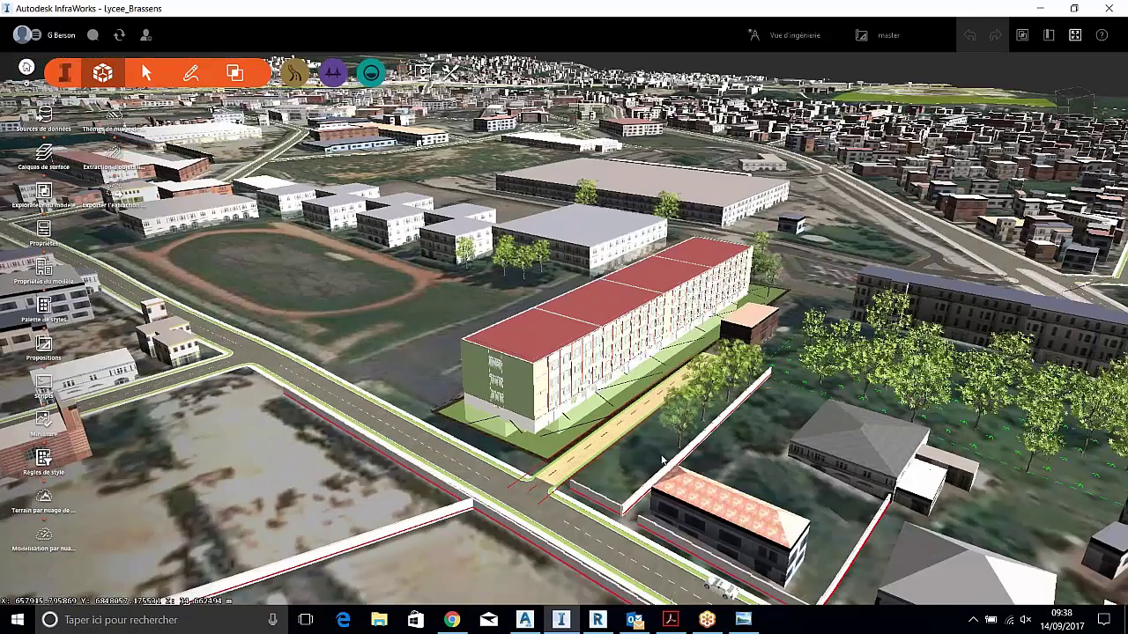
pyautogui.scroll(3, 663, 460)
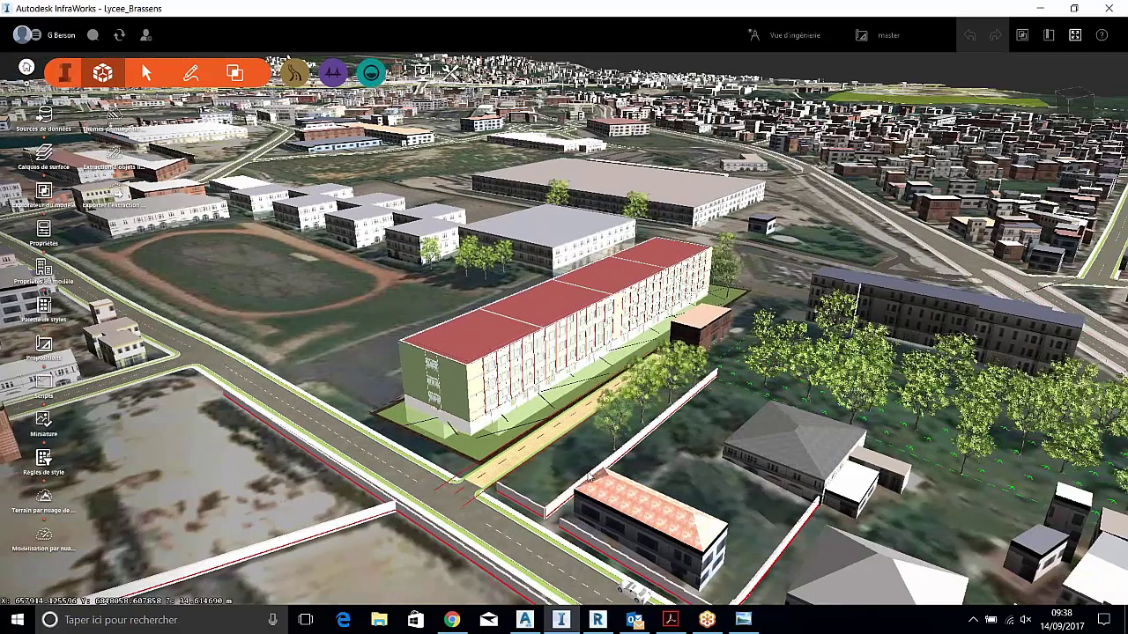
# Inspect the properties of the short grey barrier at the dirt road entrance, and view the whole site from above
pyautogui.click(514, 558)
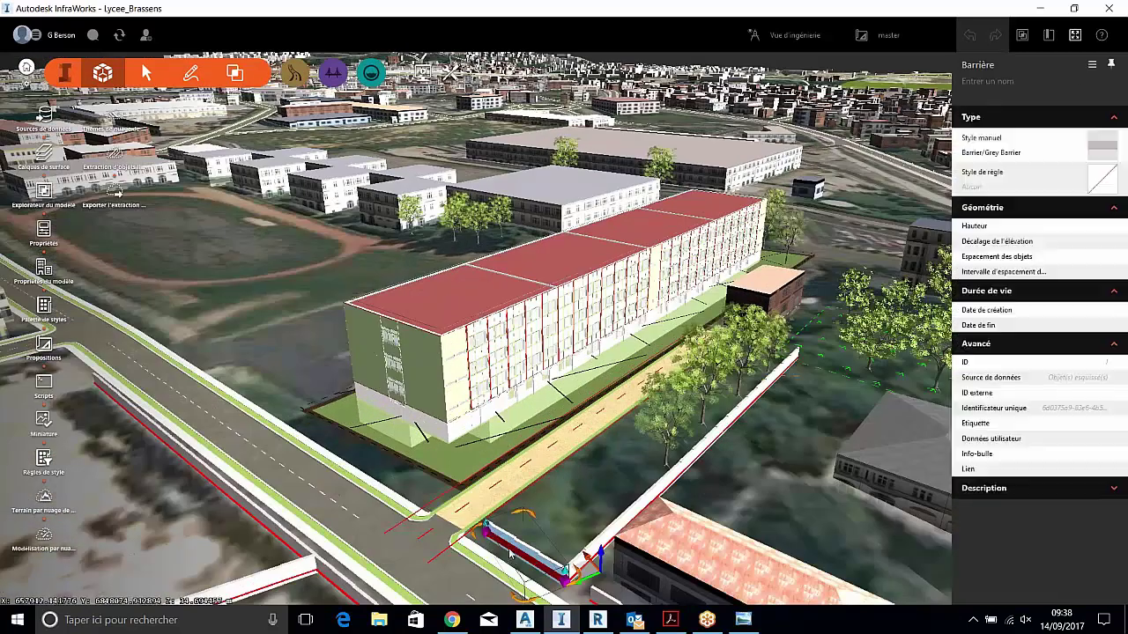
pyautogui.click(561, 503)
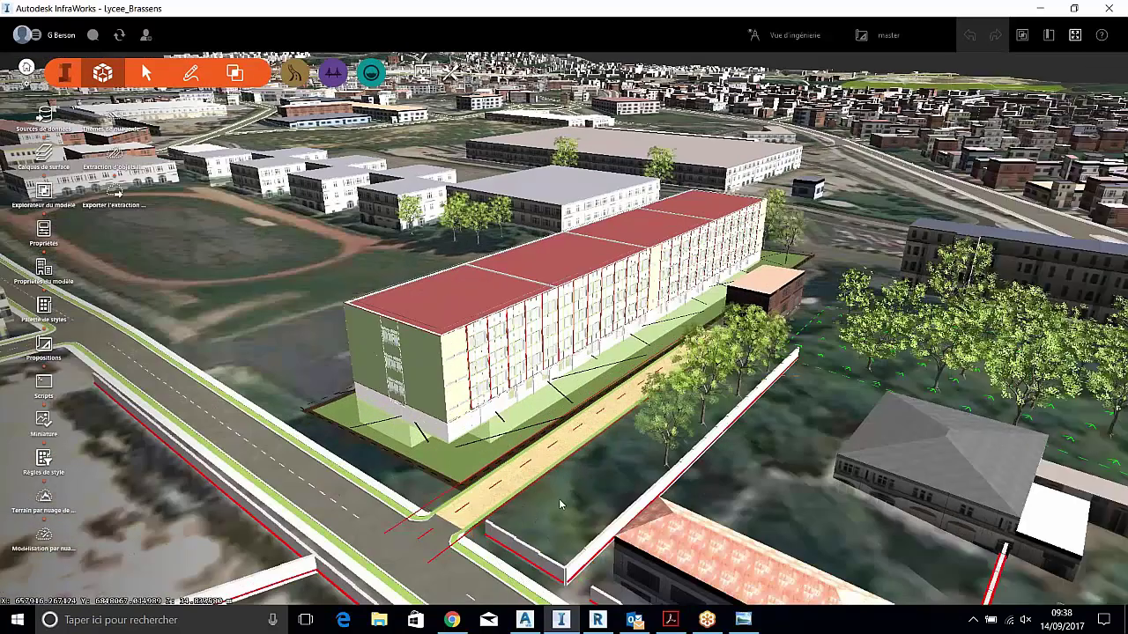
pyautogui.scroll(-1, 560, 498)
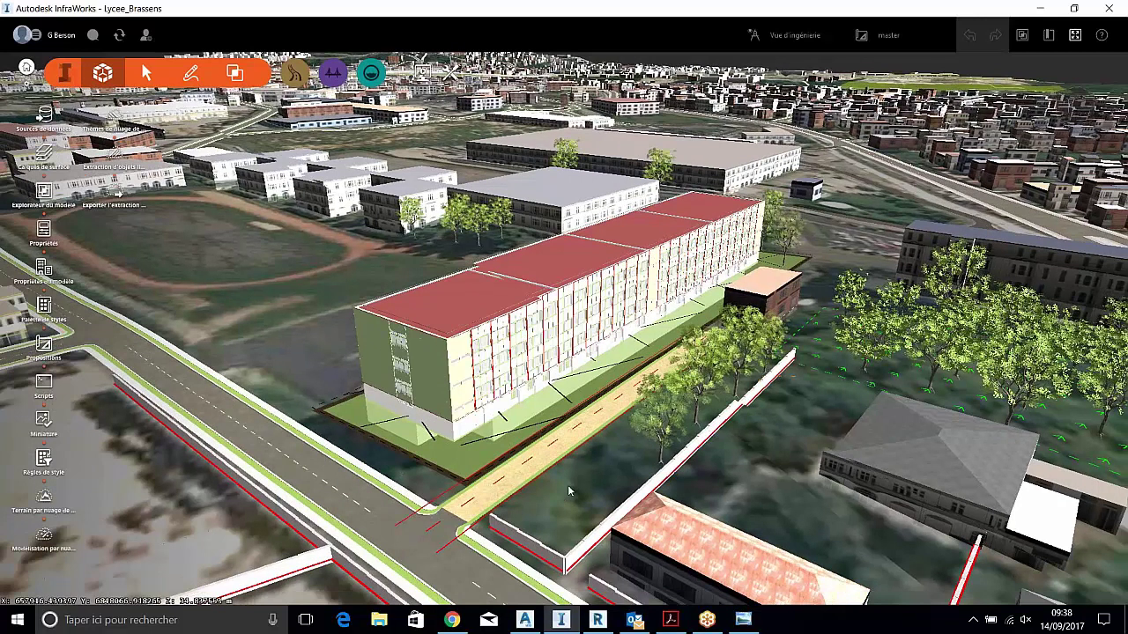
pyautogui.scroll(-2, 568, 491)
pyautogui.moveTo(575, 443); pyautogui.dragTo(603, 368)
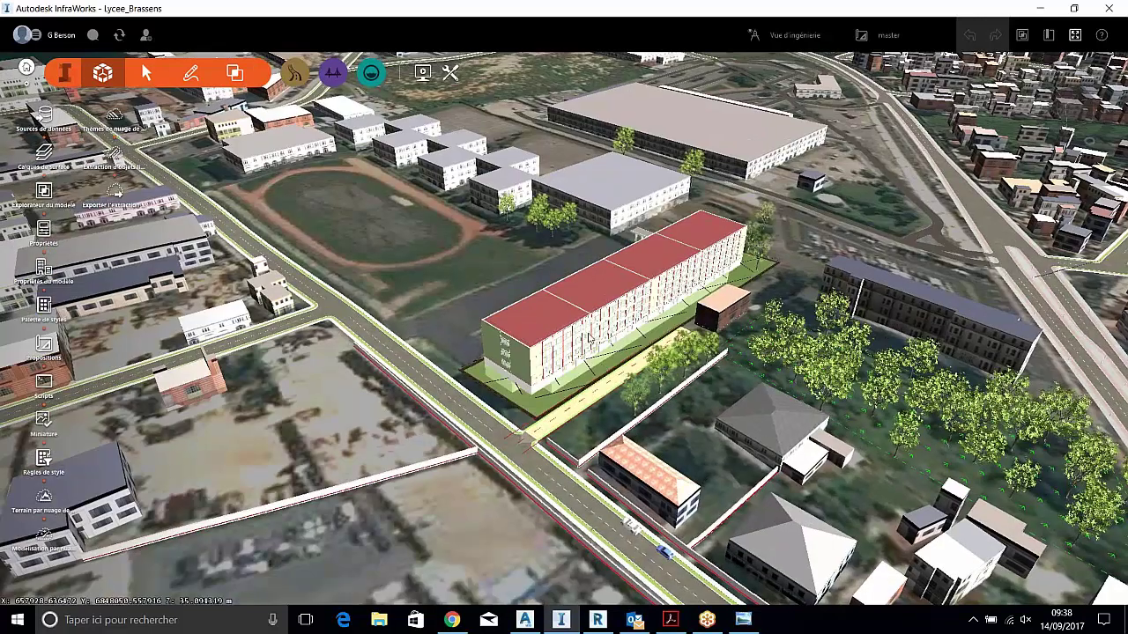
# Display the model in the Vue de conception style and view the school site with it
pyautogui.click(798, 36)
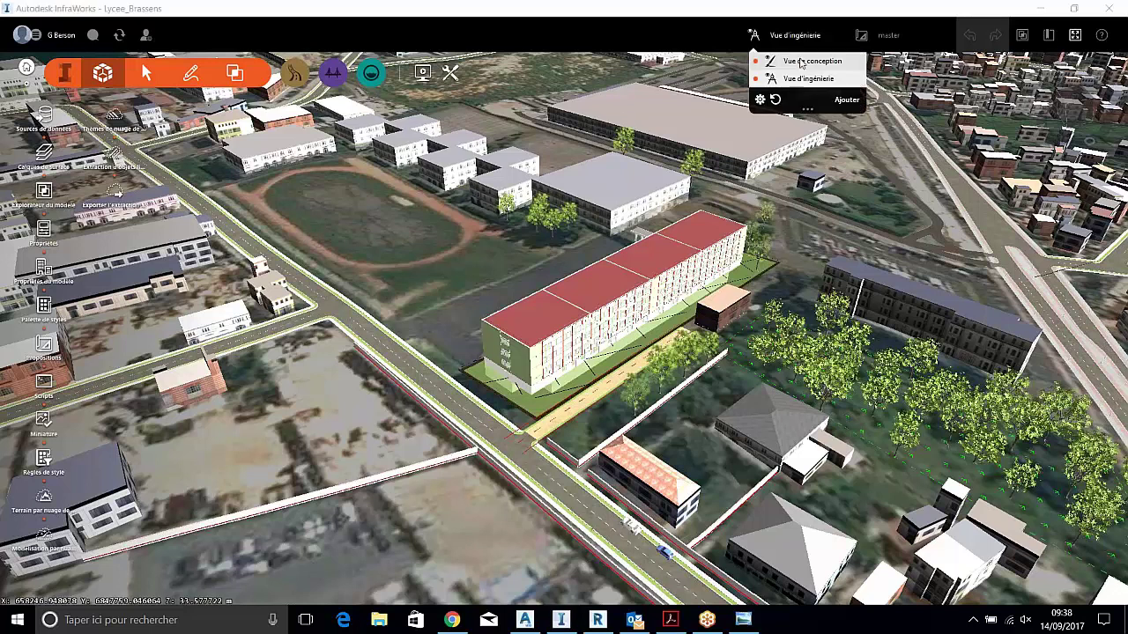
pyautogui.click(801, 64)
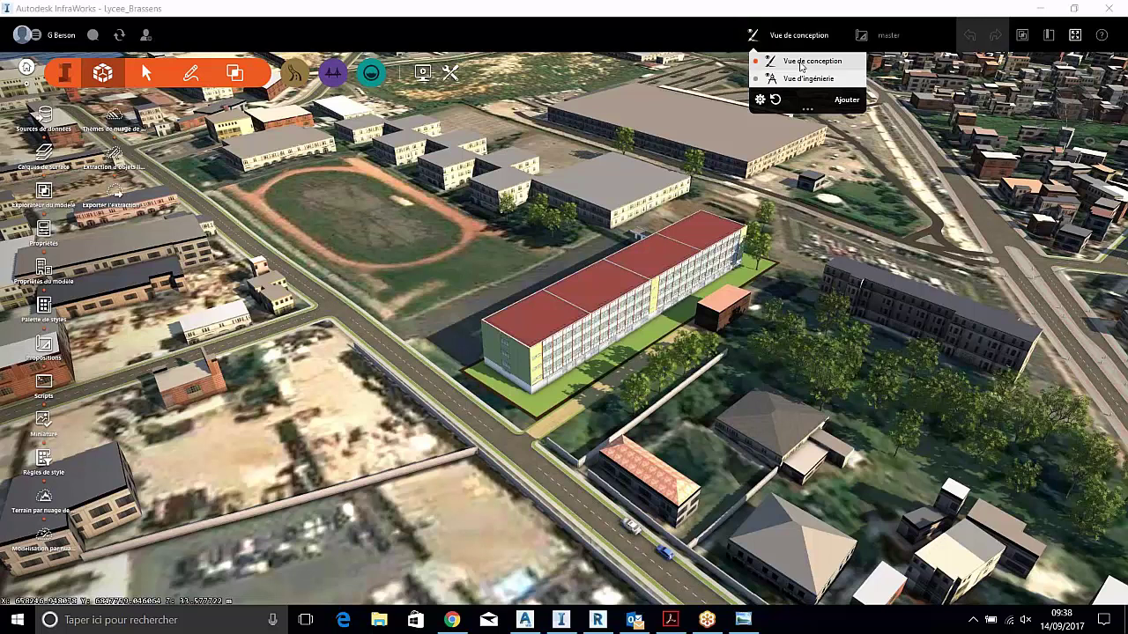
pyautogui.scroll(-2, 244, 395)
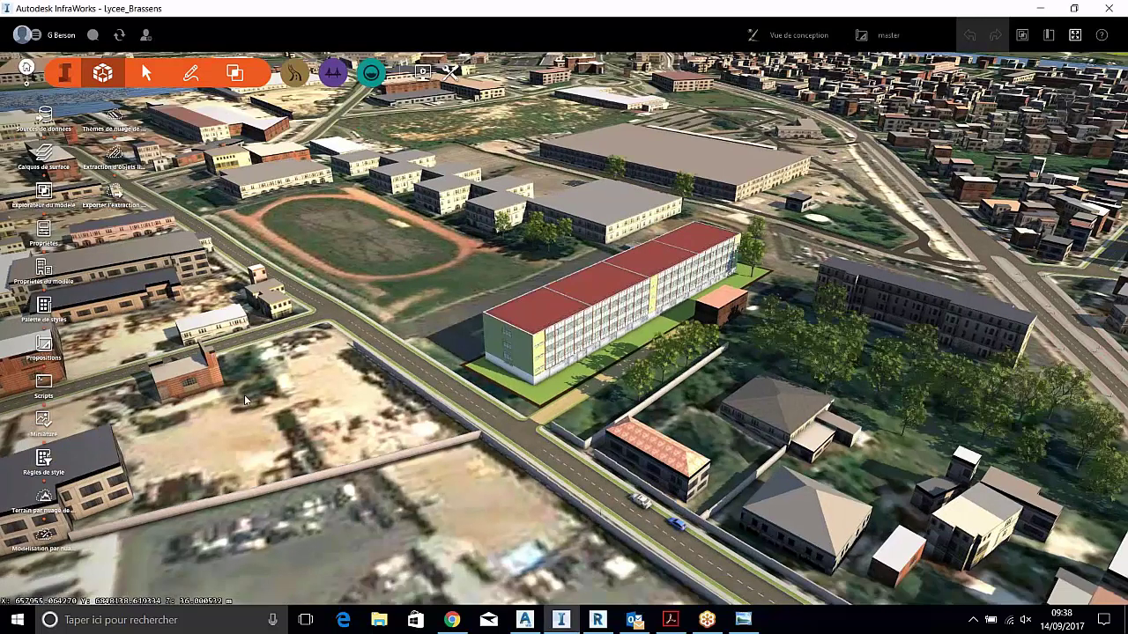
pyautogui.keyDown('shift'); pyautogui.moveTo(300, 383); pyautogui.dragTo(339, 368); pyautogui.keyUp('shift')
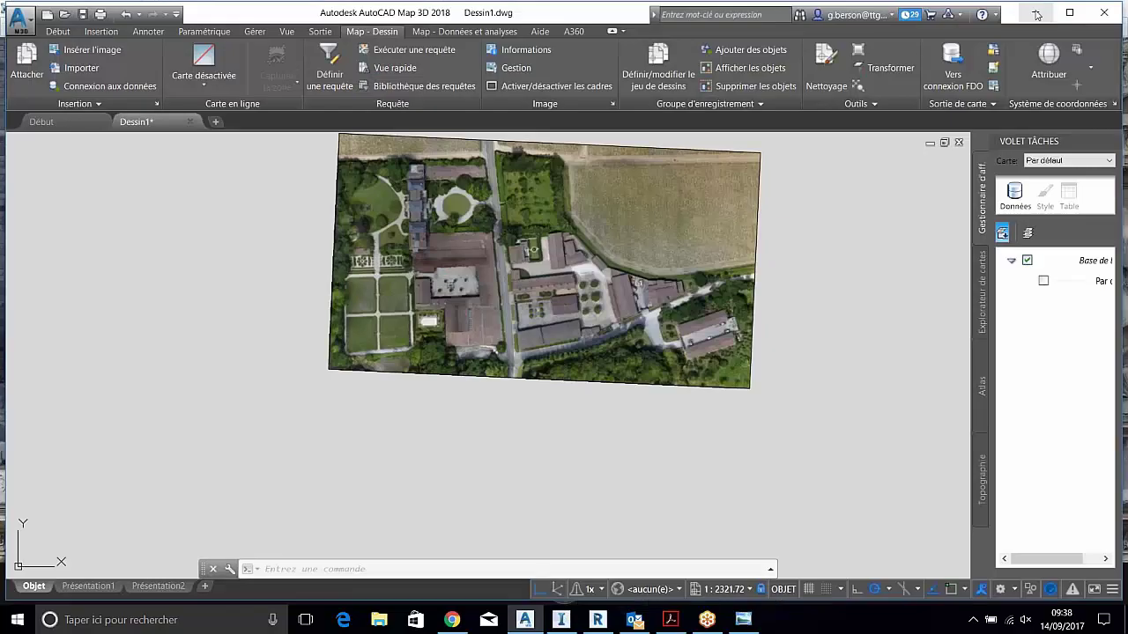
# Switch to the Exemple Routier project in ReCap and show the full extent of the road point cloud from above
pyautogui.click(1036, 14)
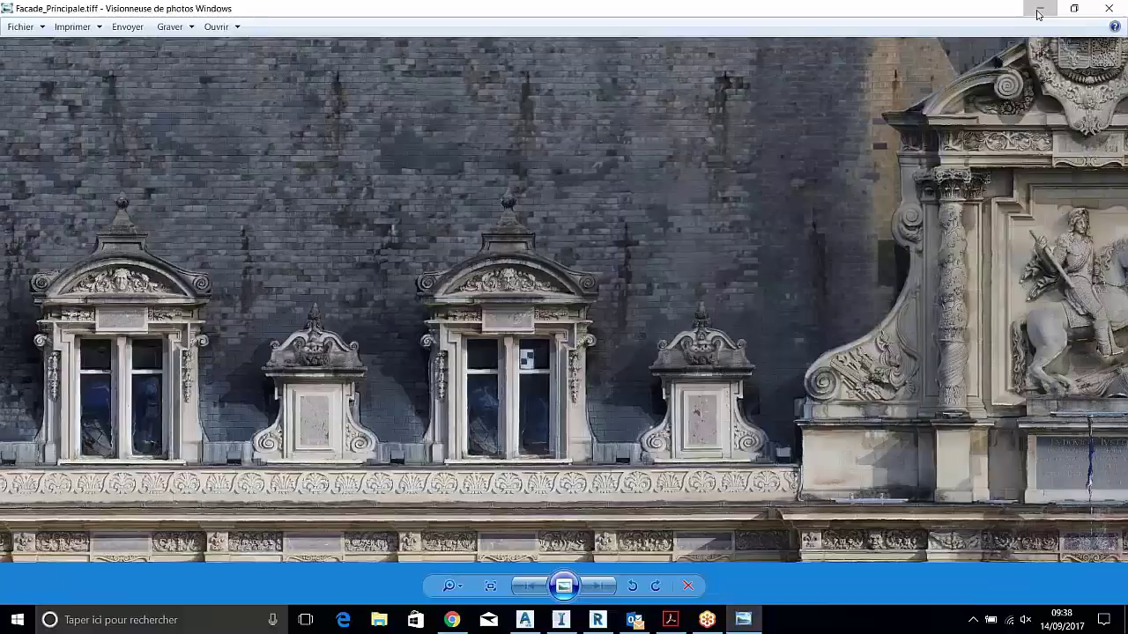
pyautogui.click(1037, 11)
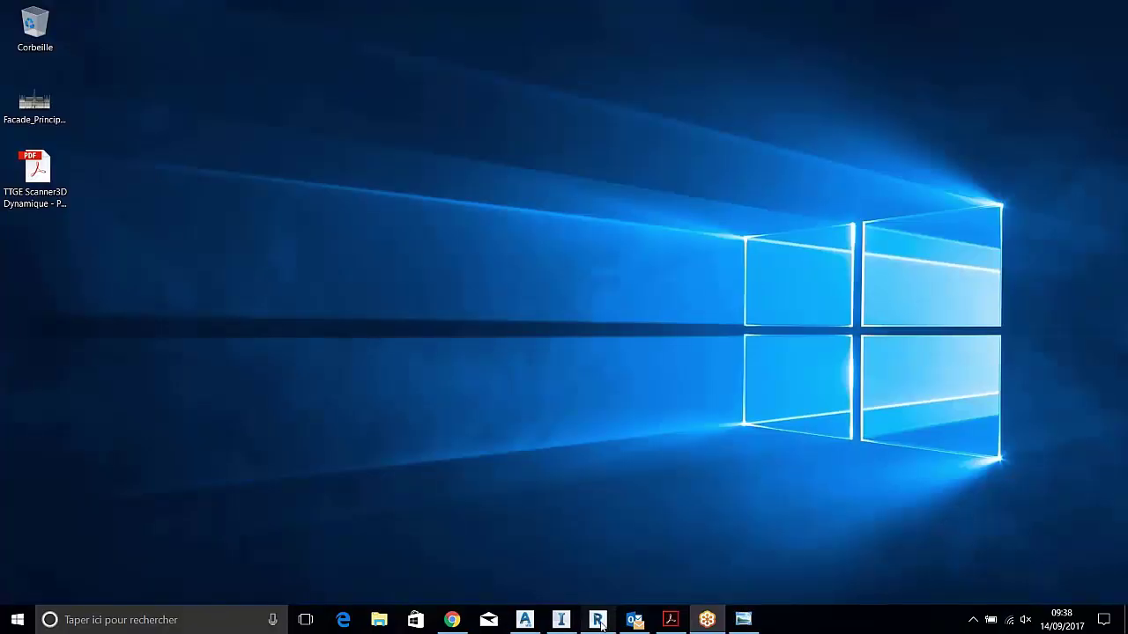
pyautogui.click(598, 620)
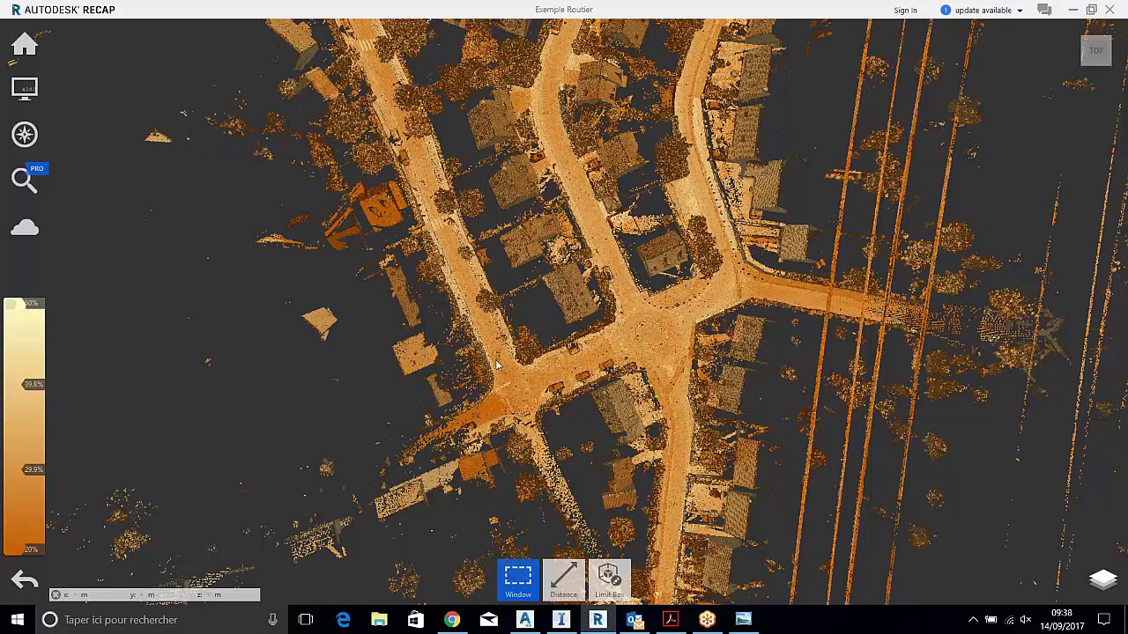
pyautogui.scroll(-5, 498, 364)
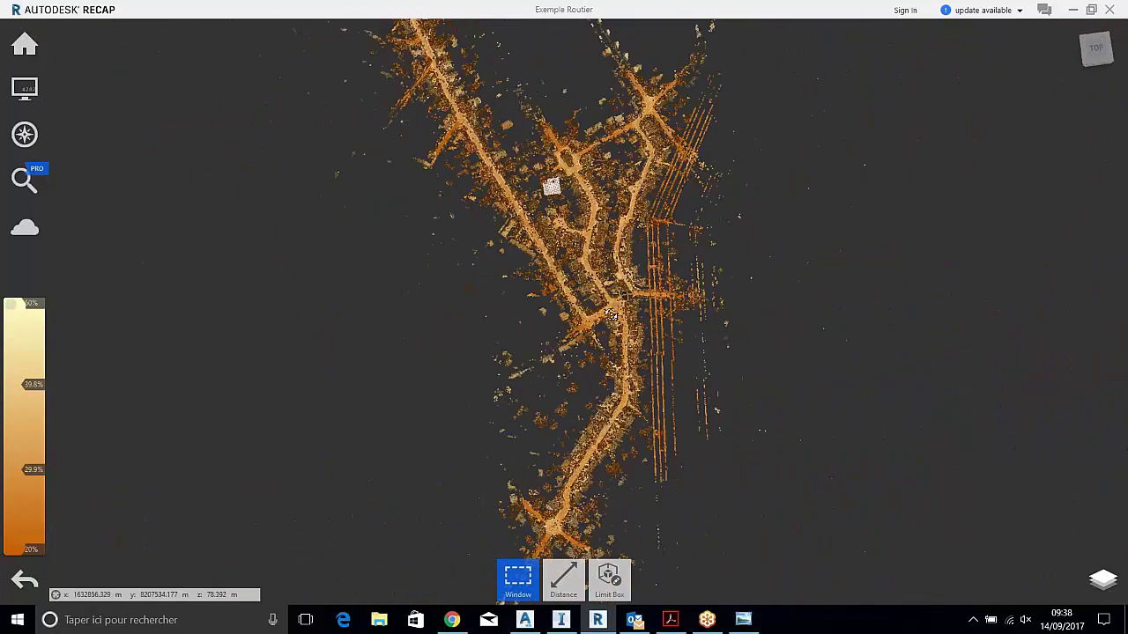
pyautogui.scroll(-3, 614, 317)
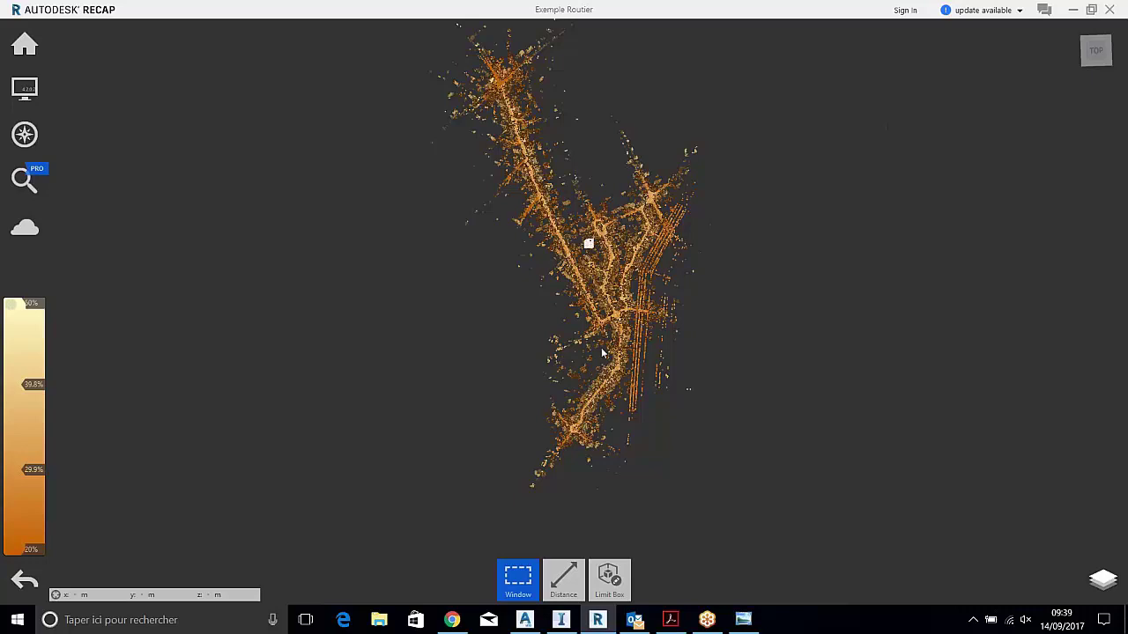
# Examine the road section south of the roundabout in the point cloud, clearing any point selection made there
pyautogui.scroll(6, 589, 355)
pyautogui.moveTo(652, 345); pyautogui.dragTo(715, 303)
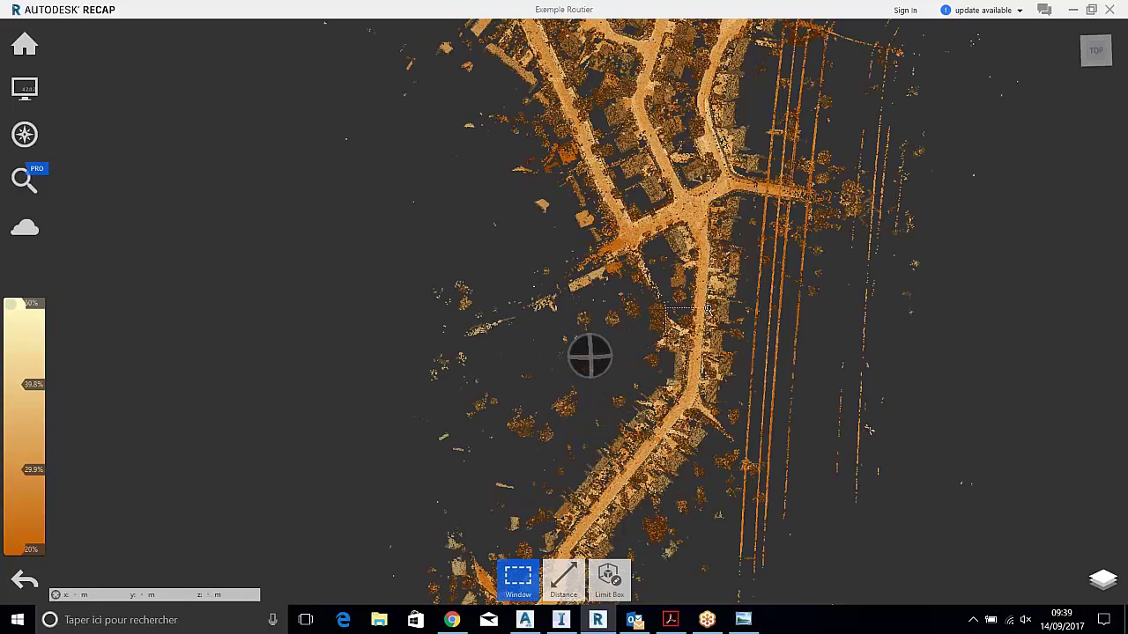
pyautogui.keyDown('shift'); pyautogui.moveTo(687, 325); pyautogui.dragTo(696, 325, button='middle'); pyautogui.keyUp('shift')
pyautogui.scroll(5, 714, 280)
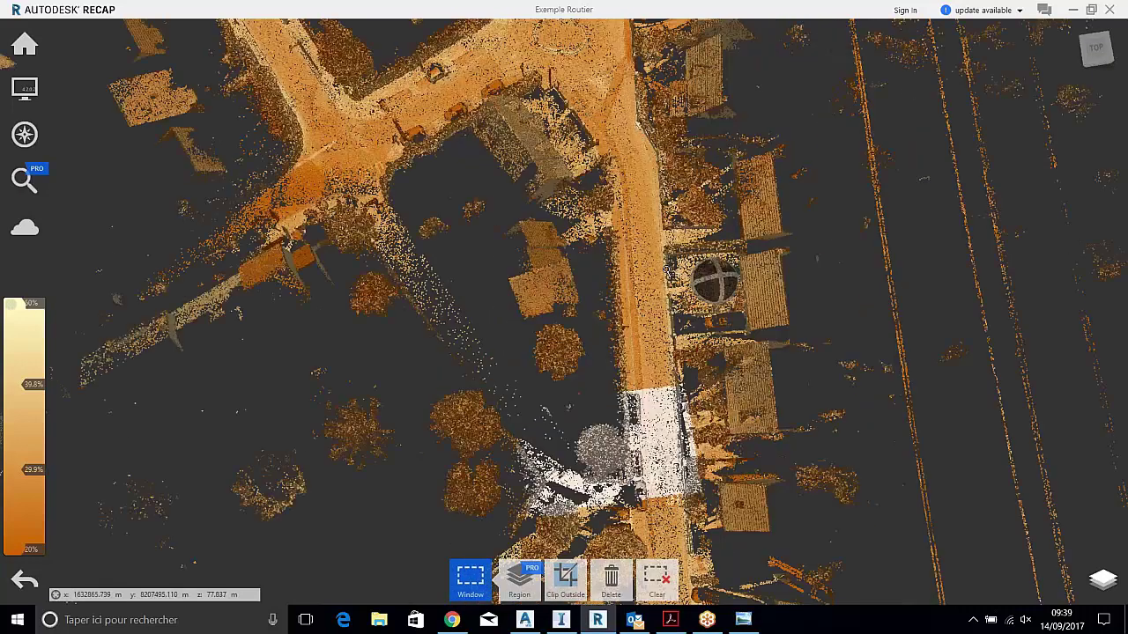
pyautogui.scroll(3, 714, 280)
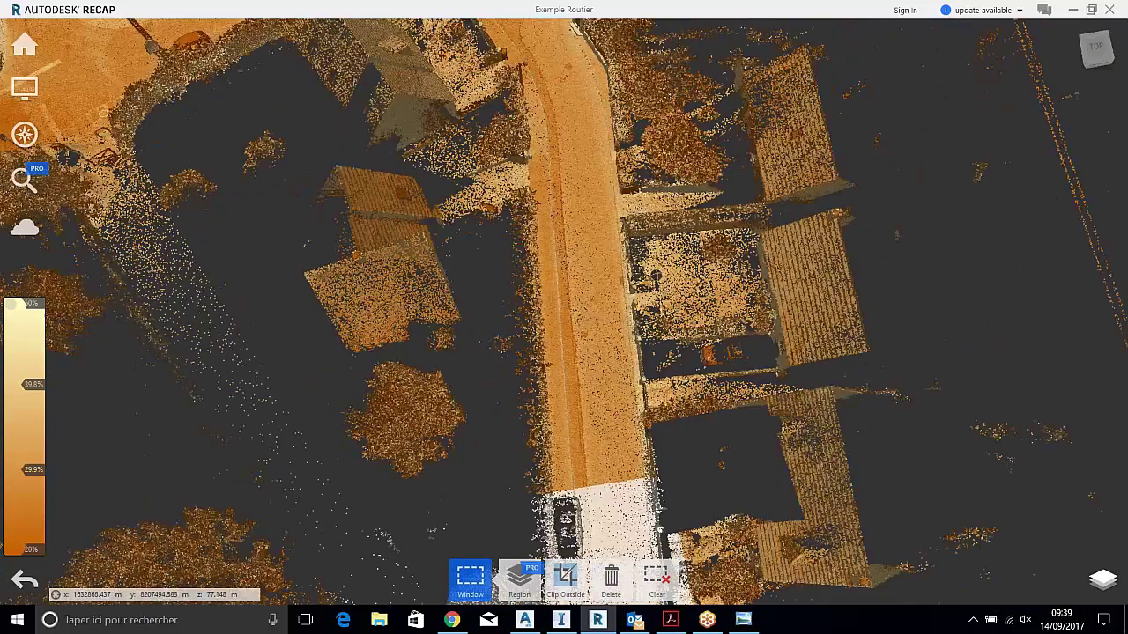
pyautogui.press('Escape')
pyautogui.keyDown('shift'); pyautogui.moveTo(582, 272); pyautogui.dragTo(601, 248, button='middle'); pyautogui.keyUp('shift')
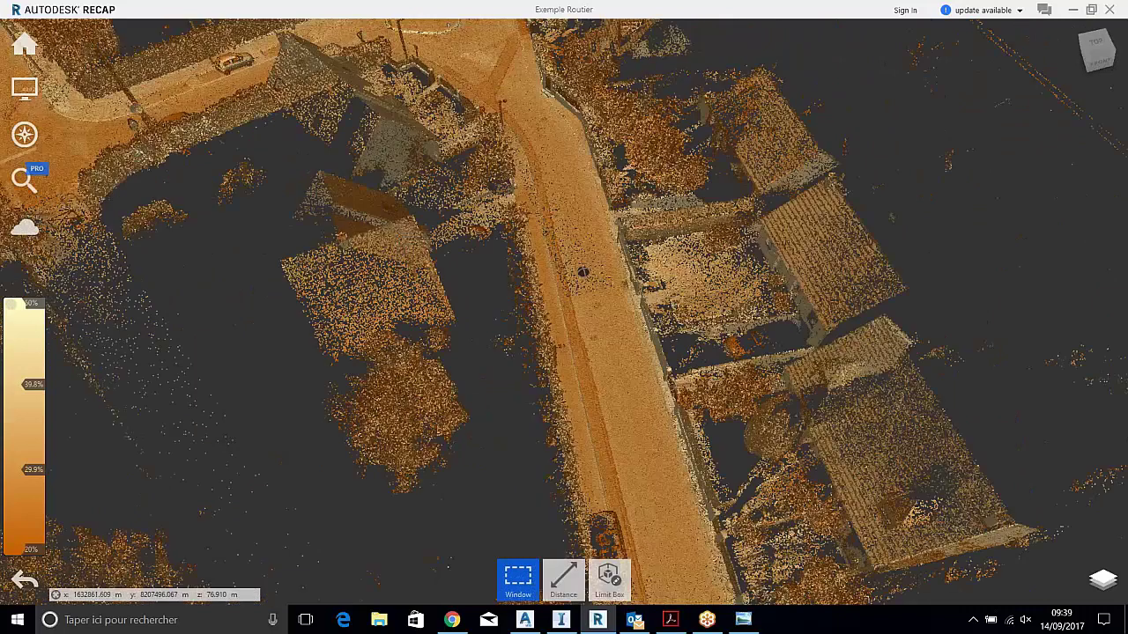
# Examine the manhole covers, kerb line and roadside walls in the point cloud up close, down to street level
pyautogui.scroll(3, 715, 302)
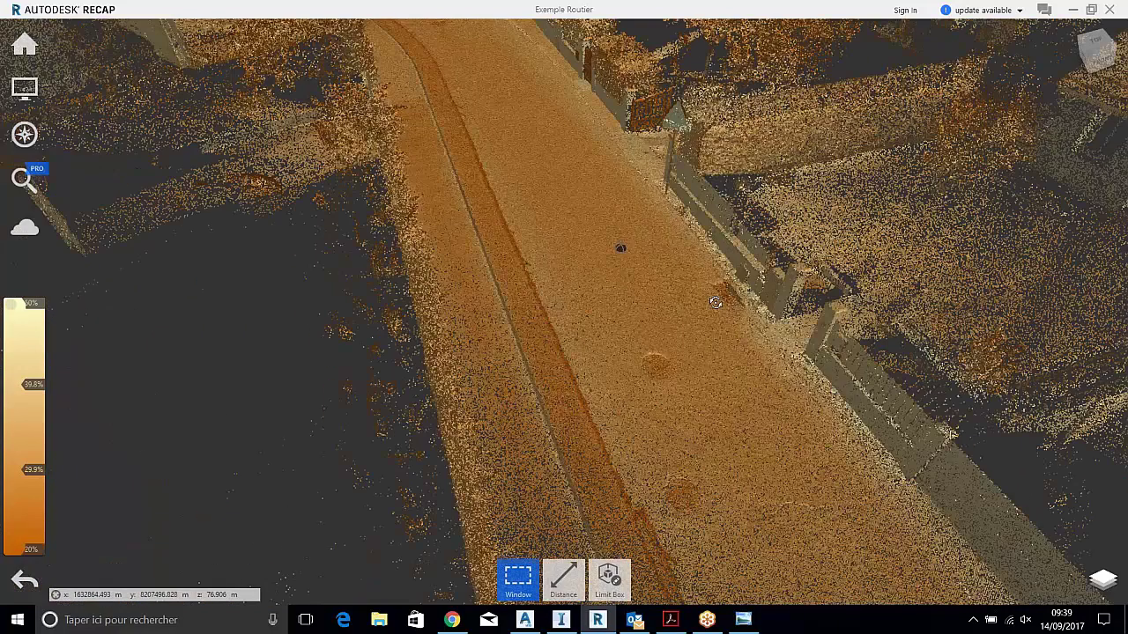
pyautogui.keyDown('shift'); pyautogui.moveTo(715, 302); pyautogui.dragTo(715, 388, button='middle'); pyautogui.keyUp('shift')
pyautogui.scroll(3, 627, 375)
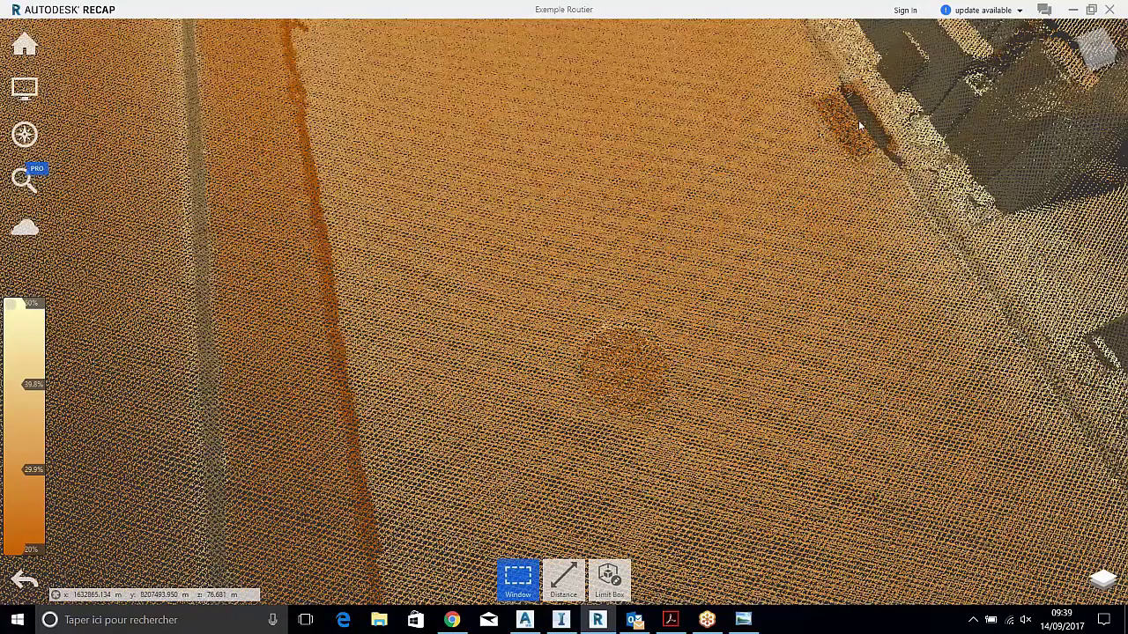
pyautogui.scroll(-2, 858, 120)
pyautogui.moveTo(815, 196); pyautogui.dragTo(662, 173)
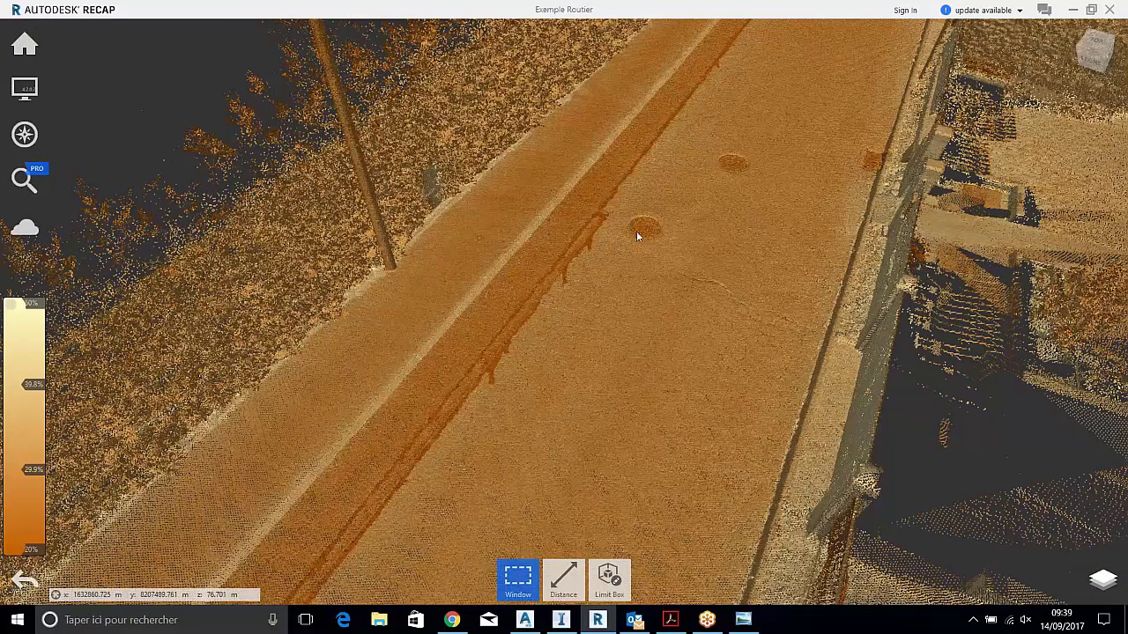
pyautogui.moveTo(636, 231); pyautogui.dragTo(647, 231)
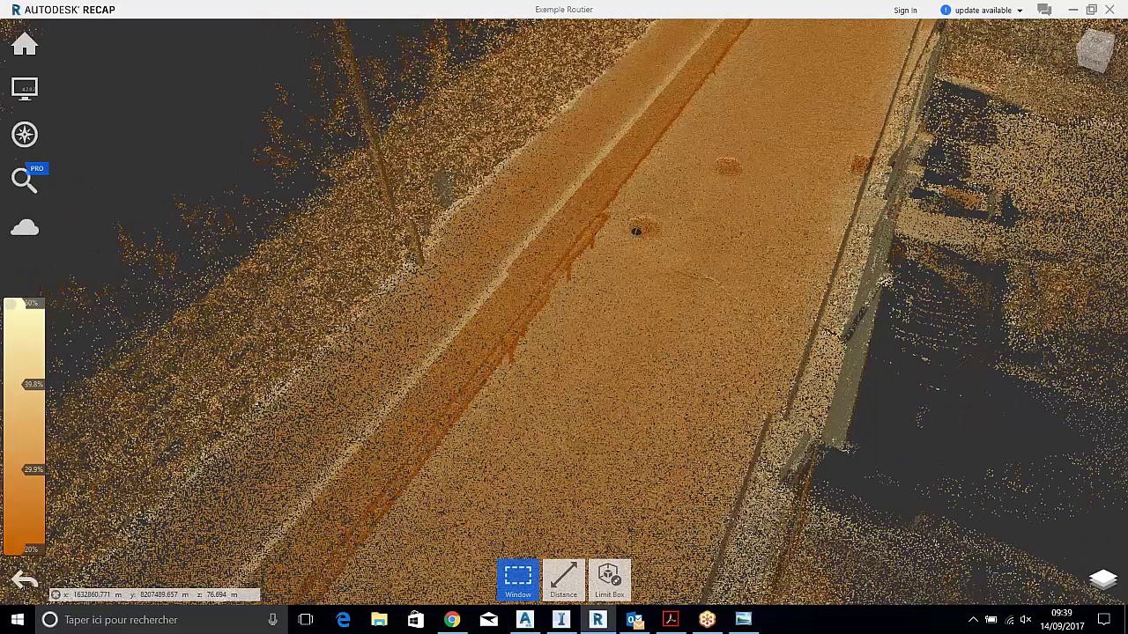
pyautogui.doubleClick(636, 231)
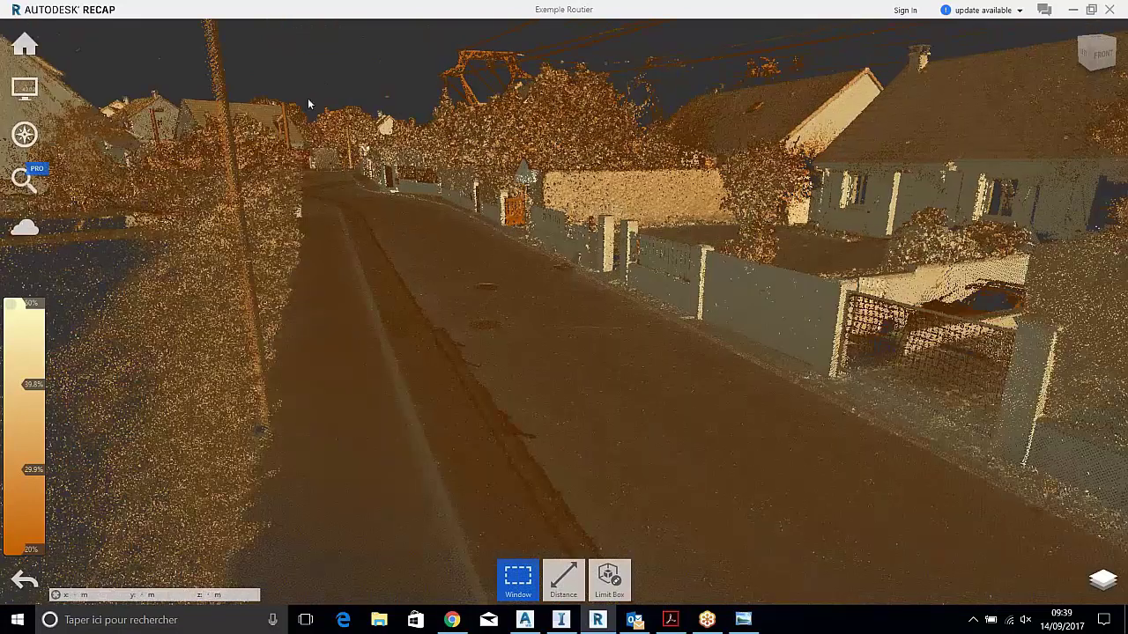
# Switch the point cloud colouring to Elevation and back to Intensity
pyautogui.moveTo(25, 89)
pyautogui.moveTo(74, 88)
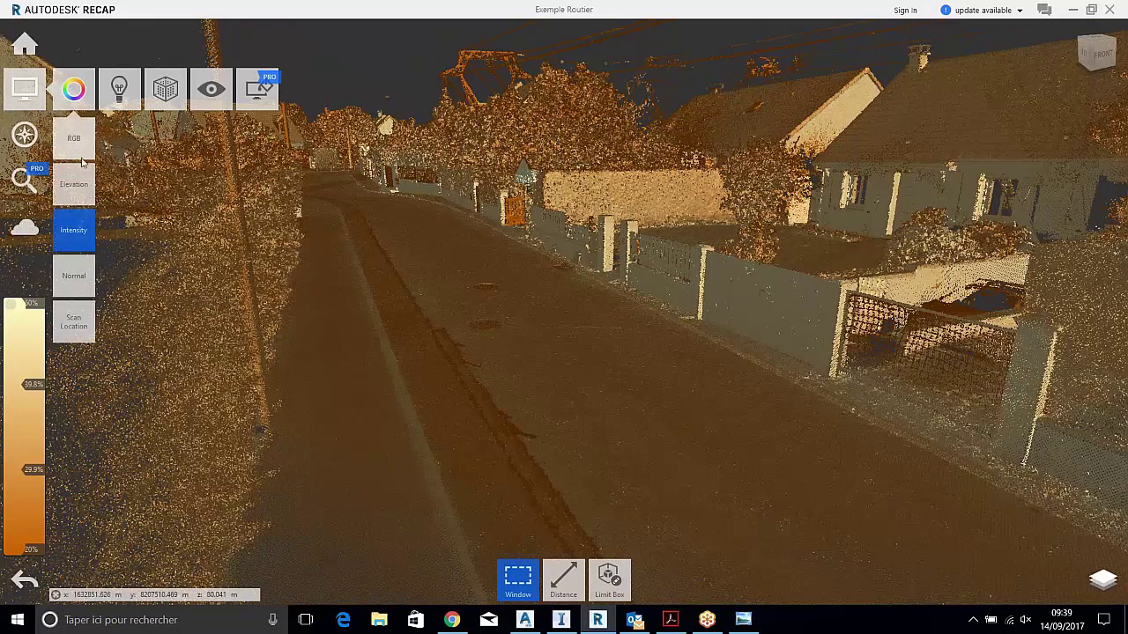
pyautogui.click(85, 186)
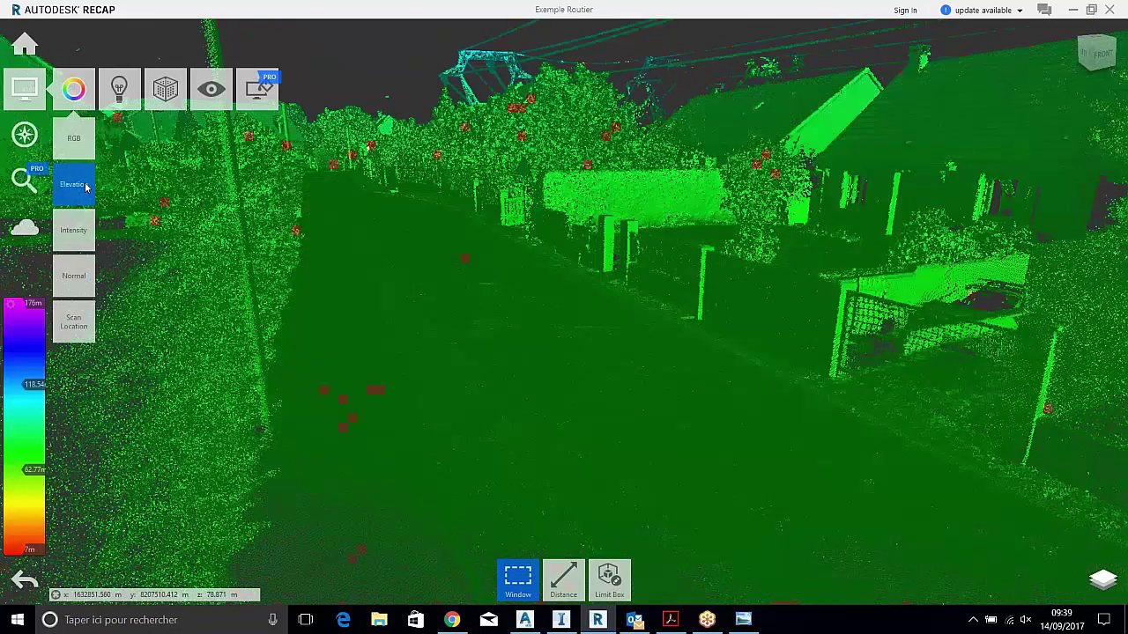
pyautogui.click(74, 233)
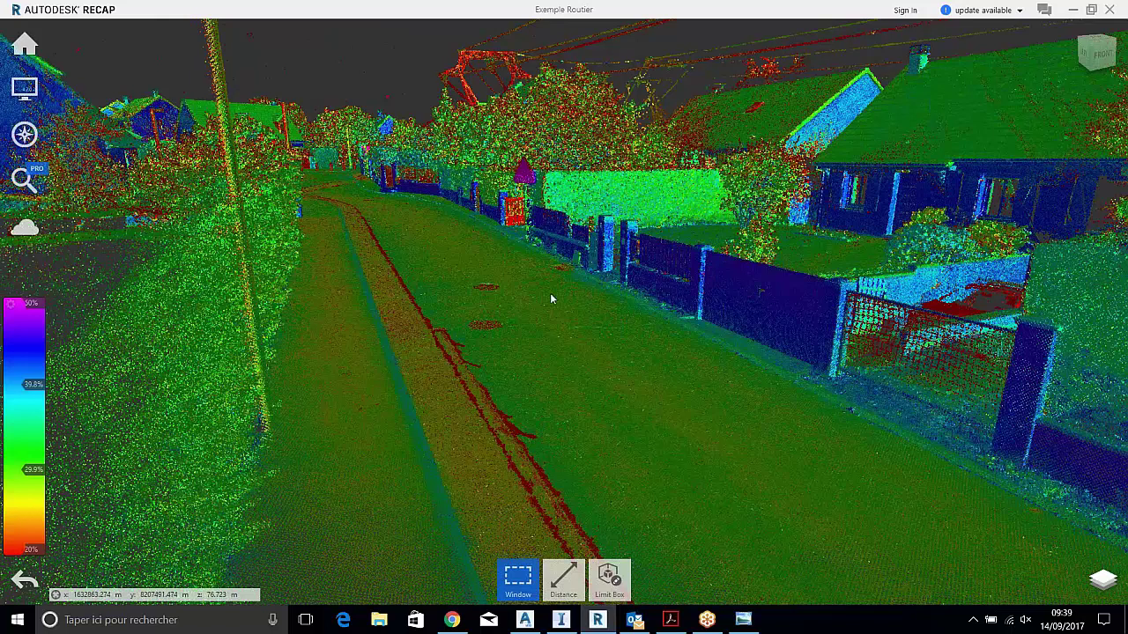
# Examine the manhole covers, kerb line and roundabout surroundings in the intensity-coloured point cloud
pyautogui.moveTo(549, 296); pyautogui.dragTo(550, 294)
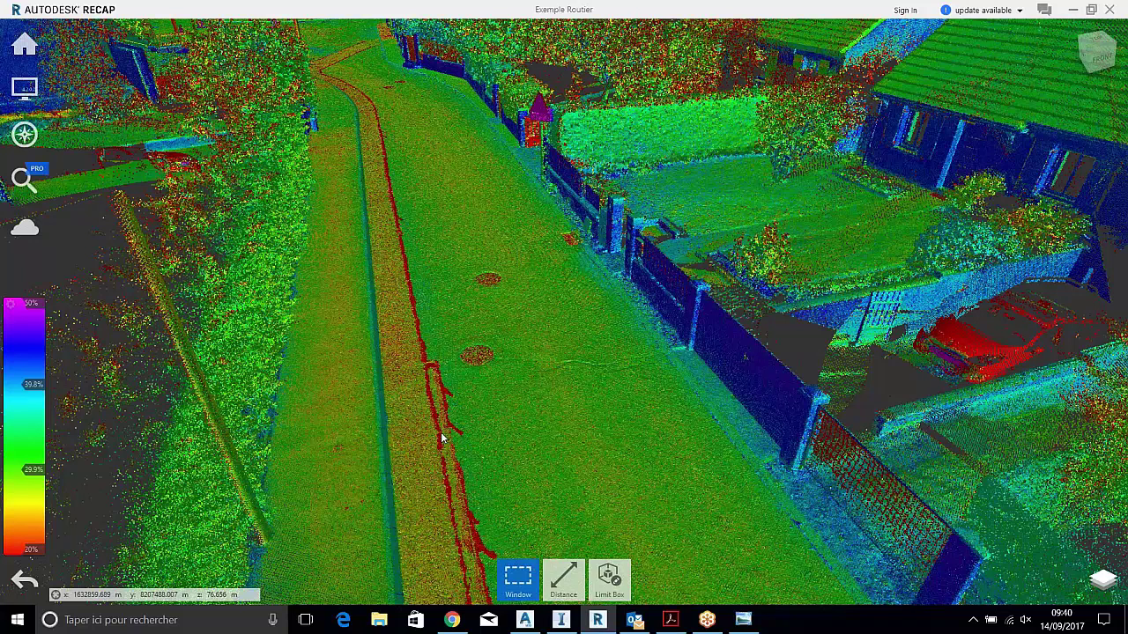
pyautogui.scroll(1, 442, 437)
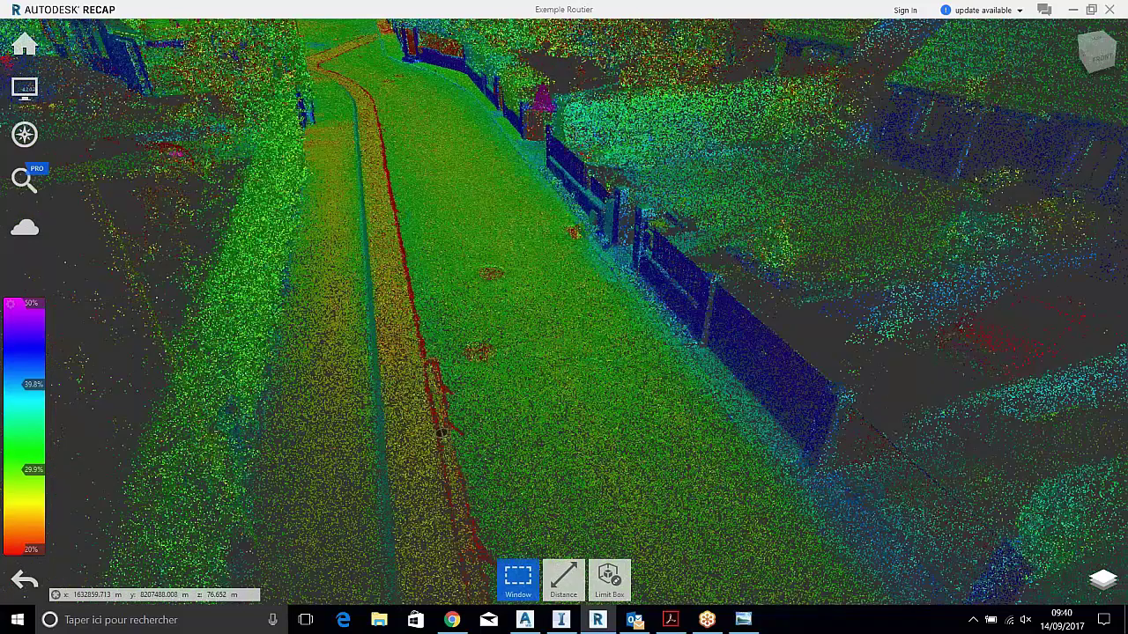
pyautogui.moveTo(442, 432); pyautogui.dragTo(426, 372)
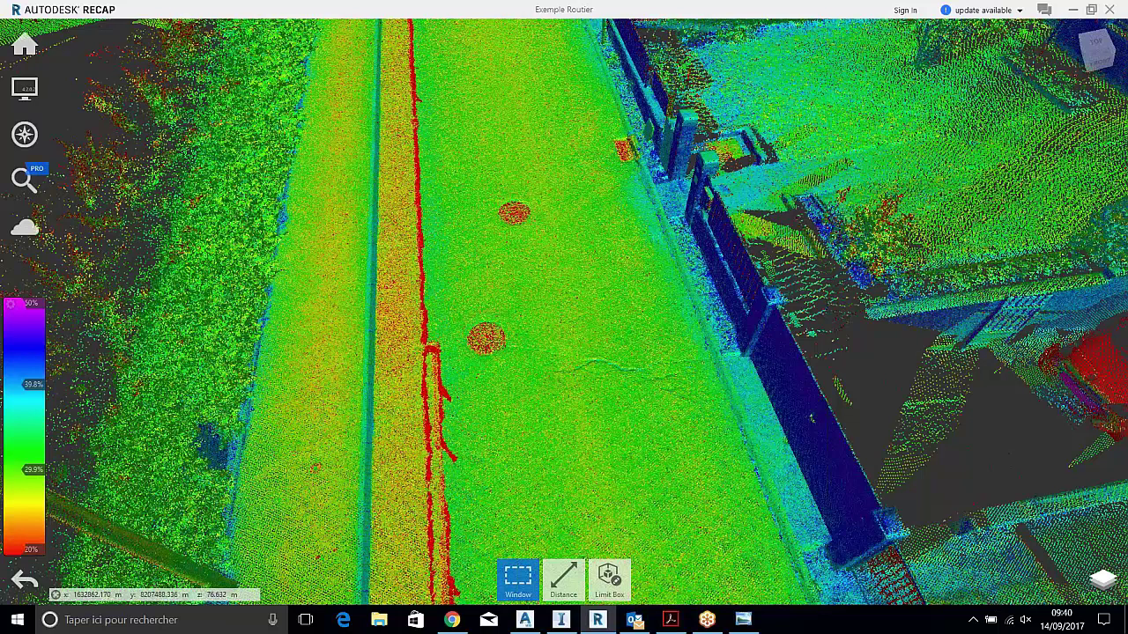
pyautogui.moveTo(586, 395); pyautogui.dragTo(603, 370)
pyautogui.scroll(-3, 469, 339)
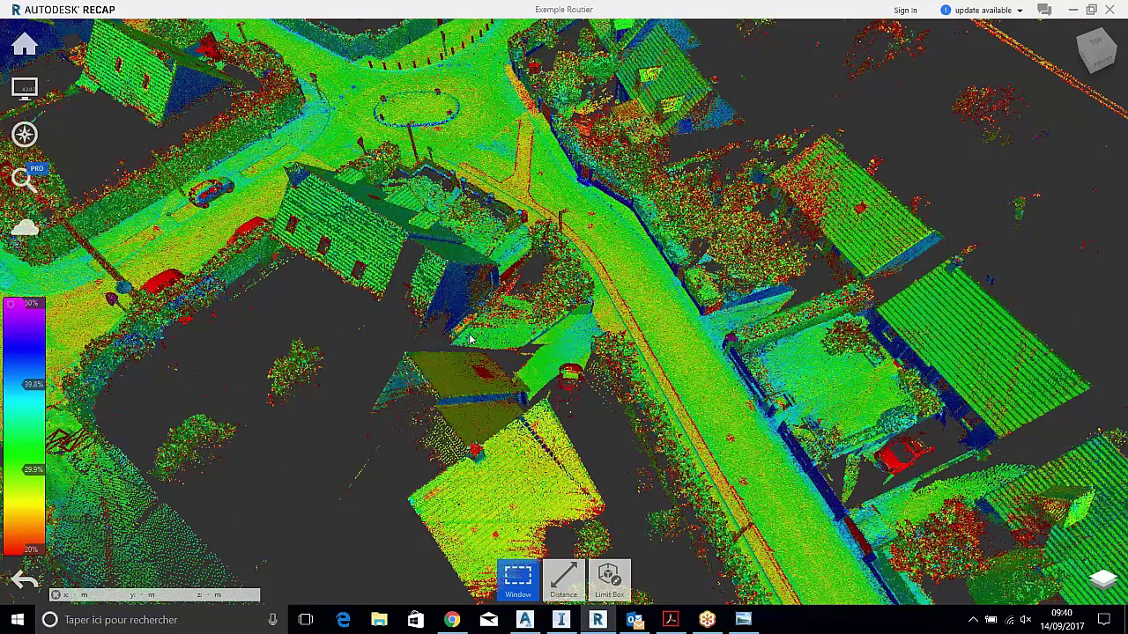
pyautogui.moveTo(469, 339); pyautogui.dragTo(643, 411, button='middle')
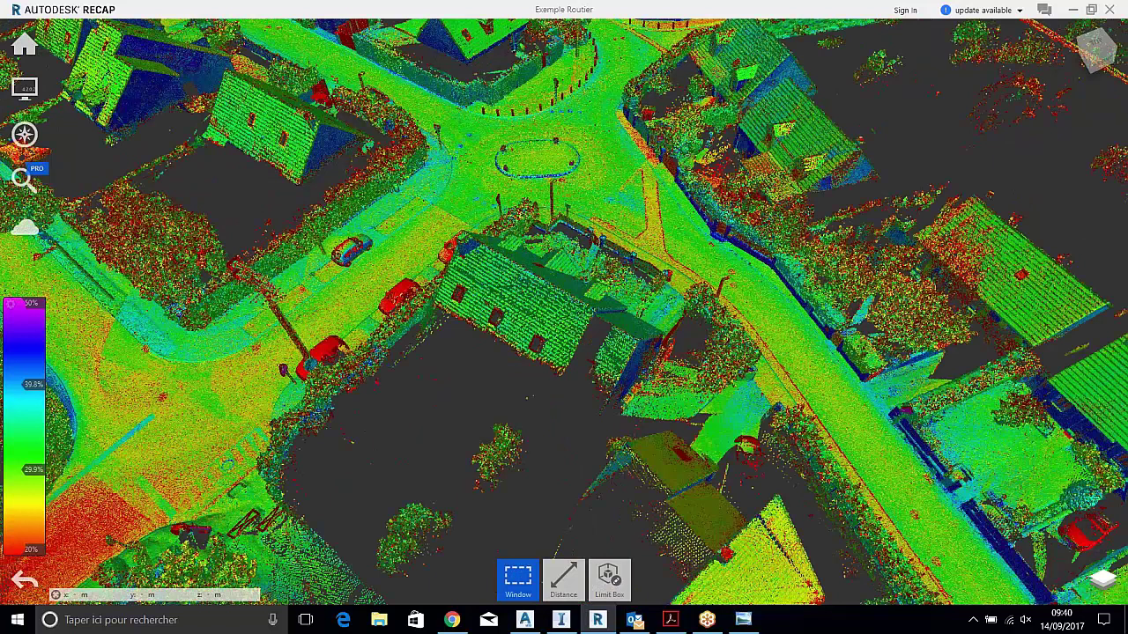
pyautogui.moveTo(643, 410); pyautogui.dragTo(737, 433, button='middle')
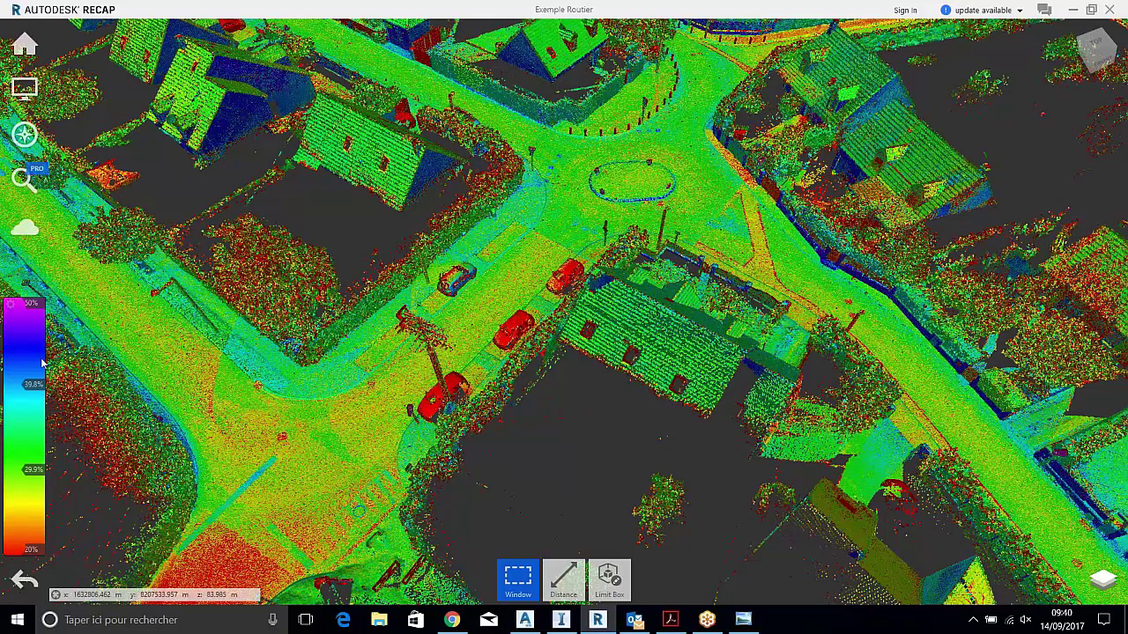
# Examine the road markings, pedestrian crossing and manhole cover at the junction in intensity colours, from above and at street level
pyautogui.moveTo(35, 308)
pyautogui.moveTo(306, 499); pyautogui.dragTo(328, 494)
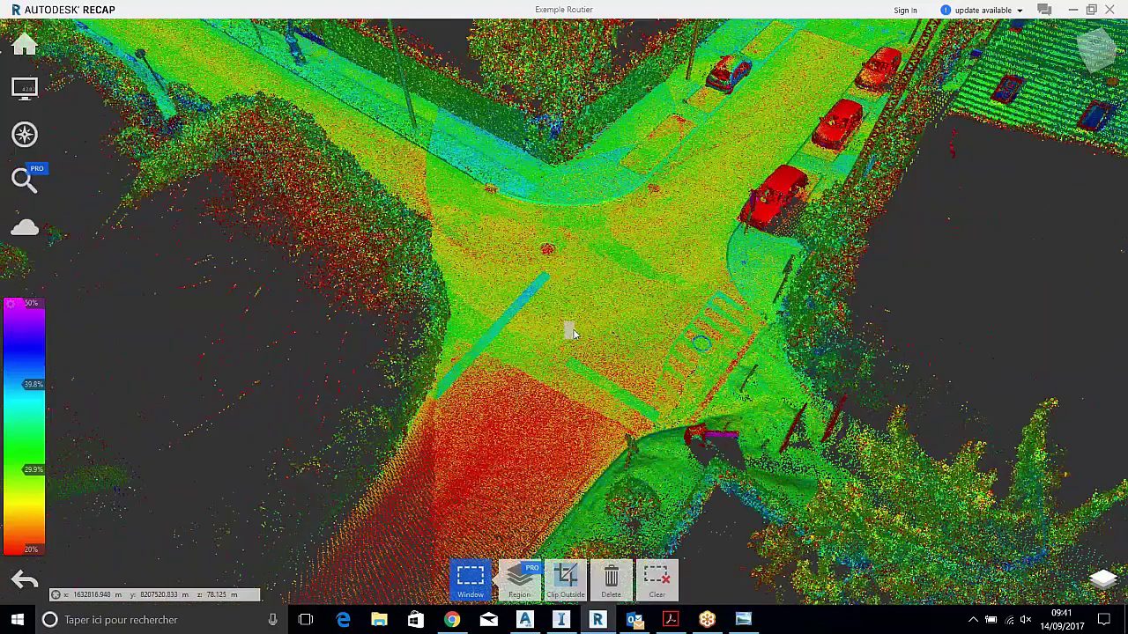
pyautogui.scroll(-2, 570, 333)
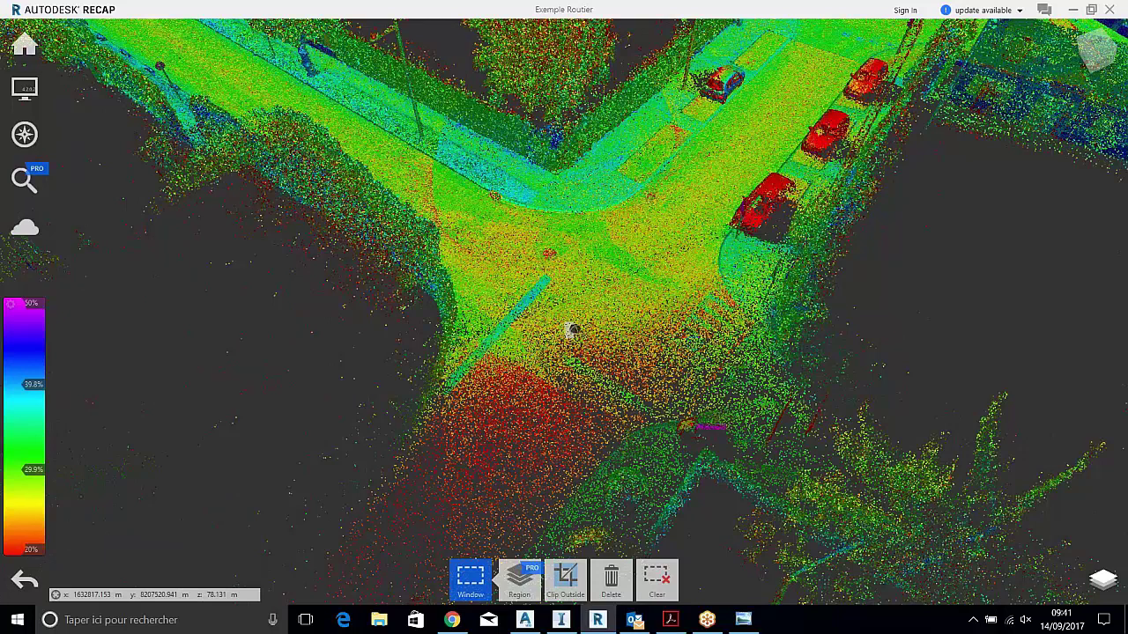
pyautogui.moveTo(571, 331); pyautogui.dragTo(576, 375)
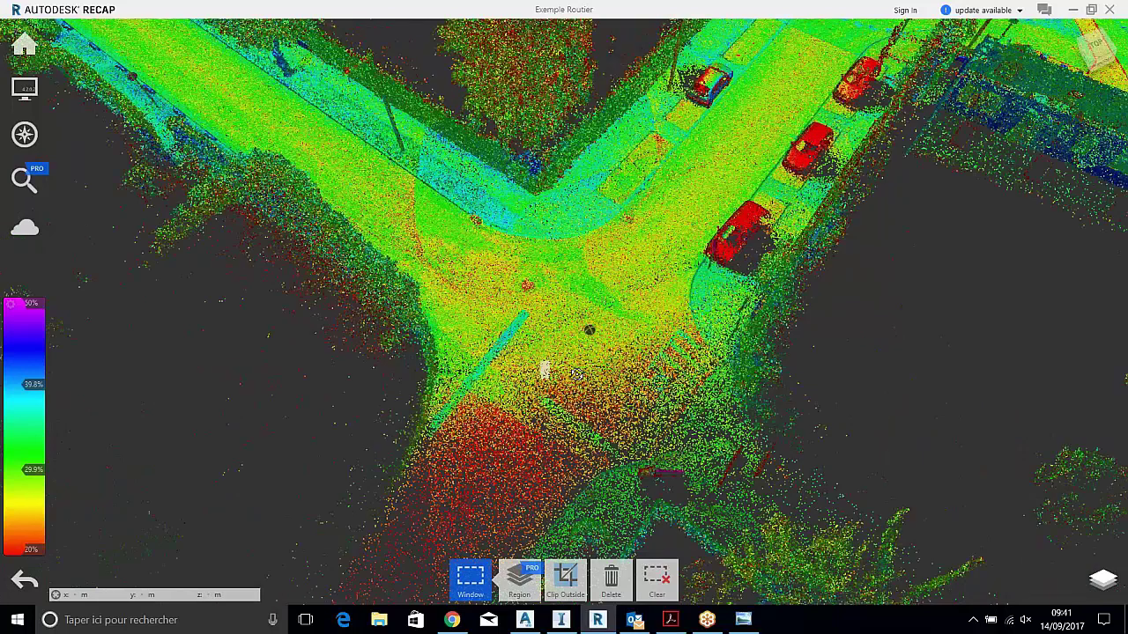
pyautogui.scroll(4, 576, 374)
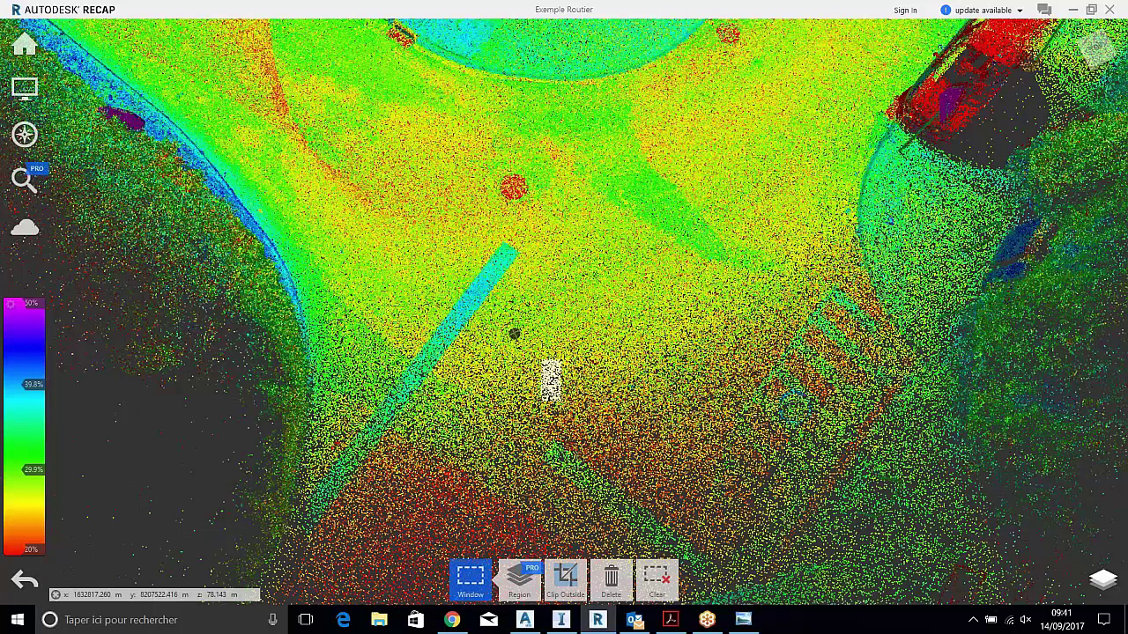
pyautogui.moveTo(515, 333); pyautogui.dragTo(866, 375)
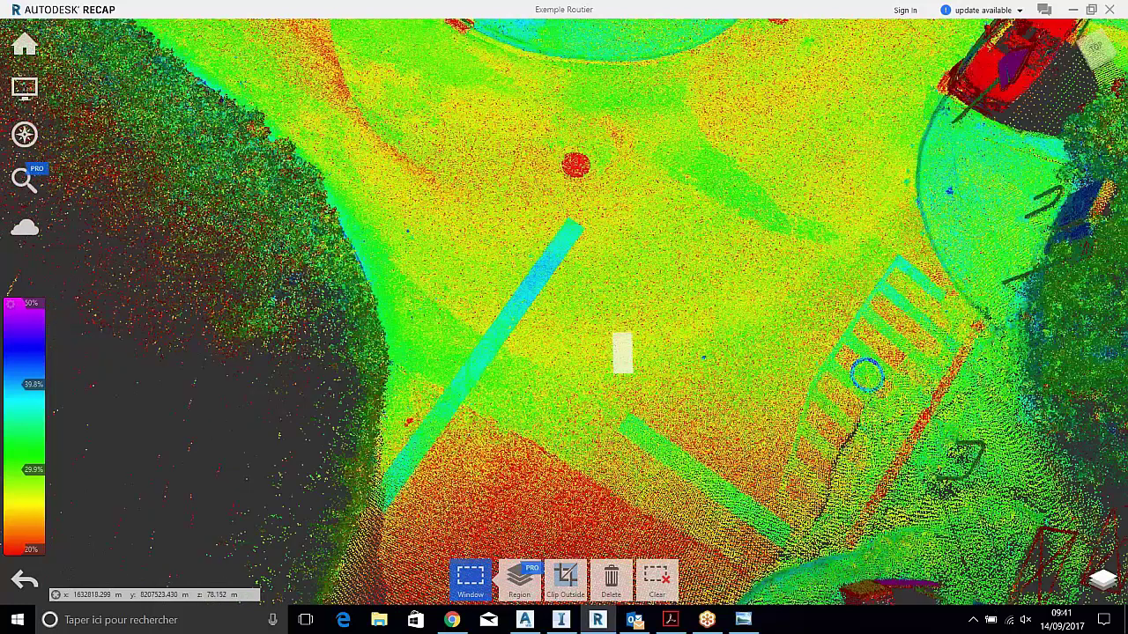
pyautogui.scroll(-2, 619, 238)
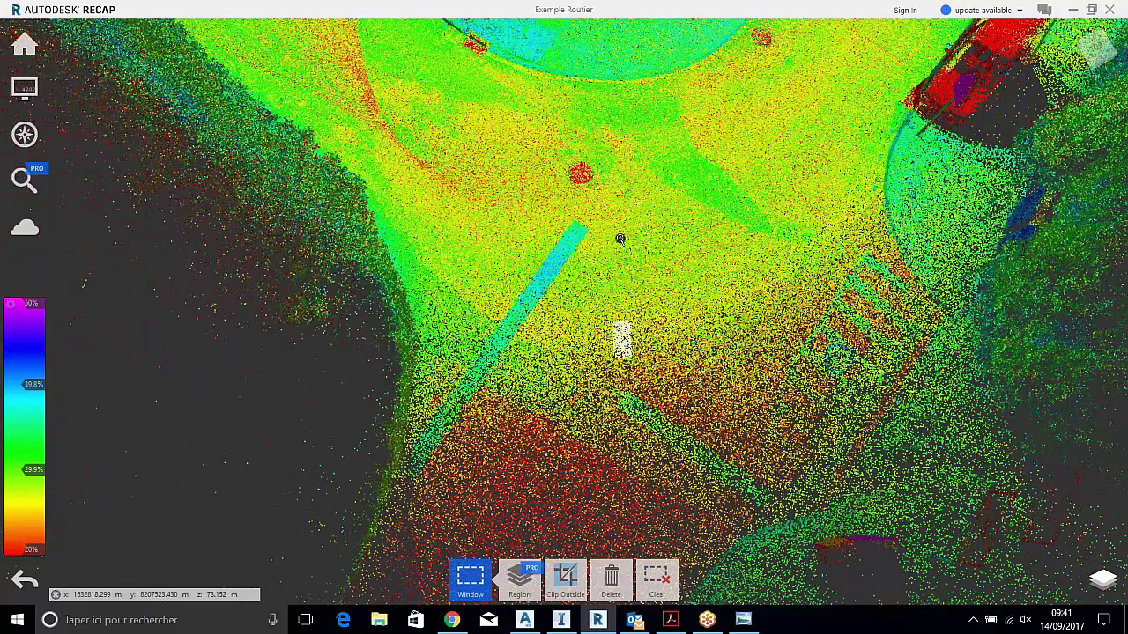
pyautogui.moveTo(620, 238); pyautogui.dragTo(605, 332)
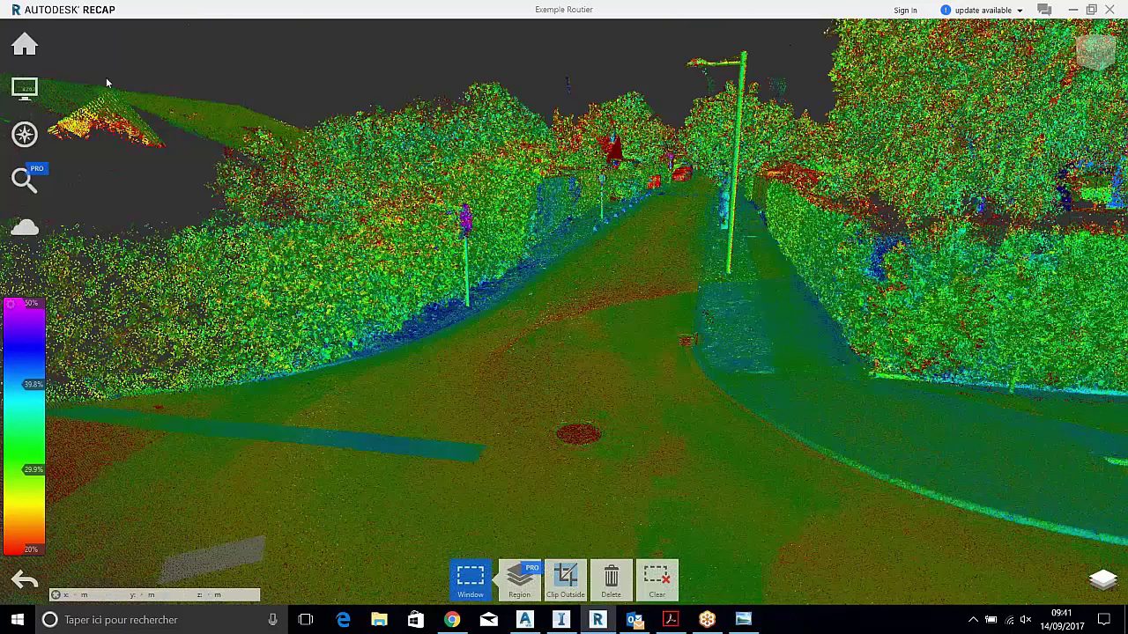
# Colour the point cloud by Normal and inspect the kerb lines along the road leading from the junction
pyautogui.moveTo(26, 89)
pyautogui.moveTo(74, 90)
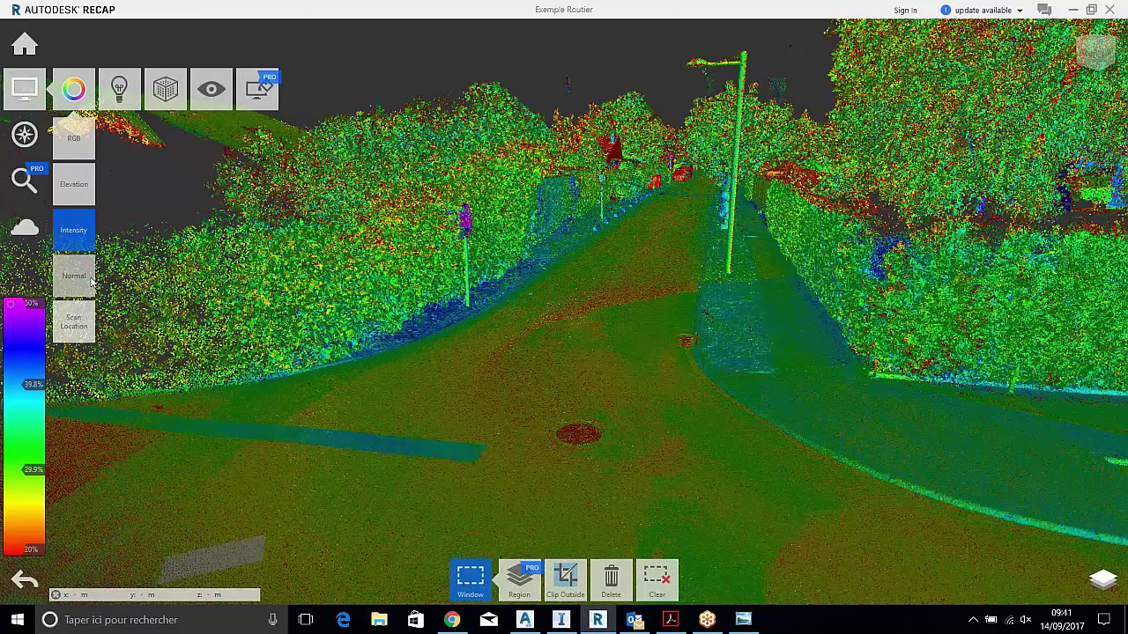
pyautogui.click(76, 276)
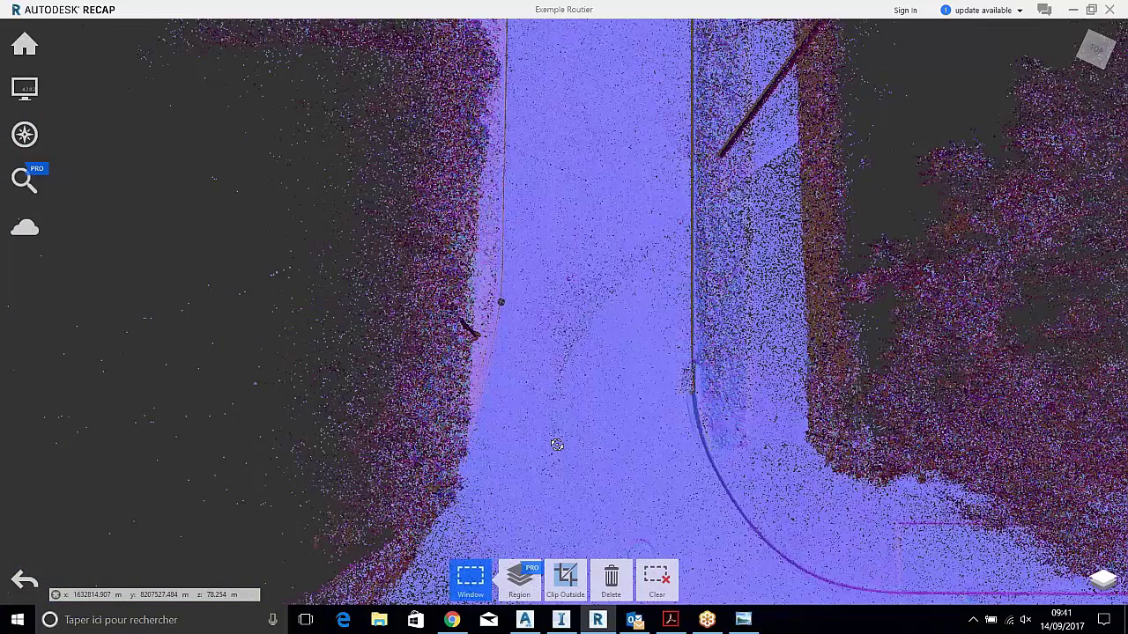
pyautogui.scroll(5, 533, 281)
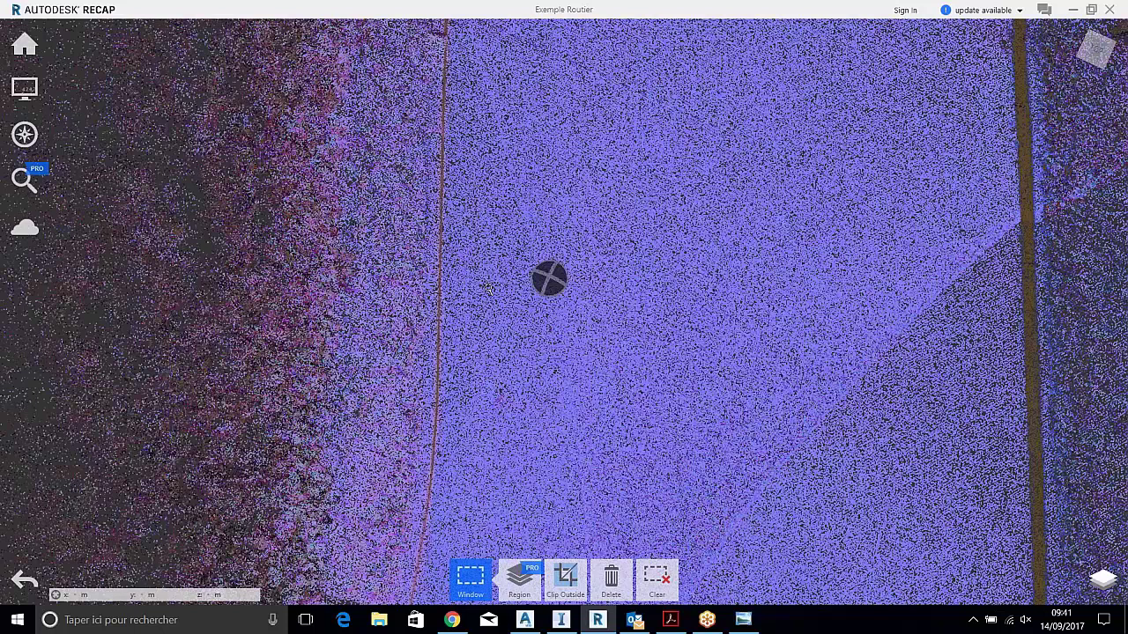
pyautogui.moveTo(489, 289); pyautogui.dragTo(375, 277, button='middle')
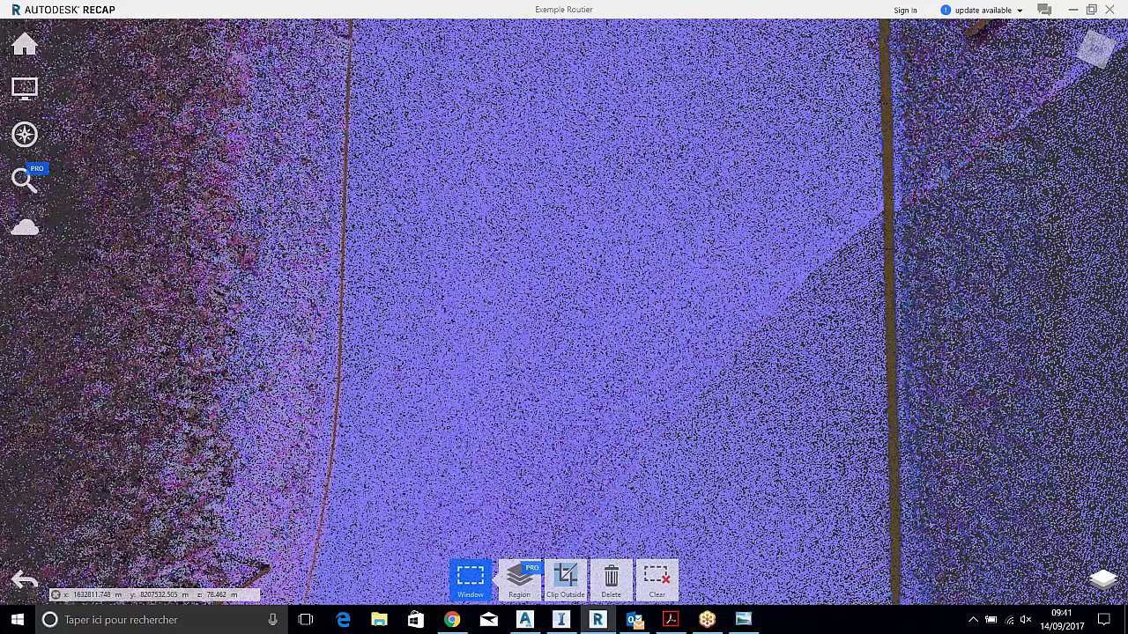
pyautogui.moveTo(593, 360); pyautogui.dragTo(374, 361, button='middle')
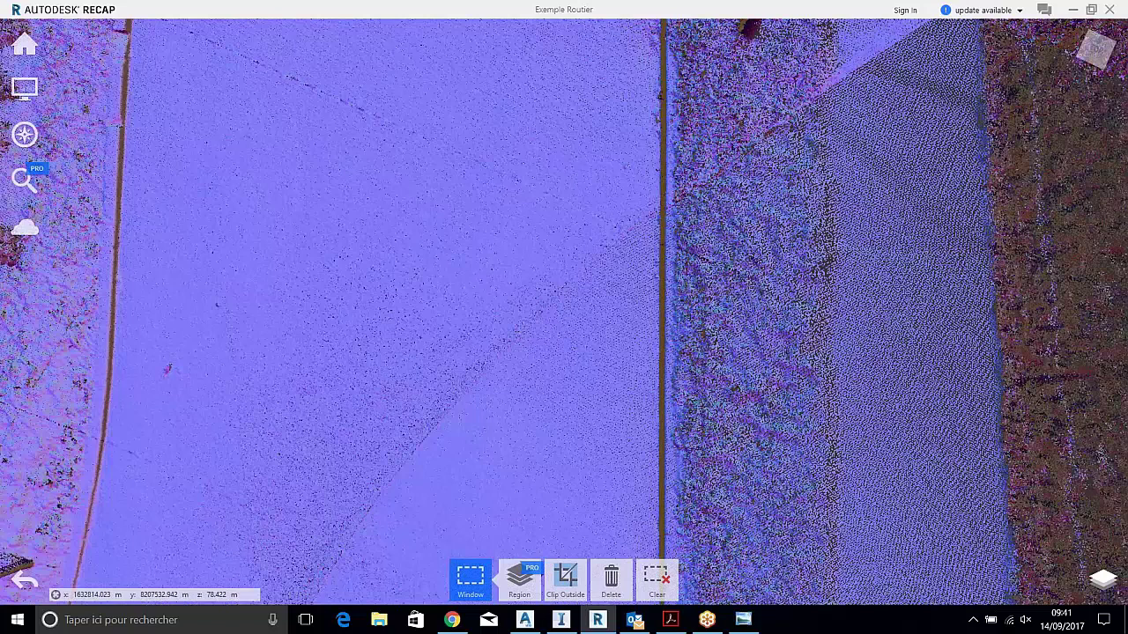
pyautogui.scroll(-2, 431, 337)
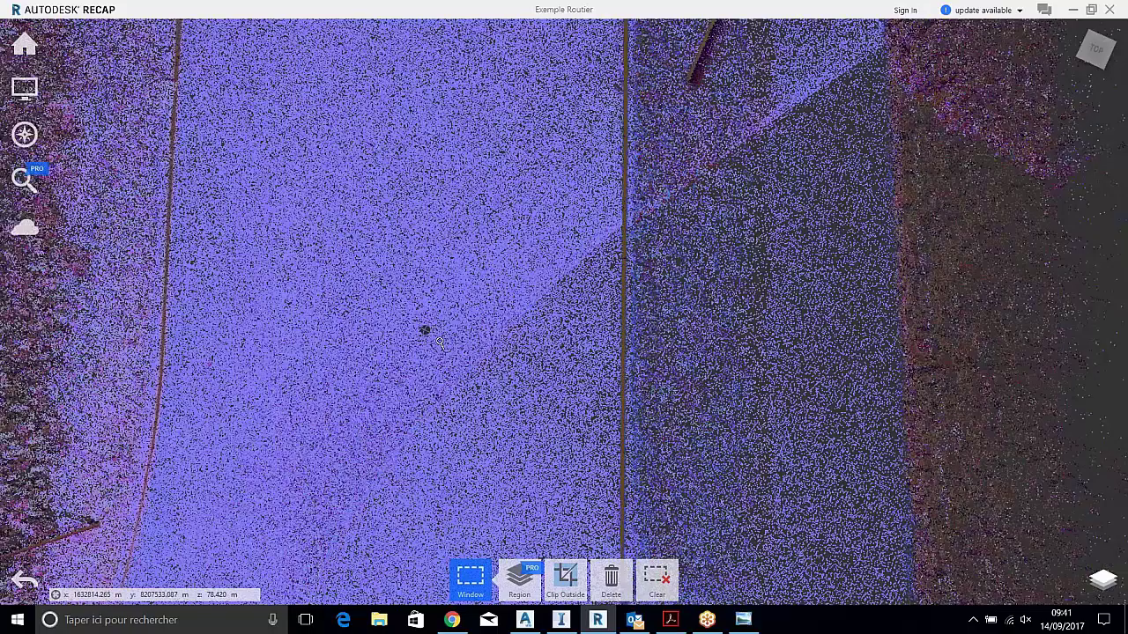
pyautogui.scroll(-3, 438, 339)
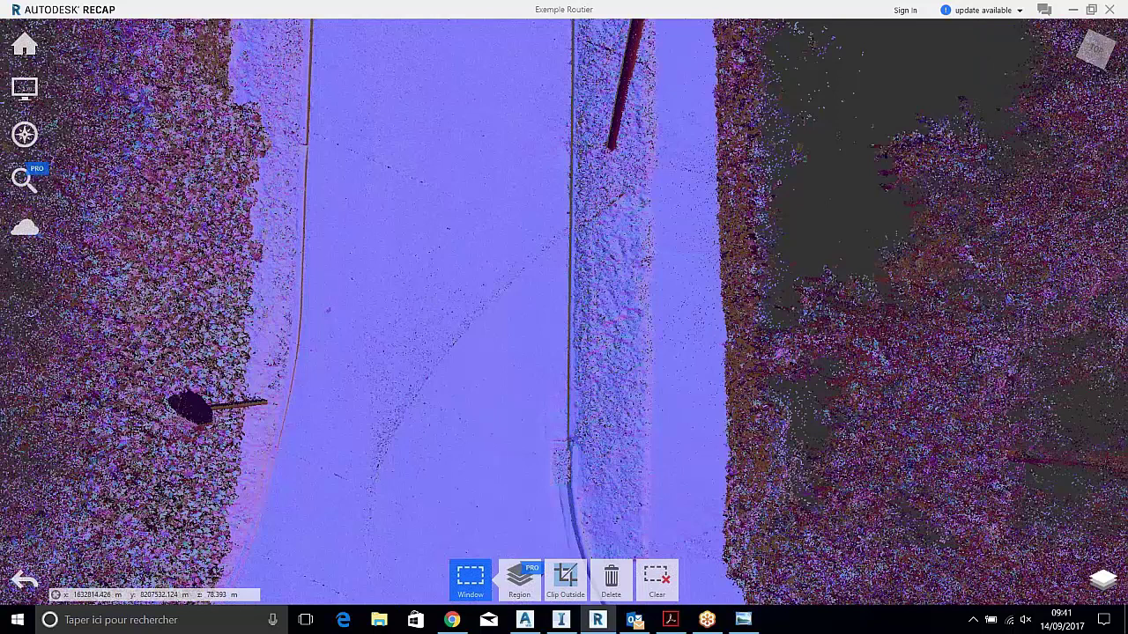
pyautogui.scroll(-2, 455, 335)
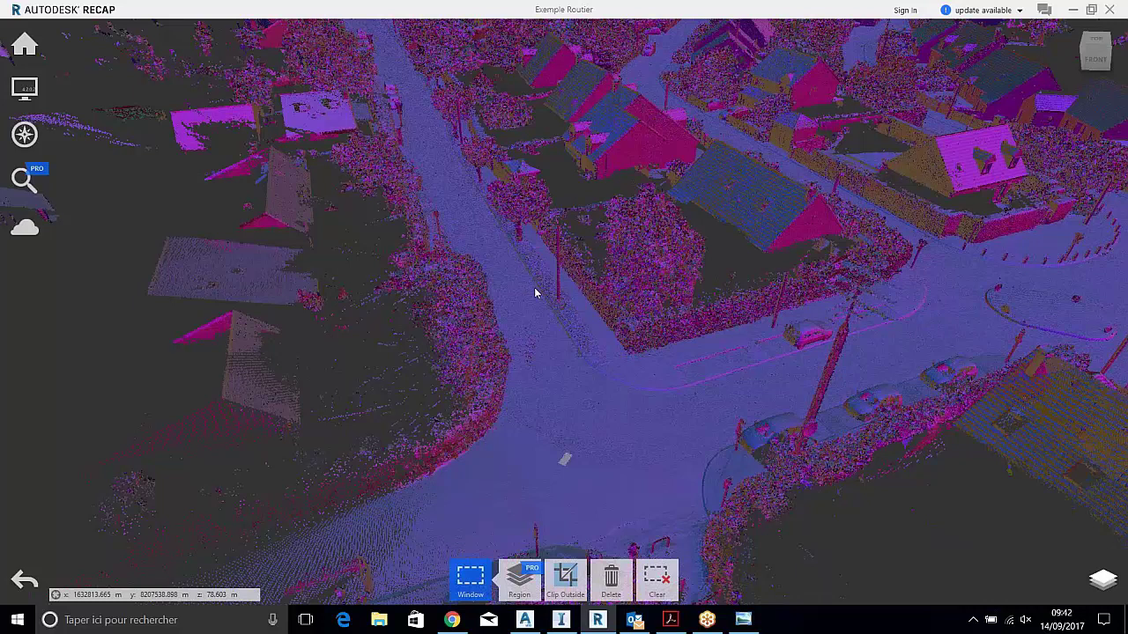
# Switch to AutoCAD Map 3D and create a new blank drawing
pyautogui.click(523, 622)
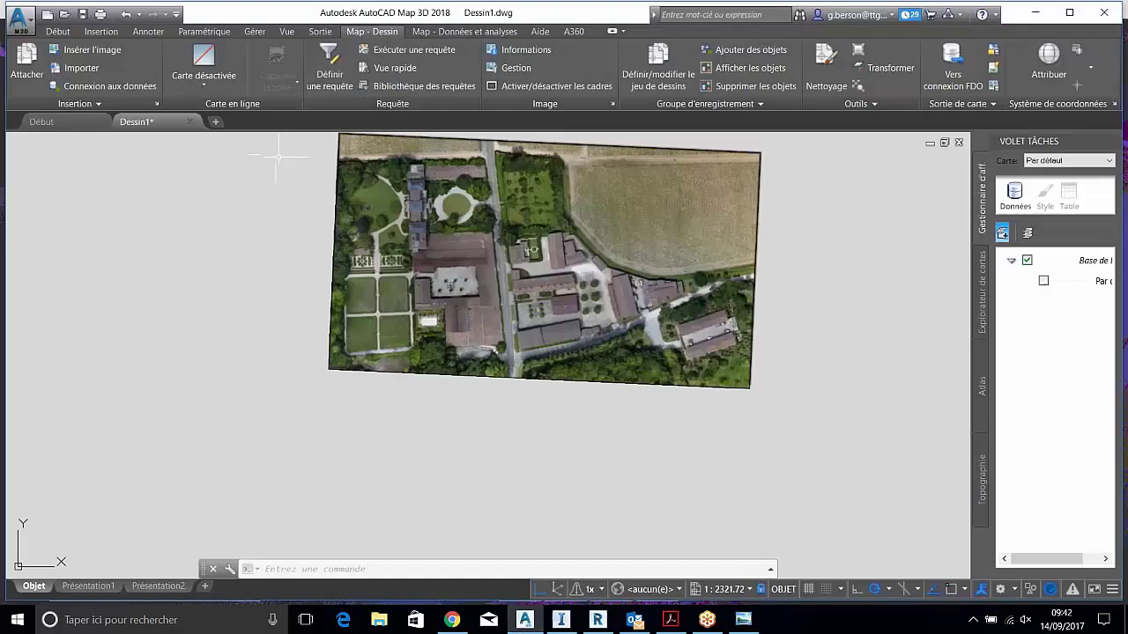
pyautogui.click(215, 121)
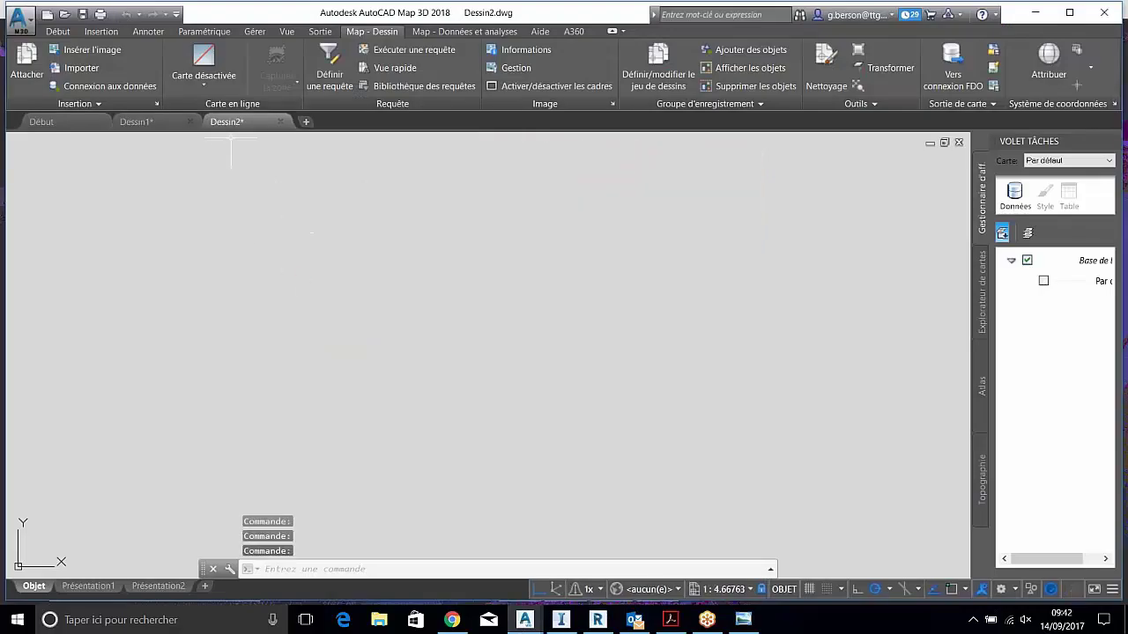
# Choose Exemple Routier.rcp from the Route folder, inside Nuages under 1 - Exemples - Demo on Data (D:), as the point cloud to attach
pyautogui.click(88, 32)
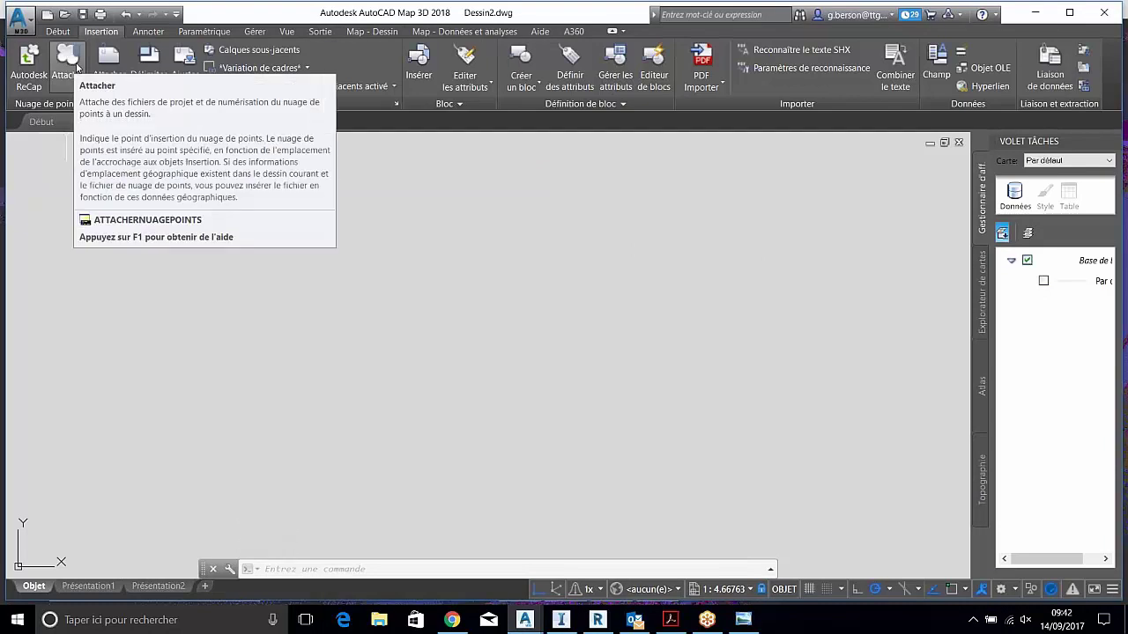
pyautogui.click(78, 68)
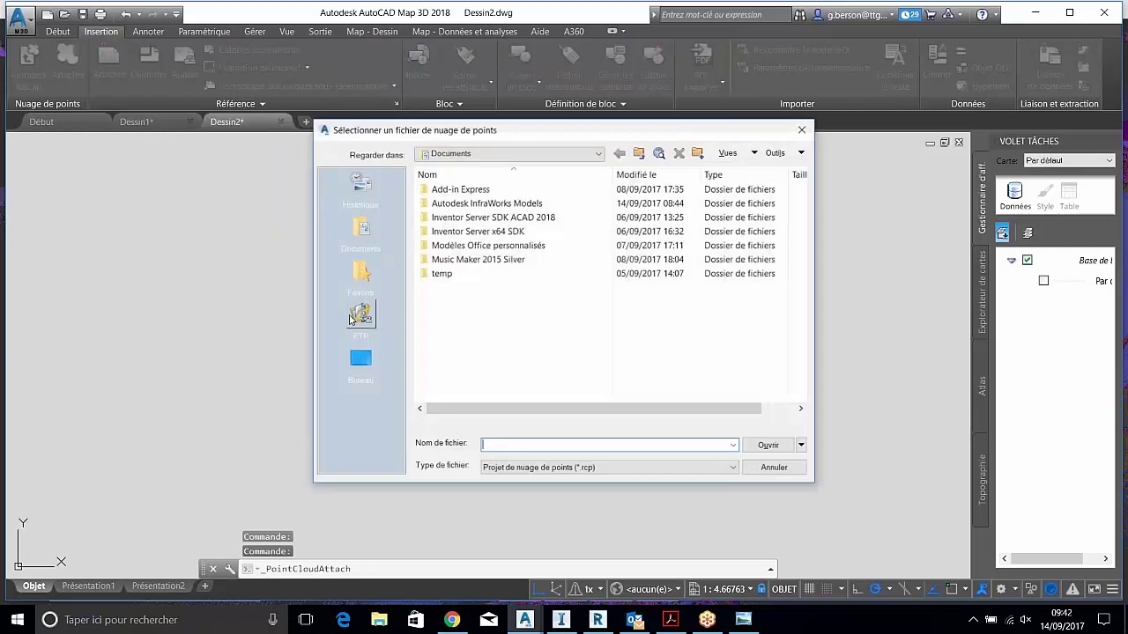
pyautogui.click(516, 157)
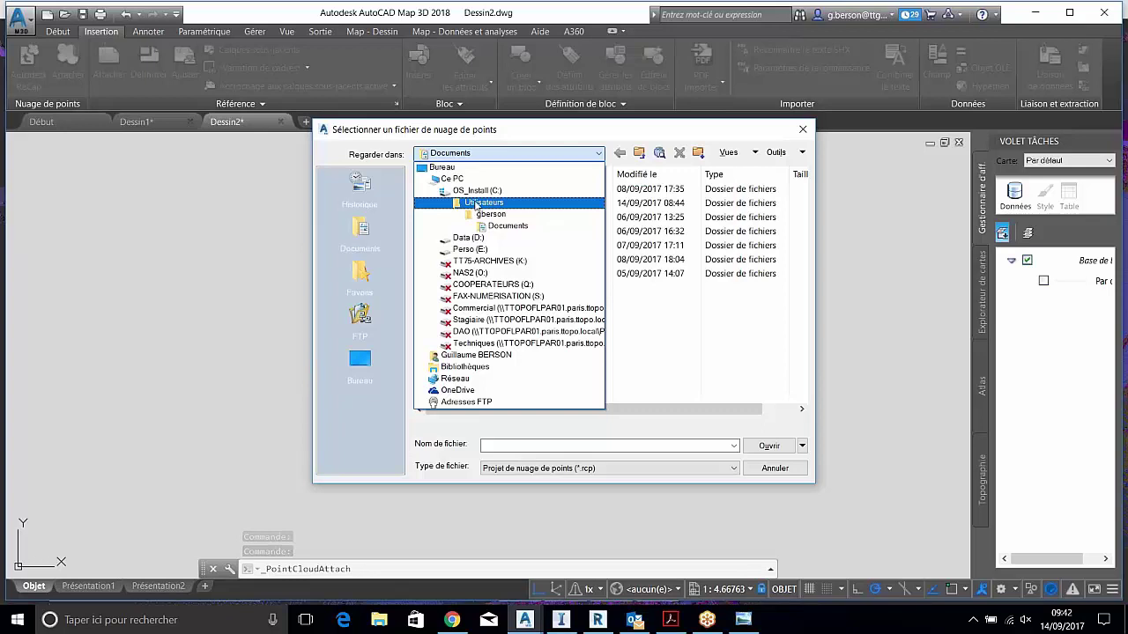
pyautogui.click(474, 238)
pyautogui.doubleClick(473, 203)
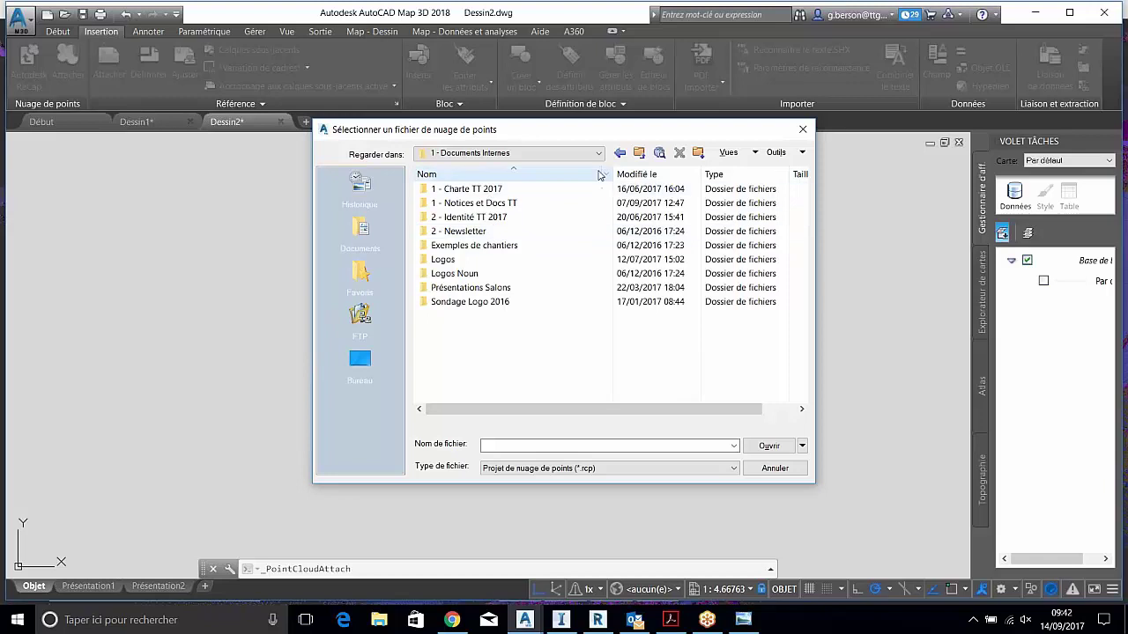
pyautogui.click(619, 153)
pyautogui.doubleClick(476, 217)
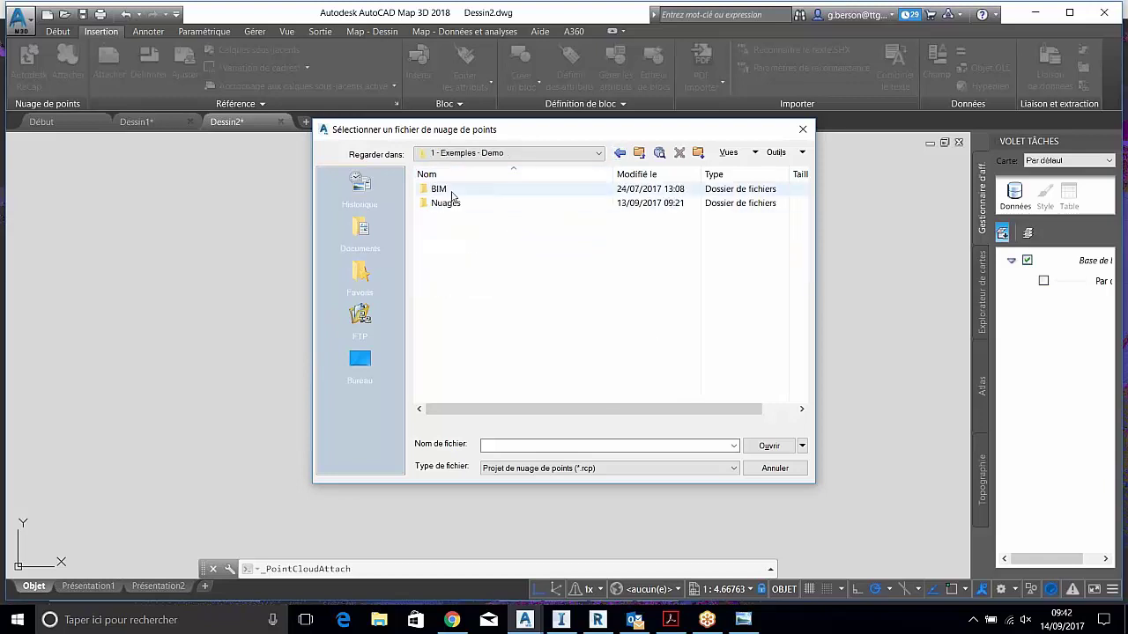
pyautogui.doubleClick(455, 203)
pyautogui.doubleClick(461, 218)
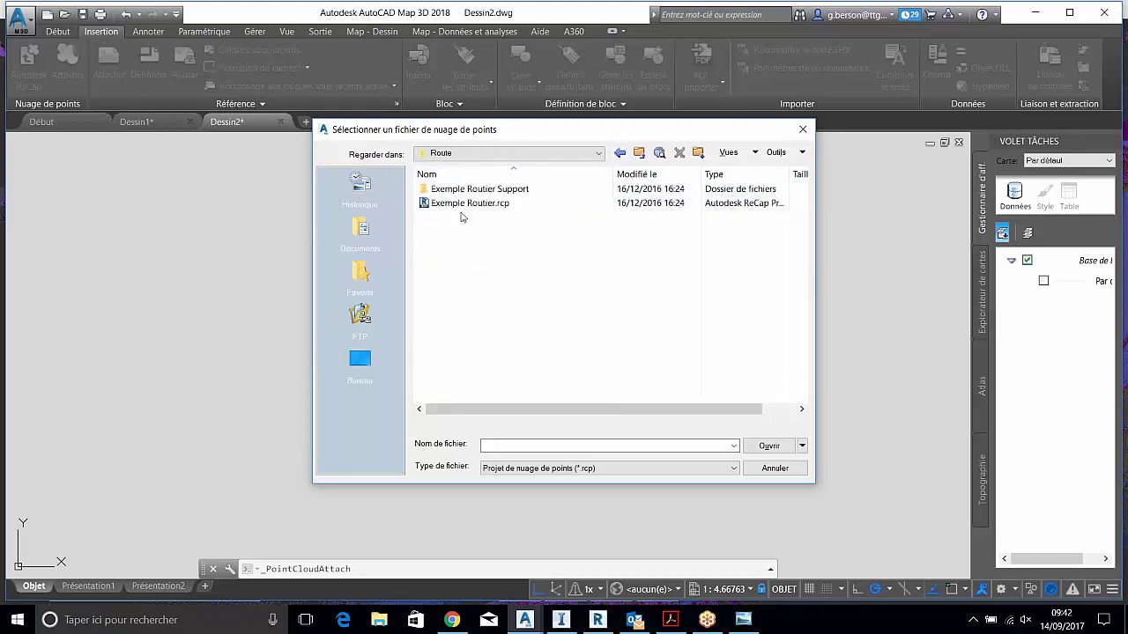
pyautogui.click(467, 203)
pyautogui.click(769, 447)
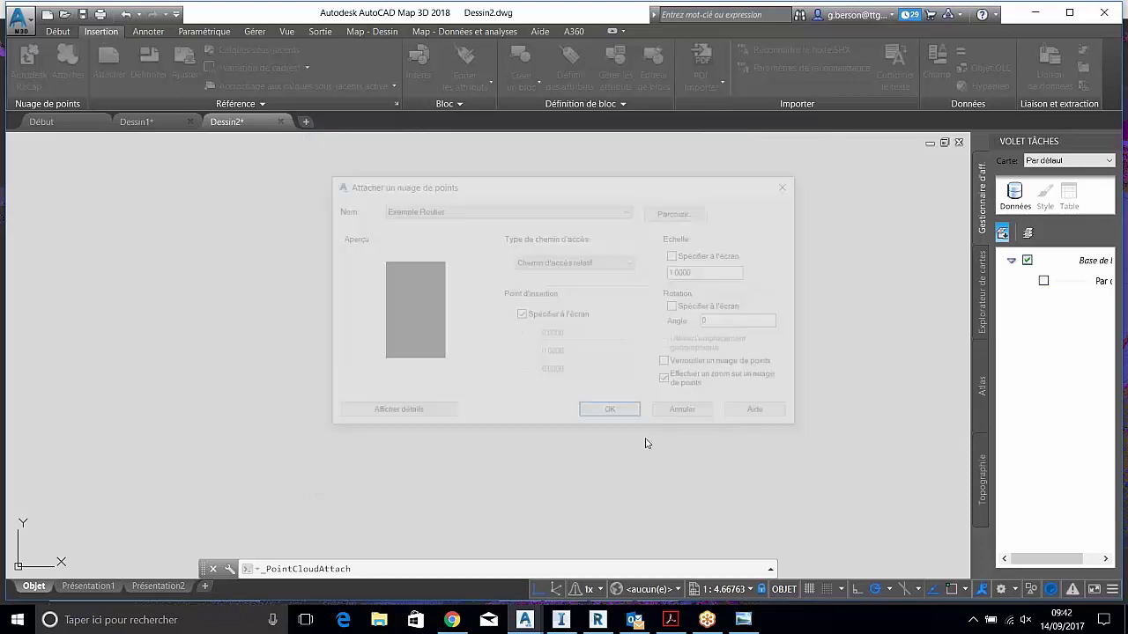
# Attach the point cloud without specifying its insertion point on screen, and view it in the drawing
pyautogui.click(521, 314)
pyautogui.click(611, 413)
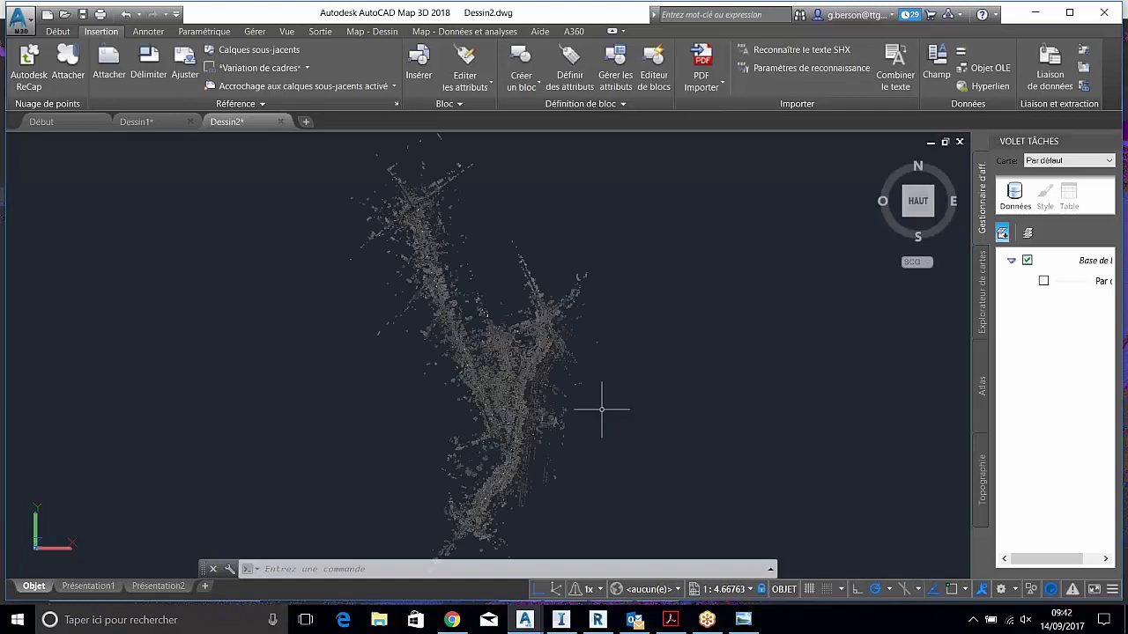
pyautogui.scroll(-2, 564, 357)
pyautogui.scroll(5, 569, 343)
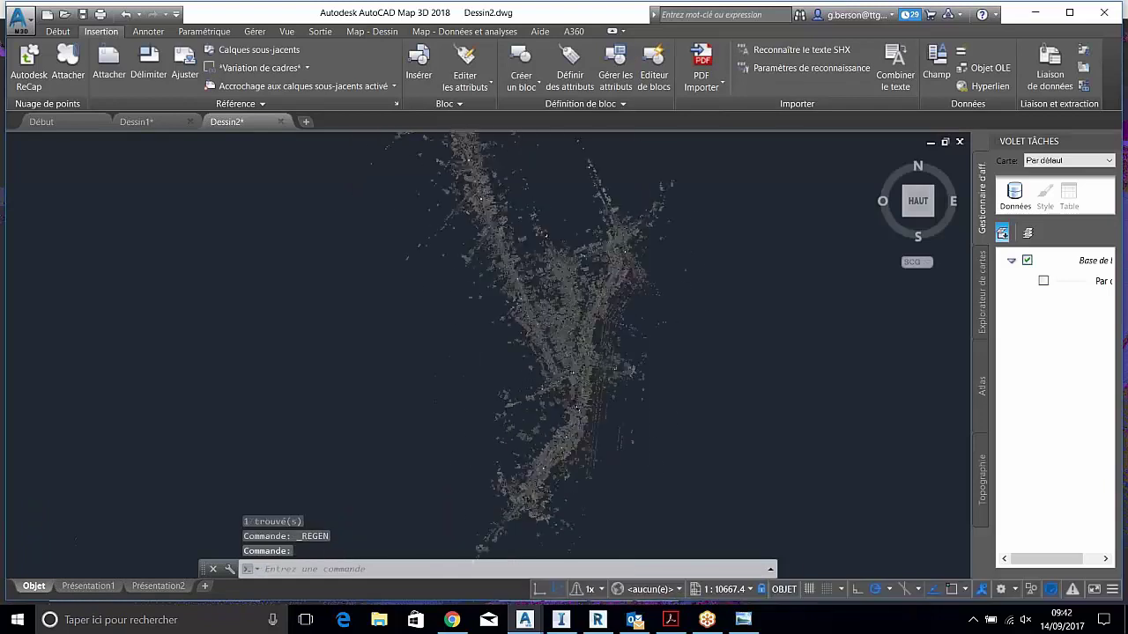
# Examine the attached point cloud in 3D and from above, closing in on the road surface and kerb edges near the parked cars
pyautogui.keyDown('shift'); pyautogui.moveTo(564, 382); pyautogui.dragTo(436, 326, button='middle'); pyautogui.keyUp('shift')
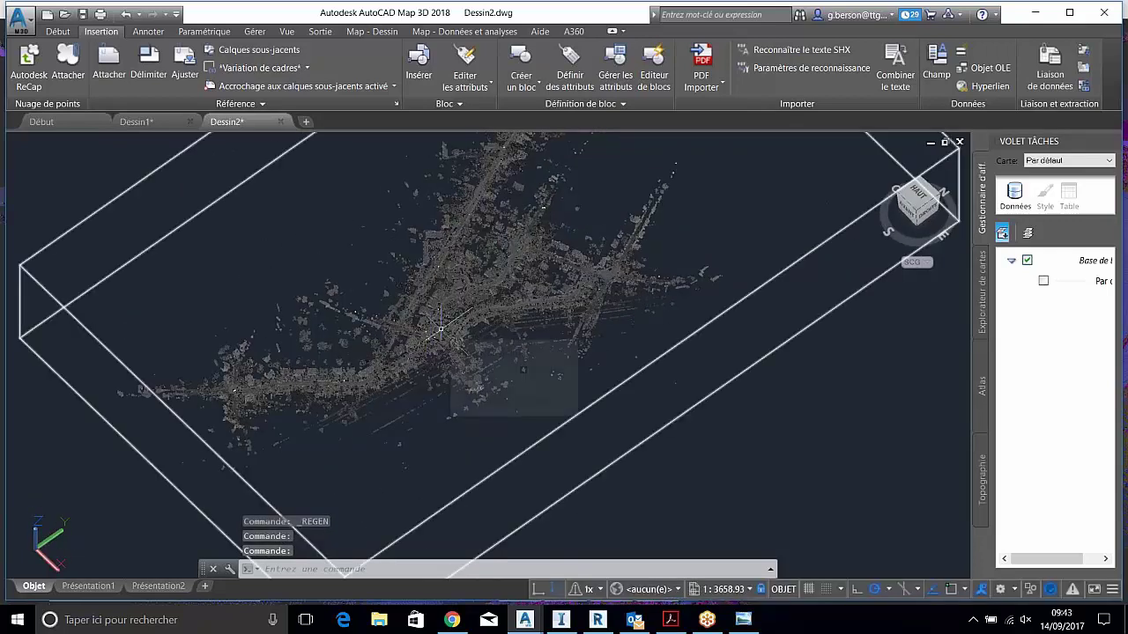
pyautogui.scroll(5, 493, 303)
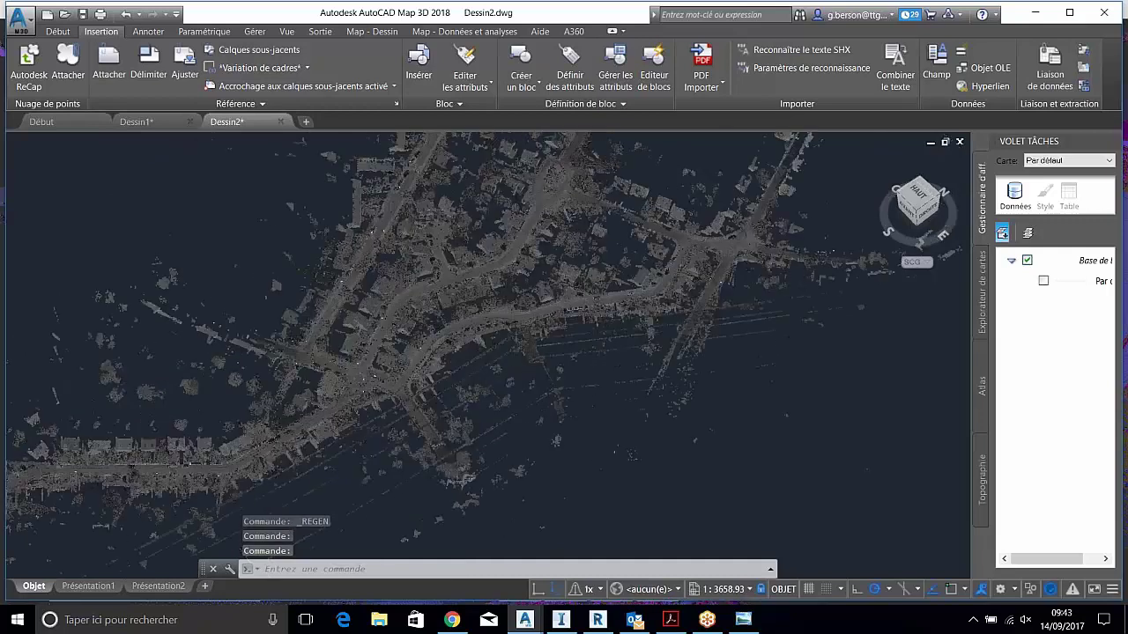
pyautogui.keyDown('shift'); pyautogui.moveTo(555, 293); pyautogui.dragTo(497, 323, button='middle'); pyautogui.keyUp('shift')
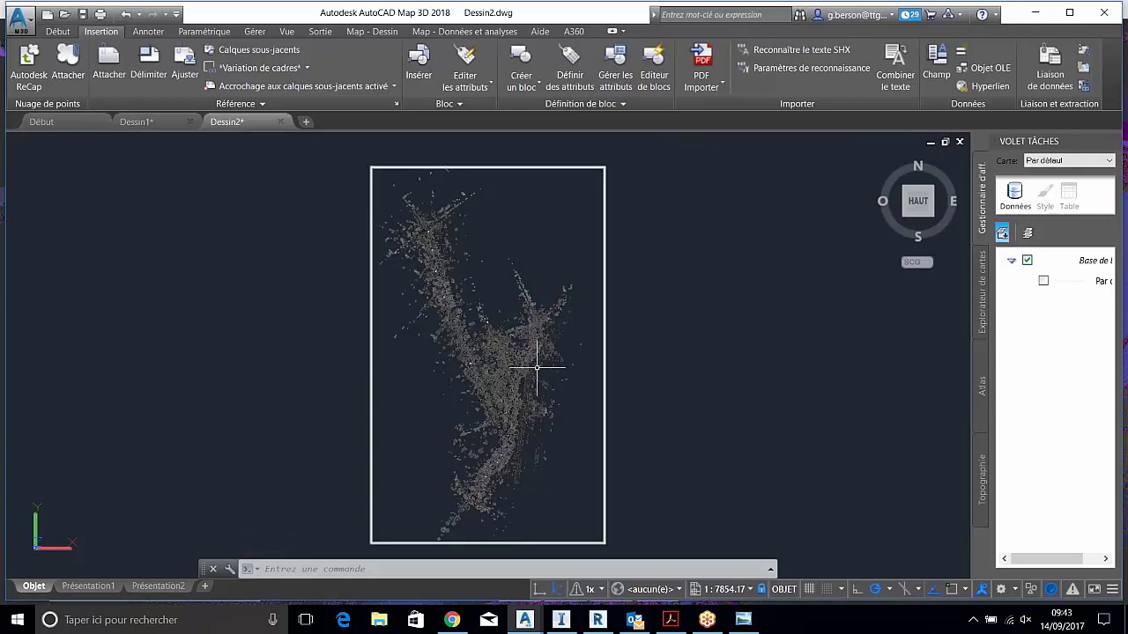
pyautogui.scroll(2, 470, 415)
pyautogui.scroll(6, 494, 409)
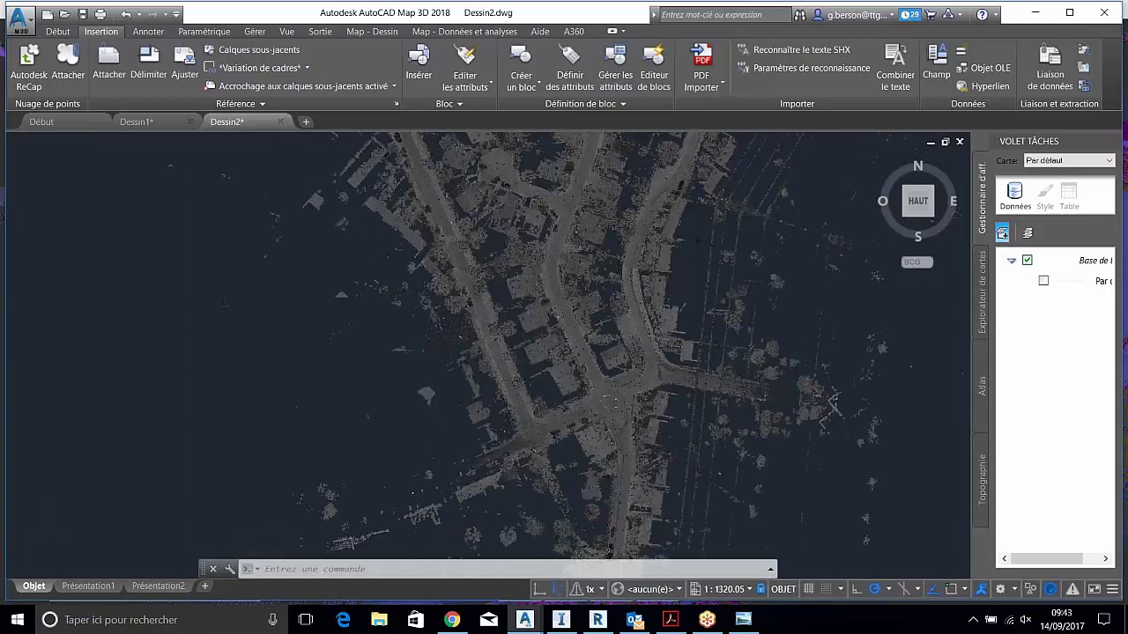
pyautogui.scroll(4, 566, 385)
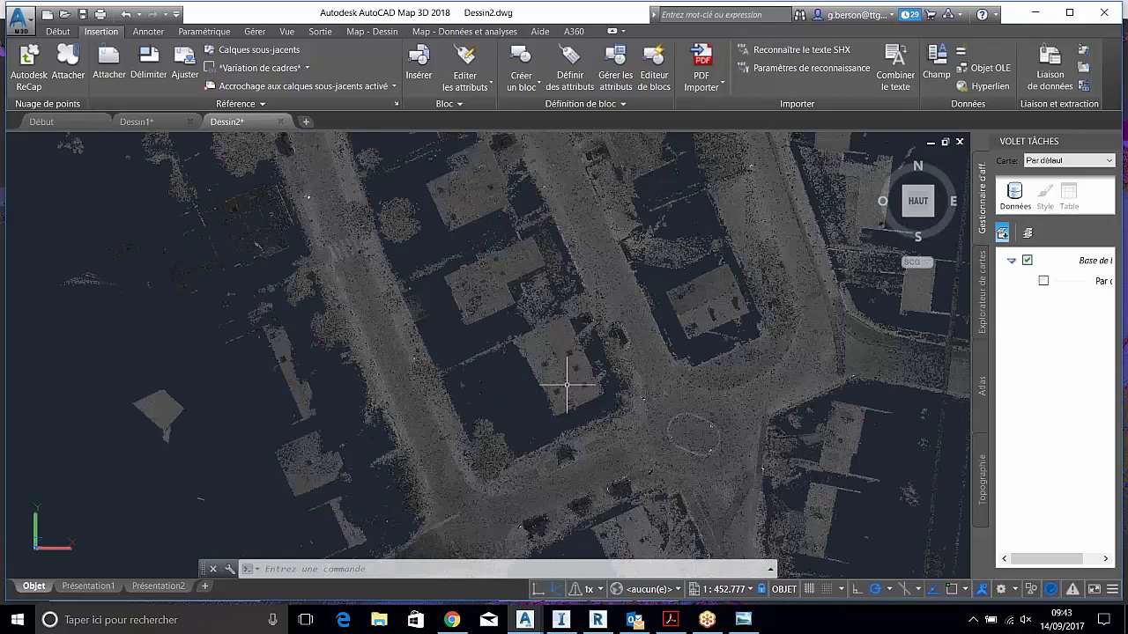
pyautogui.scroll(3, 567, 385)
pyautogui.scroll(4, 561, 318)
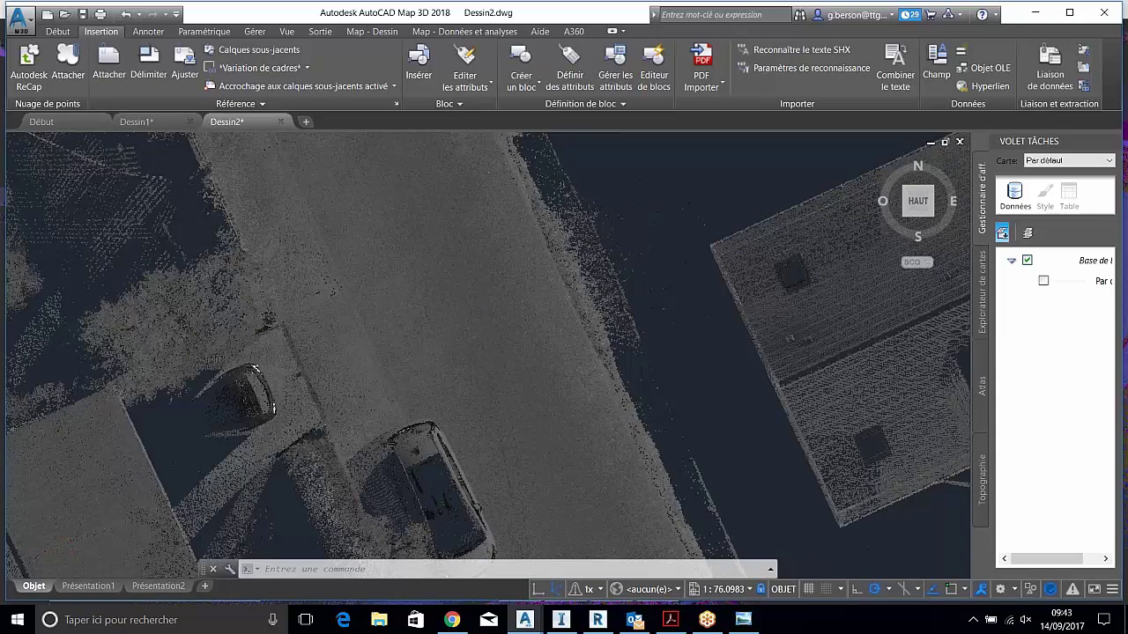
pyautogui.scroll(3, 428, 298)
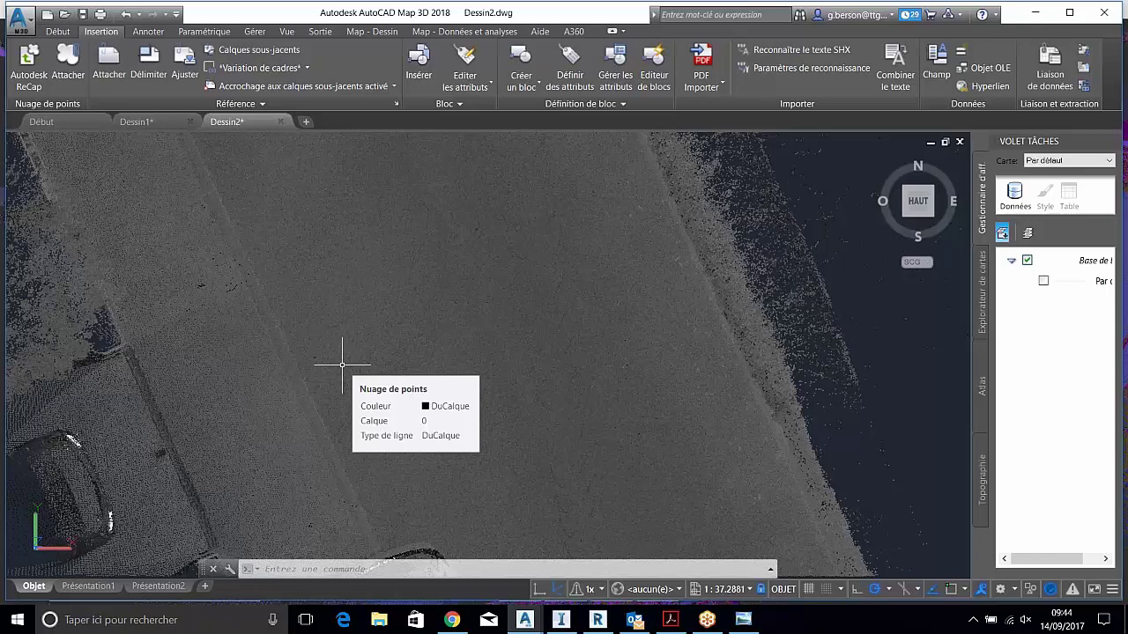
# Switch to InfraWorks, leave the Lycee_Brassens model and open the Autoroute_Demo model
pyautogui.click(1033, 15)
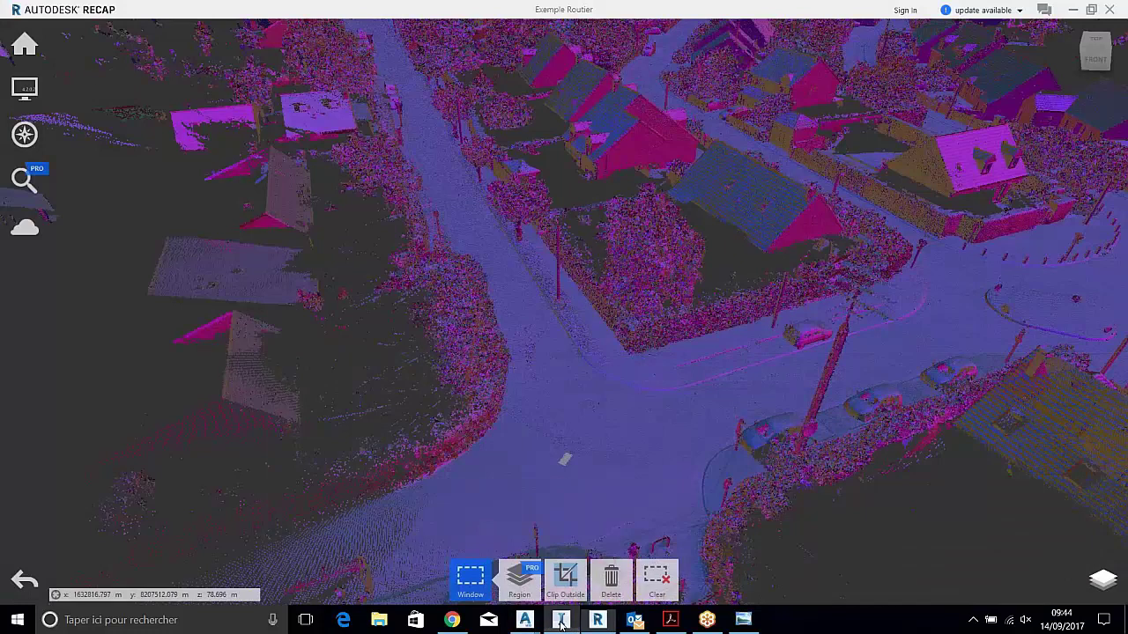
pyautogui.click(561, 622)
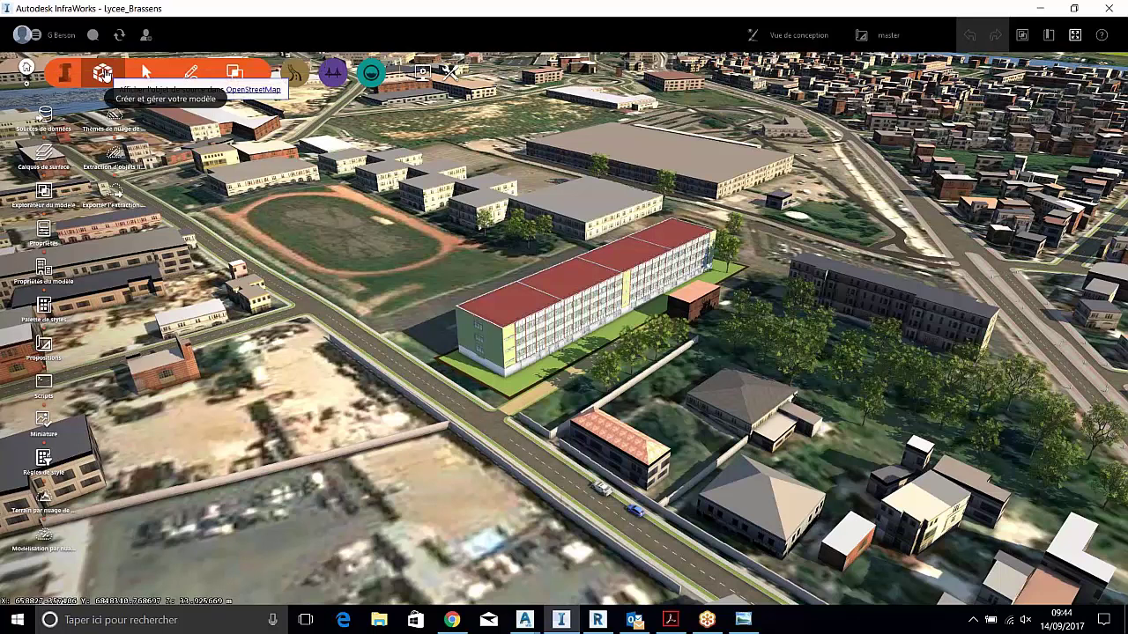
pyautogui.click(26, 67)
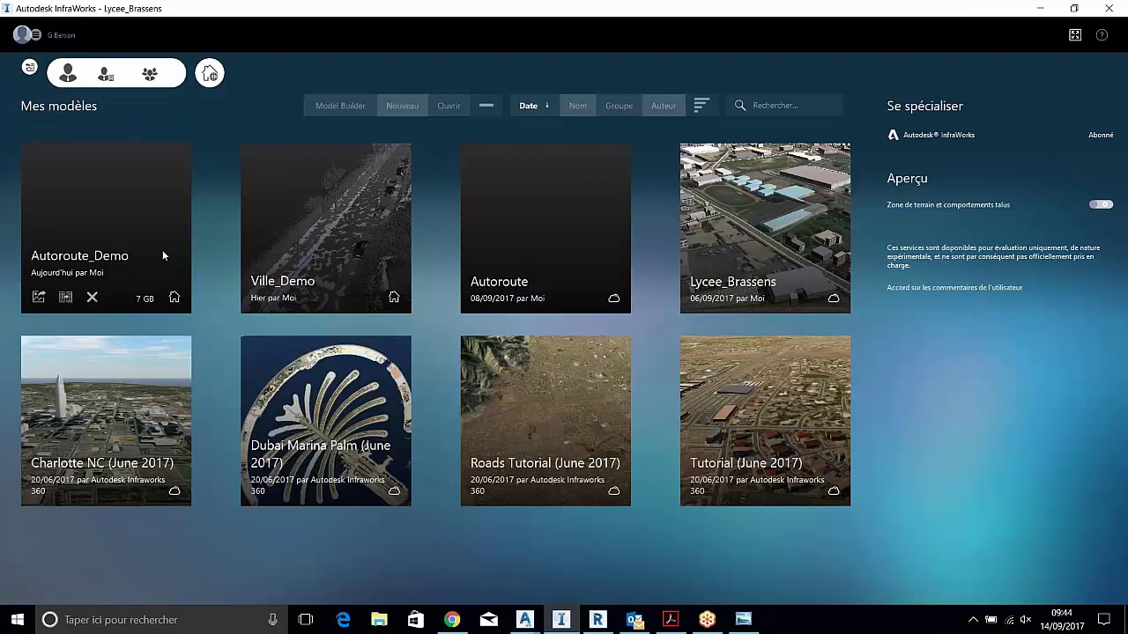
pyautogui.click(102, 220)
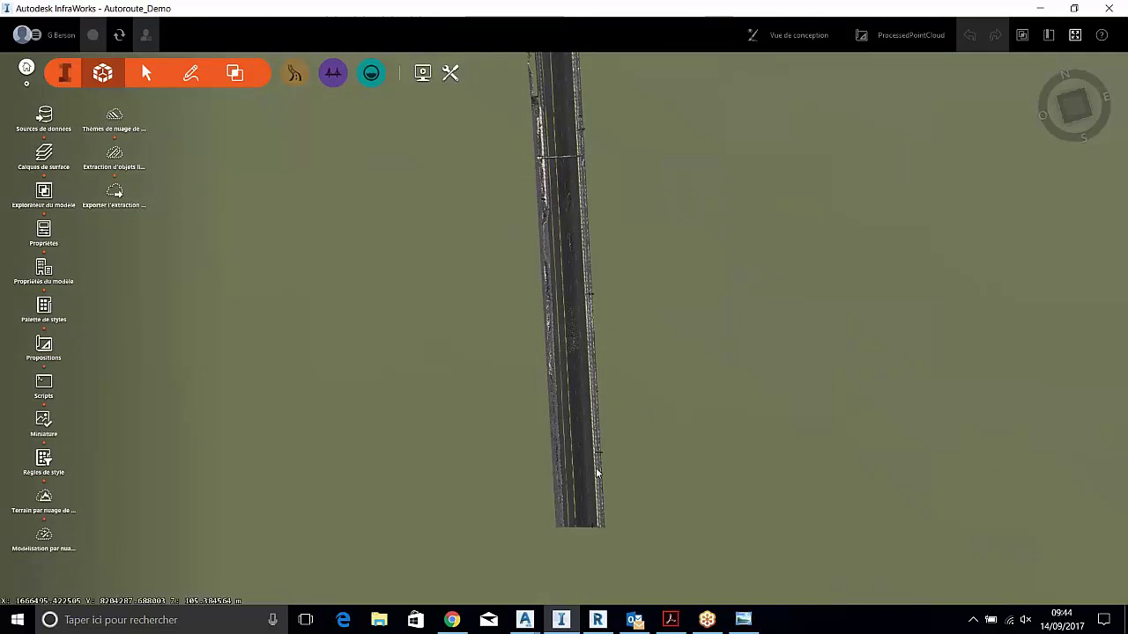
# Inspect the full motorway and the painted lines at its southern end from above, and review the model's data sources
pyautogui.scroll(3, 595, 479)
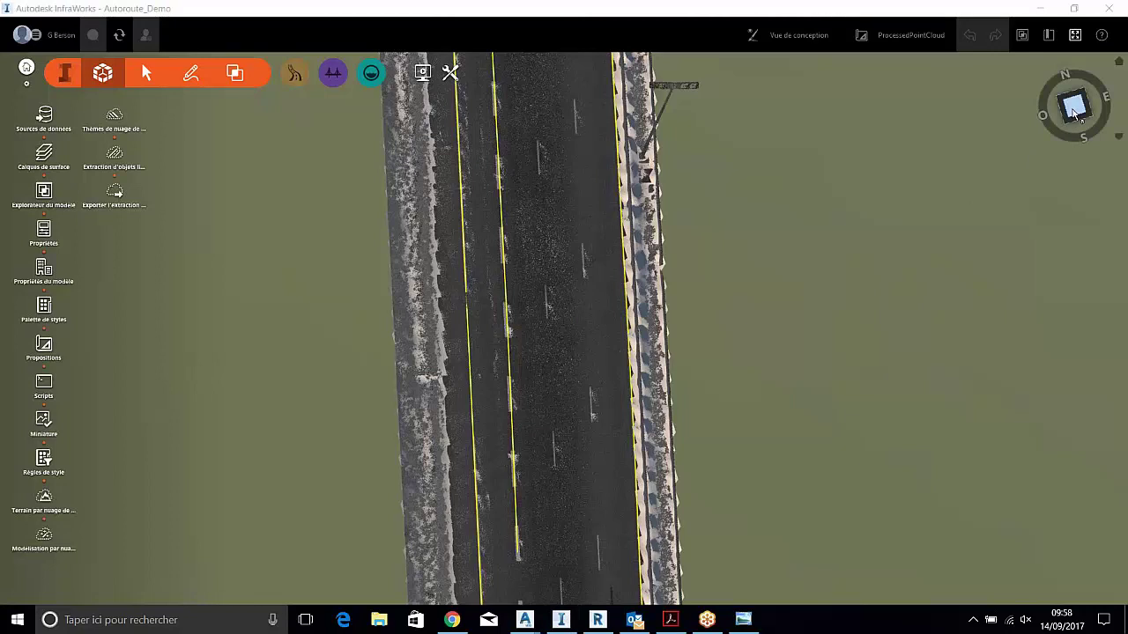
pyautogui.click(1074, 107)
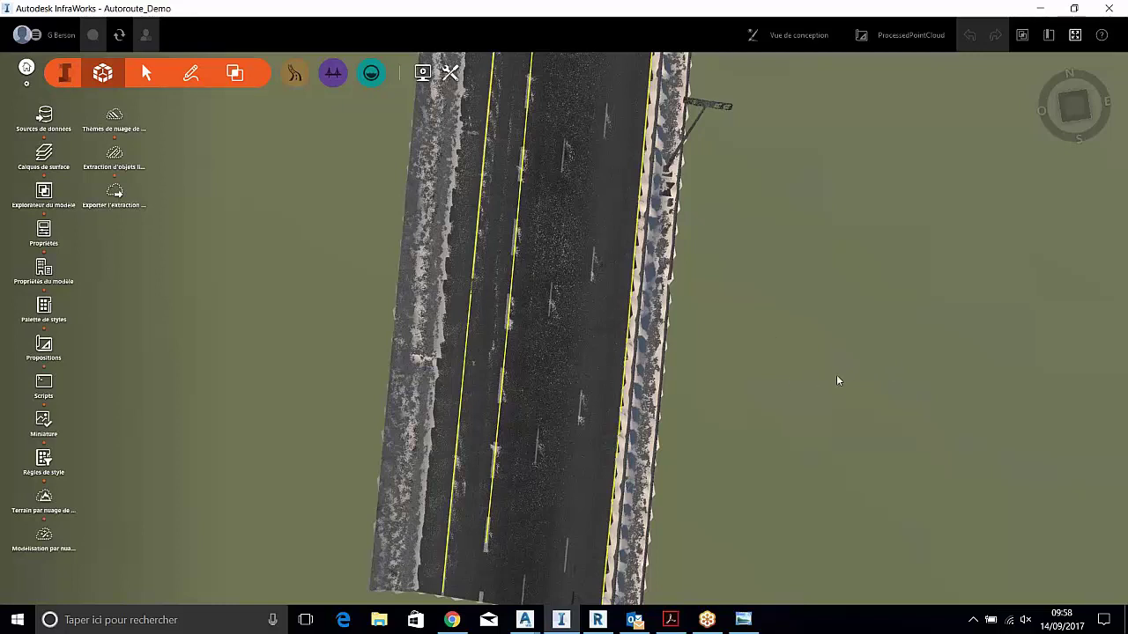
pyautogui.scroll(-5, 755, 368)
pyautogui.scroll(-5, 687, 310)
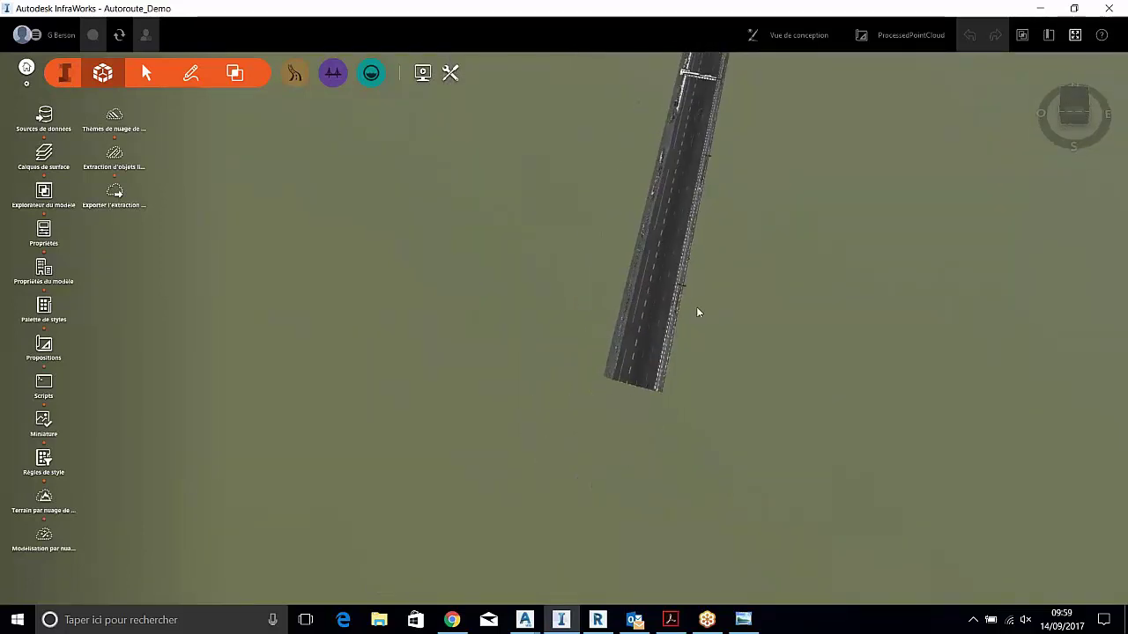
pyautogui.scroll(-3, 689, 319)
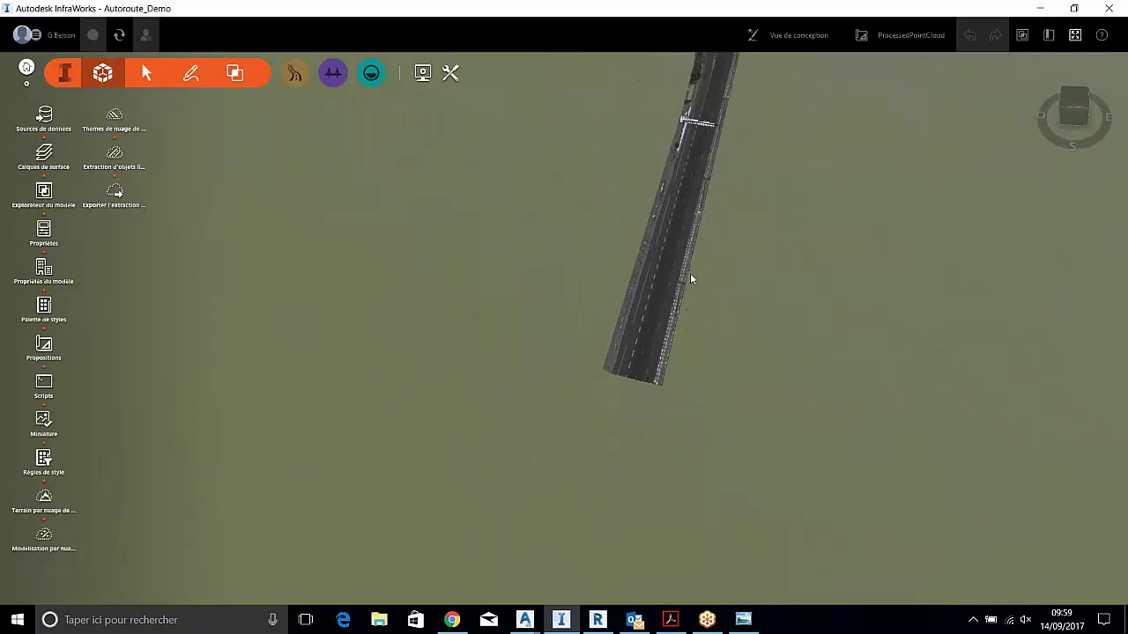
pyautogui.moveTo(710, 280); pyautogui.dragTo(644, 346, button='middle')
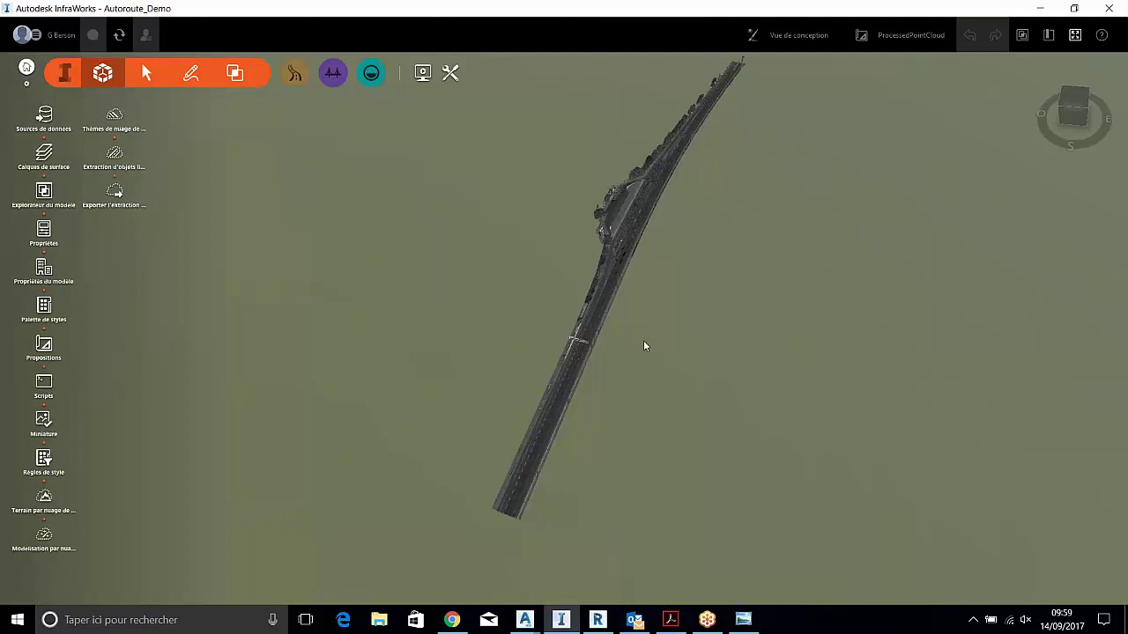
pyautogui.click(1069, 101)
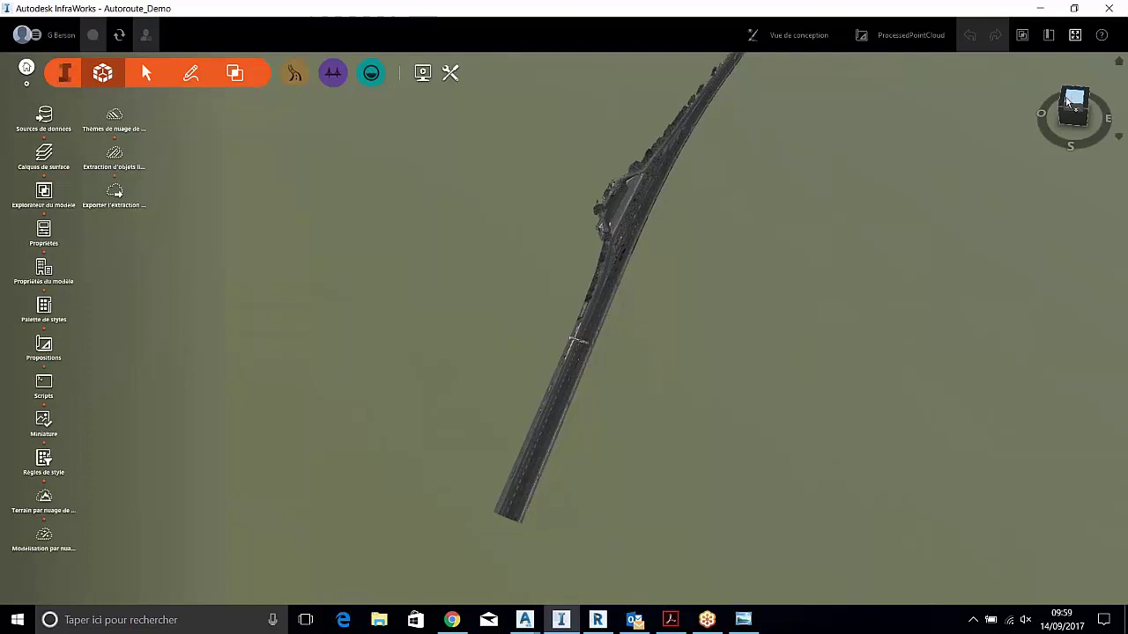
pyautogui.scroll(10, 510, 553)
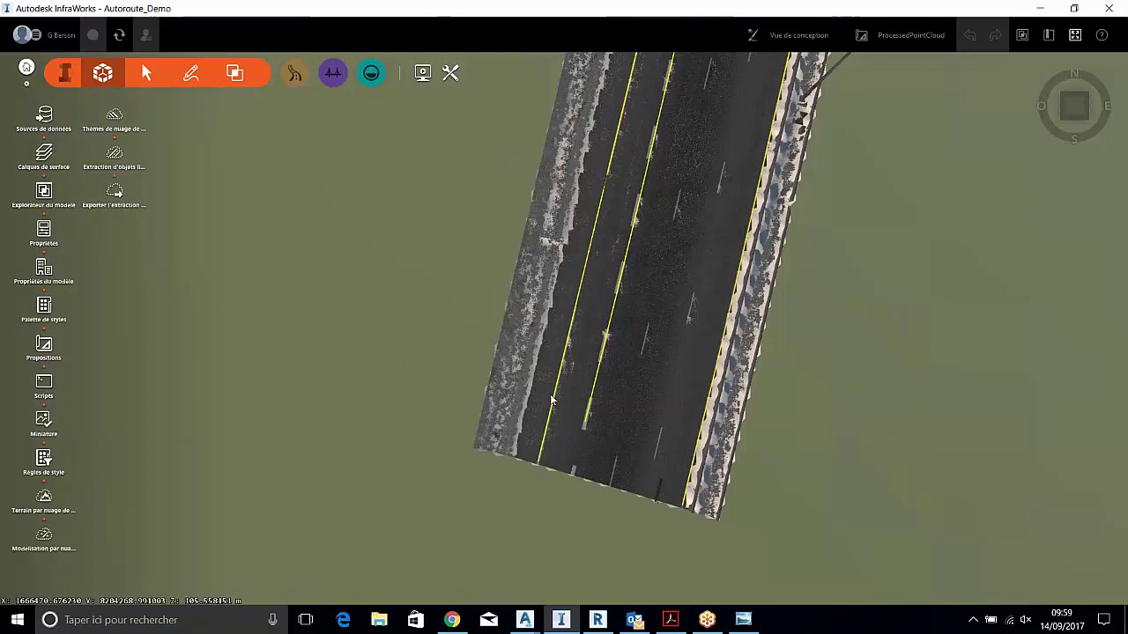
pyautogui.scroll(3, 533, 348)
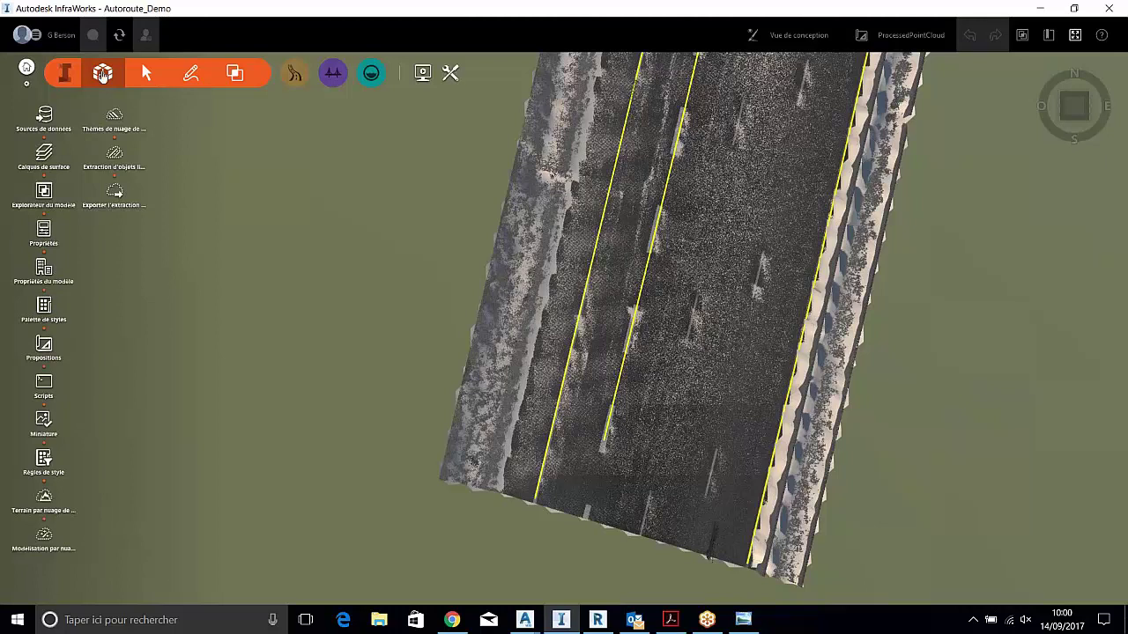
pyautogui.click(46, 117)
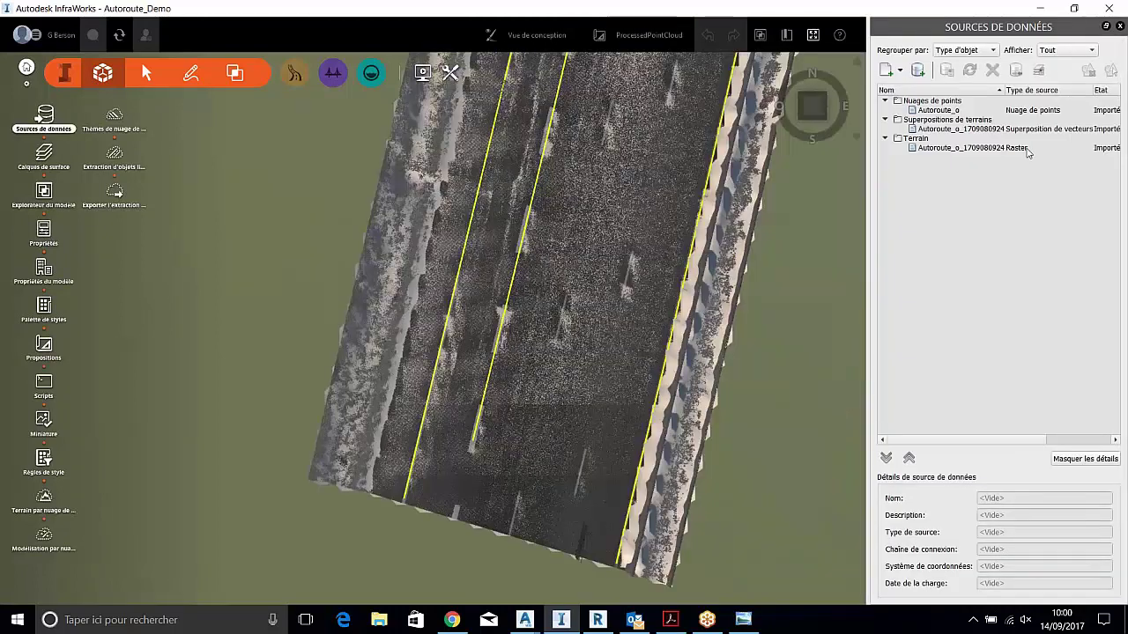
pyautogui.click(1119, 26)
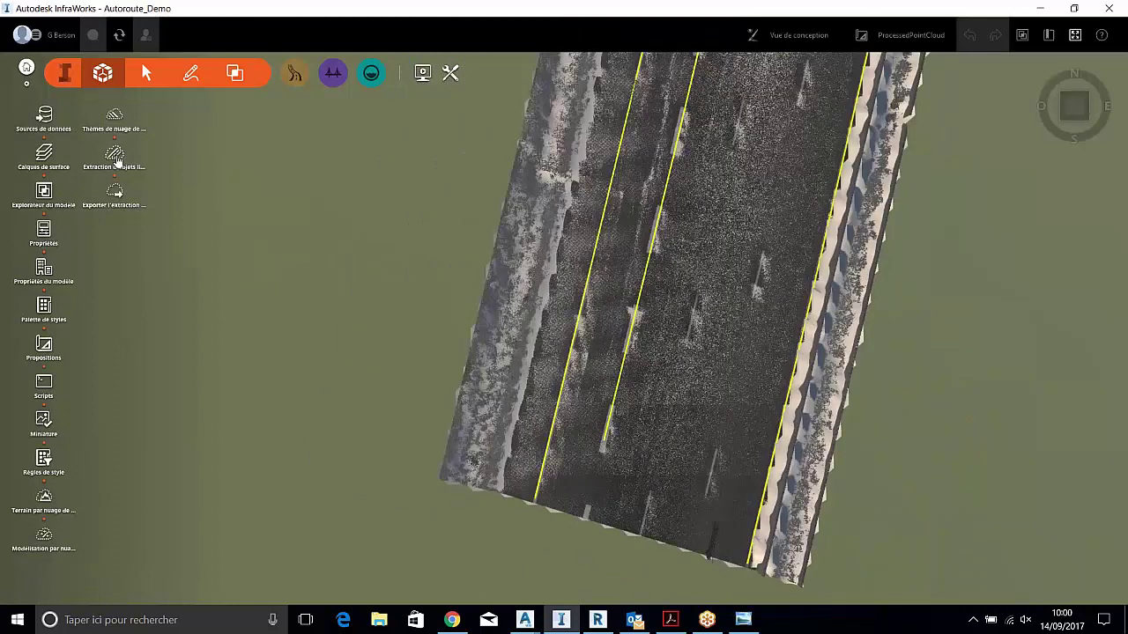
# Set up automatic linear feature extraction from the point cloud with the LinearFeature/Paint Stripe style
pyautogui.click(116, 158)
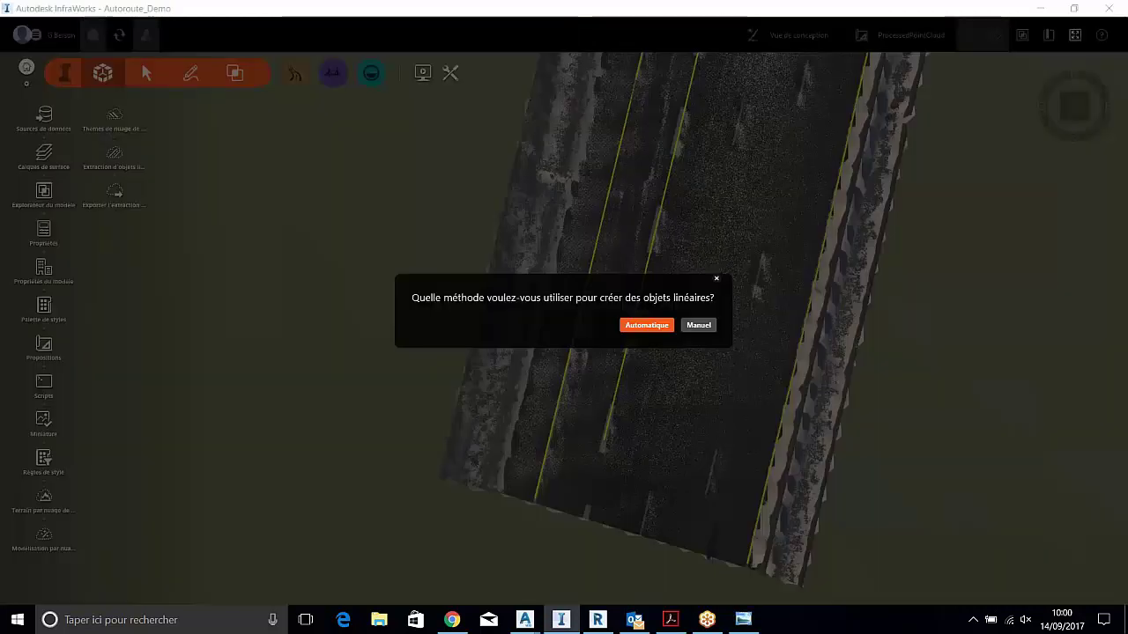
pyautogui.click(646, 326)
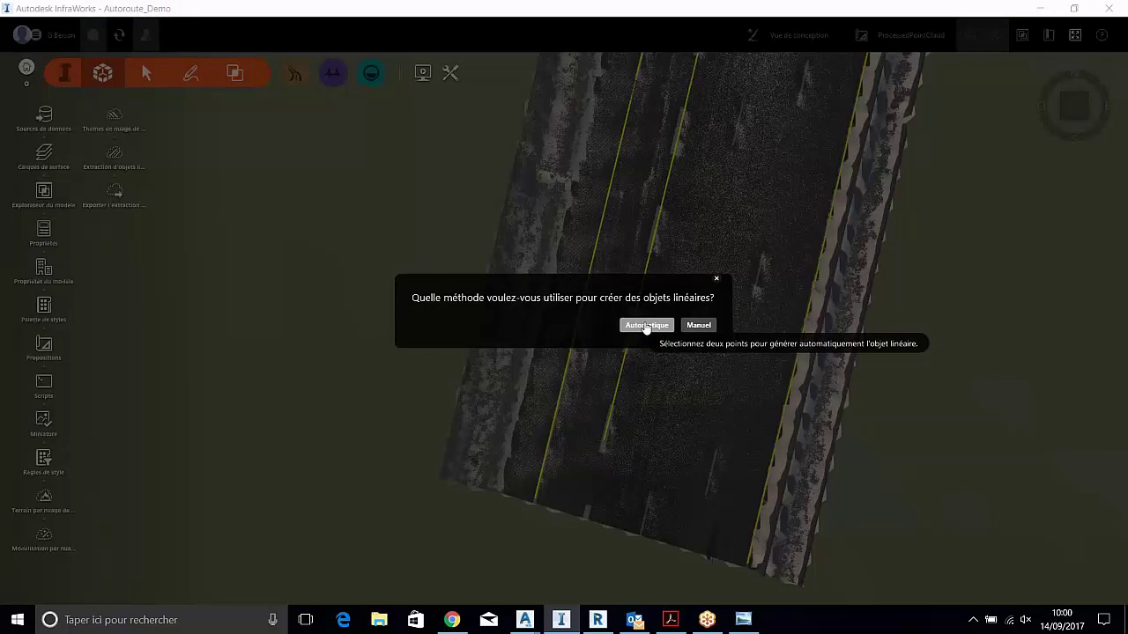
pyautogui.click(646, 326)
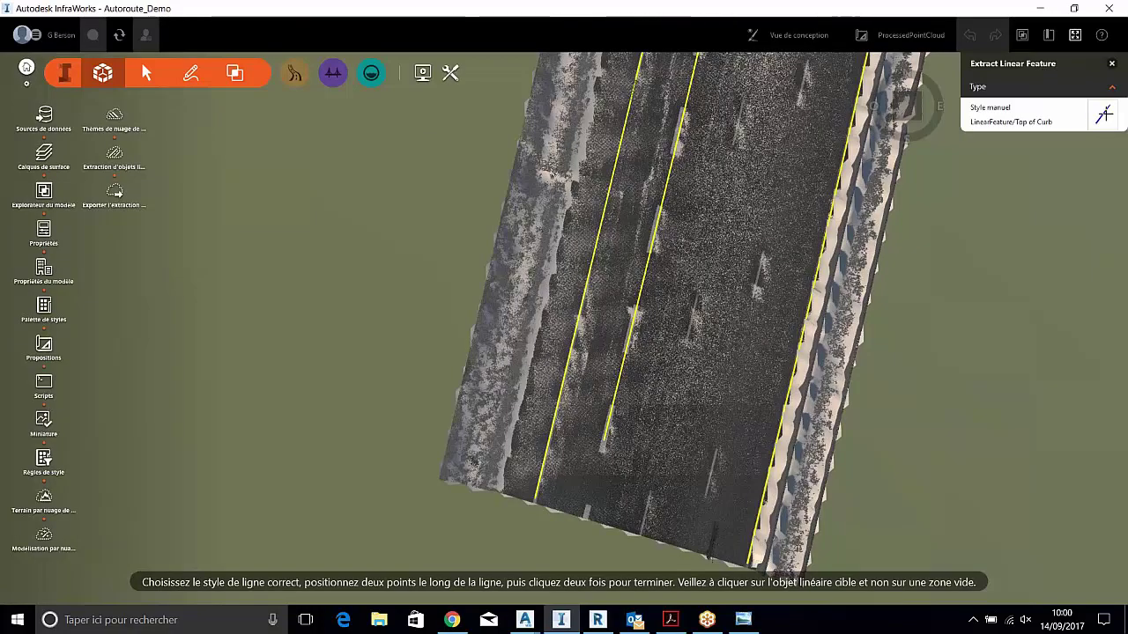
pyautogui.click(1102, 114)
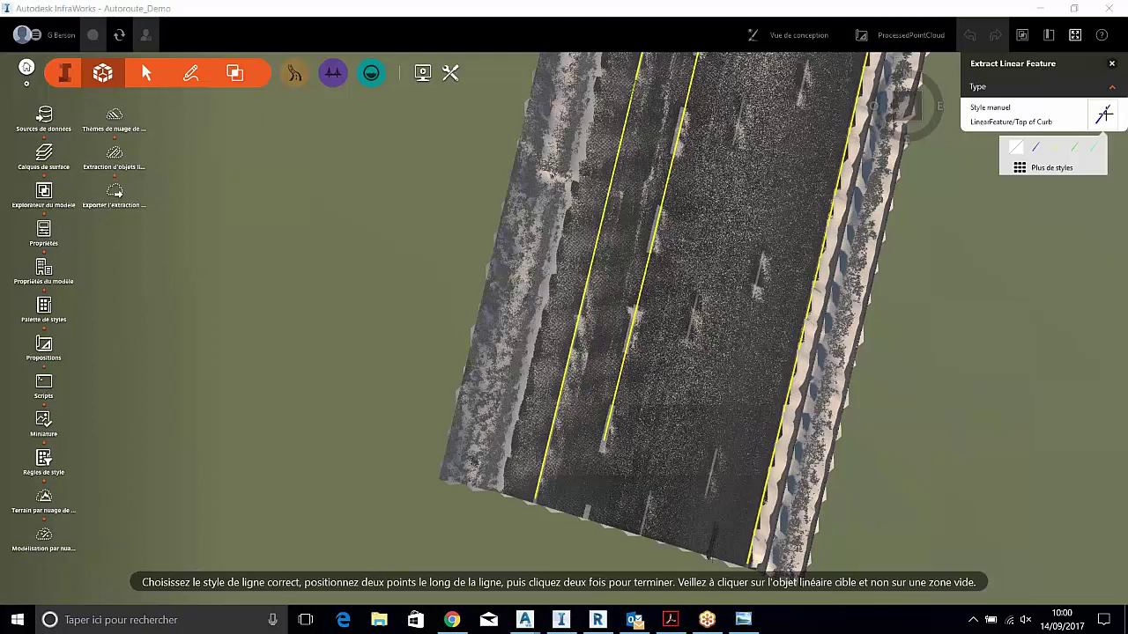
pyautogui.click(1056, 147)
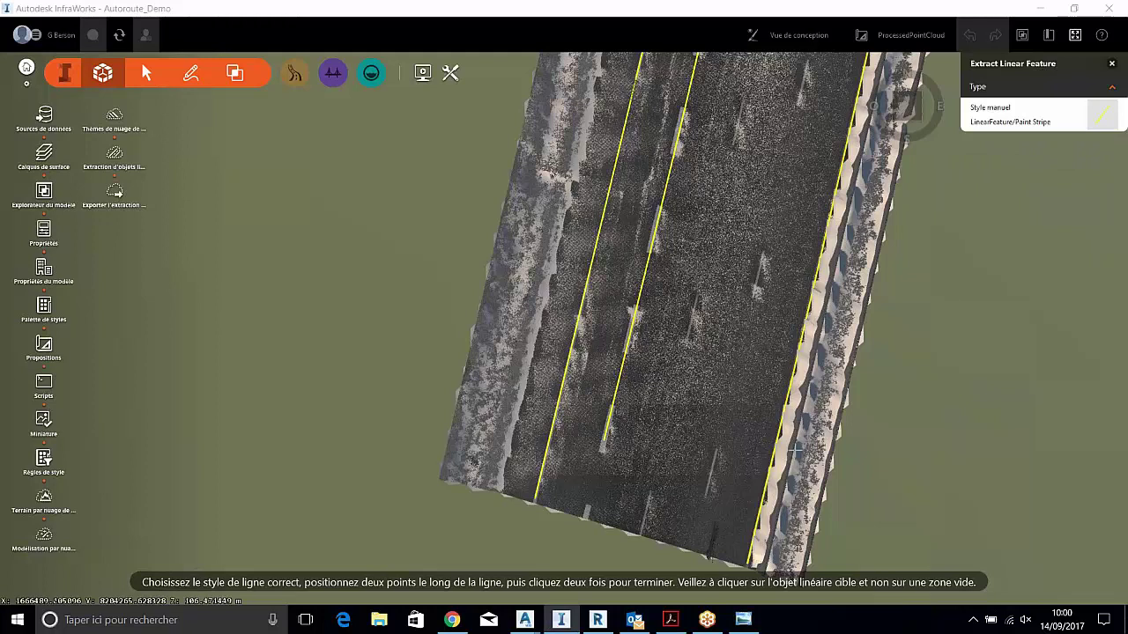
# Extract a paint stripe from two points on the unmarked dashed lane line nearest the existing yellow lines, and check how it follows the marking
pyautogui.scroll(1, 645, 508)
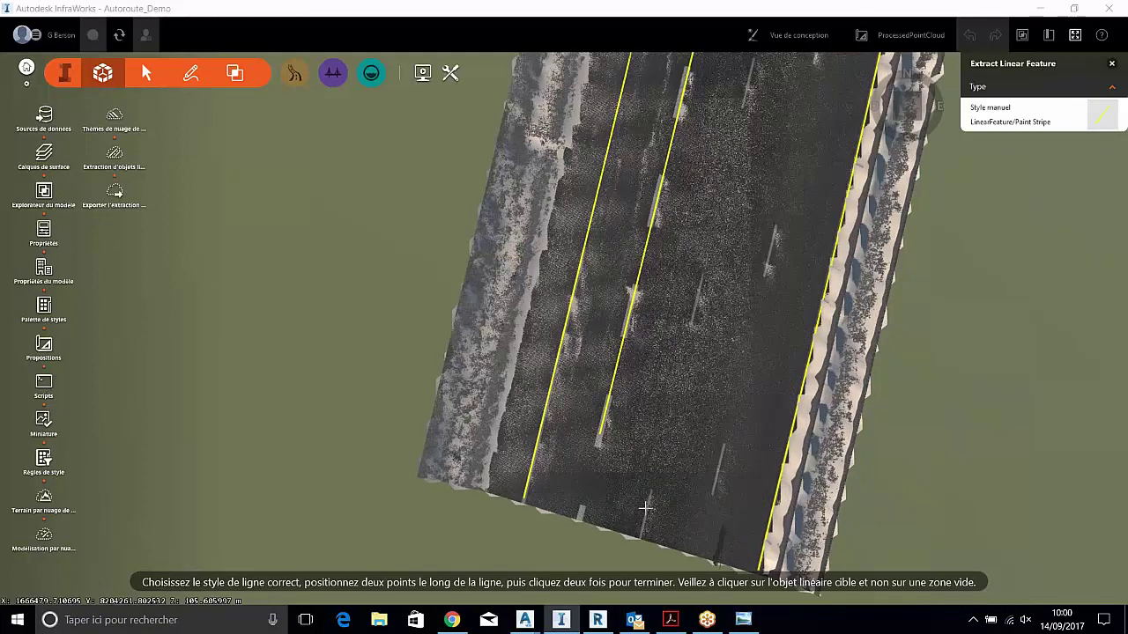
pyautogui.scroll(1, 645, 508)
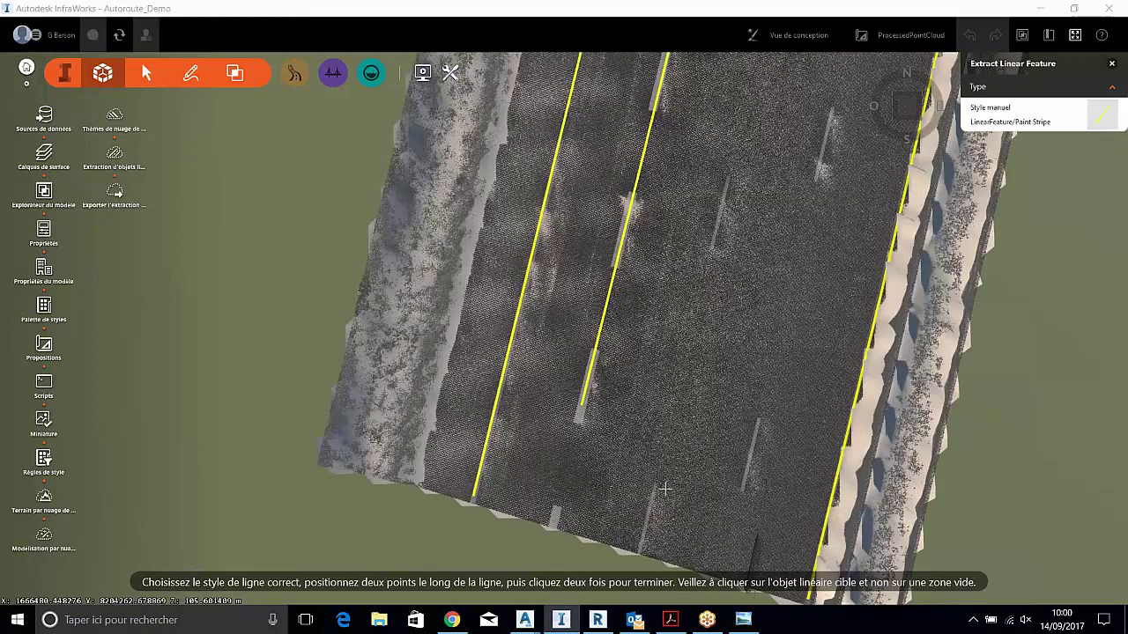
pyautogui.scroll(1, 665, 488)
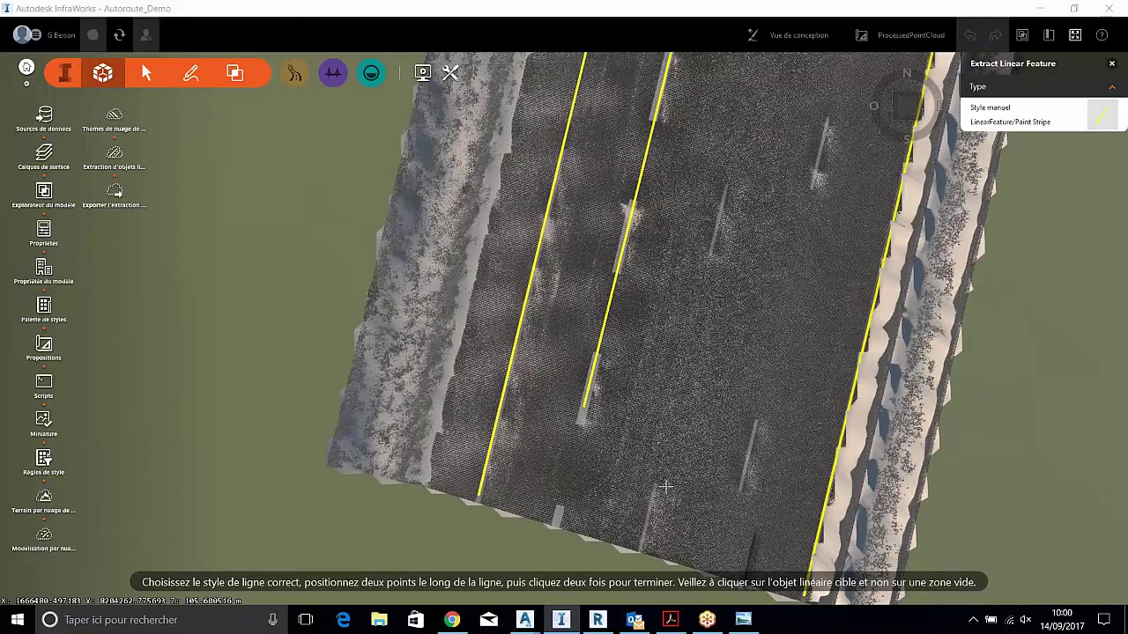
pyautogui.scroll(1, 656, 496)
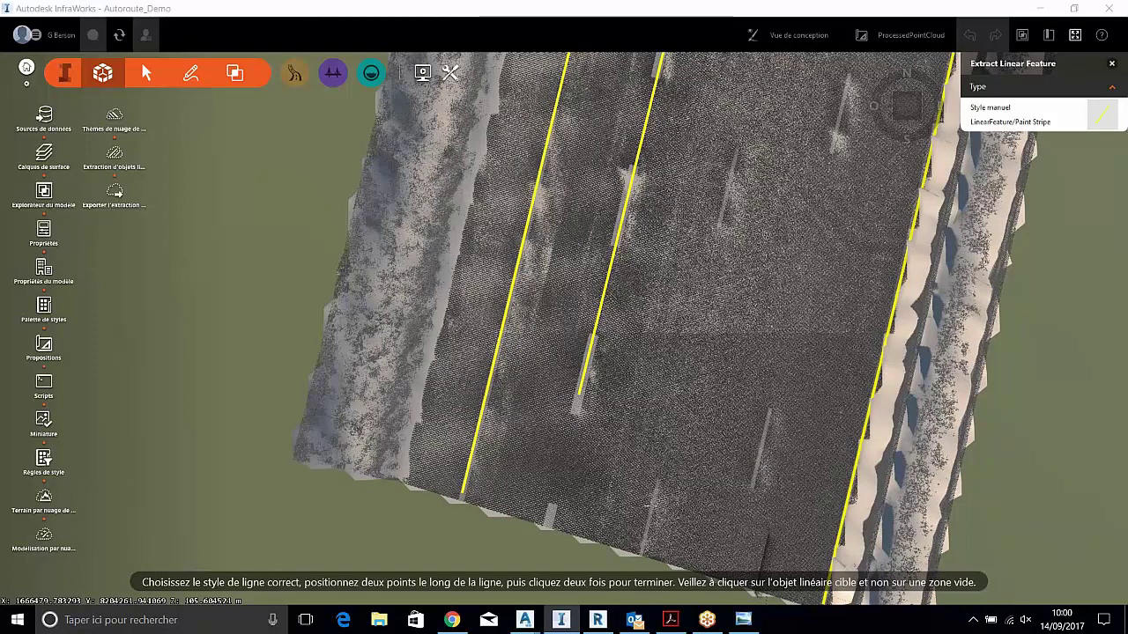
pyautogui.click(650, 506)
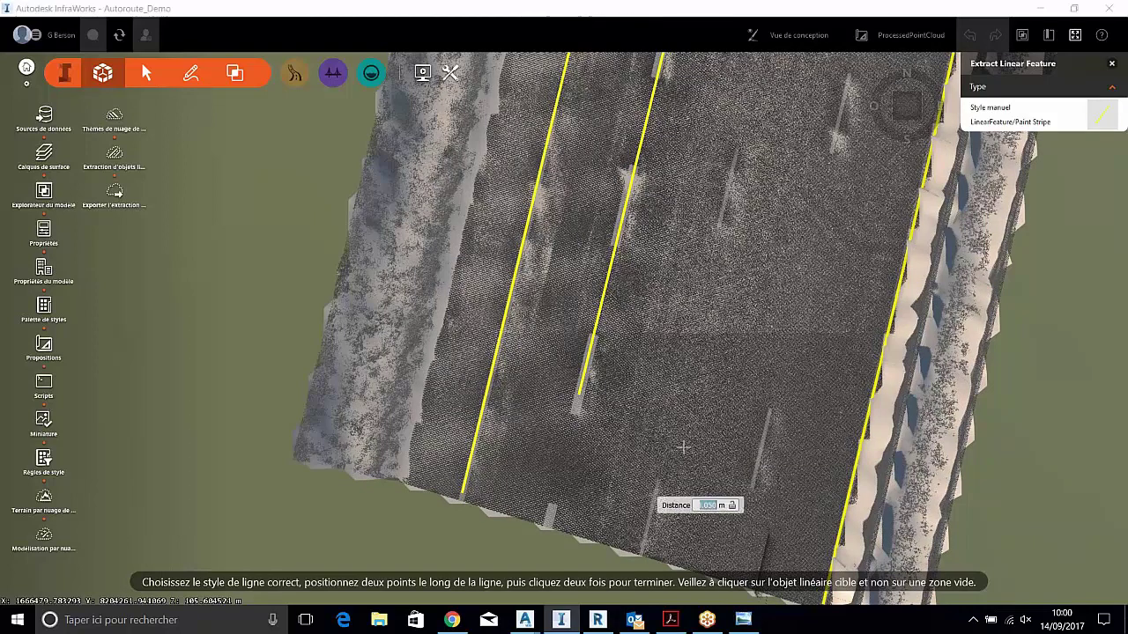
pyautogui.click(735, 162)
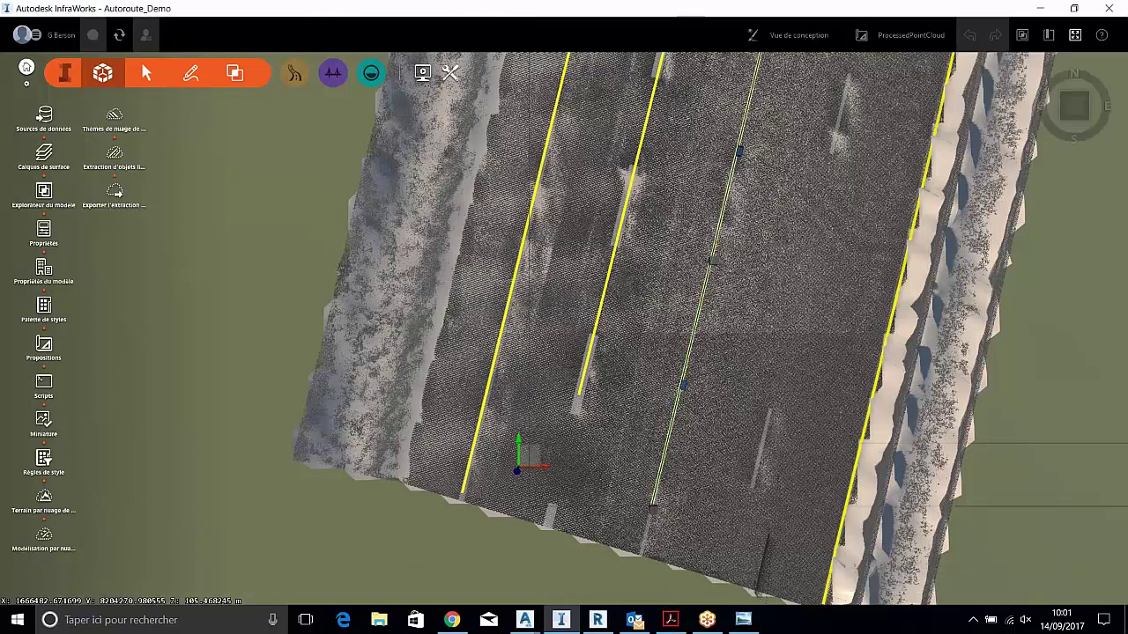
pyautogui.scroll(-3, 721, 335)
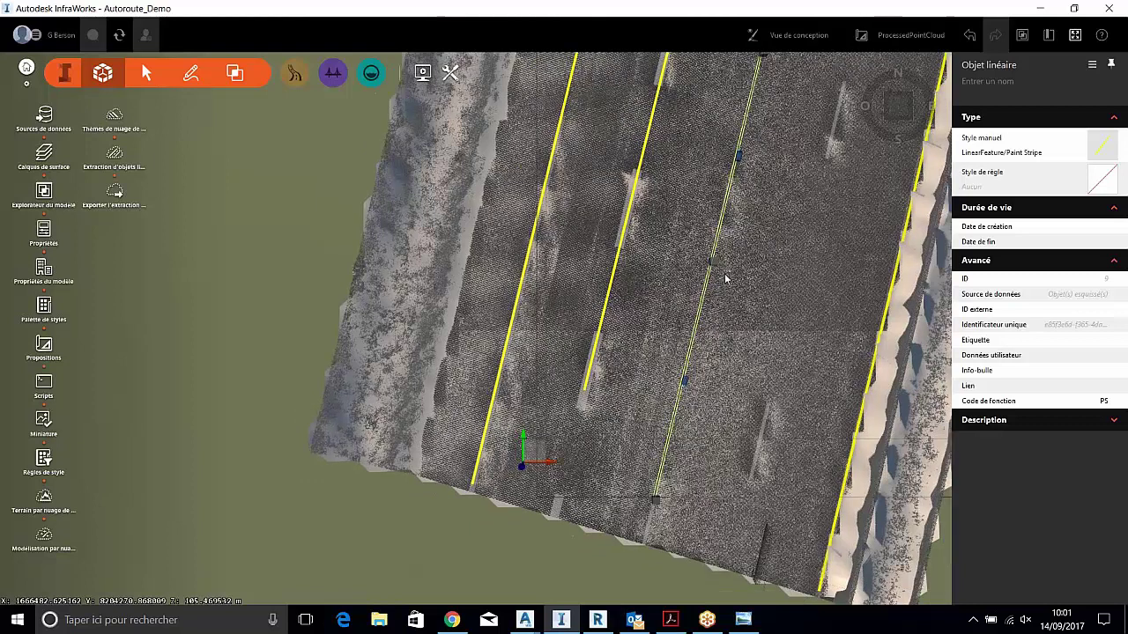
pyautogui.scroll(3, 702, 250)
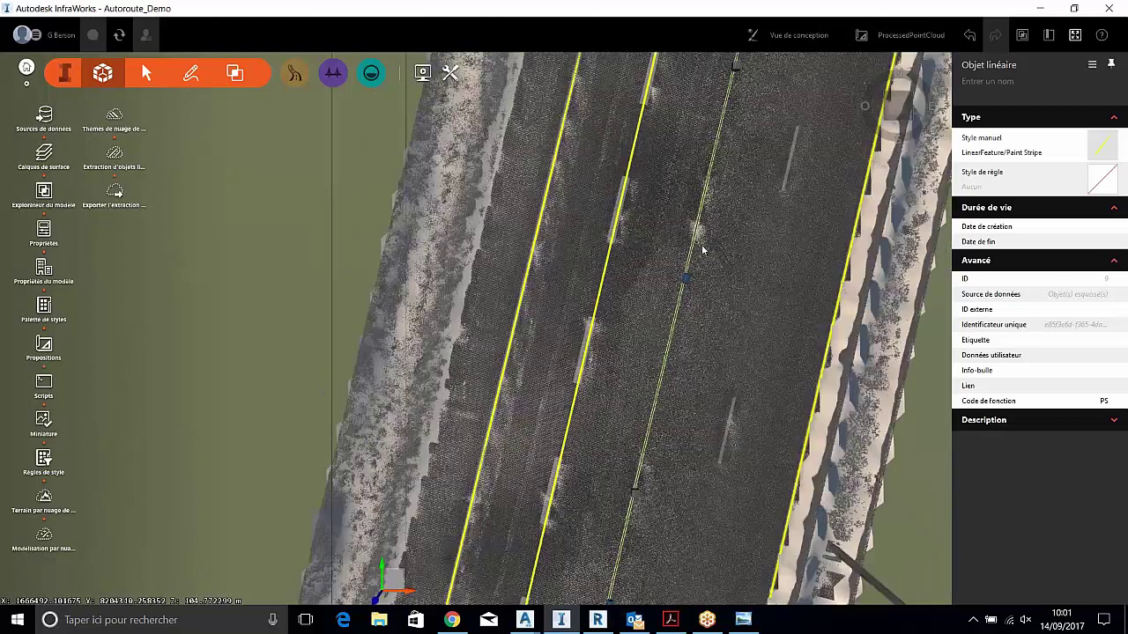
pyautogui.scroll(2, 702, 250)
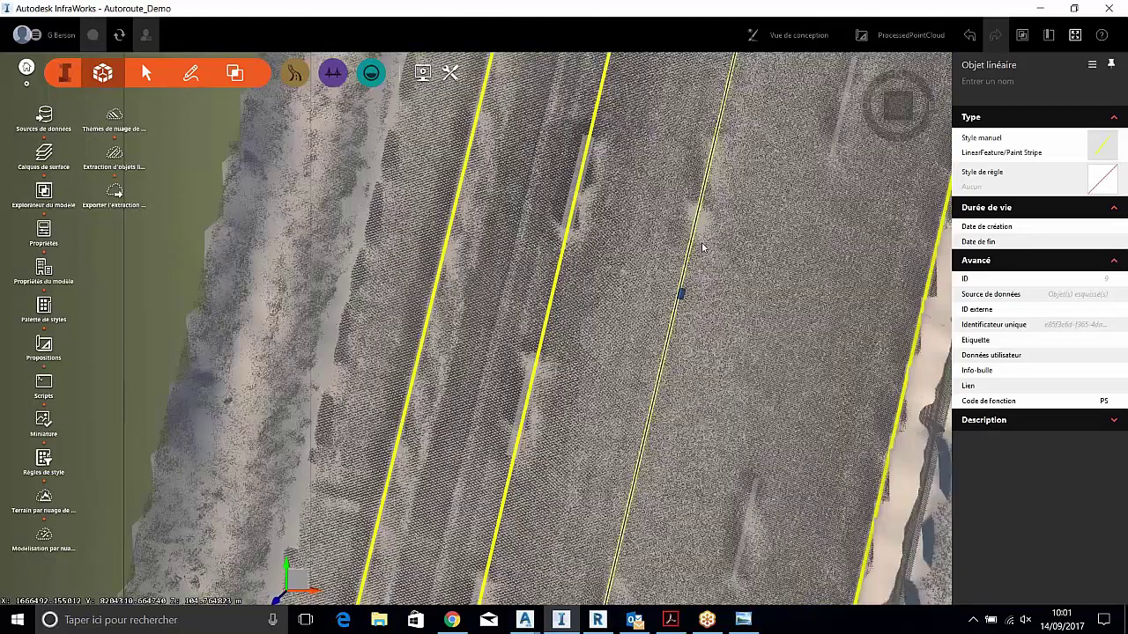
# Examine how the extracted paint stripe follows the lane line along the motorway up to its northern end
pyautogui.scroll(-2, 655, 367)
pyautogui.scroll(-5, 655, 366)
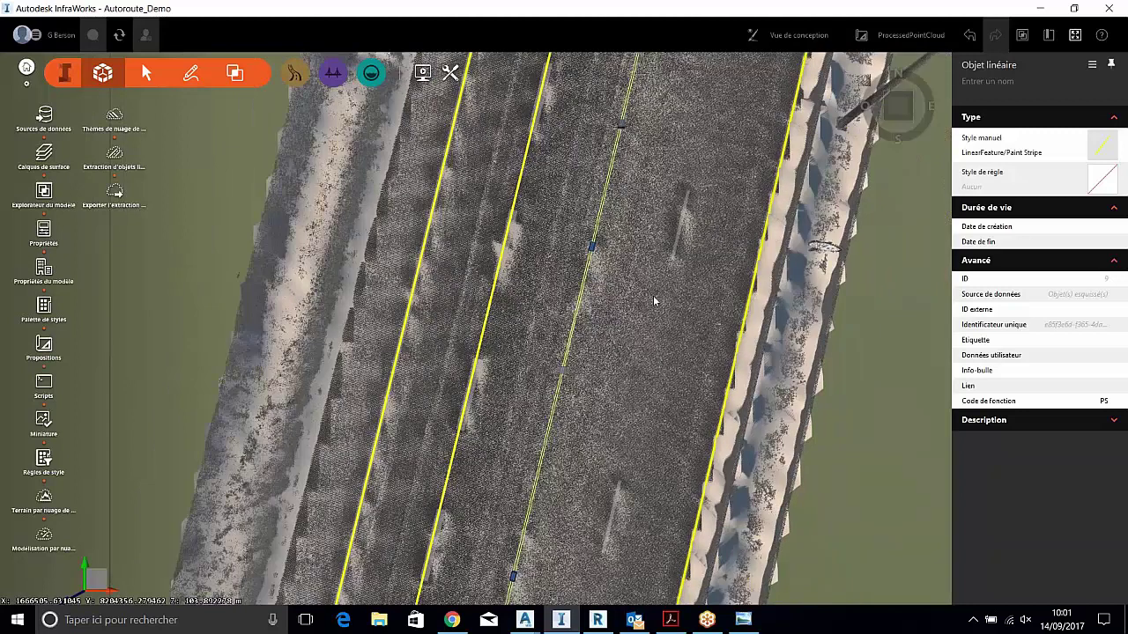
pyautogui.moveTo(636, 258); pyautogui.dragTo(588, 408)
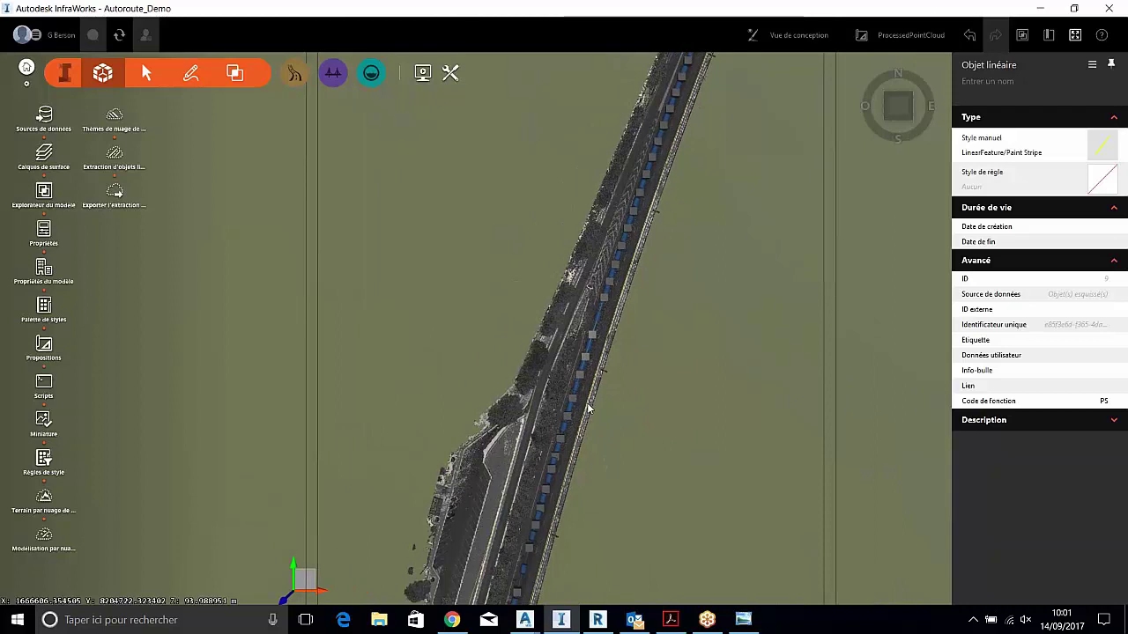
pyautogui.moveTo(612, 366); pyautogui.dragTo(577, 440)
pyautogui.scroll(2, 665, 178)
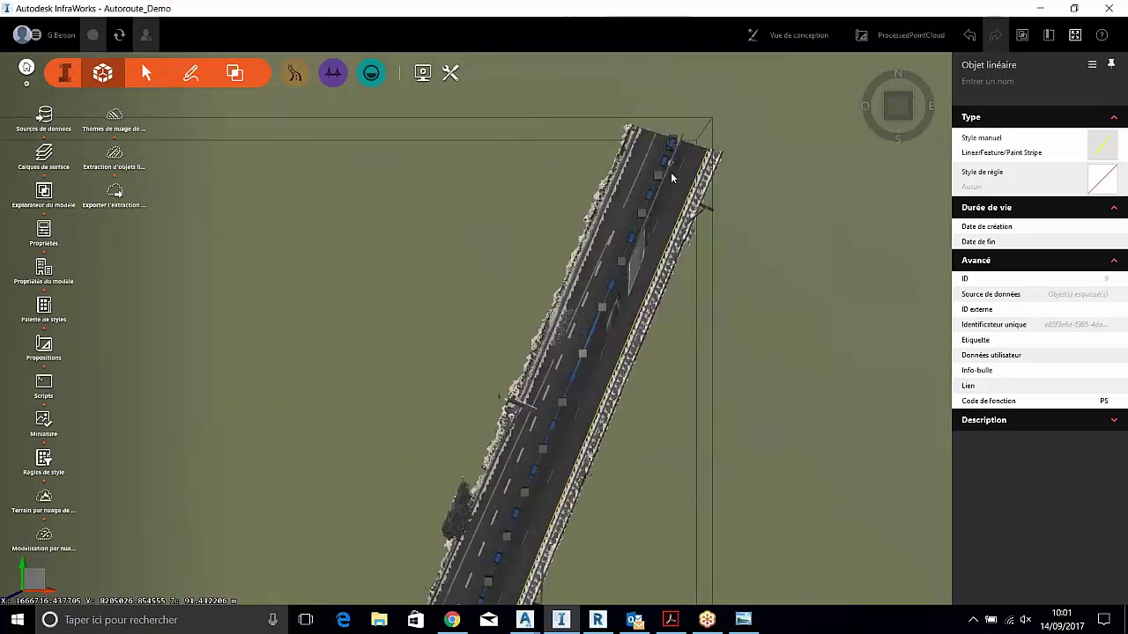
pyautogui.scroll(3, 674, 185)
pyautogui.scroll(3, 672, 187)
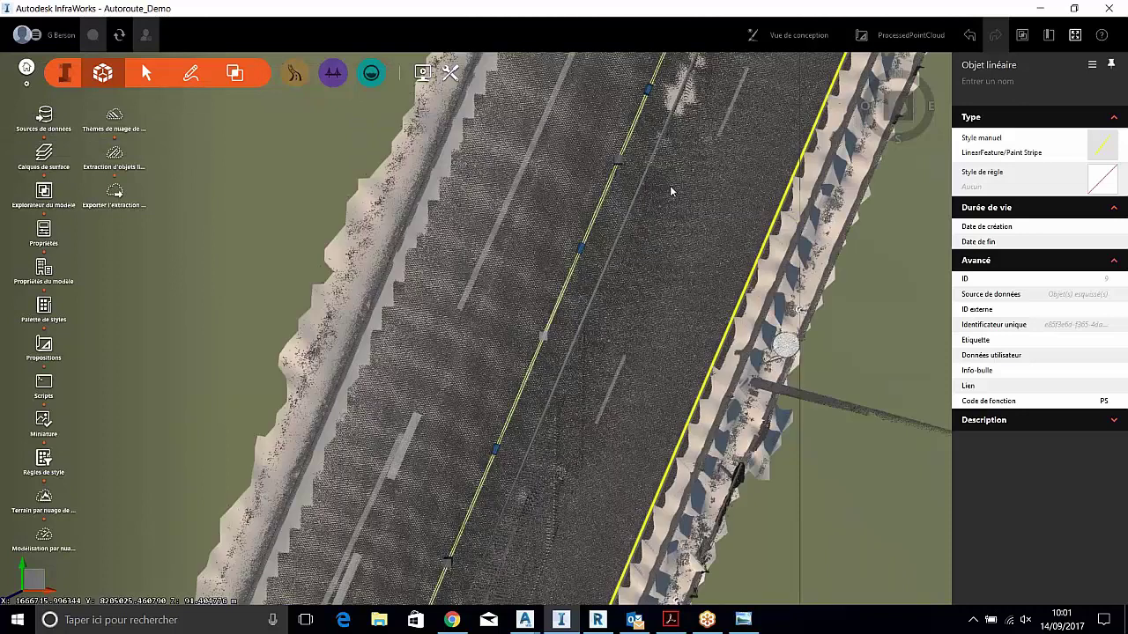
pyautogui.scroll(-6, 671, 191)
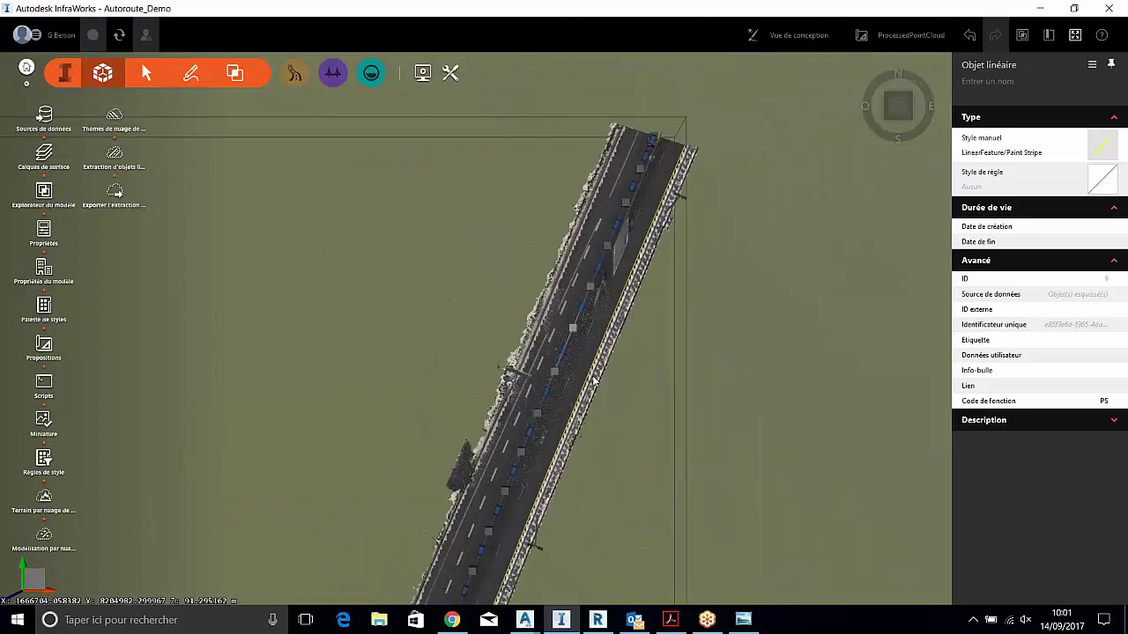
pyautogui.scroll(3, 622, 220)
pyautogui.scroll(2, 641, 196)
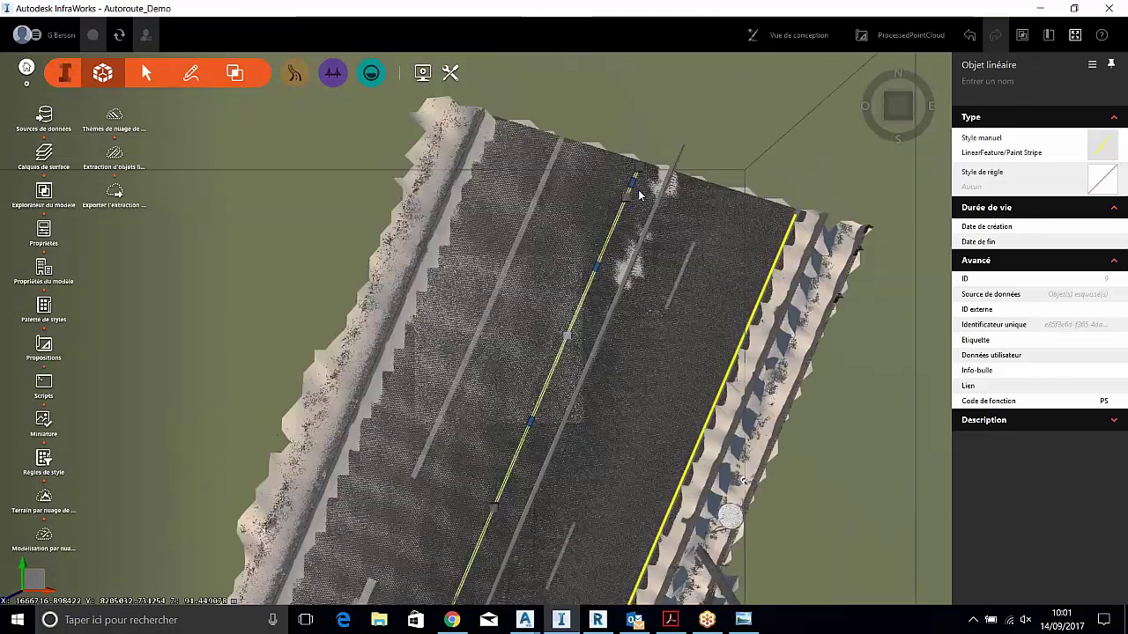
pyautogui.scroll(2, 640, 195)
pyautogui.scroll(-3, 617, 159)
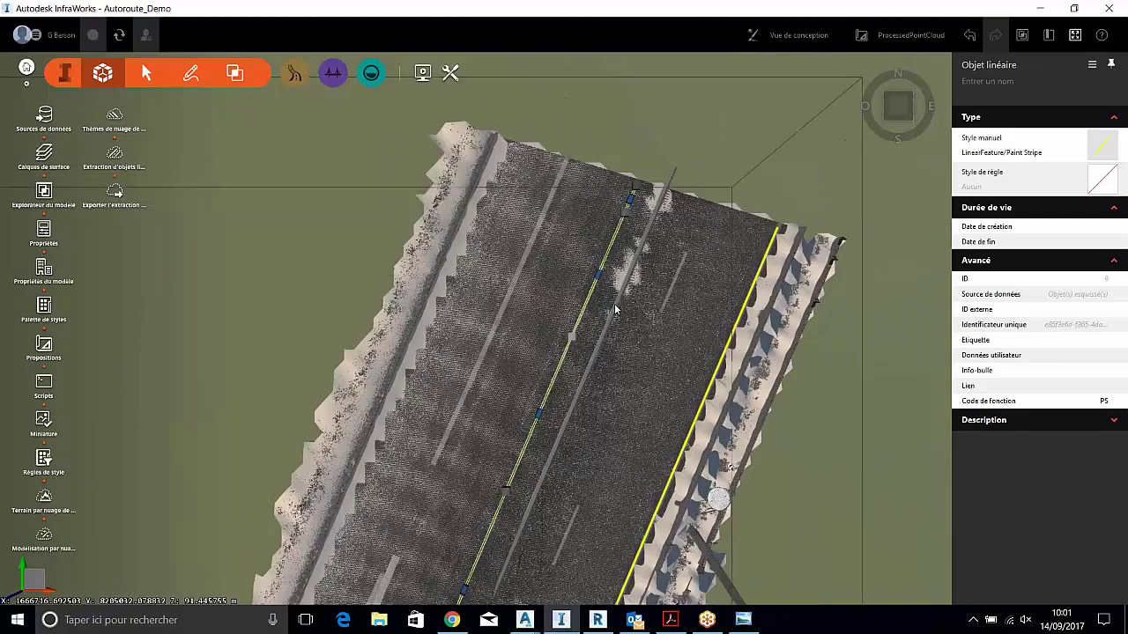
pyautogui.scroll(-2, 608, 146)
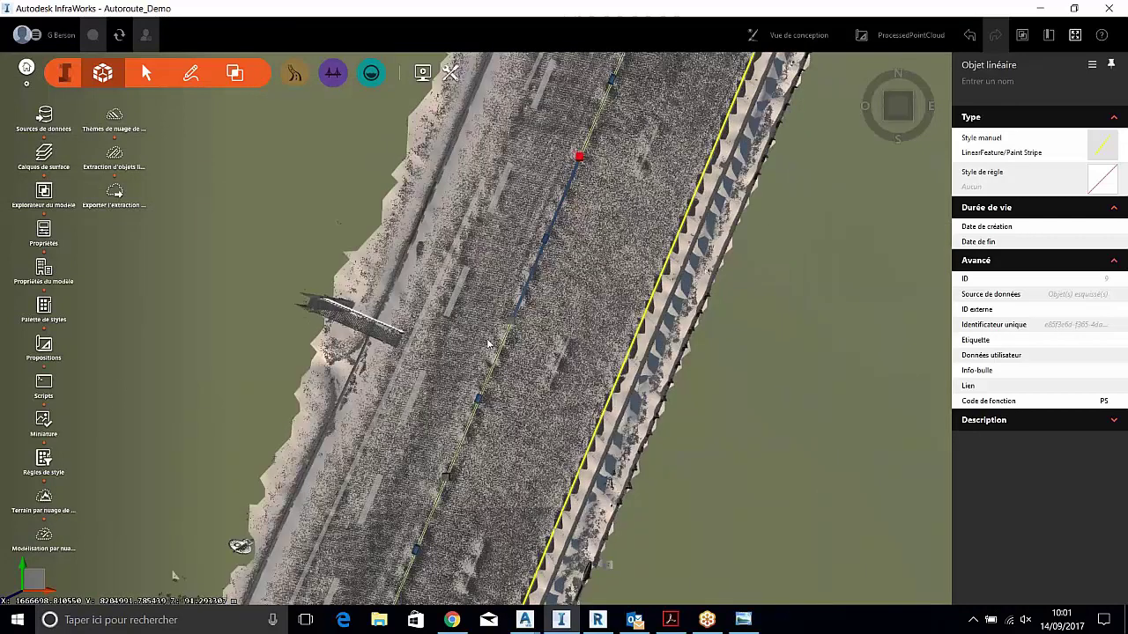
# Check the paint stripe back down to the motorway's southern end and review the point cloud terrain processing options
pyautogui.moveTo(496, 413); pyautogui.dragTo(511, 226)
pyautogui.scroll(-3, 509, 233)
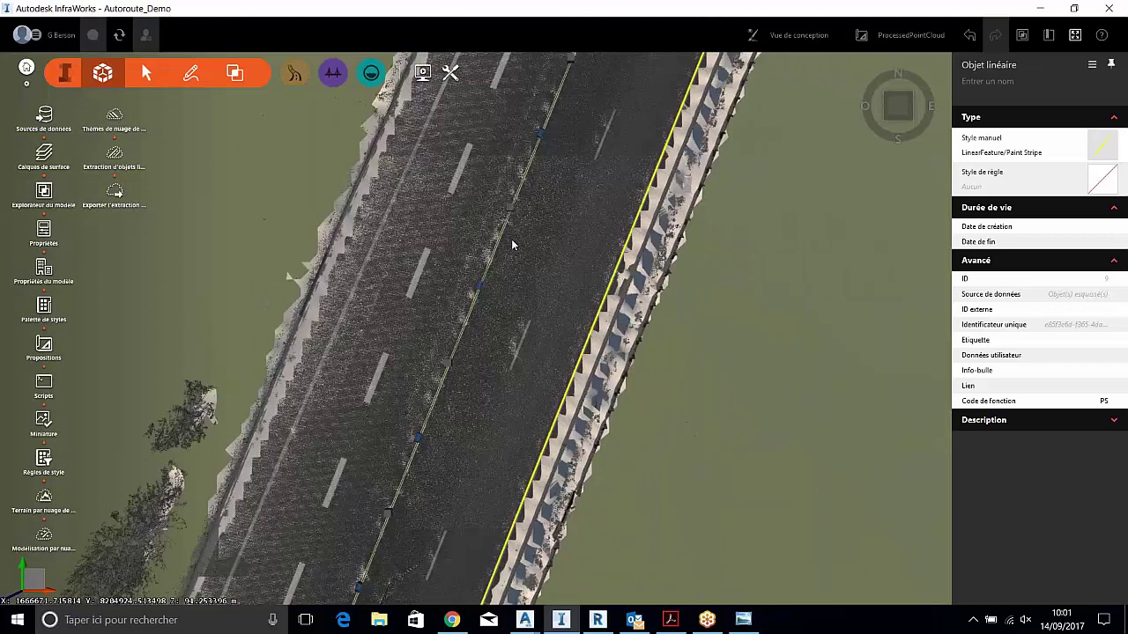
pyautogui.scroll(4, 507, 260)
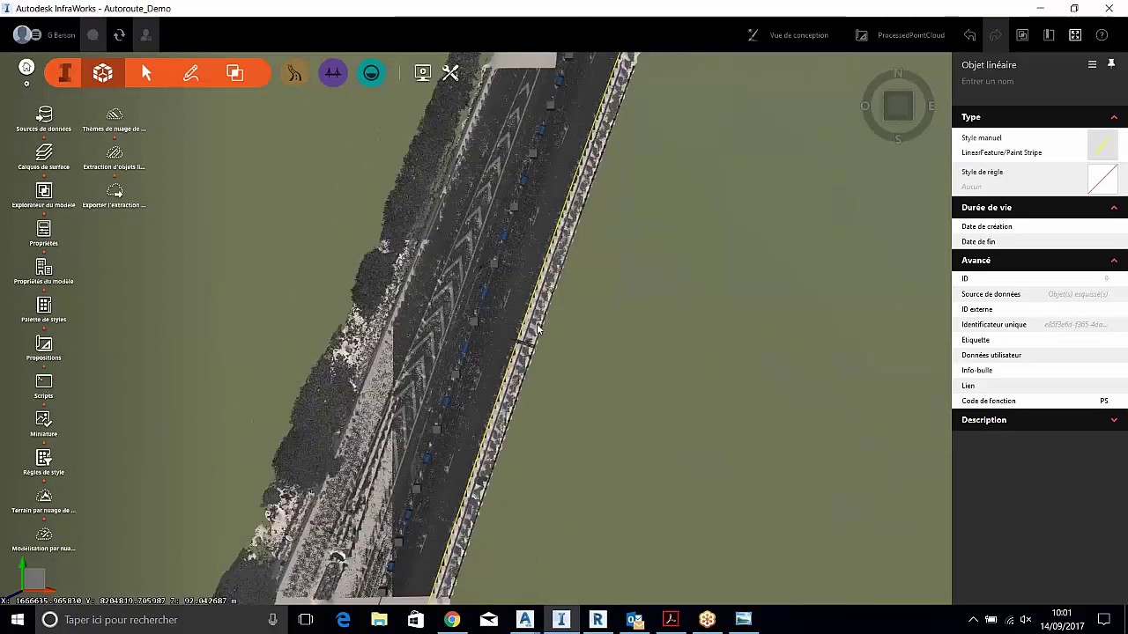
pyautogui.moveTo(554, 141); pyautogui.dragTo(481, 392)
pyautogui.scroll(-3, 482, 392)
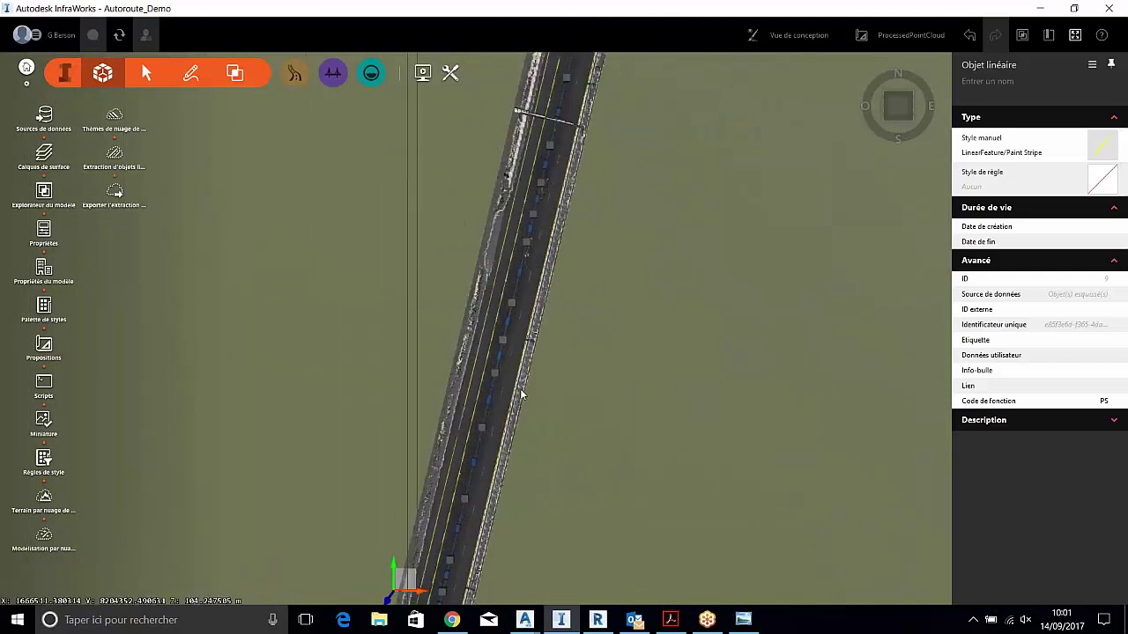
pyautogui.scroll(5, 529, 387)
pyautogui.scroll(3, 493, 477)
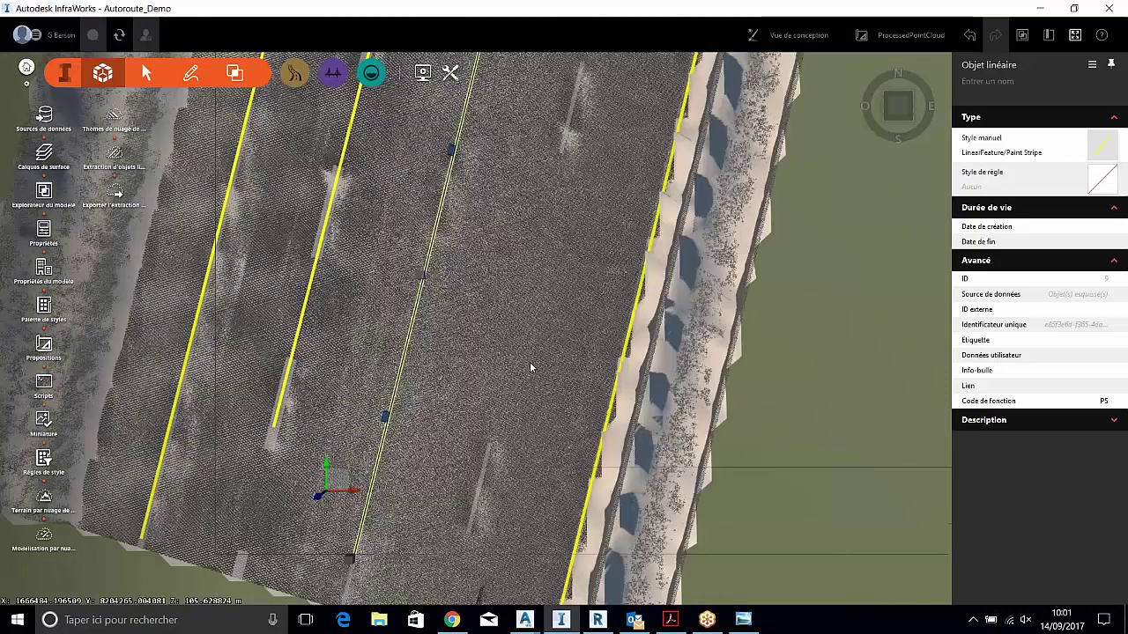
pyautogui.click(43, 500)
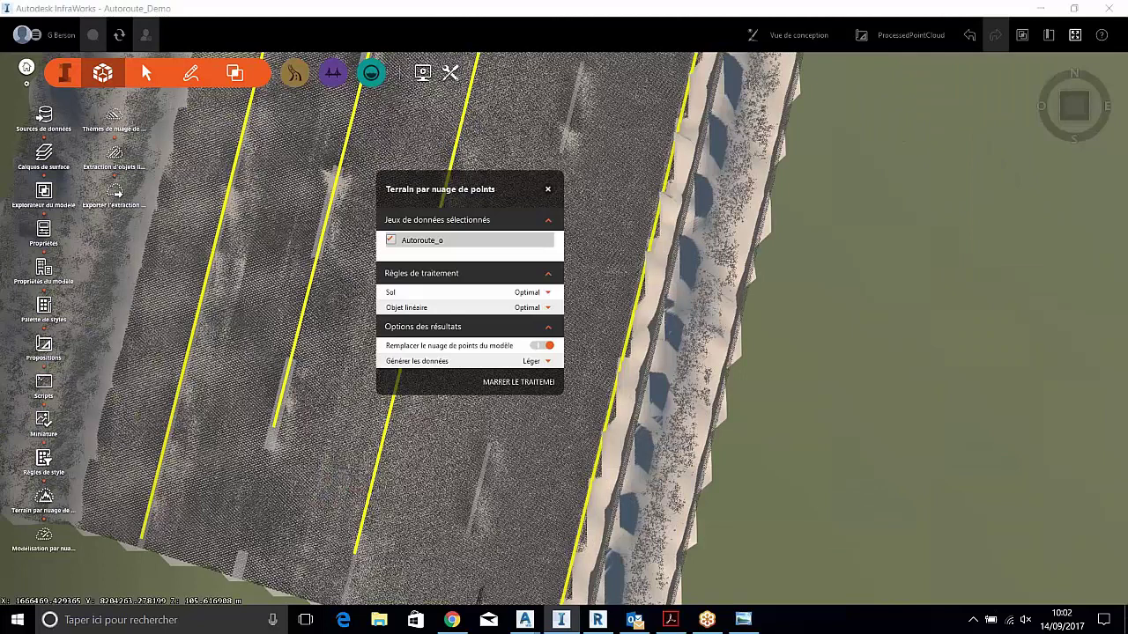
pyautogui.click(547, 183)
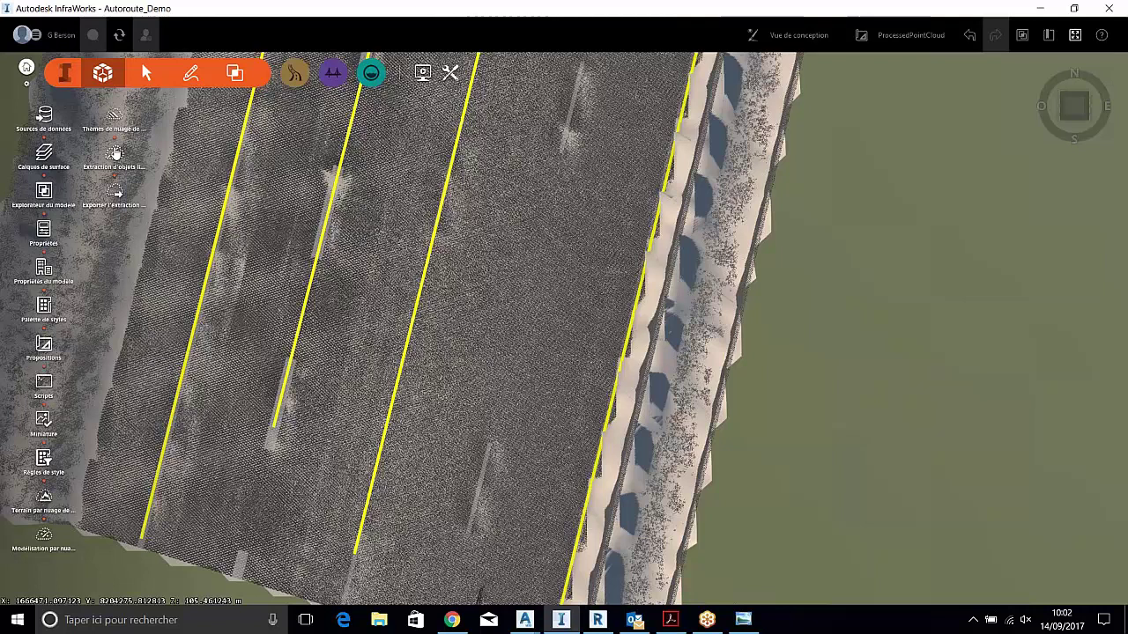
# Automatically extract a LinearFeature/Top of Curb line from two points on successive dashes of the remaining unmarked lane line
pyautogui.click(116, 154)
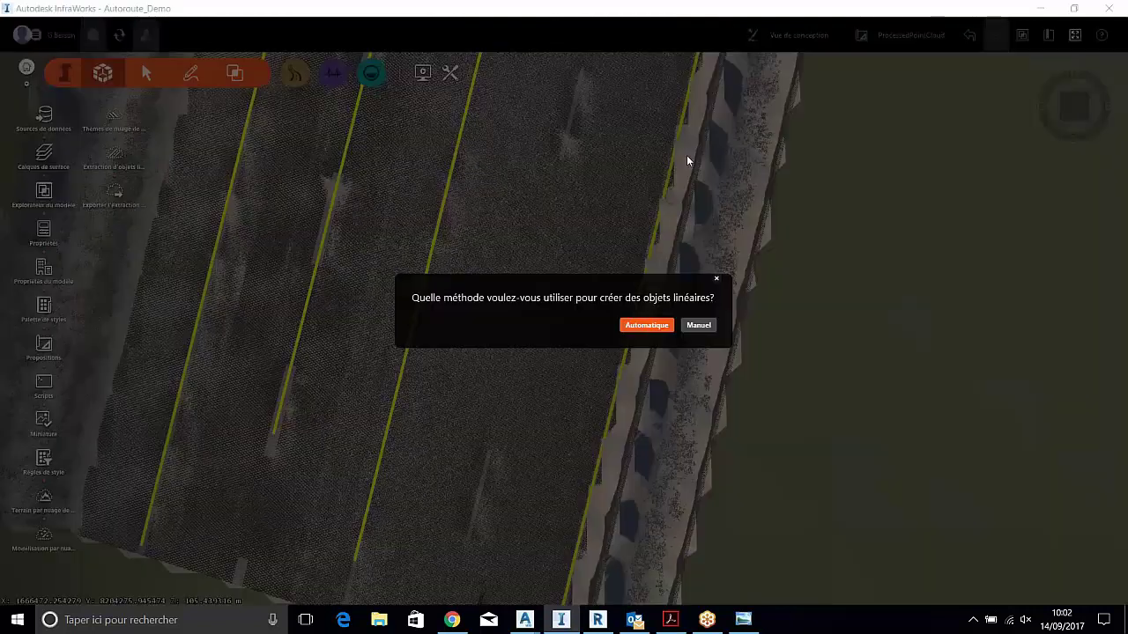
pyautogui.press('Return')
pyautogui.click(1035, 147)
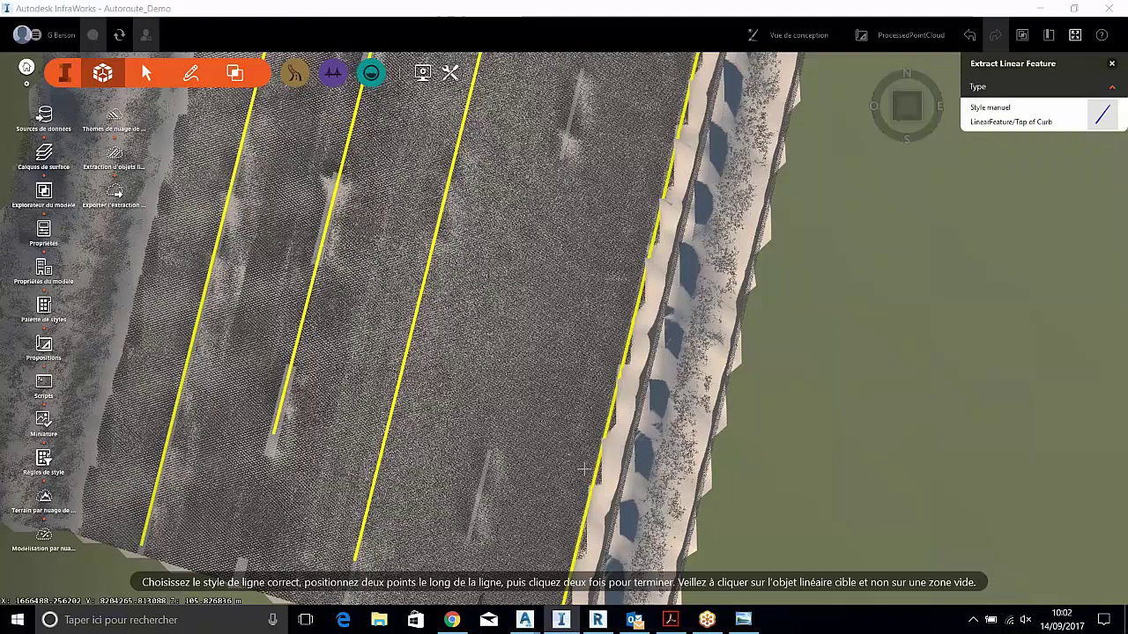
pyautogui.click(480, 479)
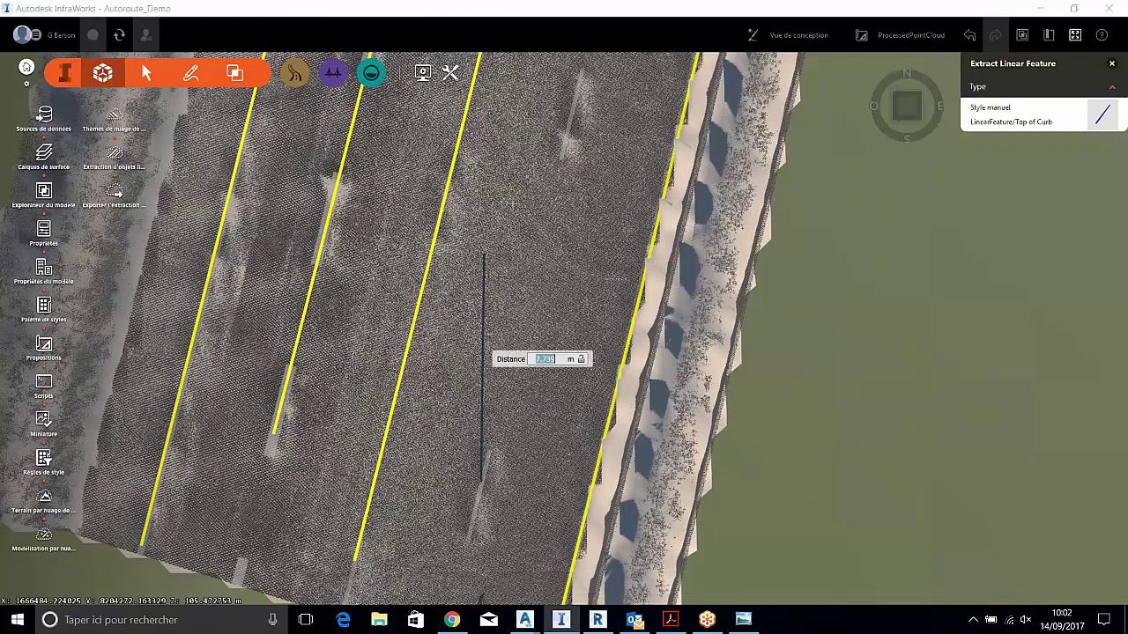
pyautogui.click(571, 163)
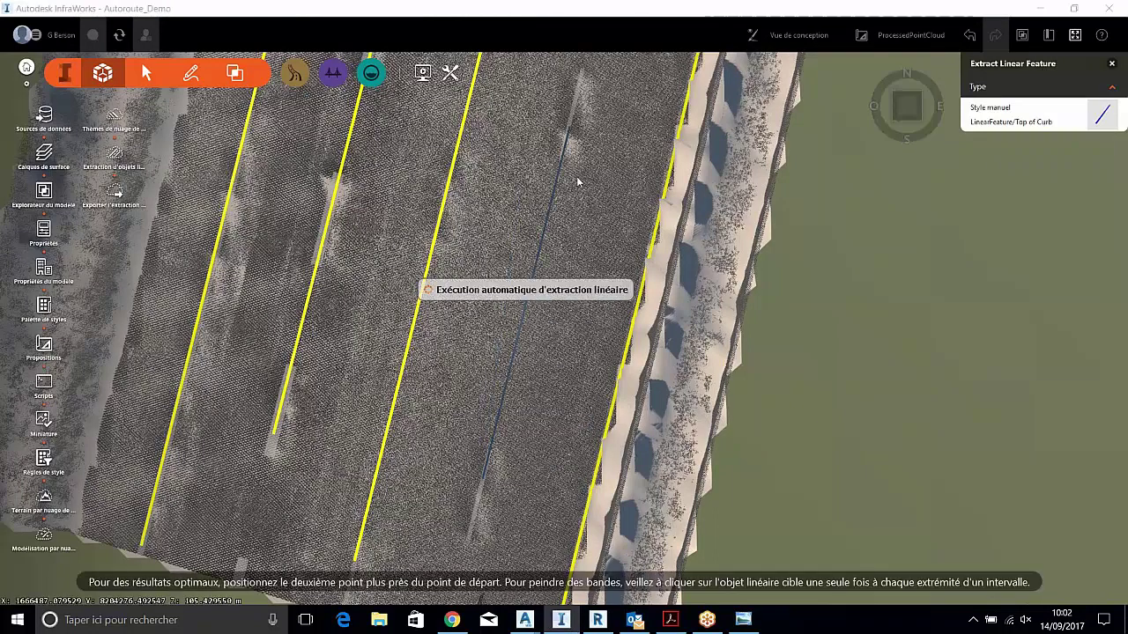
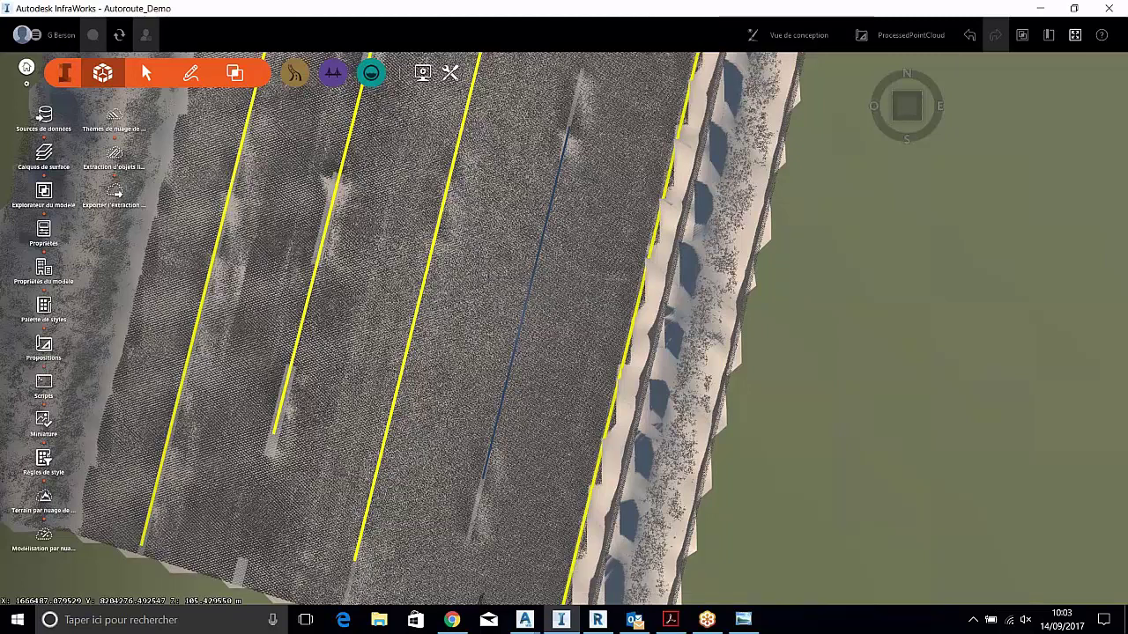
# Inspect the extracted Top of Curb line against the painted dashes and delete it
pyautogui.click(531, 279)
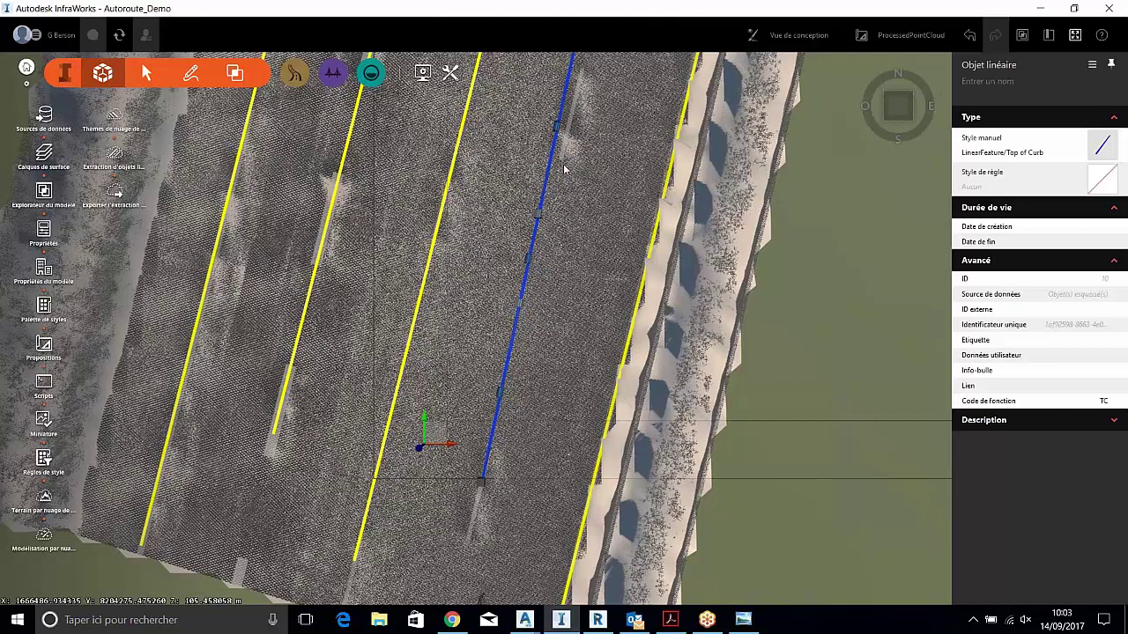
pyautogui.moveTo(564, 167); pyautogui.dragTo(545, 255)
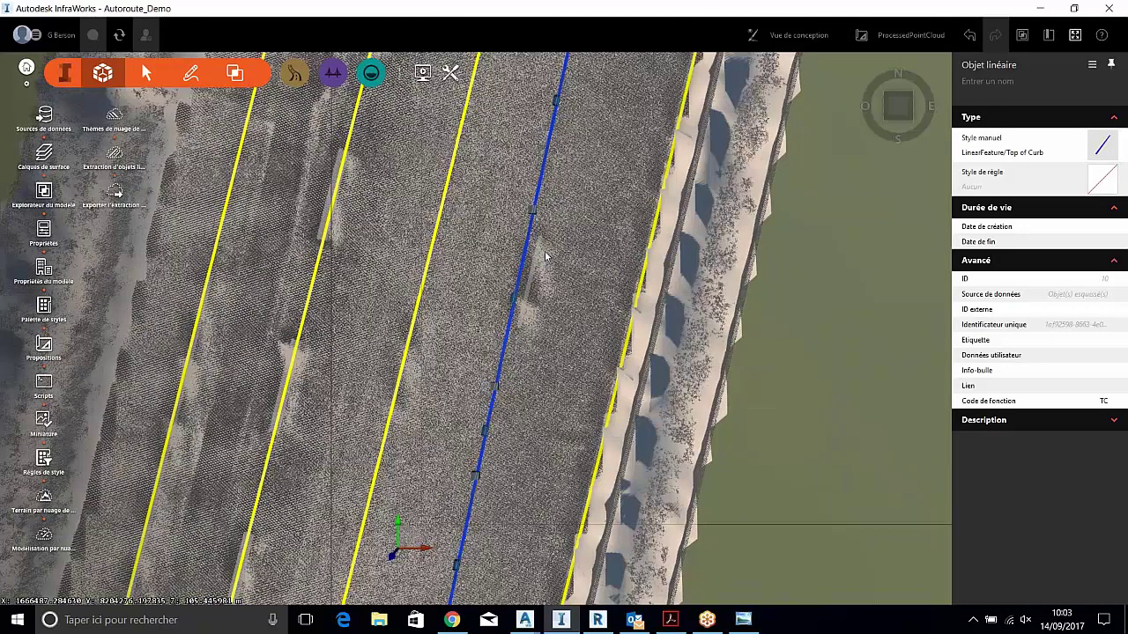
pyautogui.scroll(-2, 562, 251)
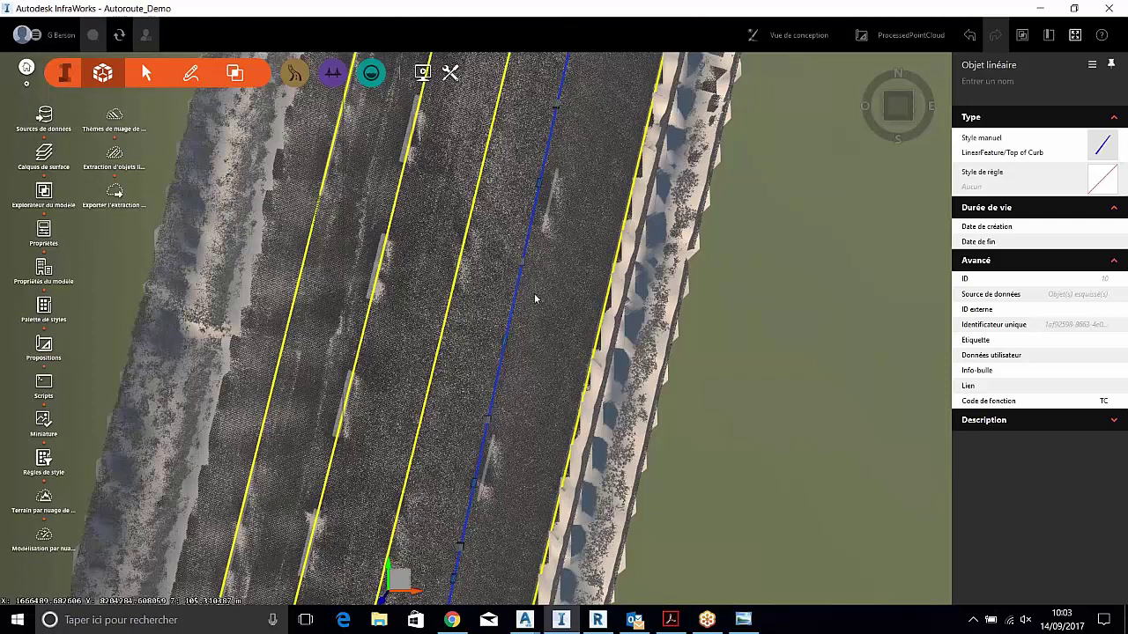
pyautogui.scroll(1, 567, 268)
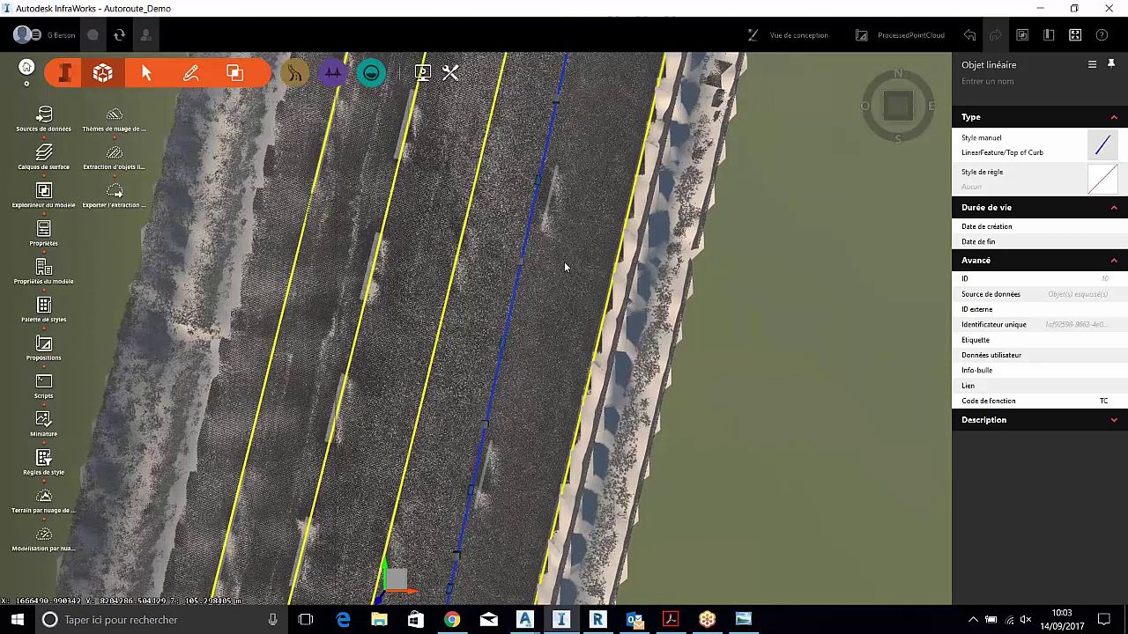
pyautogui.scroll(1, 555, 257)
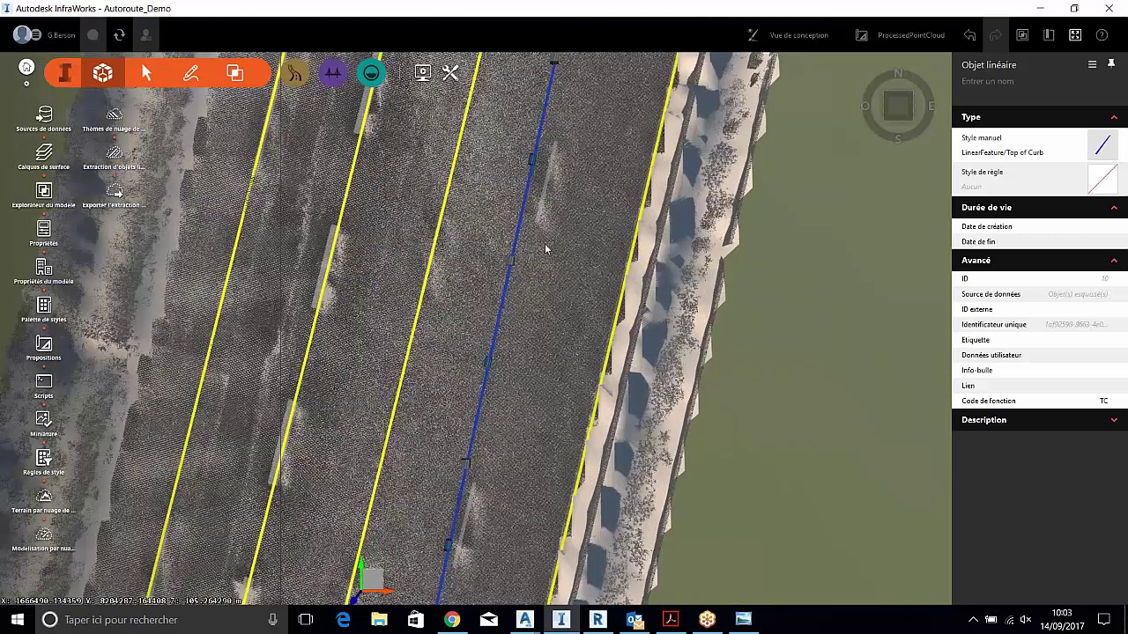
pyautogui.press('Delete')
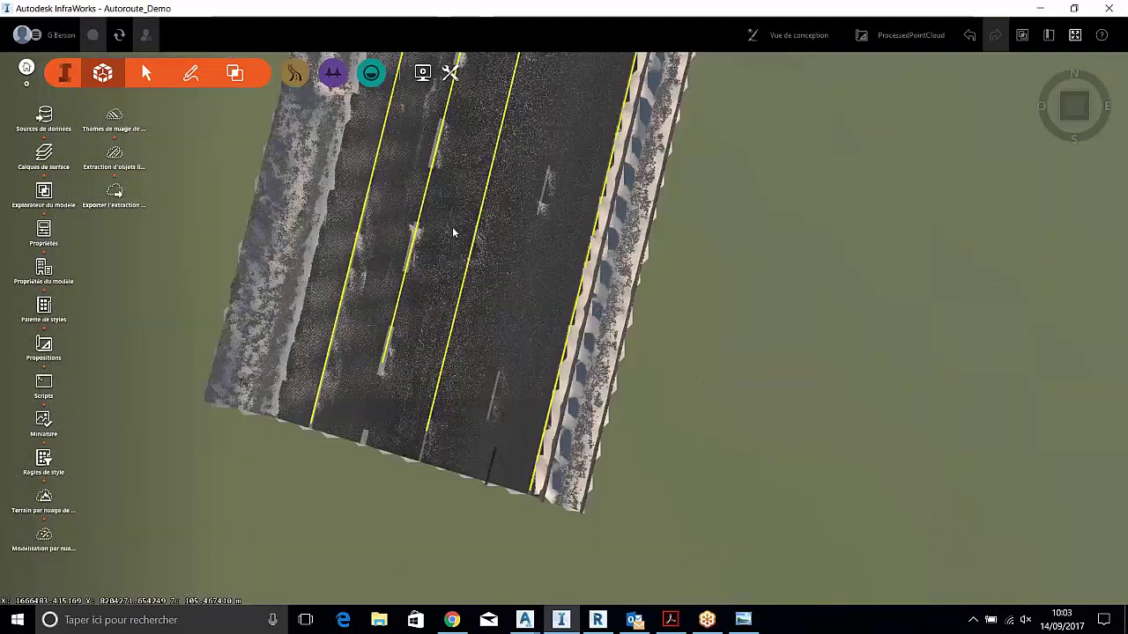
# Restart automatic linear feature extraction with the LinearFeature/Paint Stripe style
pyautogui.click(114, 159)
pyautogui.click(649, 326)
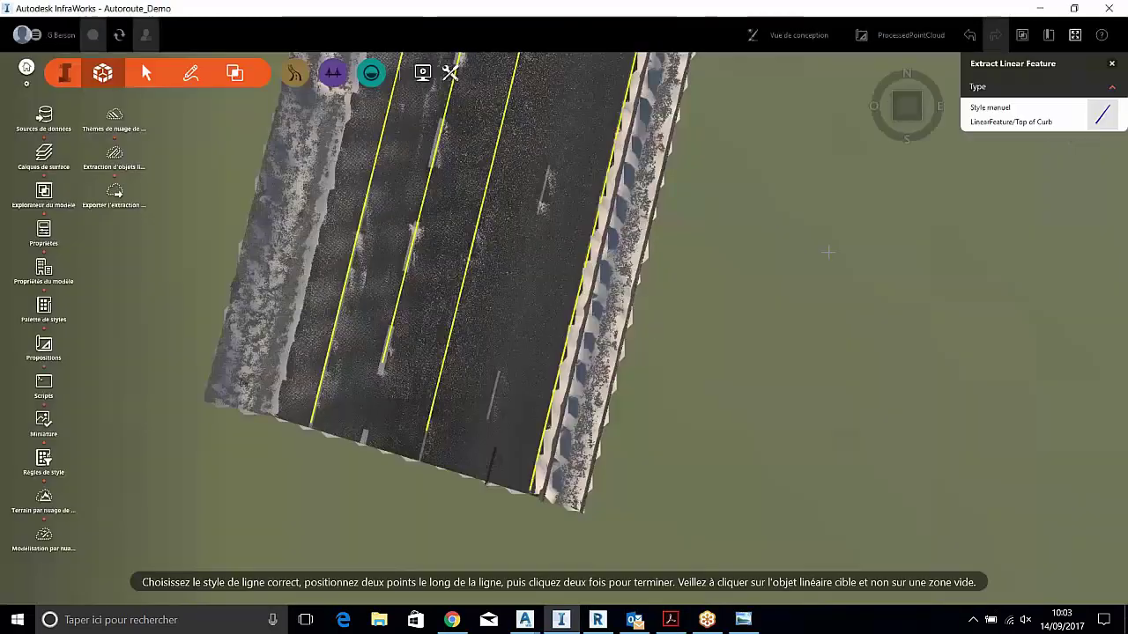
pyautogui.click(1098, 112)
pyautogui.click(1048, 148)
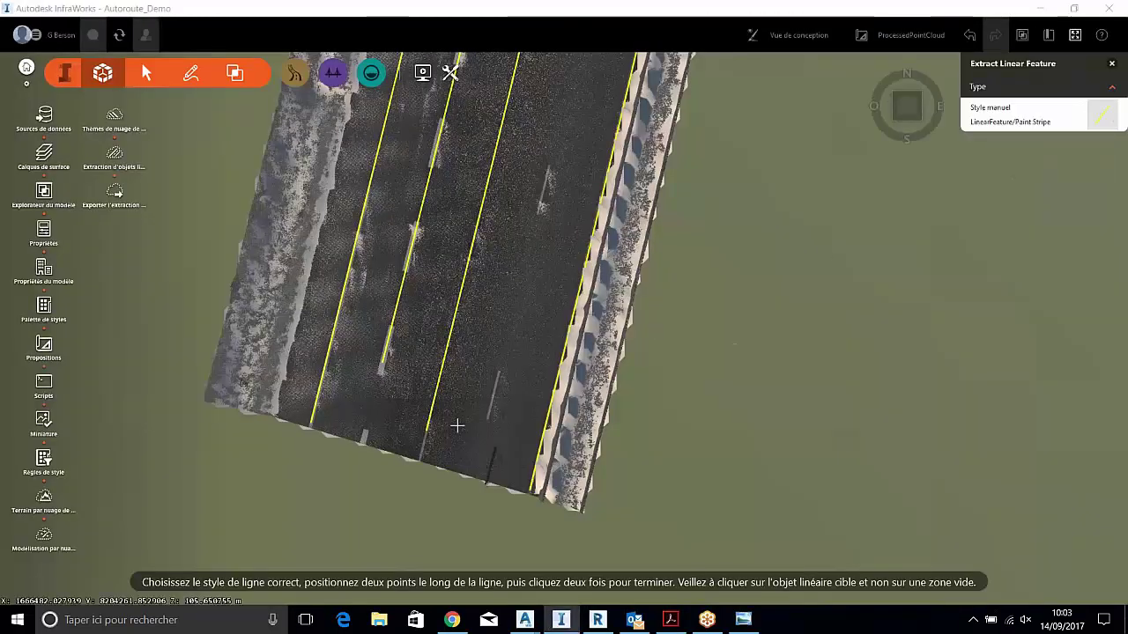
# Try to extract a paint stripe from two points on the remaining unmarked dashed line near the southern end
pyautogui.scroll(1, 457, 425)
pyautogui.scroll(3, 473, 402)
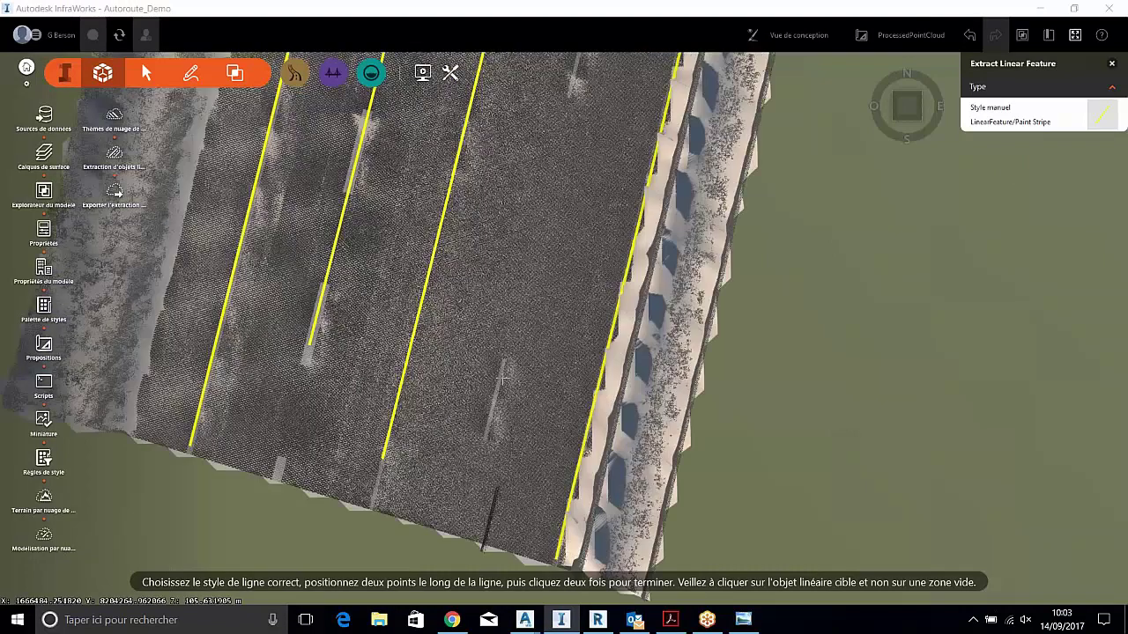
pyautogui.scroll(1, 503, 396)
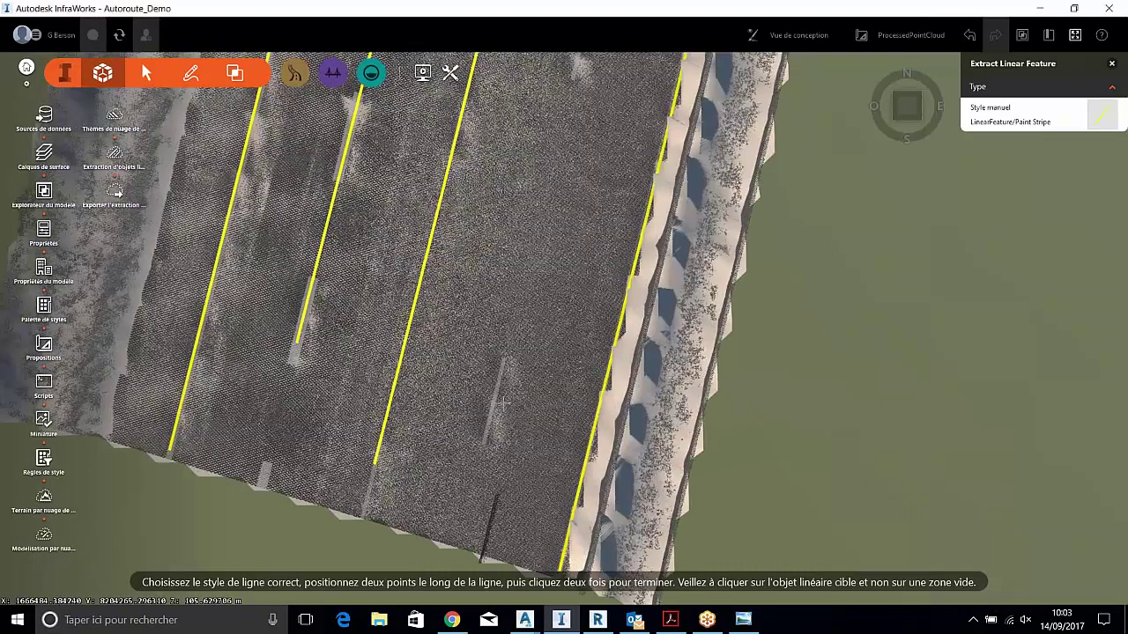
pyautogui.click(503, 401)
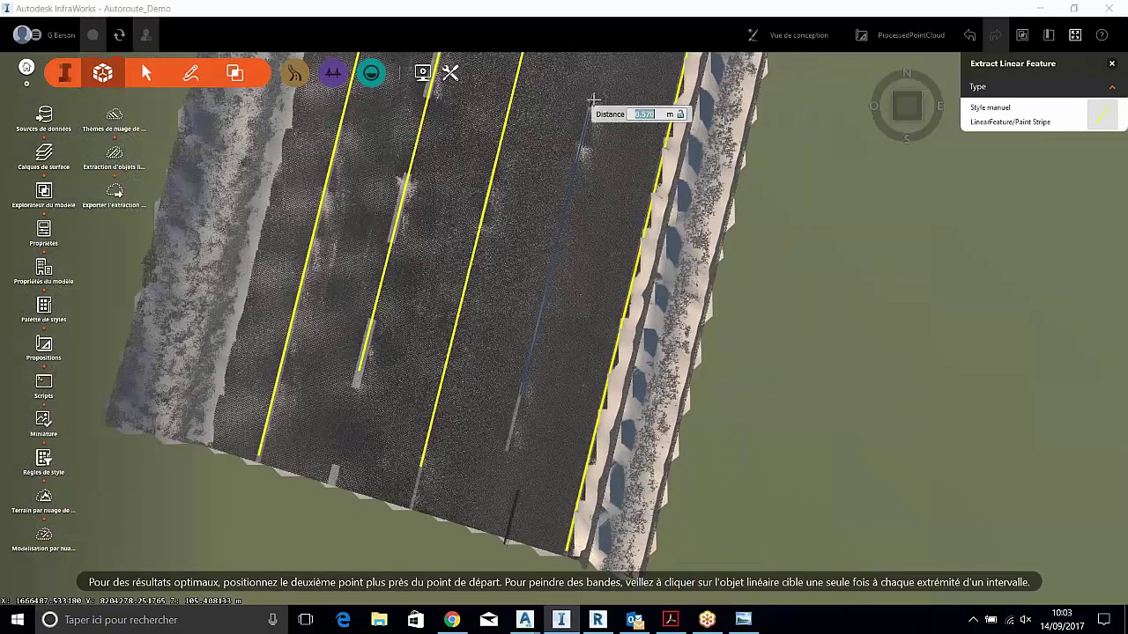
pyautogui.click(593, 100)
# Restart the automatic extraction, extract the paint stripe from two successive dashes of the unmarked lane line, check it and deselect it
pyautogui.click(648, 327)
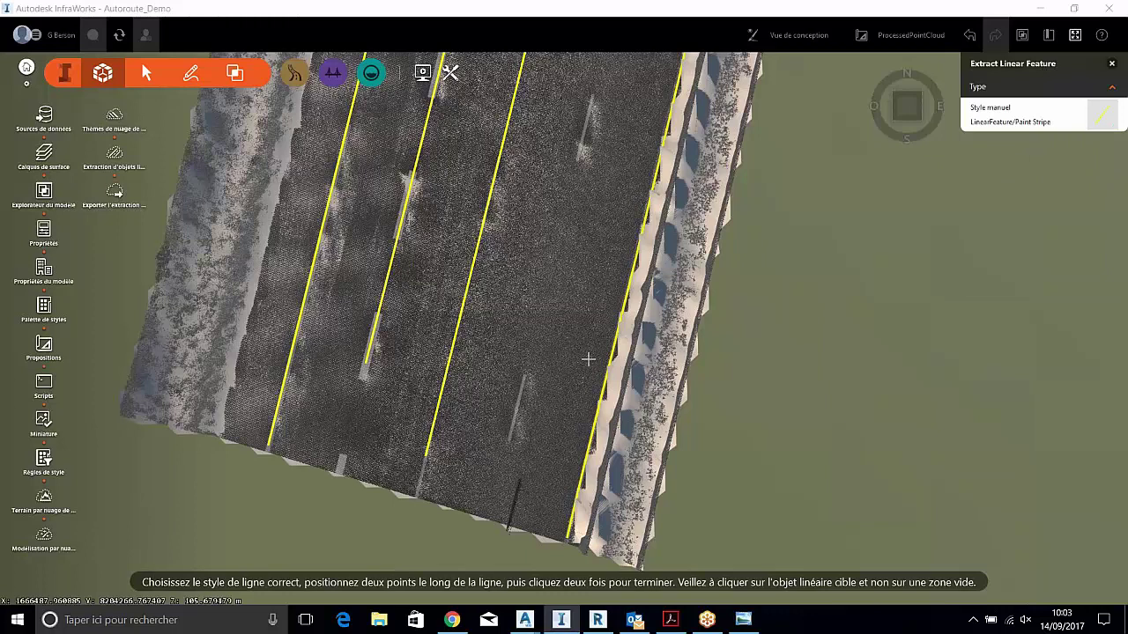
pyautogui.click(518, 402)
pyautogui.click(588, 108)
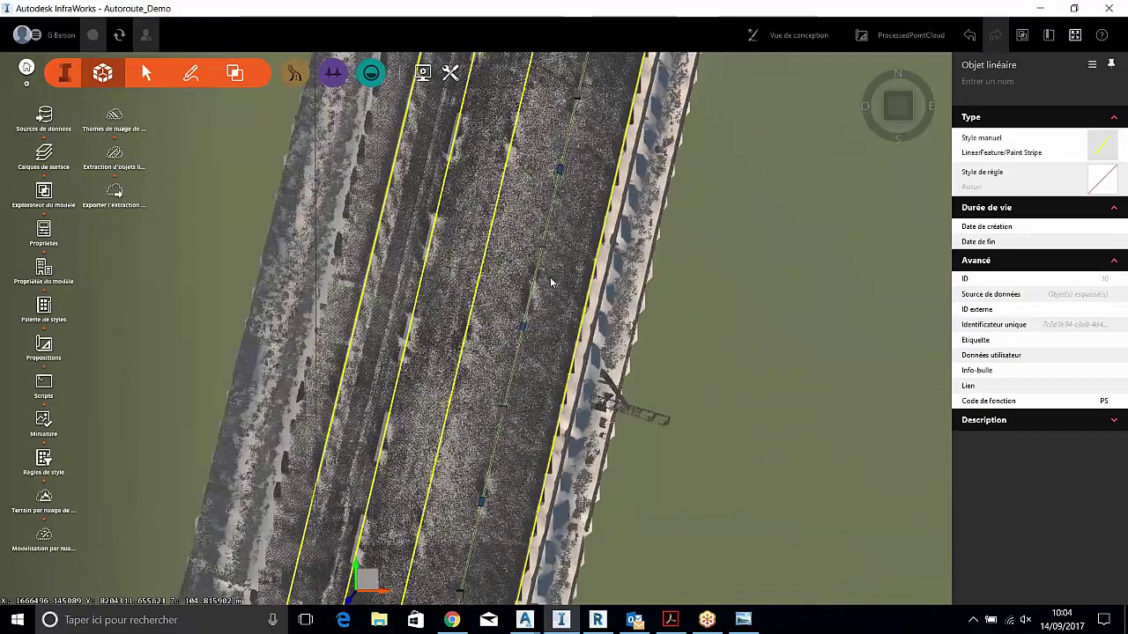
pyautogui.scroll(2, 553, 221)
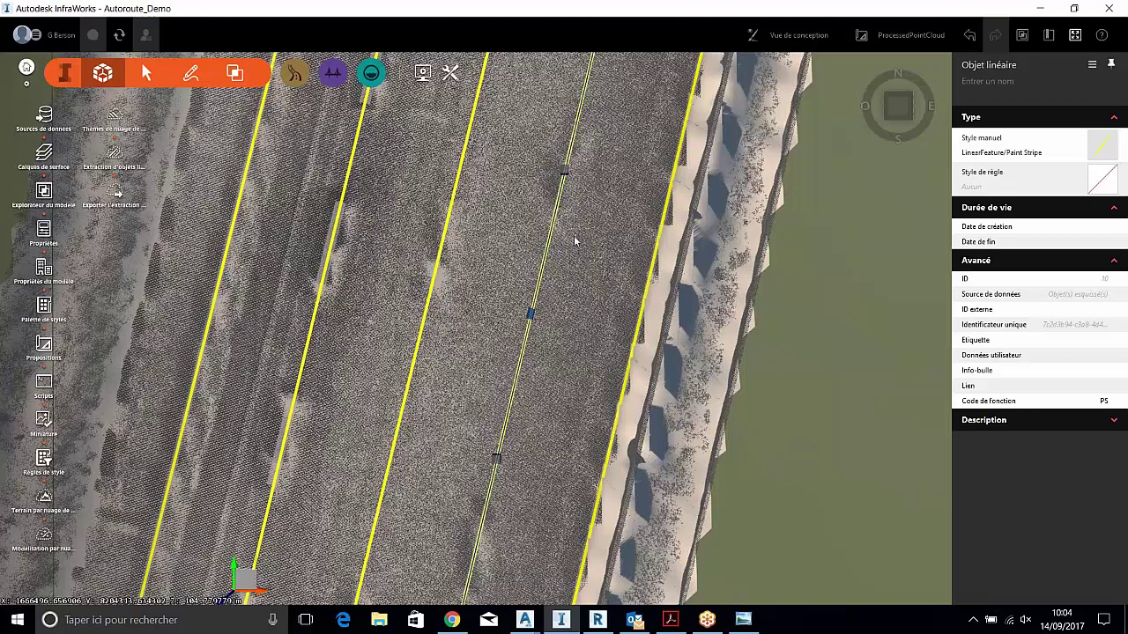
pyautogui.scroll(-3, 573, 240)
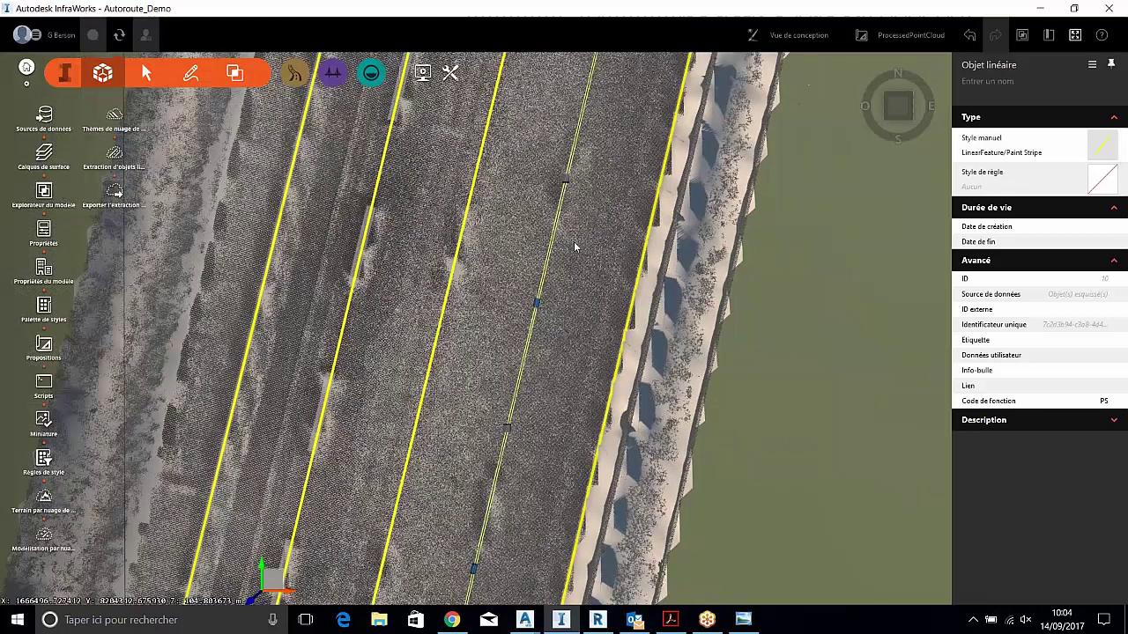
pyautogui.press('Escape')
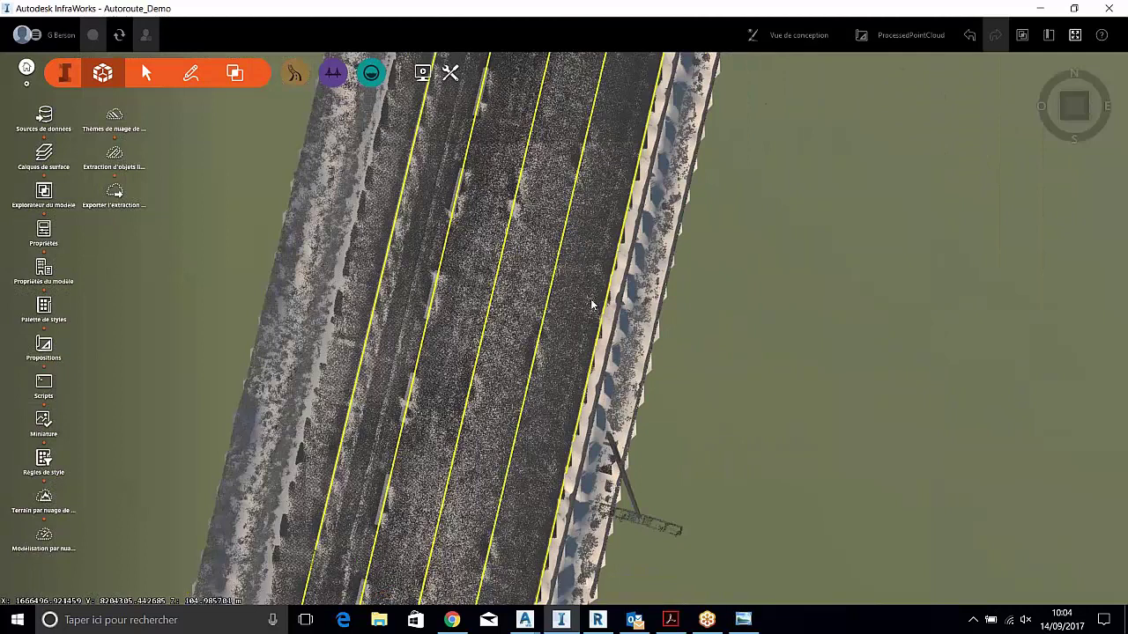
# Examine the extracted paint stripes and the barrier-side line at the road's southern end in plan and perspective
pyautogui.scroll(-2, 592, 304)
pyautogui.moveTo(591, 297); pyautogui.dragTo(590, 132)
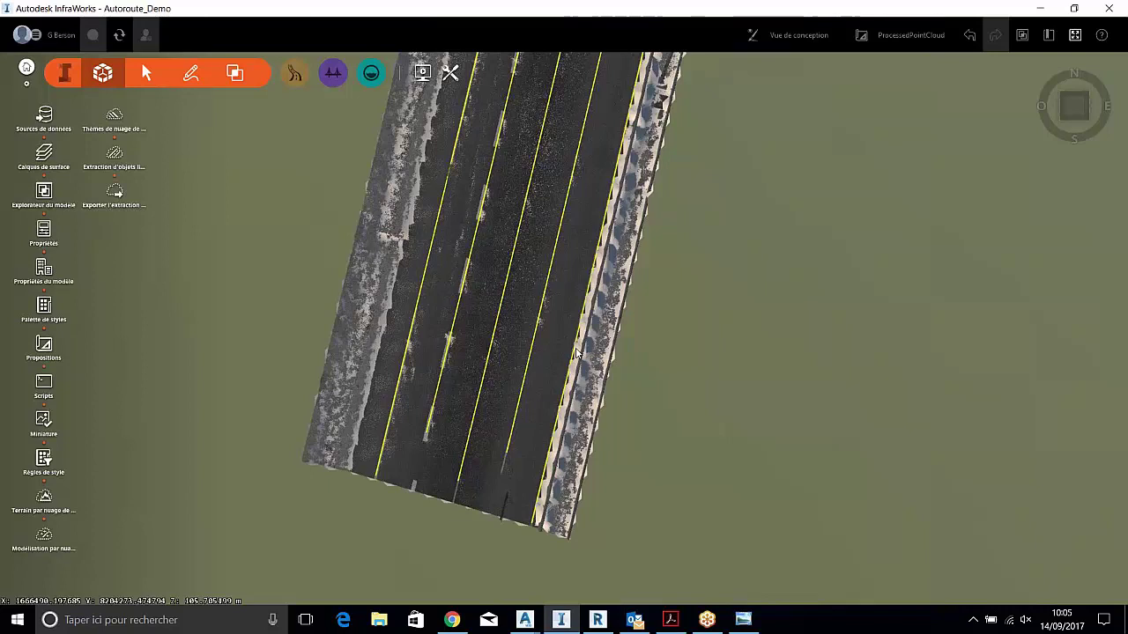
pyautogui.scroll(3, 516, 428)
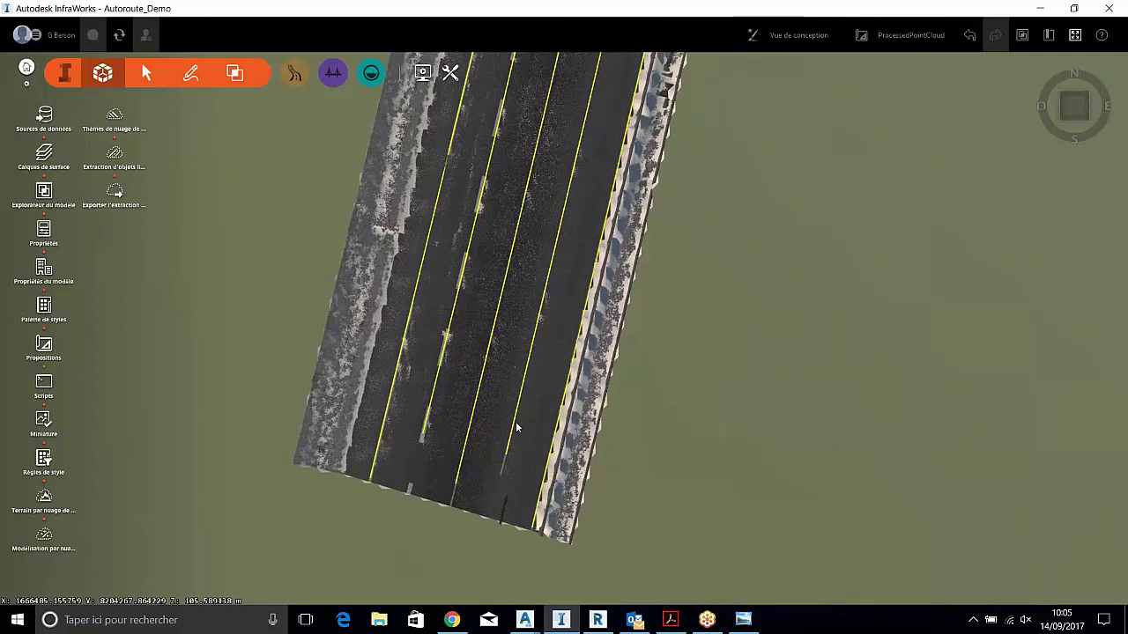
pyautogui.scroll(2, 508, 434)
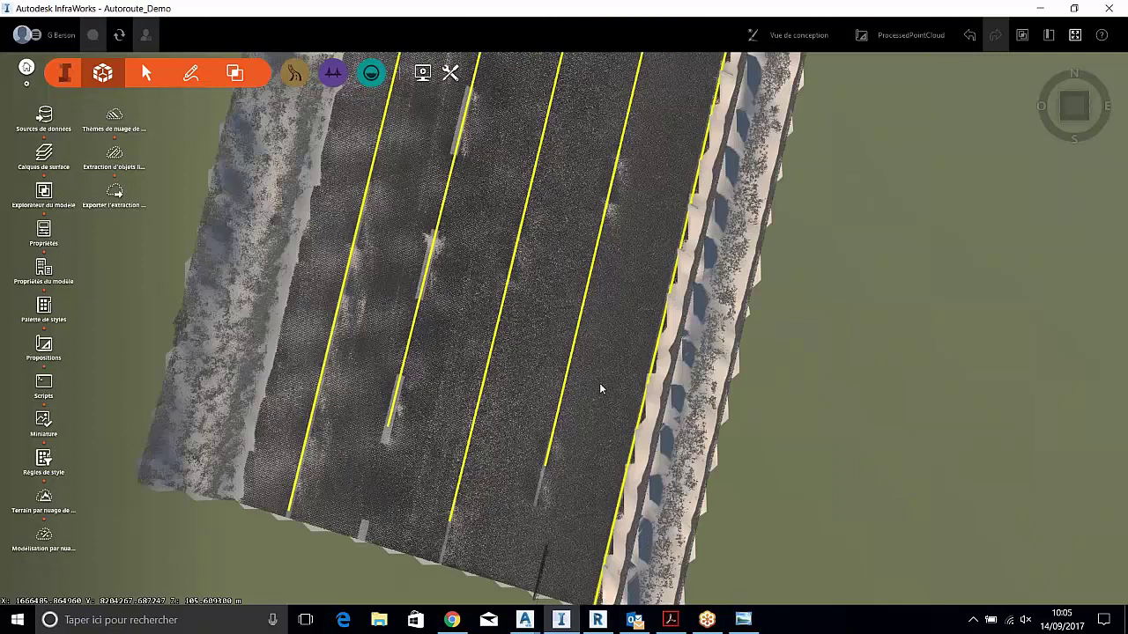
pyautogui.scroll(-1, 603, 423)
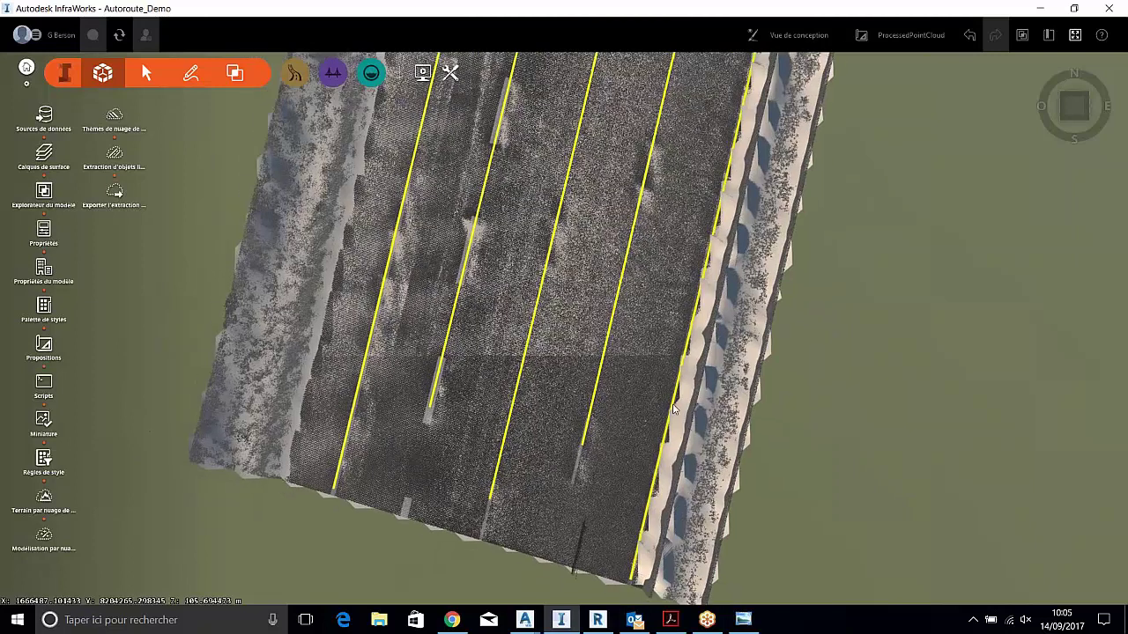
pyautogui.moveTo(647, 435); pyautogui.dragTo(729, 340, button='middle')
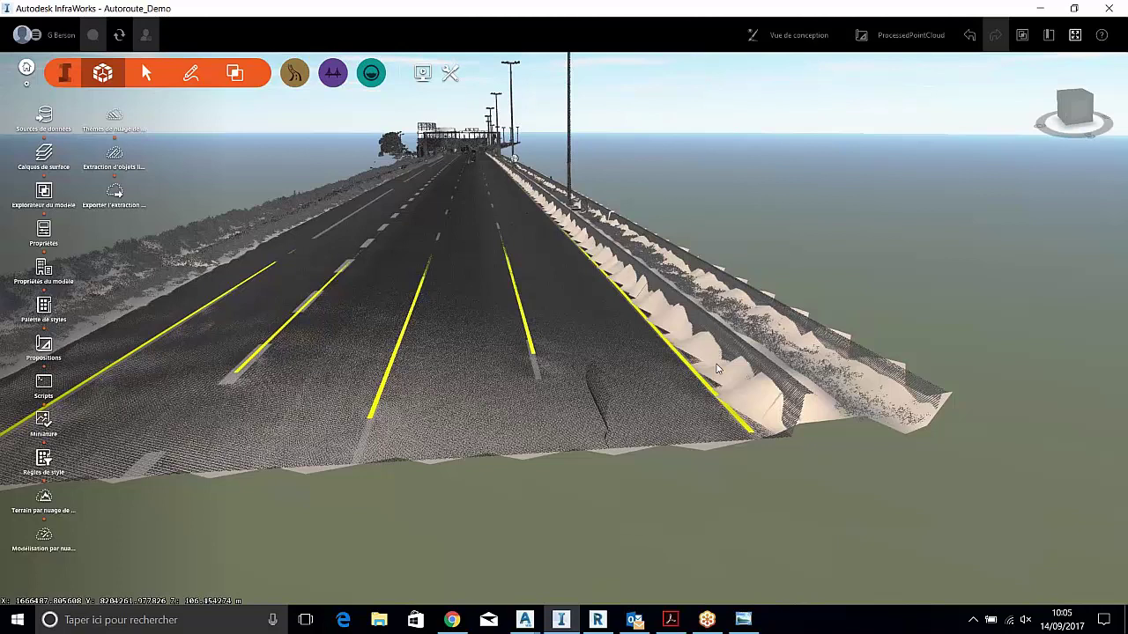
pyautogui.scroll(3, 718, 362)
pyautogui.scroll(2, 721, 374)
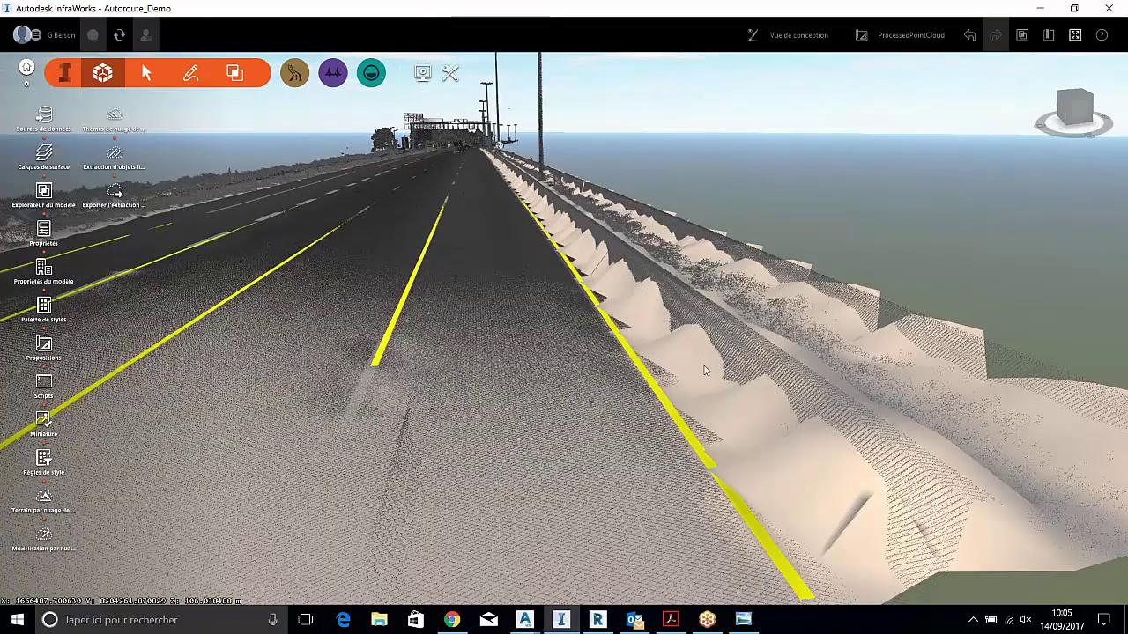
pyautogui.scroll(-1, 704, 370)
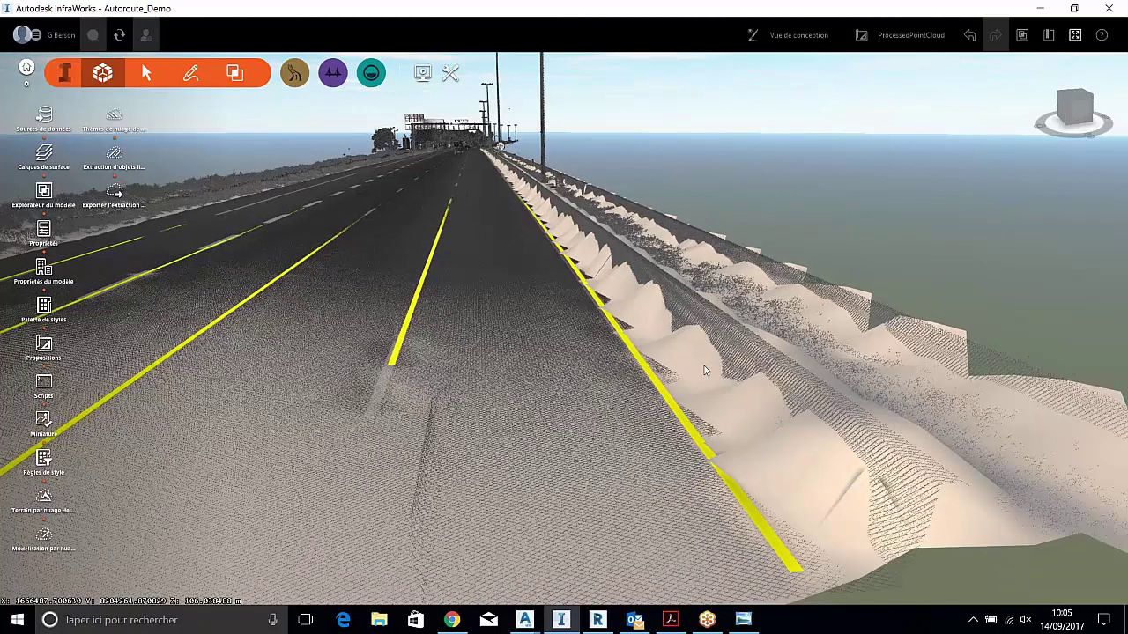
pyautogui.scroll(-2, 705, 370)
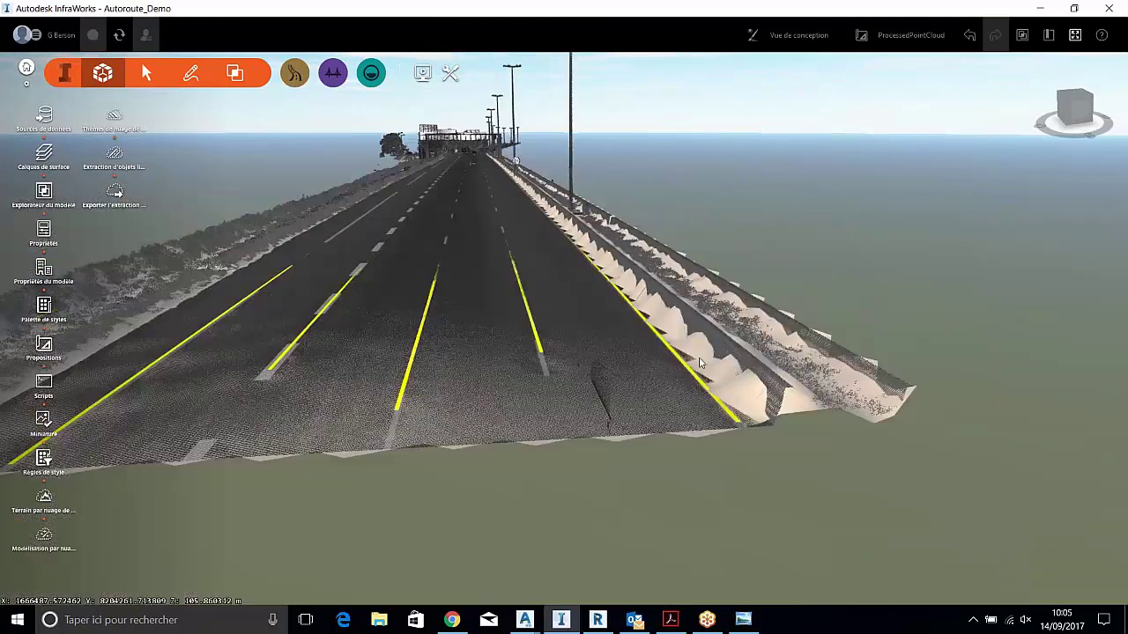
pyautogui.scroll(1, 696, 371)
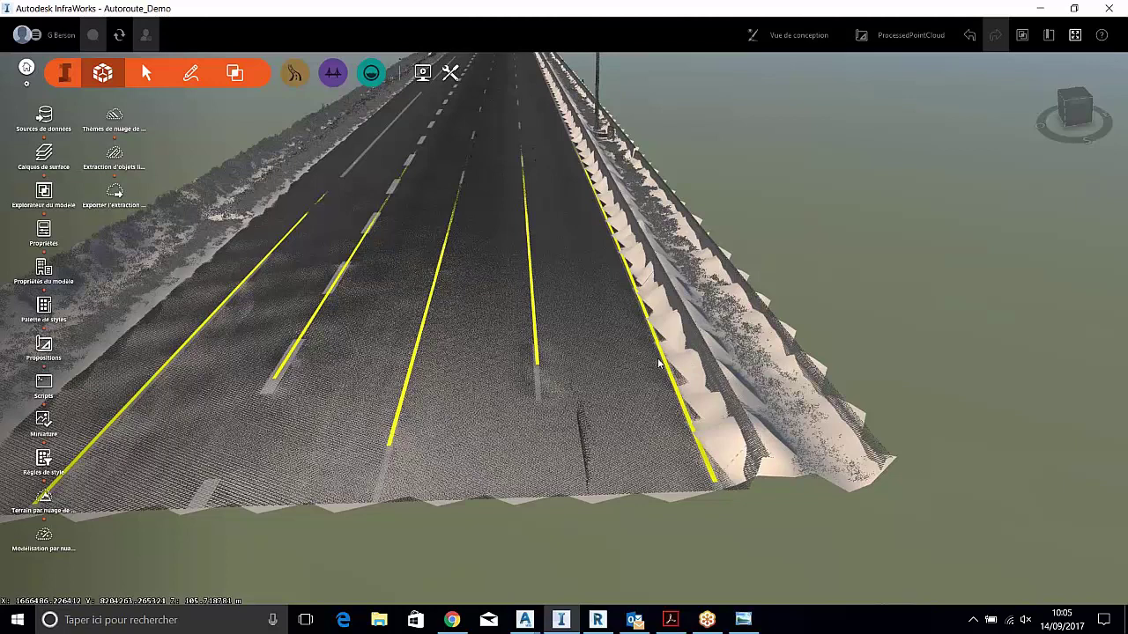
pyautogui.scroll(1, 669, 364)
pyautogui.scroll(1, 670, 361)
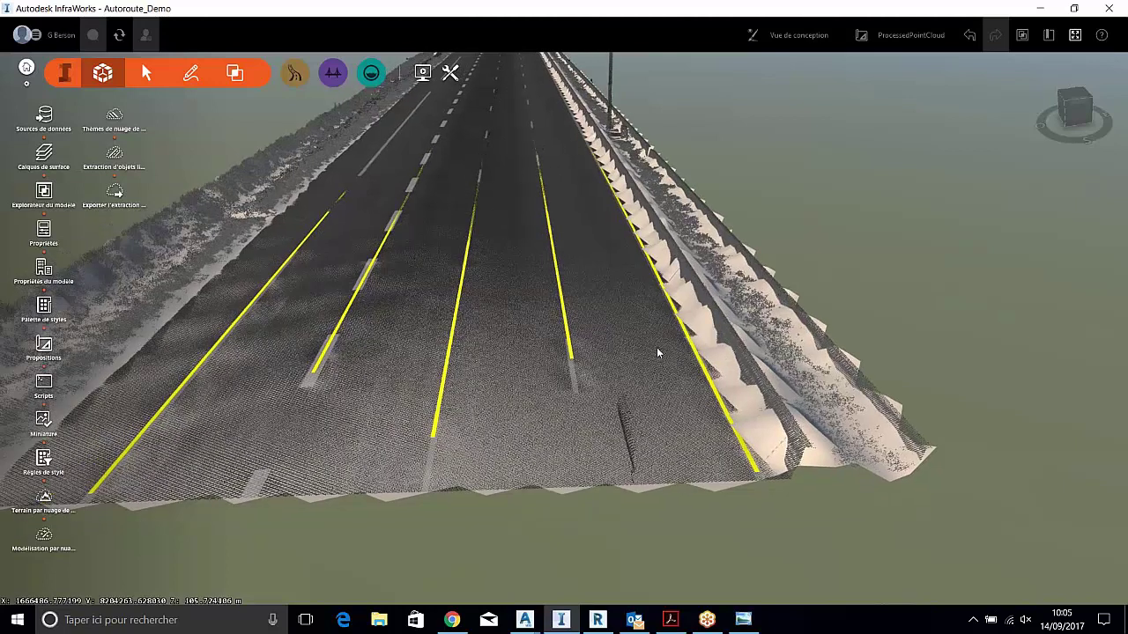
pyautogui.scroll(1, 689, 363)
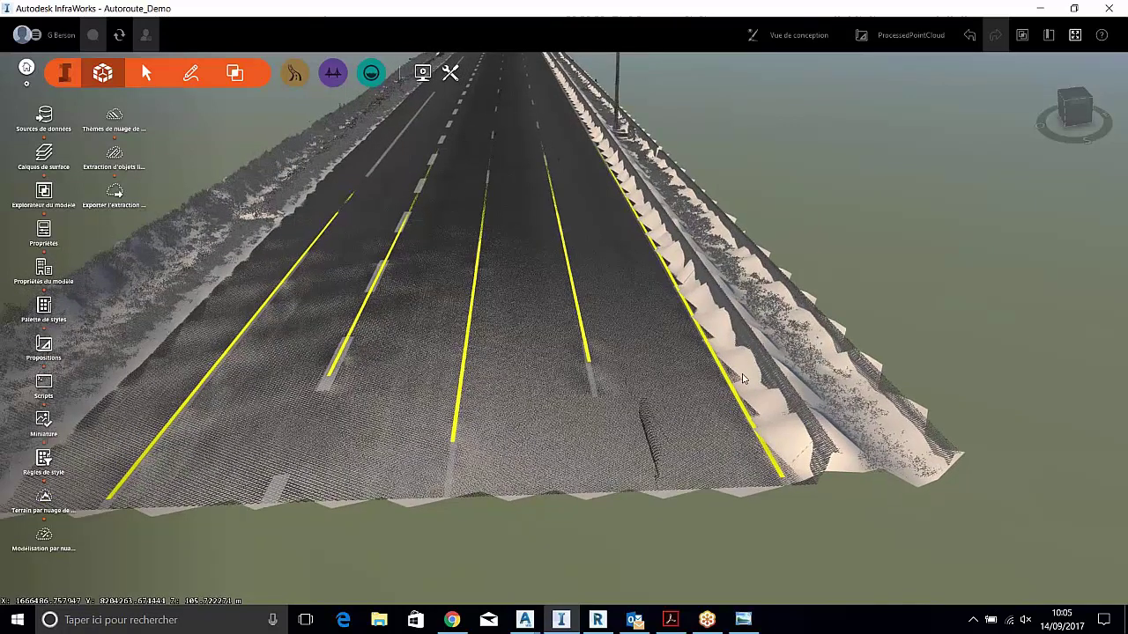
pyautogui.scroll(1, 644, 377)
pyautogui.scroll(1, 629, 365)
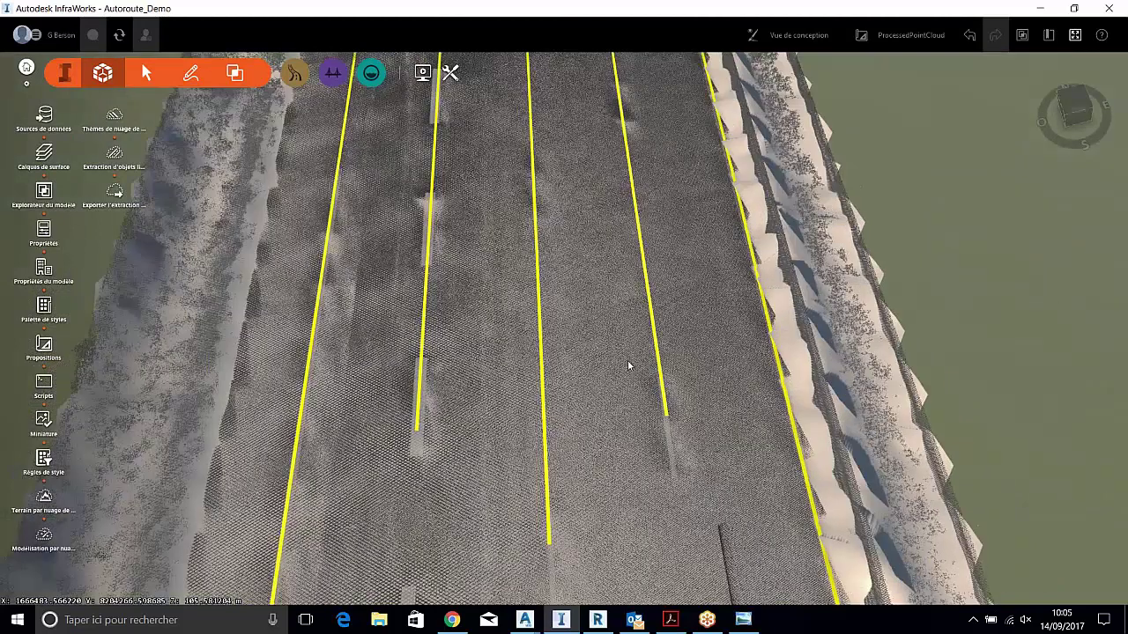
# Return to the top view and compare the extracted paint stripes closely with the painted dashes along the motorway
pyautogui.click(1073, 104)
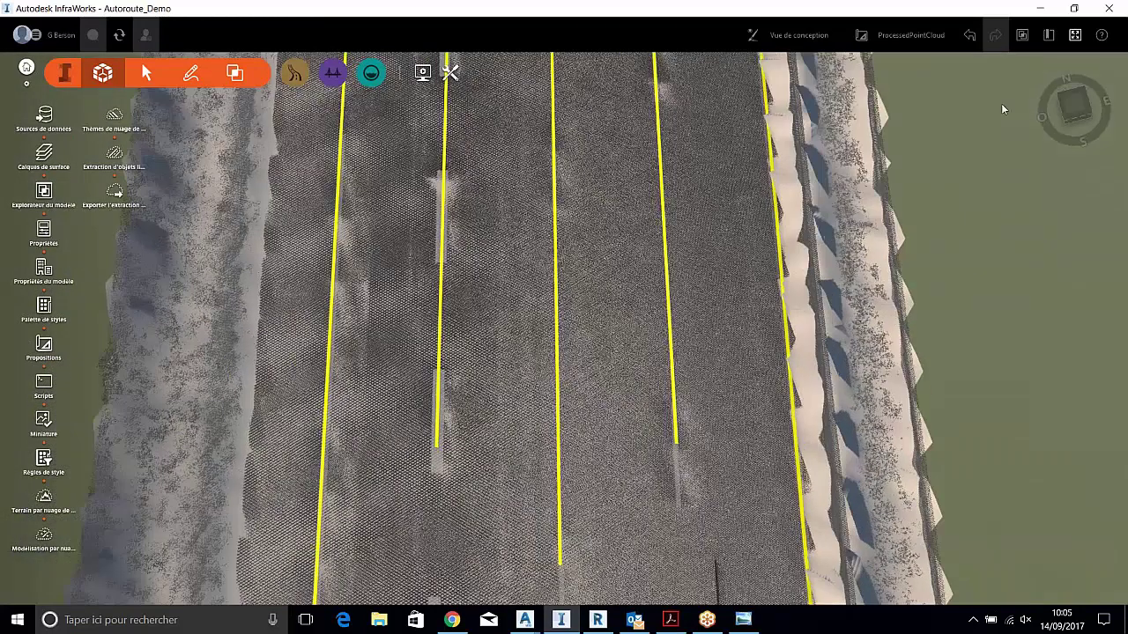
pyautogui.moveTo(1001, 108); pyautogui.dragTo(629, 455, button='middle')
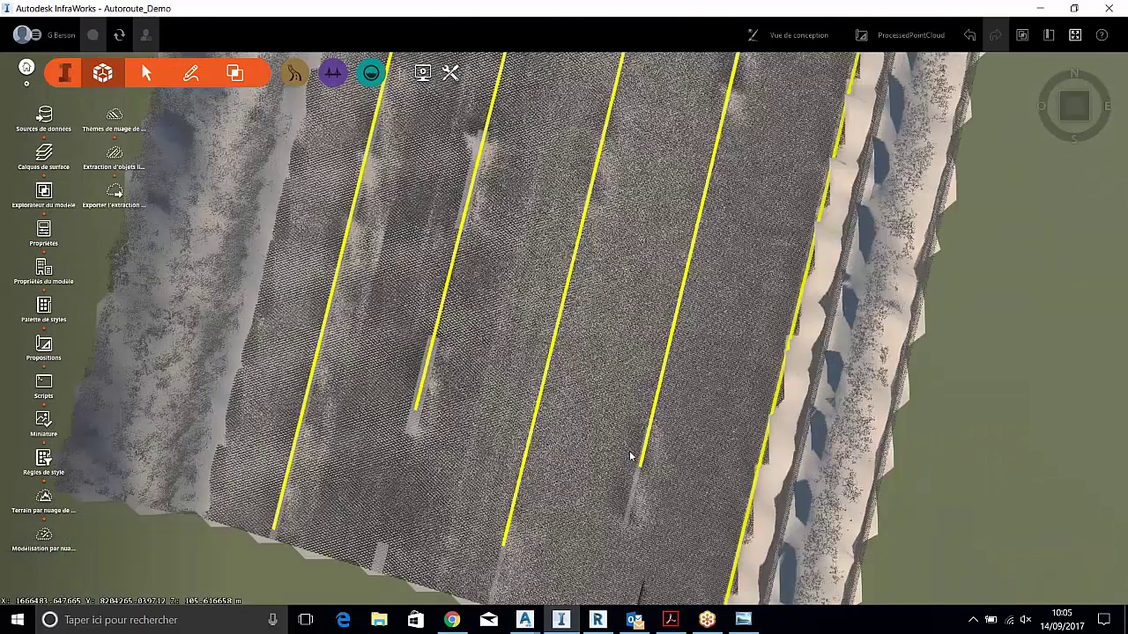
pyautogui.scroll(2, 641, 461)
pyautogui.scroll(2, 394, 402)
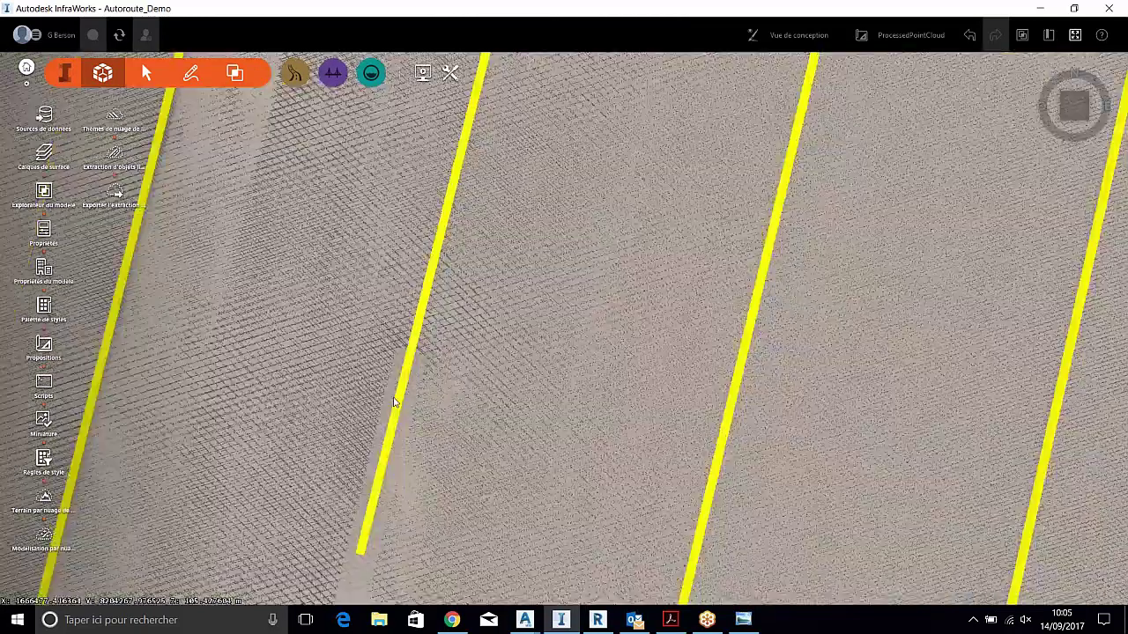
pyautogui.scroll(-2, 394, 403)
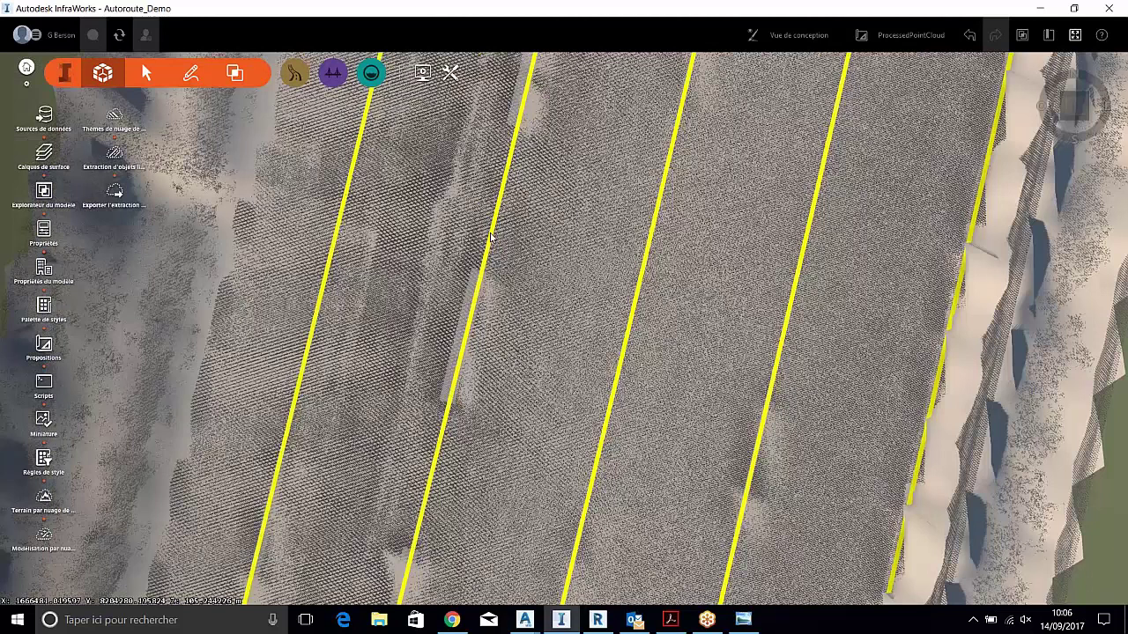
pyautogui.scroll(3, 470, 302)
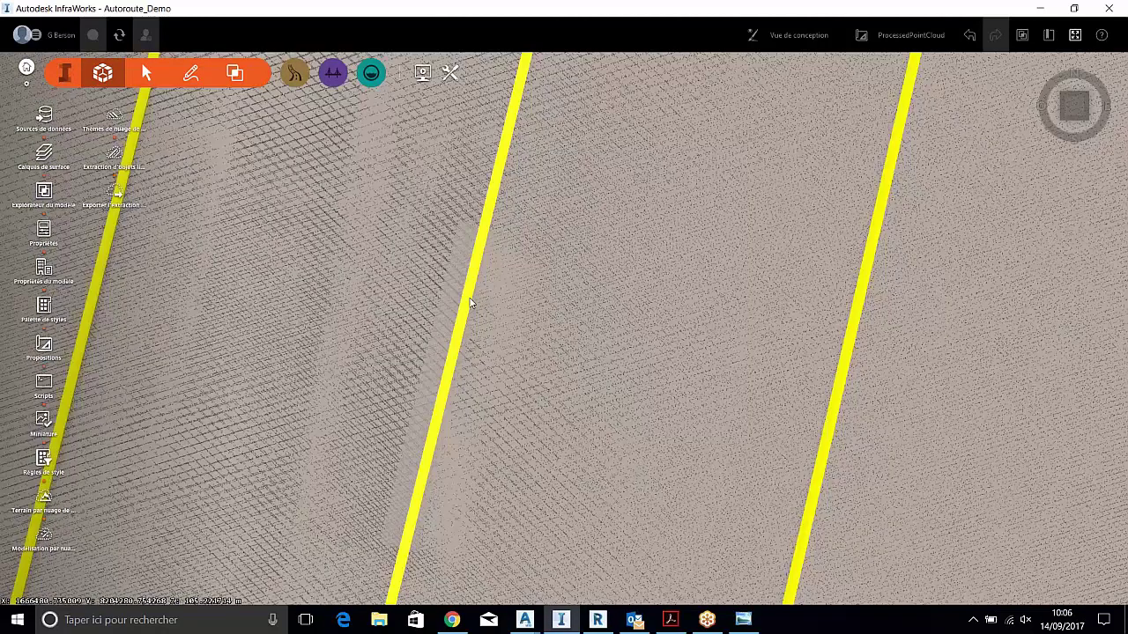
pyautogui.scroll(-3, 470, 303)
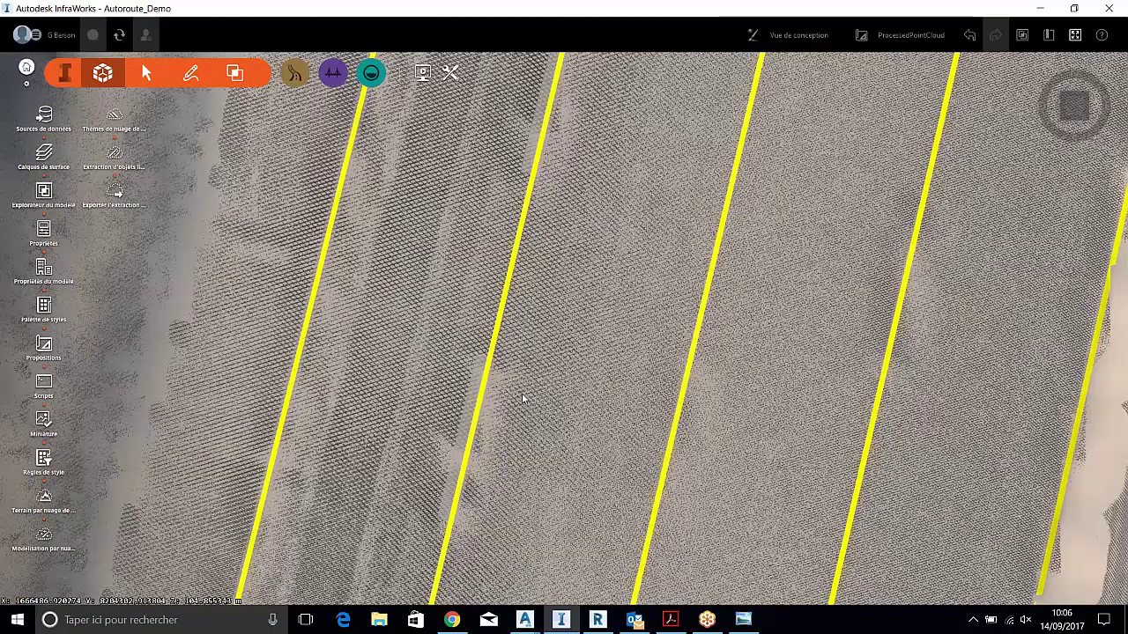
pyautogui.scroll(2, 495, 359)
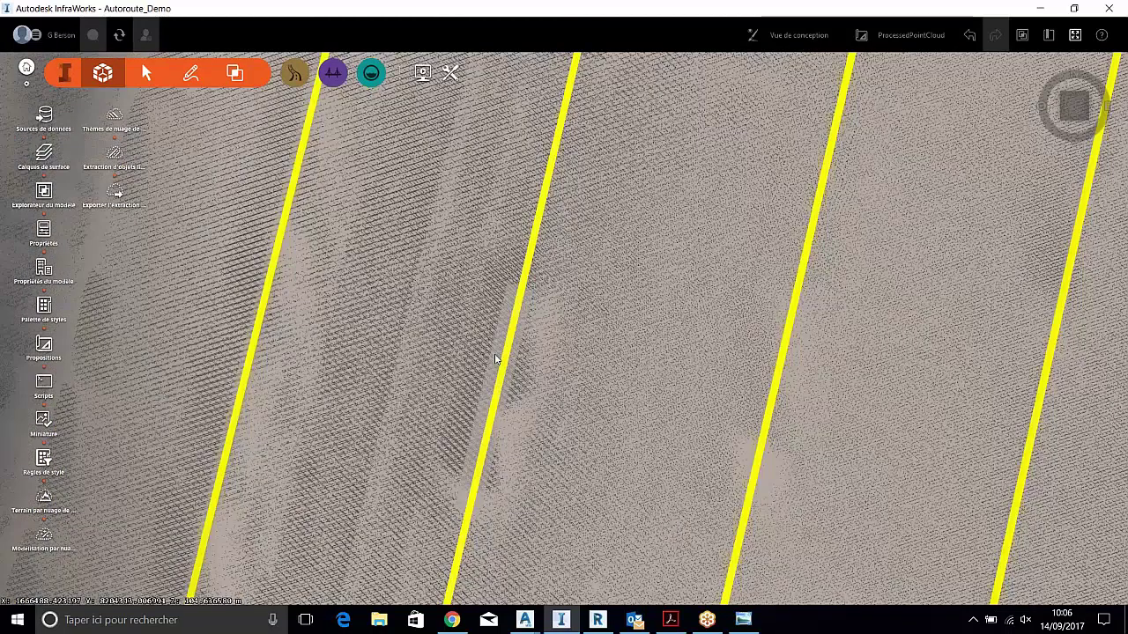
pyautogui.scroll(-2, 524, 302)
pyautogui.scroll(-2, 501, 445)
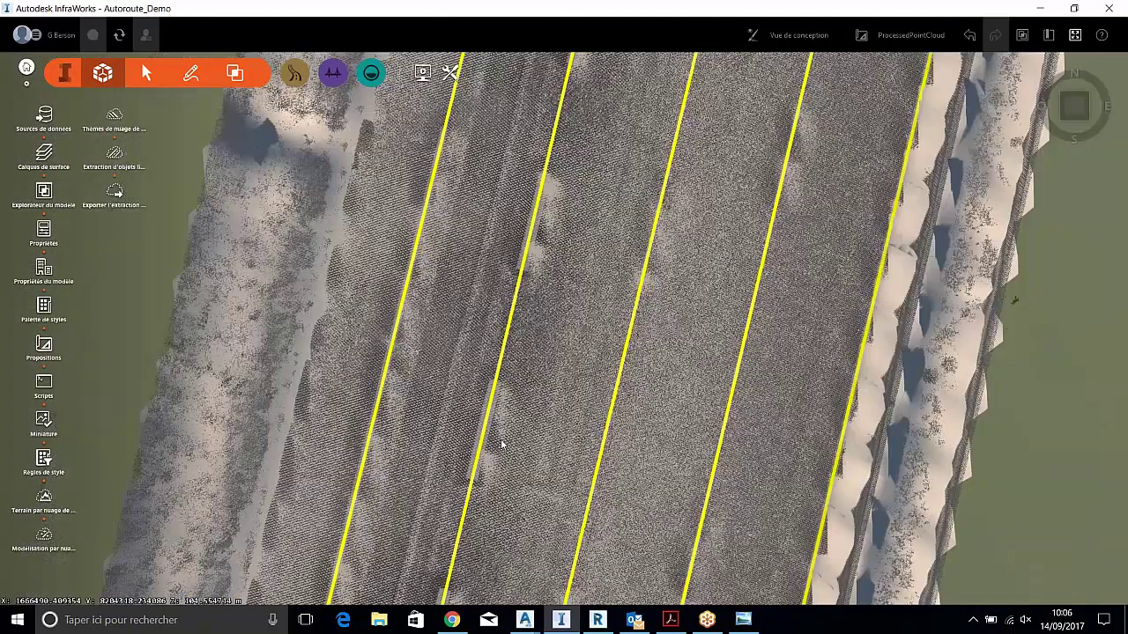
pyautogui.scroll(2, 441, 403)
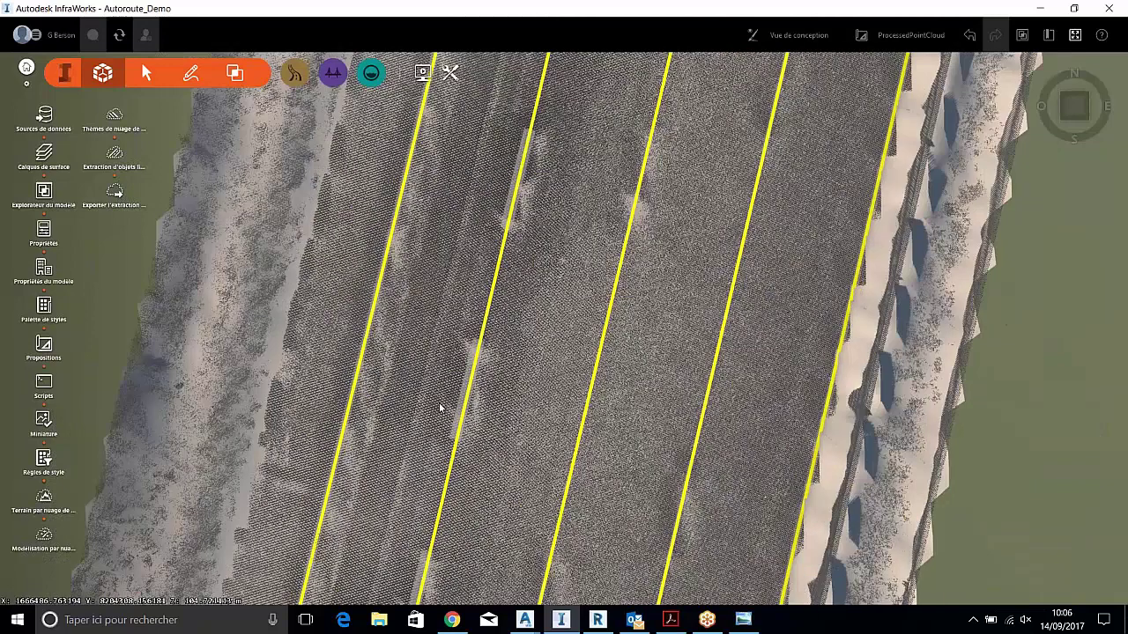
pyautogui.moveTo(432, 380); pyautogui.dragTo(420, 285)
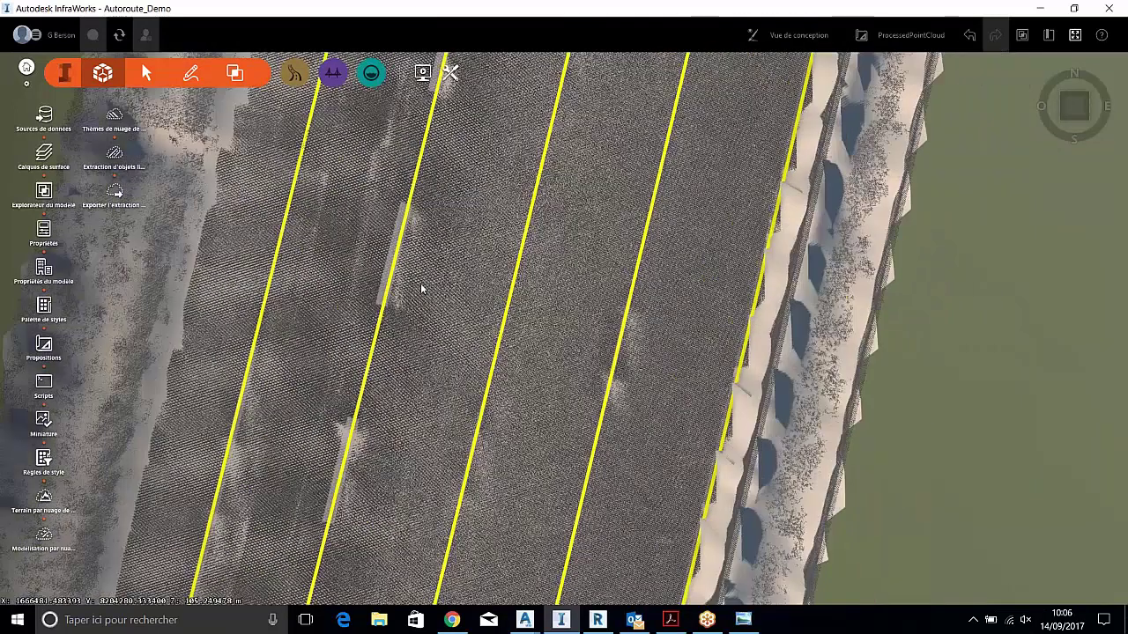
pyautogui.scroll(-2, 416, 283)
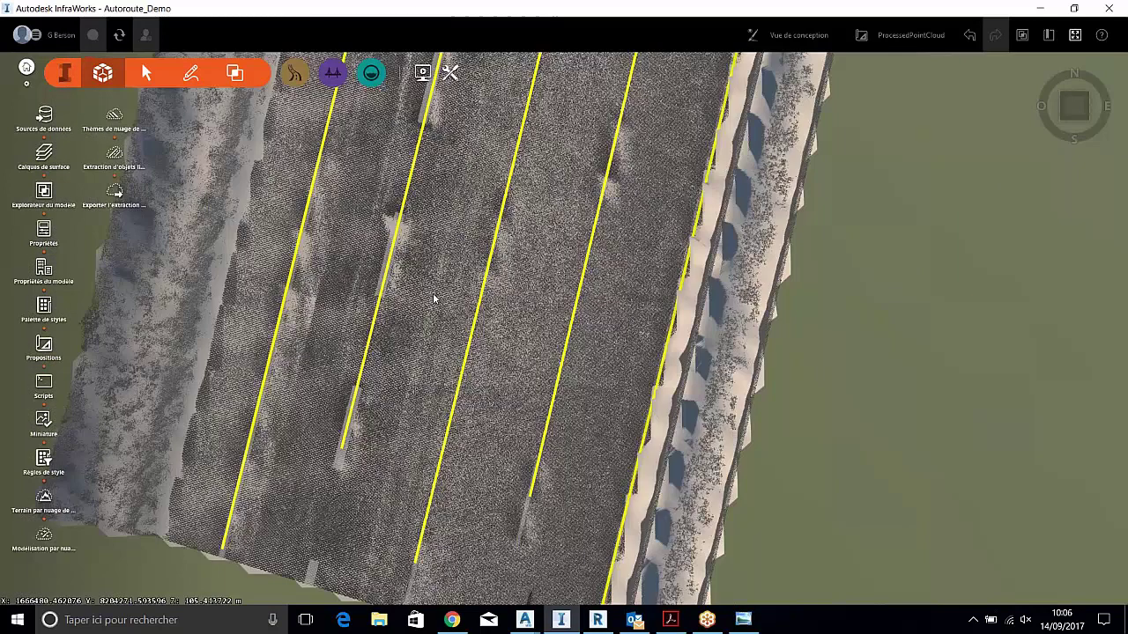
pyautogui.moveTo(434, 299); pyautogui.dragTo(434, 329)
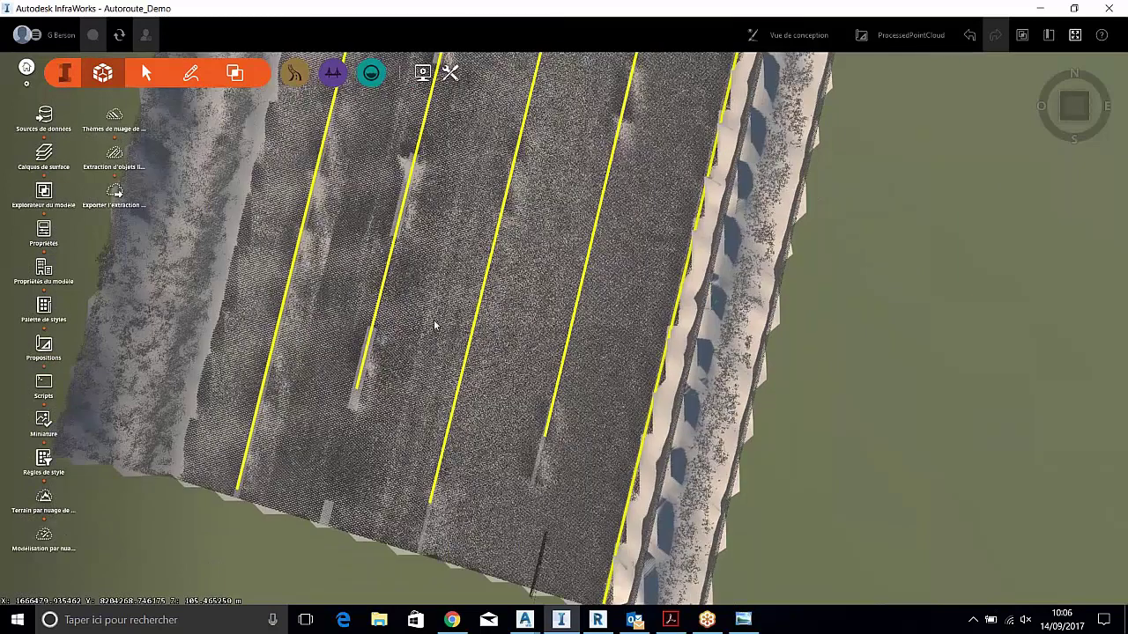
# Select the southernmost segment of the middle paint stripe and display its cross-section view over the road
pyautogui.click(461, 384)
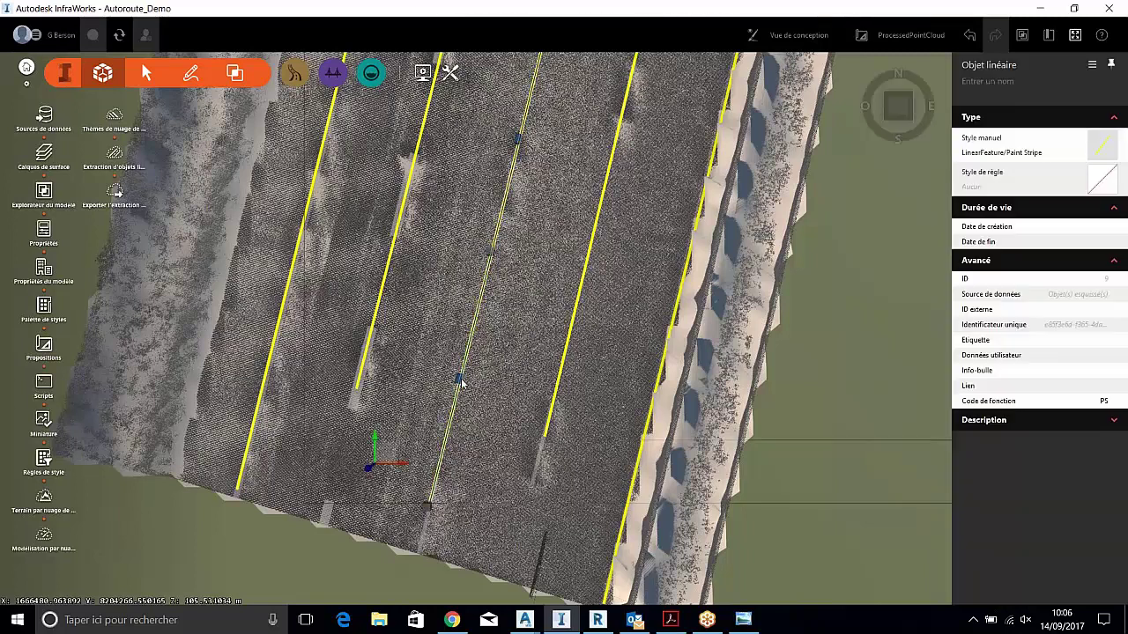
pyautogui.click(464, 375)
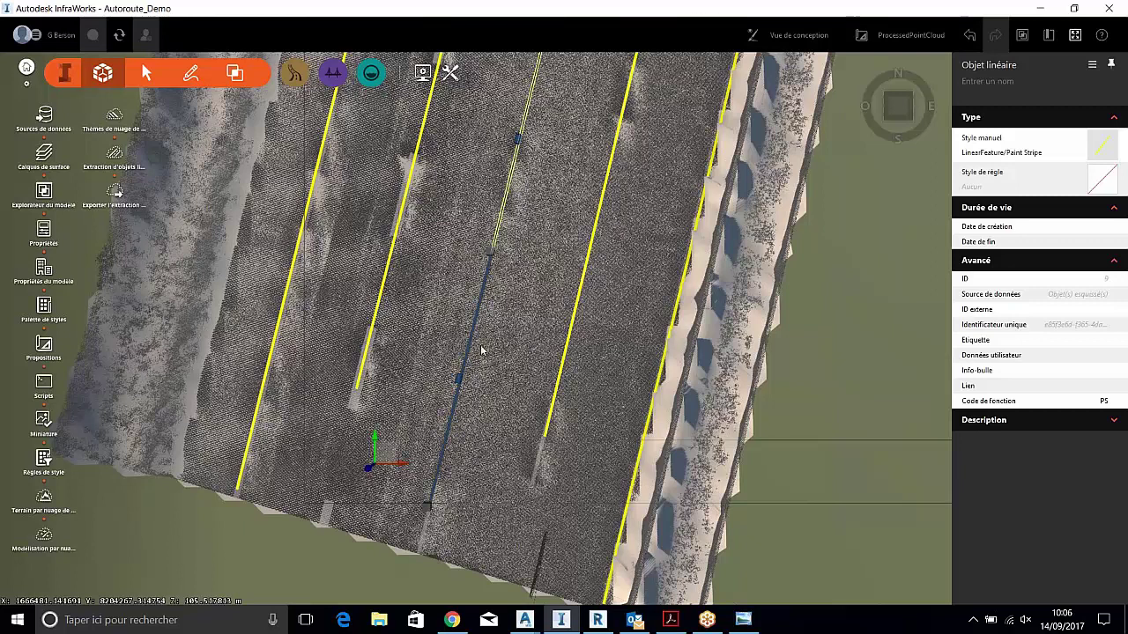
pyautogui.rightClick(471, 344)
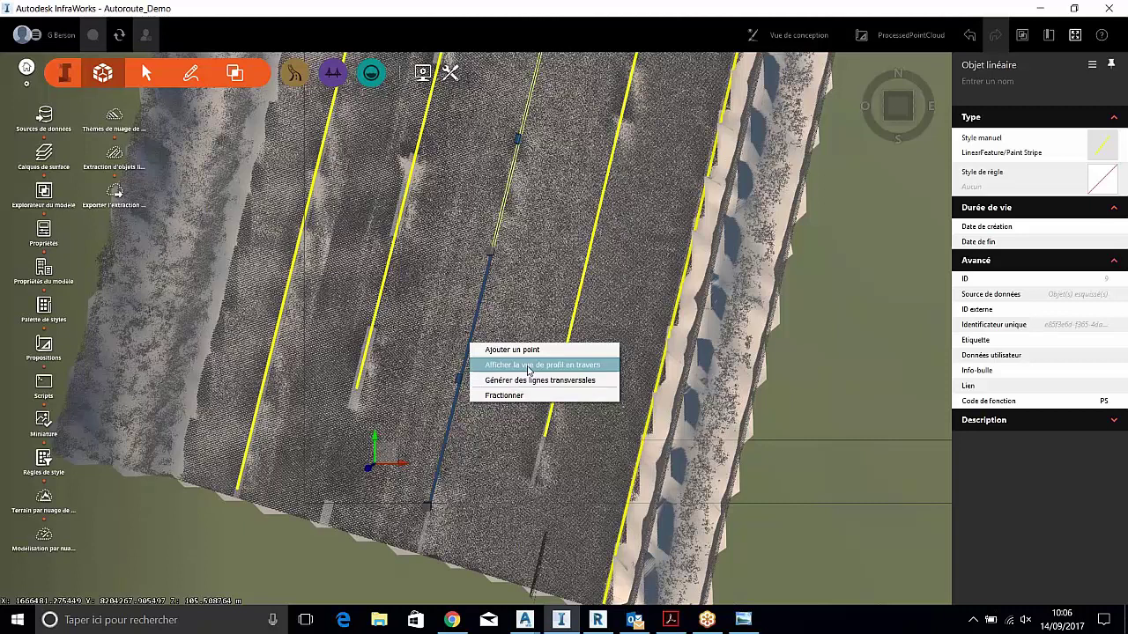
pyautogui.click(528, 368)
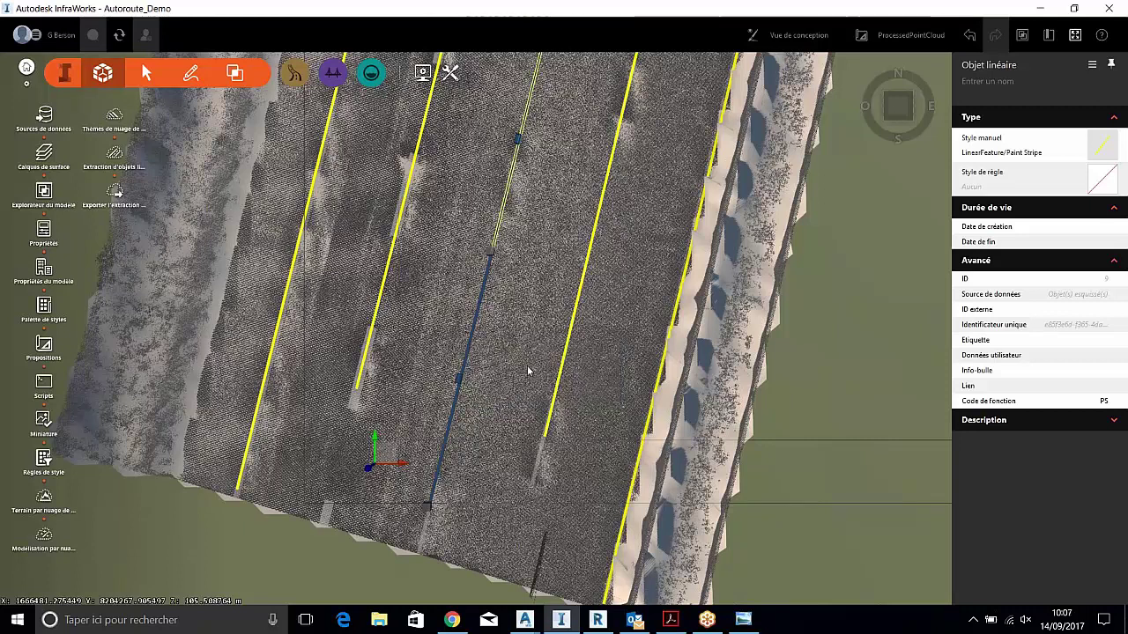
pyautogui.moveTo(655, 256); pyautogui.dragTo(571, 247)
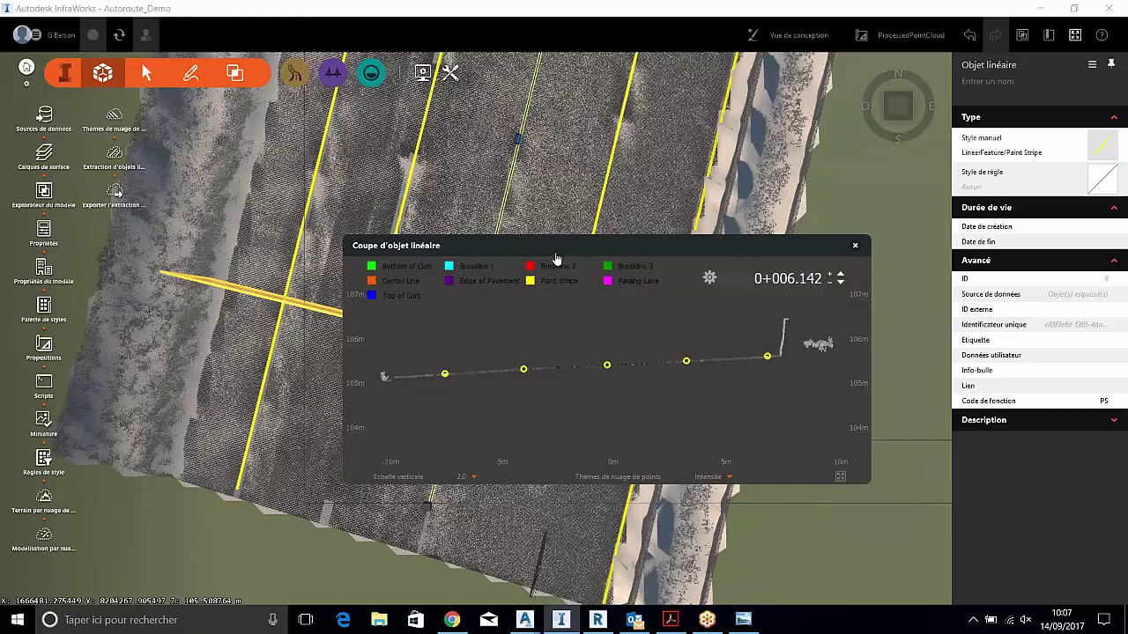
# Review the point cloud themes offered for the cross-section and set its vertical scale to 3.0
pyautogui.click(729, 478)
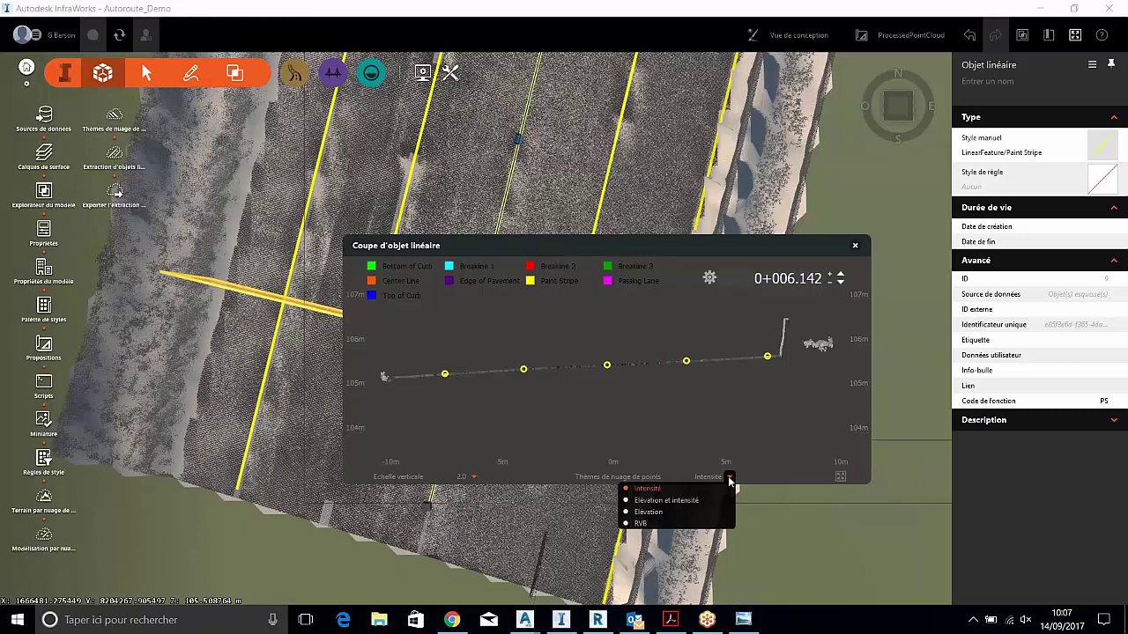
pyautogui.click(729, 478)
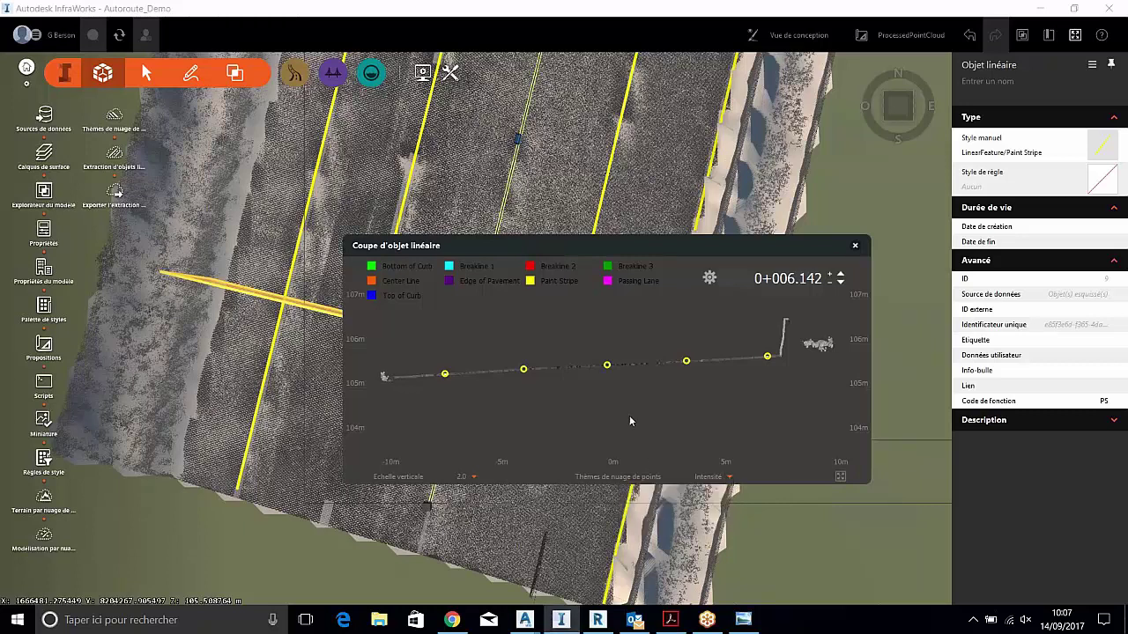
pyautogui.click(474, 477)
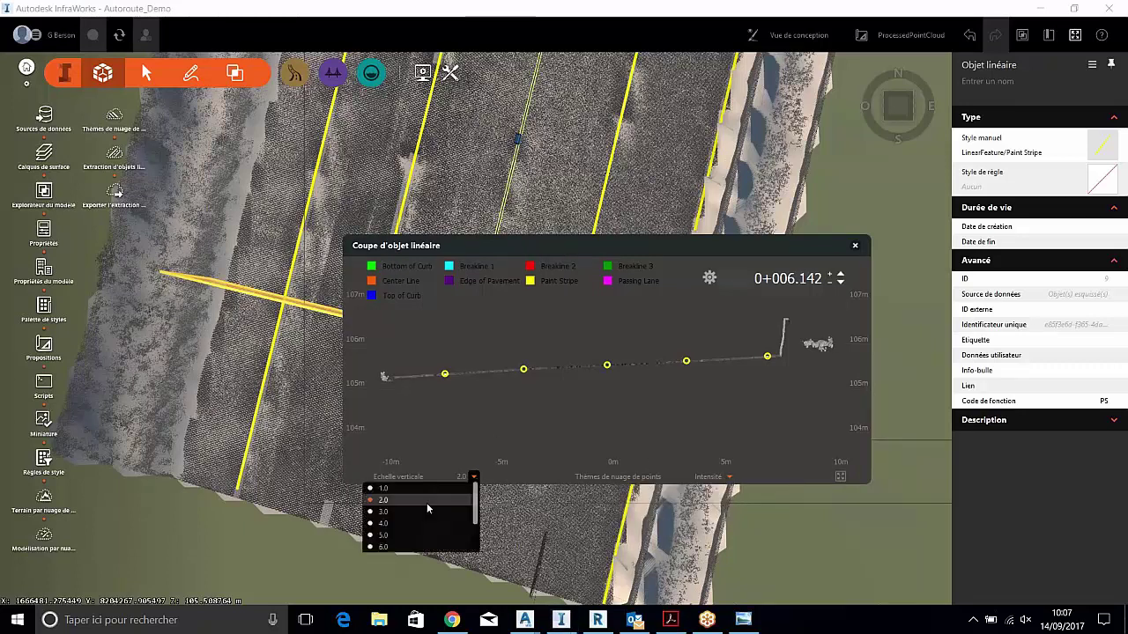
pyautogui.click(426, 503)
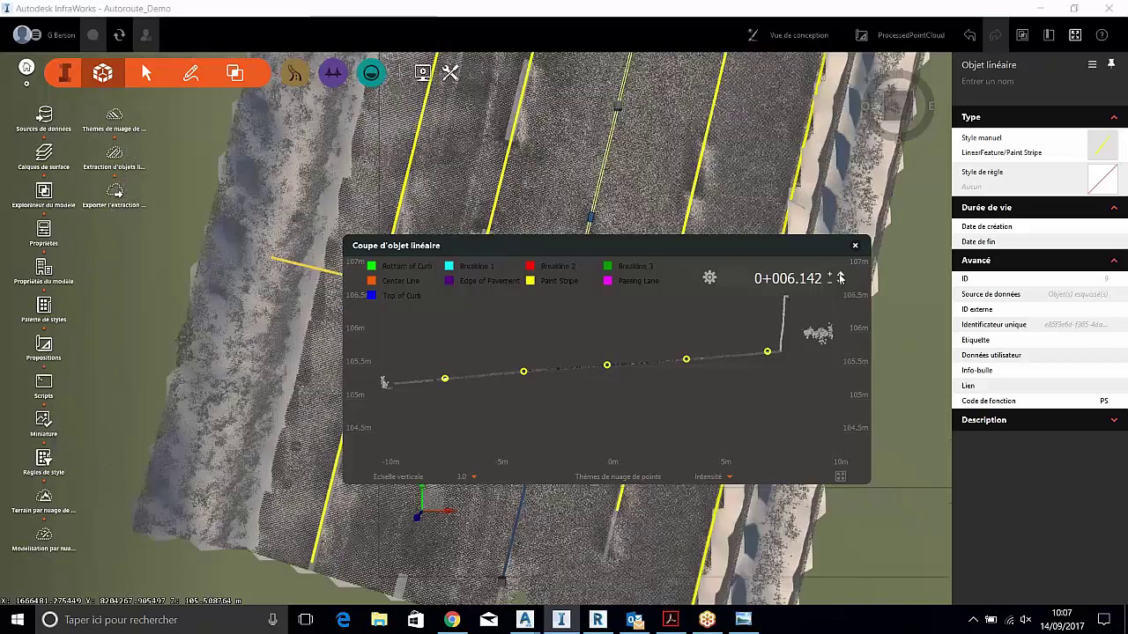
# Step the cross-section along the stripe to station 0+009.585 and open the section settings for interval, thickness and width
pyautogui.click(839, 279)
pyautogui.click(840, 279)
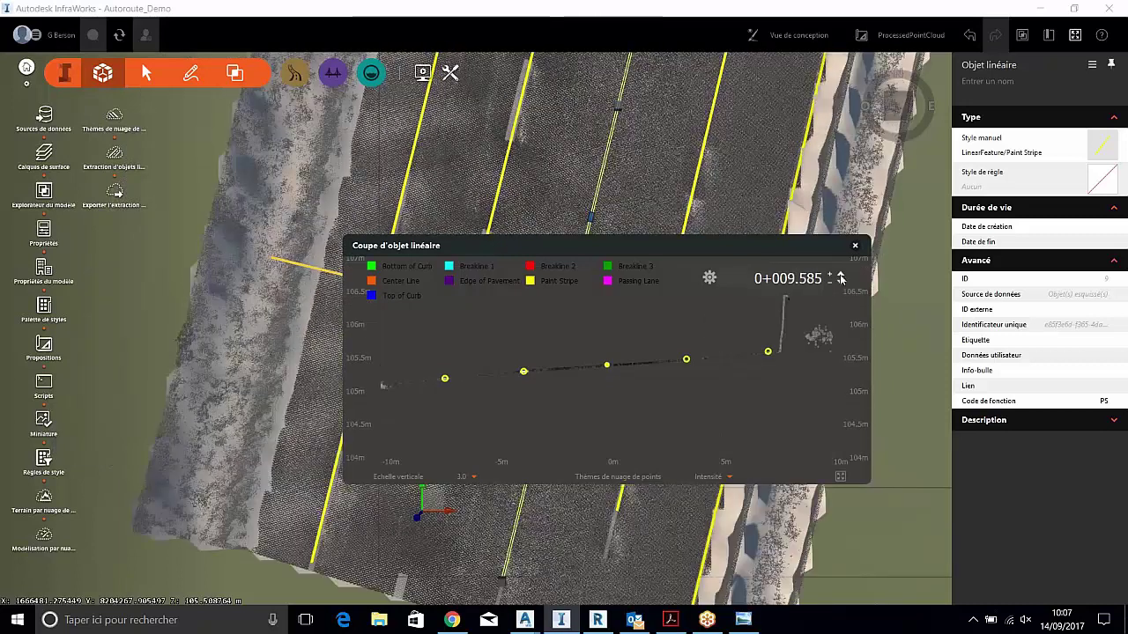
pyautogui.click(840, 283)
pyautogui.click(839, 283)
pyautogui.click(709, 278)
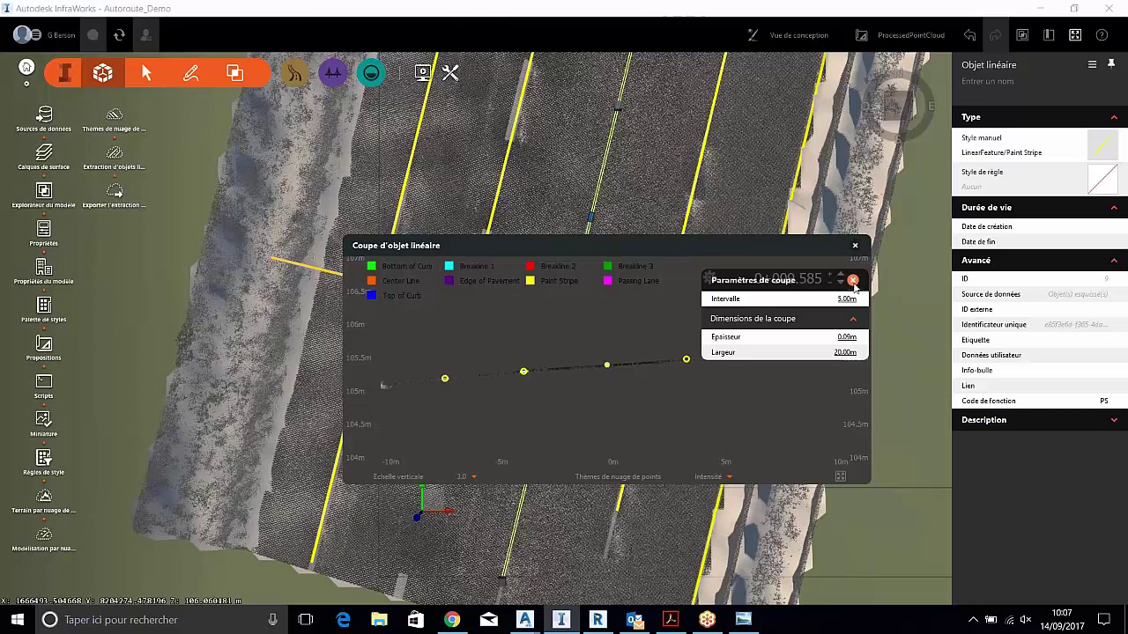
# Close the section settings and align the outer paint stripe point beside the barrier with the scanned marking at station 0+009.585
pyautogui.scroll(3, 764, 340)
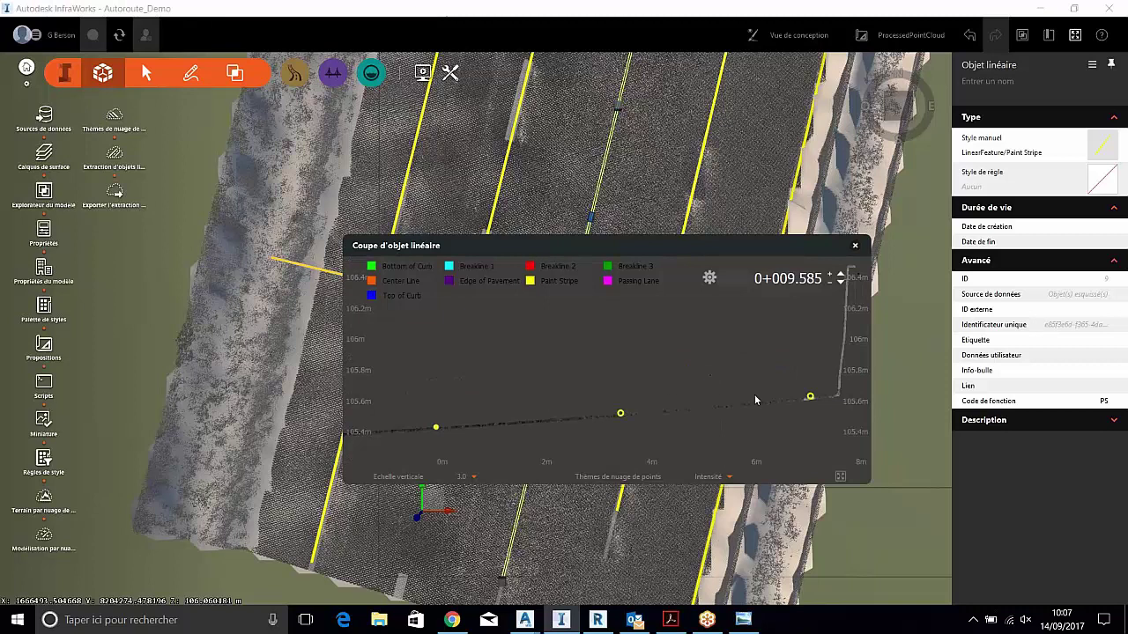
pyautogui.scroll(3, 783, 400)
pyautogui.moveTo(757, 387); pyautogui.dragTo(636, 357)
pyautogui.scroll(3, 665, 405)
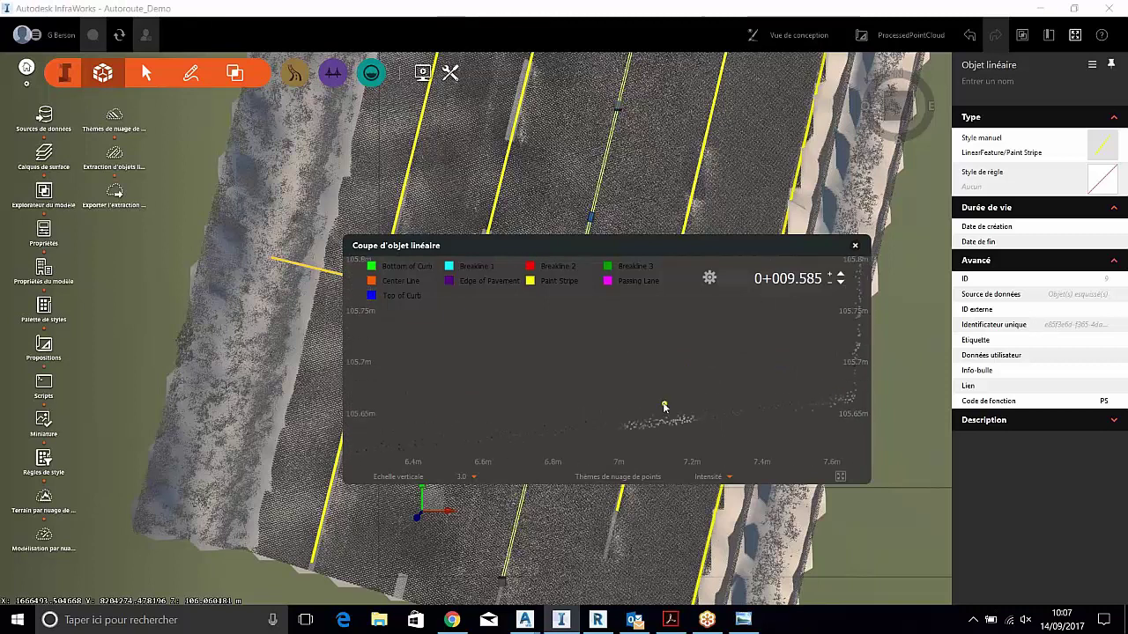
pyautogui.moveTo(663, 409)
pyautogui.scroll(-3, 661, 366)
pyautogui.scroll(-2, 632, 320)
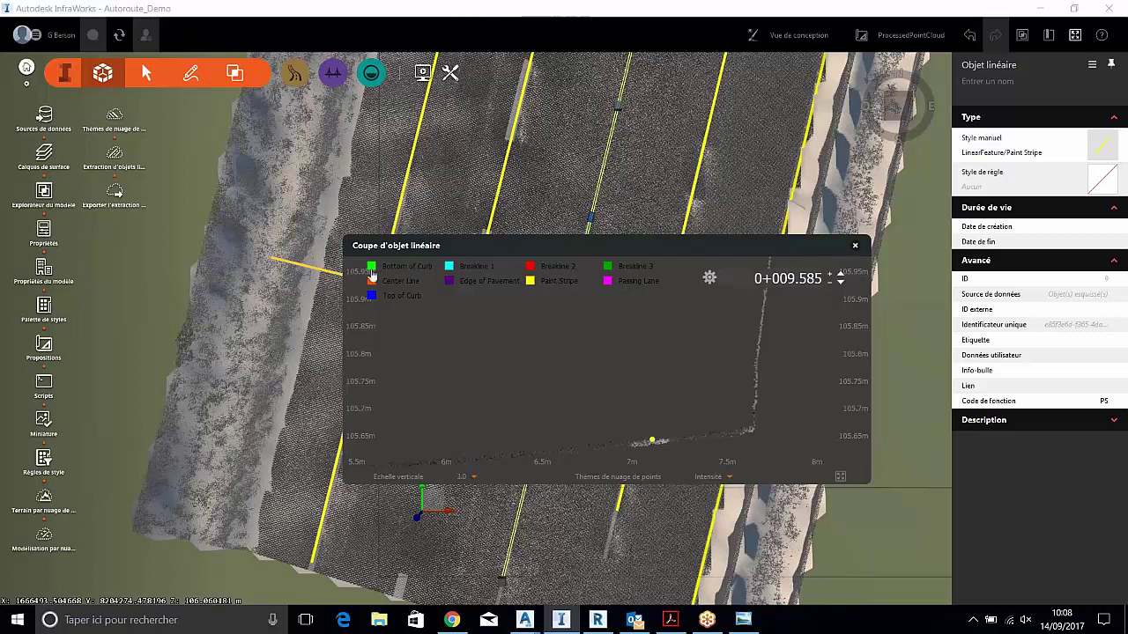
# Add a Bottom of Curb point at the barrier's foot and a Top of Curb point at its upper edge at station 0+009.585
pyautogui.click(395, 273)
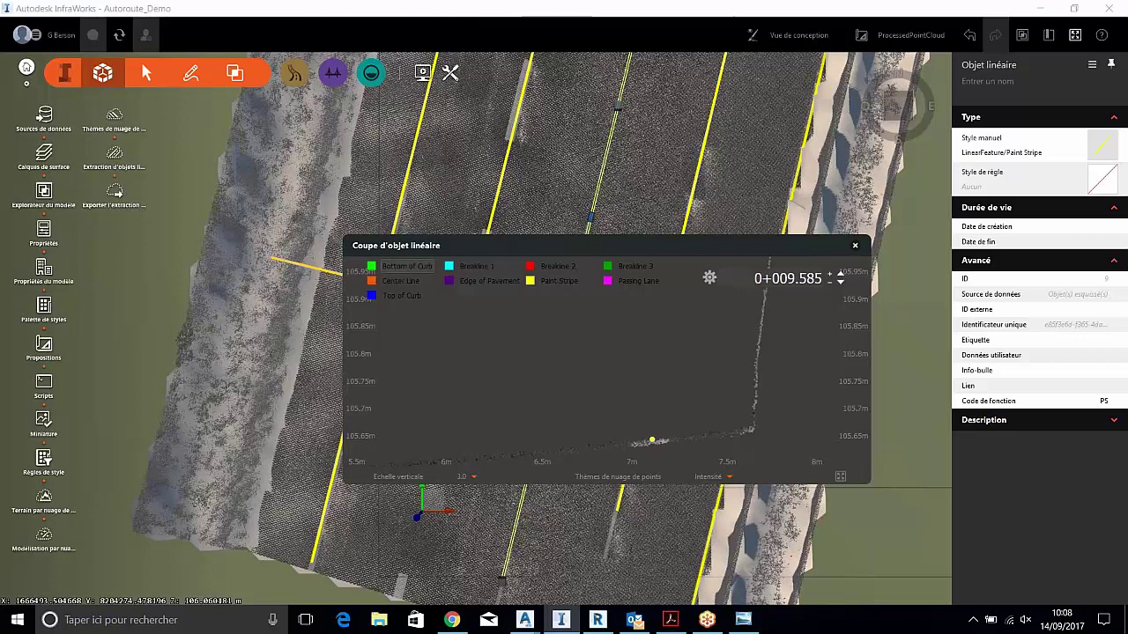
pyautogui.click(752, 432)
pyautogui.scroll(-2, 740, 396)
pyautogui.scroll(2, 709, 327)
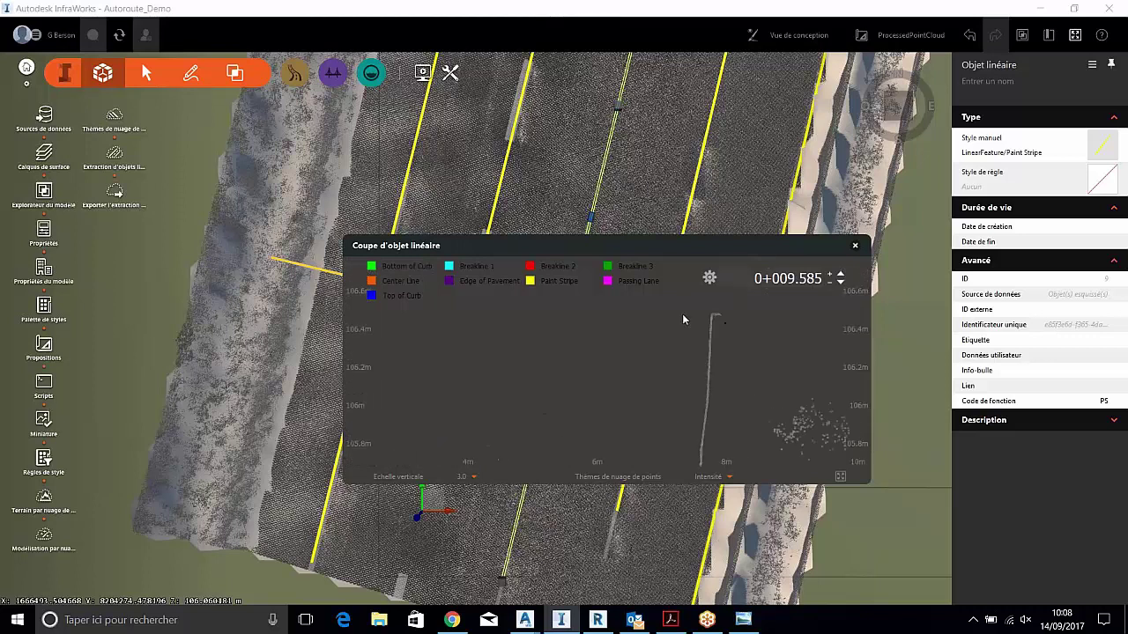
pyautogui.scroll(2, 709, 328)
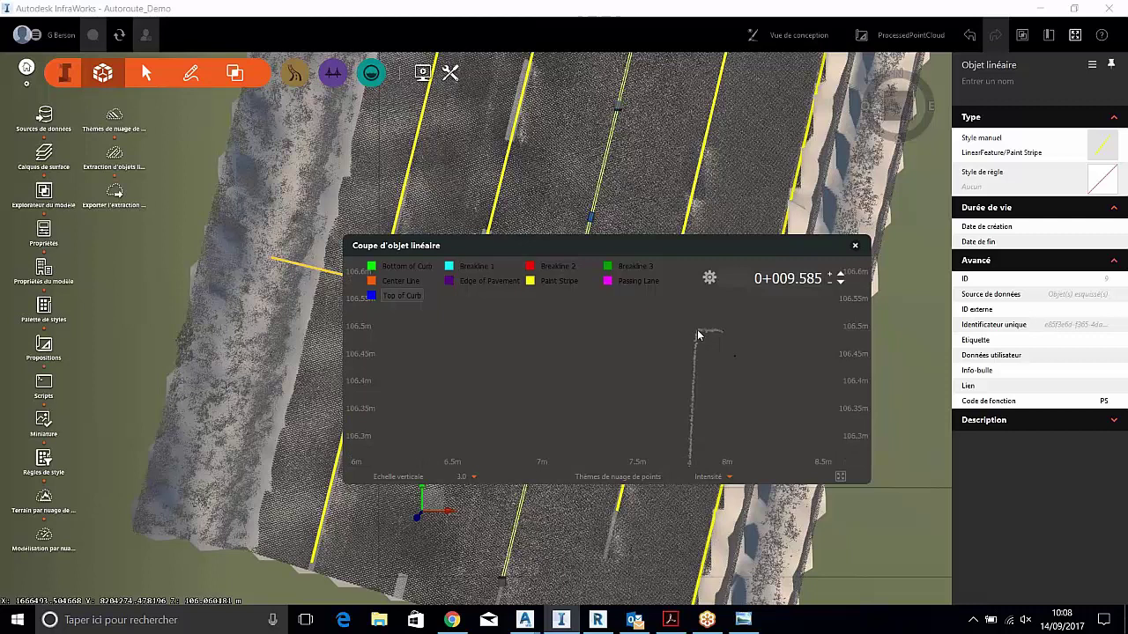
pyautogui.scroll(-3, 679, 346)
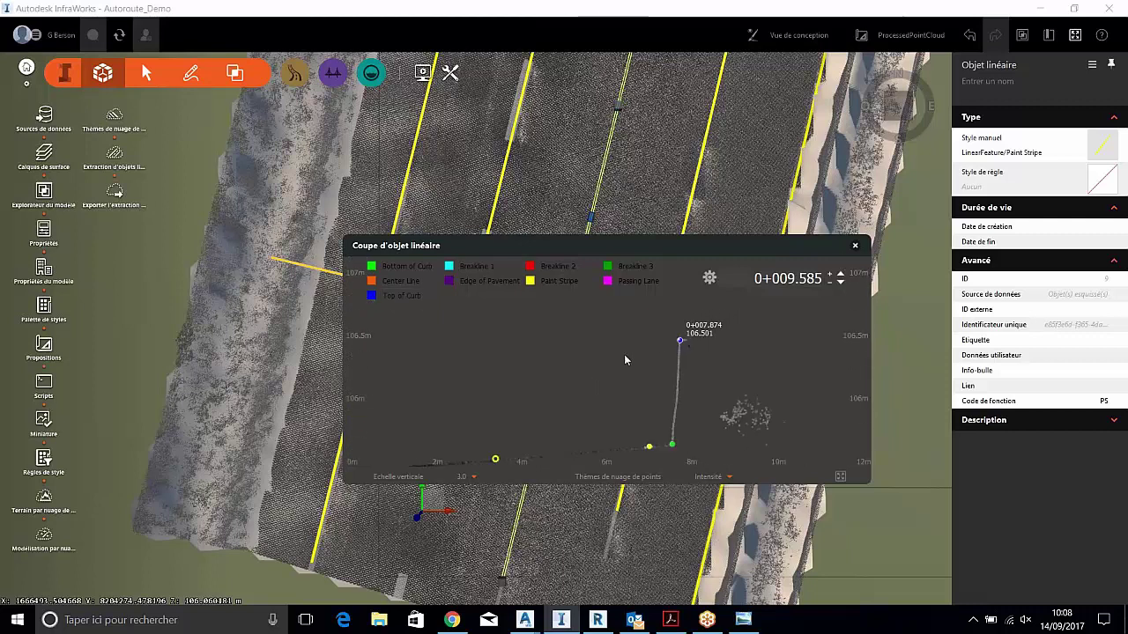
pyautogui.moveTo(705, 391); pyautogui.dragTo(724, 377, button='middle')
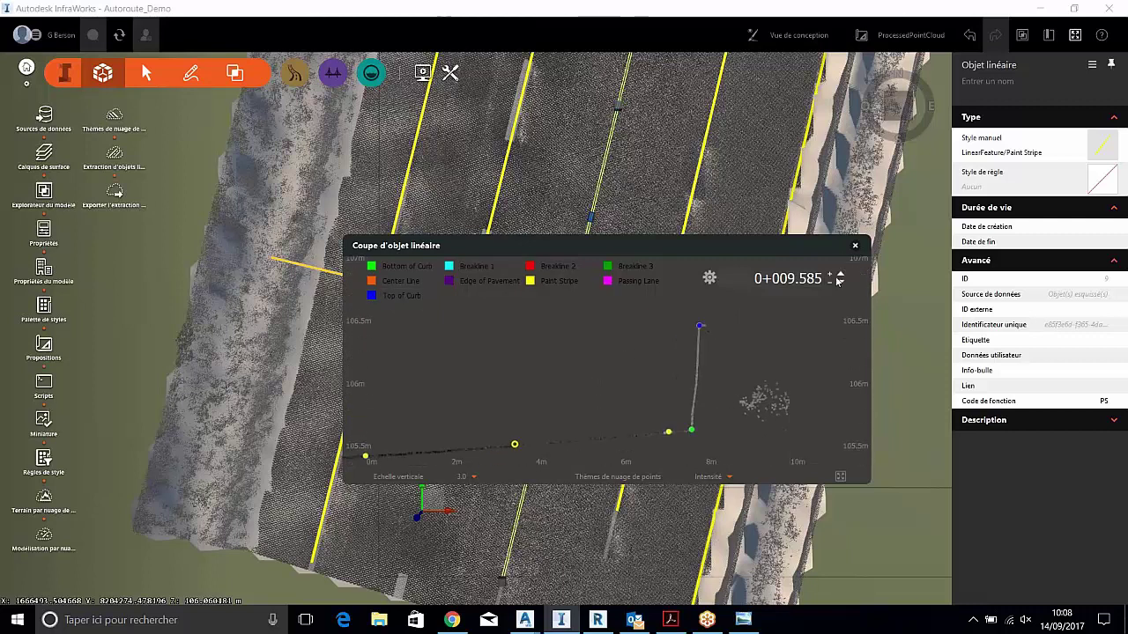
# Advance the cross-section to station 0+018.108 and fit the Top of Curb and Bottom of Curb points to the scanned barrier
pyautogui.press('Right')
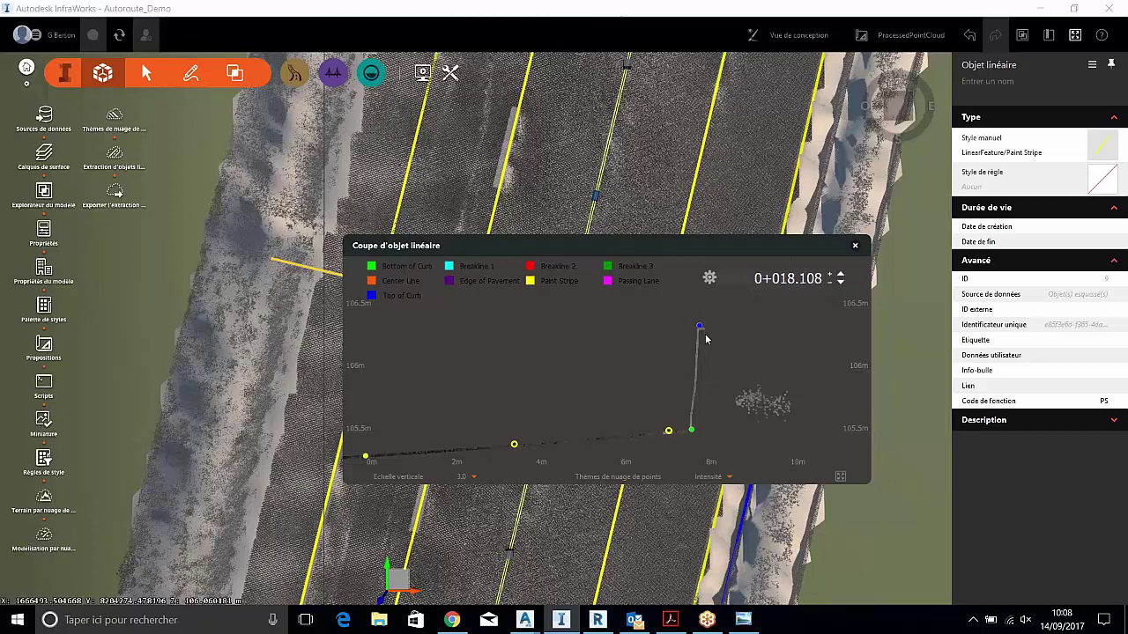
pyautogui.scroll(5, 706, 339)
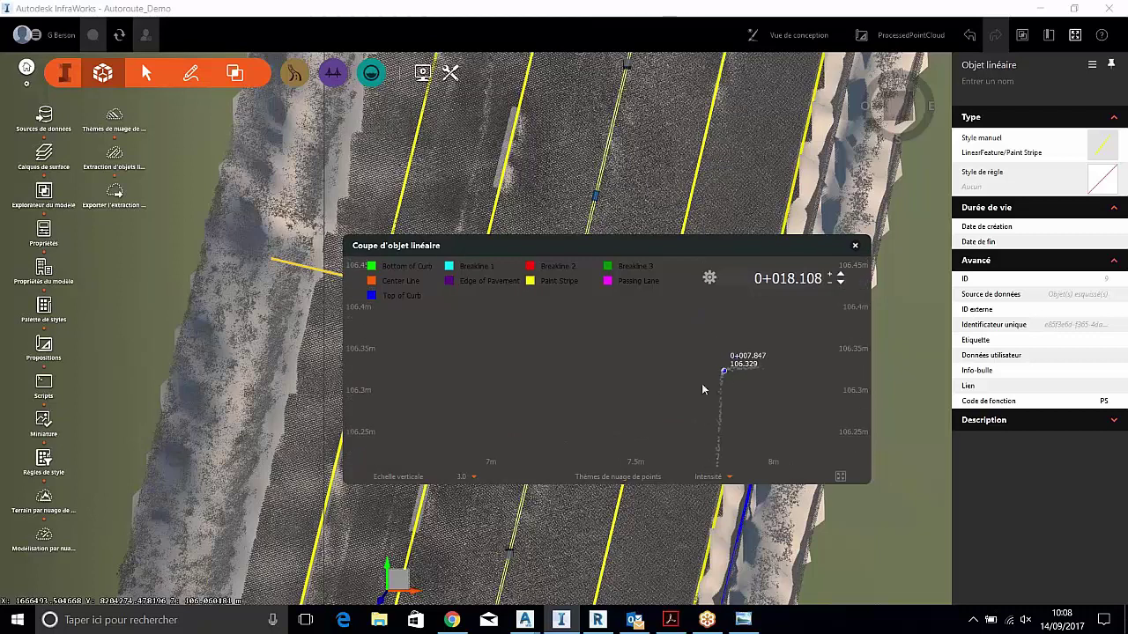
pyautogui.scroll(-2, 656, 379)
pyautogui.moveTo(654, 376); pyautogui.dragTo(659, 323)
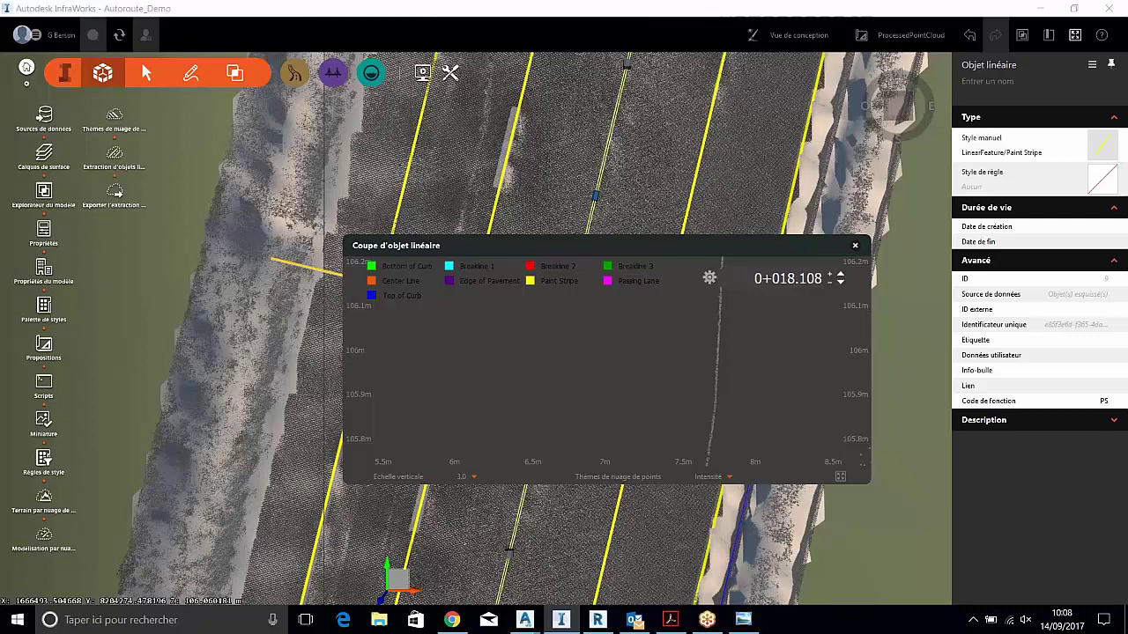
pyautogui.scroll(-2, 661, 344)
pyautogui.scroll(2, 693, 396)
pyautogui.click(696, 407)
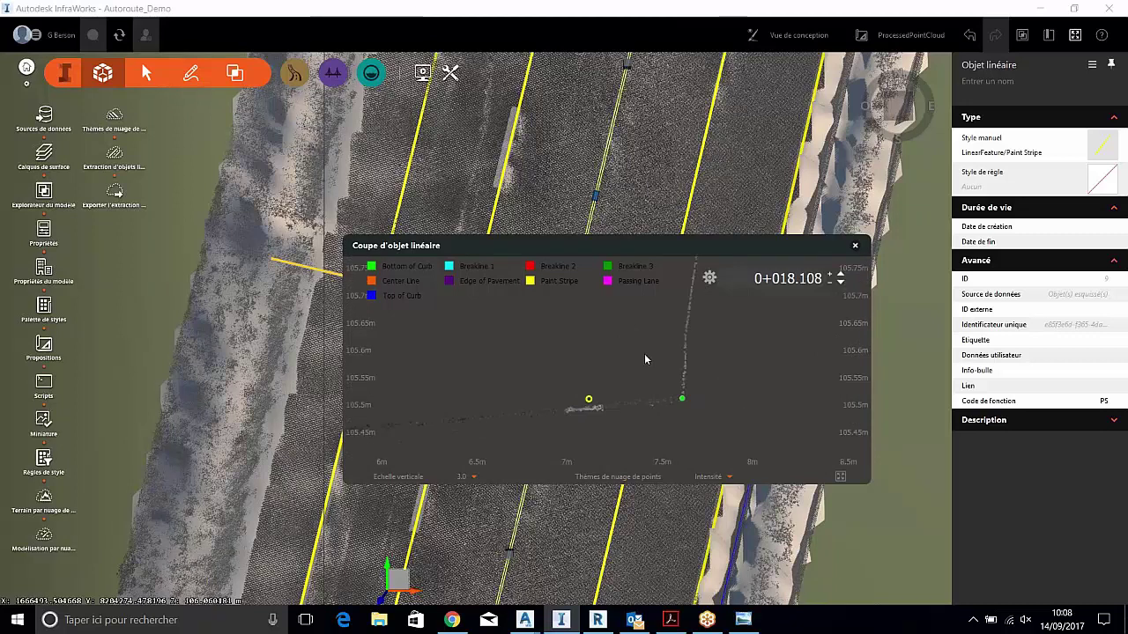
# Check the barrier points at station 0+018.108 and align the outer paint stripe point with the scanned marking
pyautogui.scroll(-3, 656, 388)
pyautogui.scroll(-2, 657, 392)
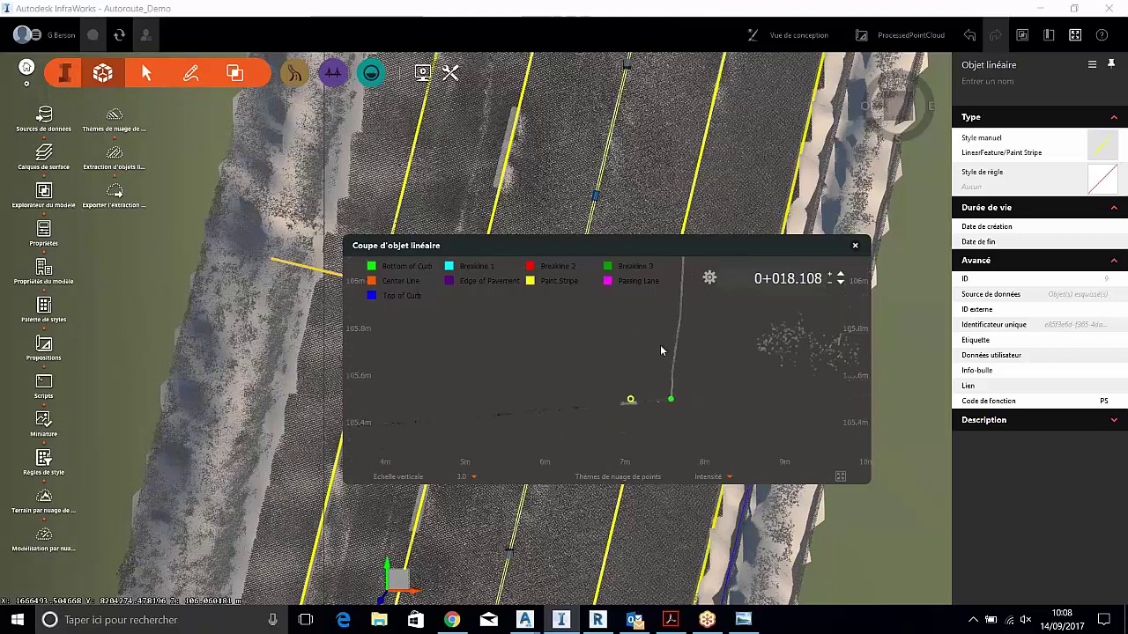
pyautogui.moveTo(670, 392); pyautogui.dragTo(674, 415)
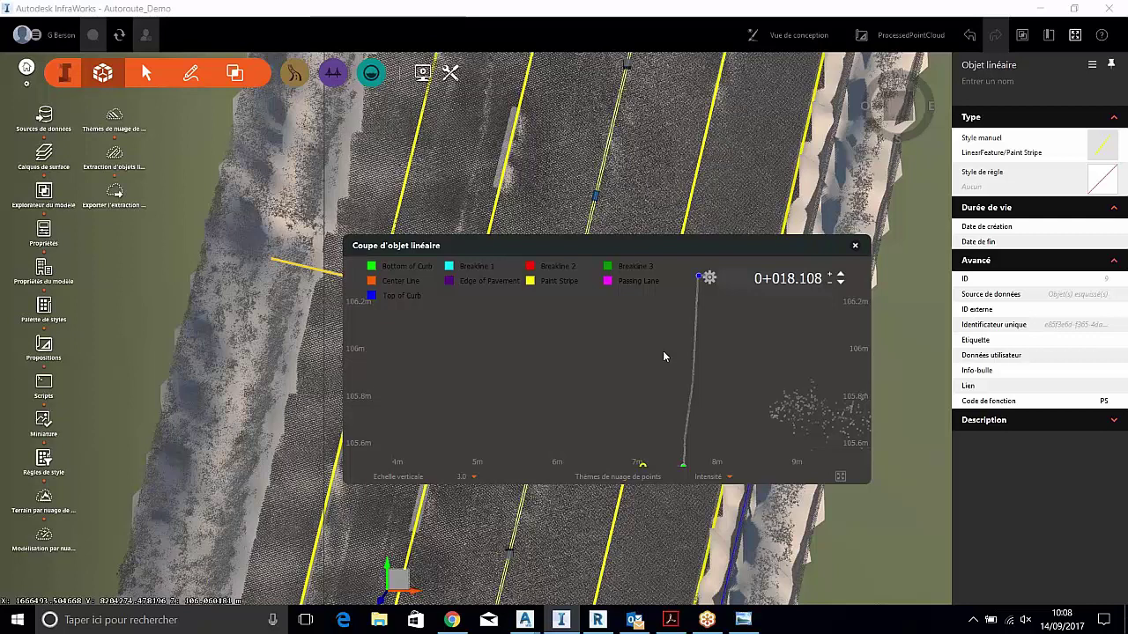
pyautogui.scroll(-3, 641, 374)
pyautogui.scroll(5, 656, 384)
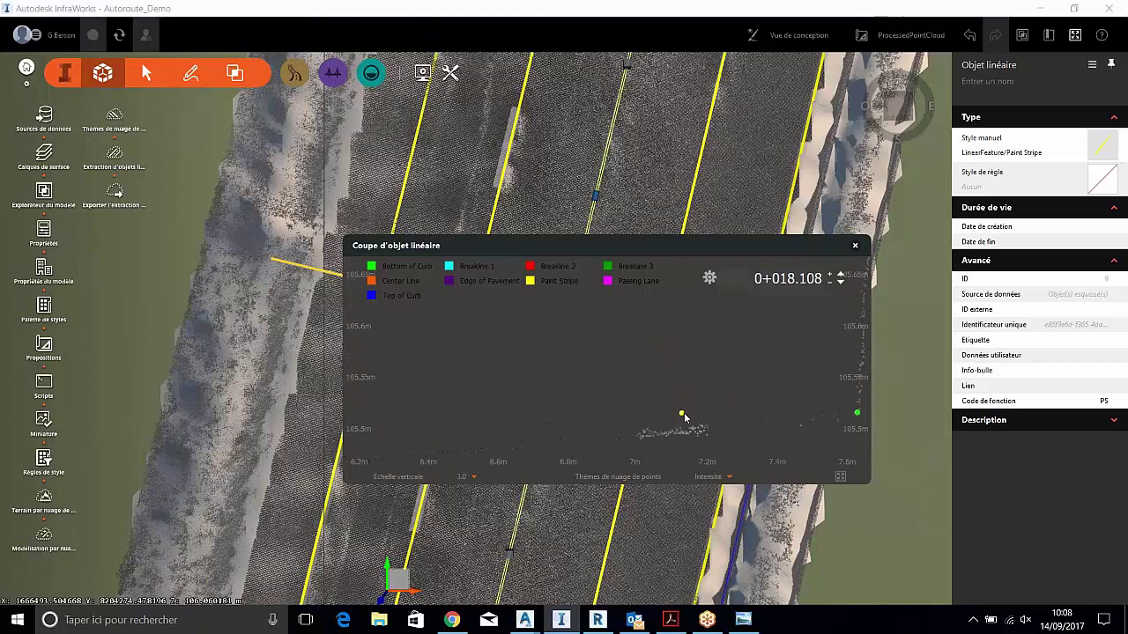
pyautogui.scroll(-4, 675, 378)
pyautogui.moveTo(665, 355); pyautogui.dragTo(692, 385)
# Advance the section to station 0+028.253 and fit its curb points and outer paint stripe point to the scanned barrier and marking
pyautogui.click(841, 277)
pyautogui.scroll(4, 731, 345)
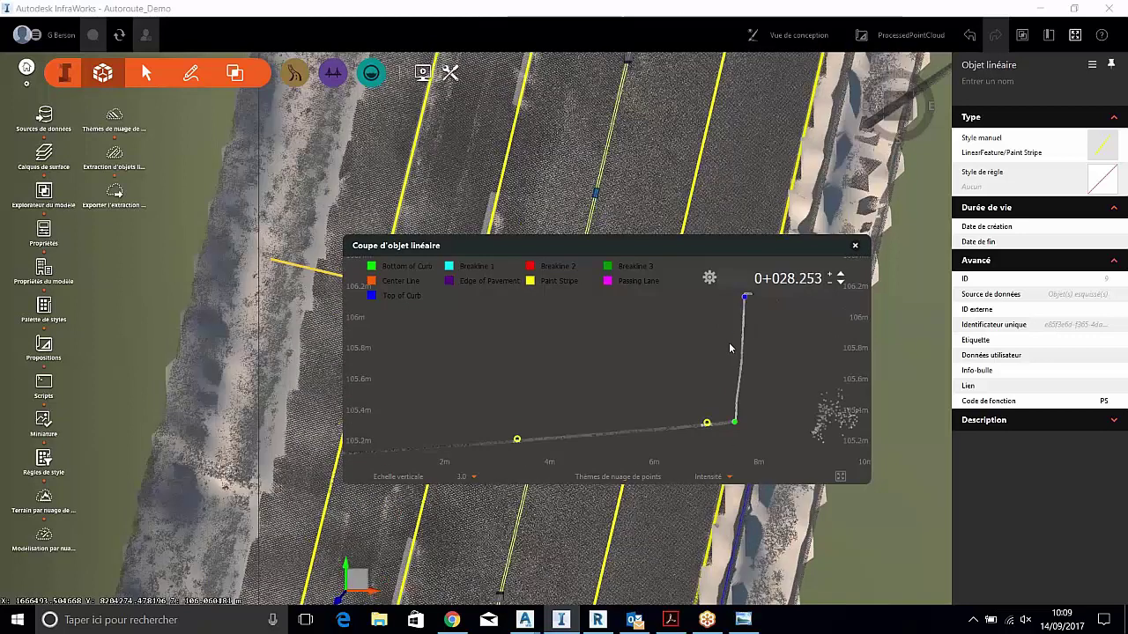
pyautogui.click(736, 340)
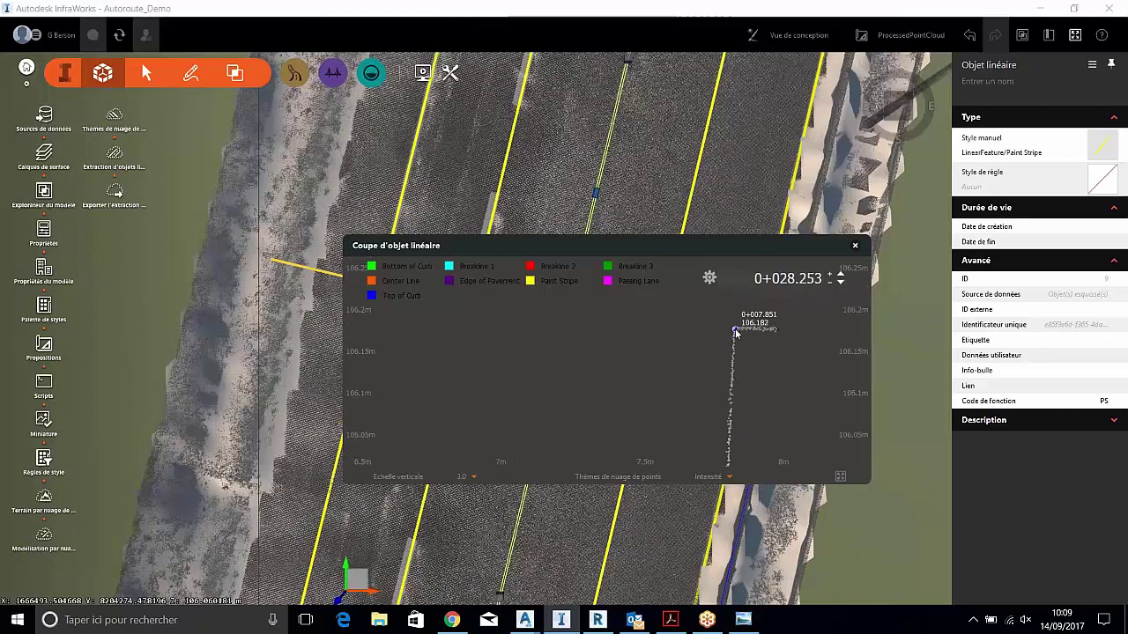
pyautogui.moveTo(676, 347)
pyautogui.mouseDown()
pyautogui.moveTo(667, 332)
pyautogui.moveTo(637, 412)
pyautogui.moveTo(657, 327)
pyautogui.moveTo(722, 390)
pyautogui.mouseUp()
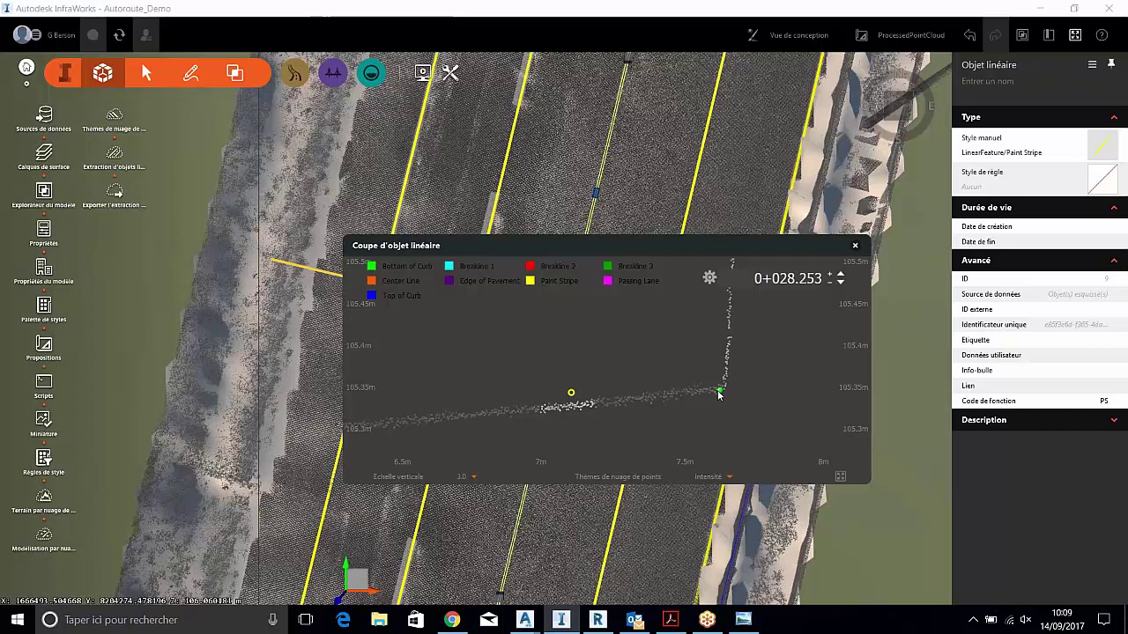
pyautogui.moveTo(722, 395)
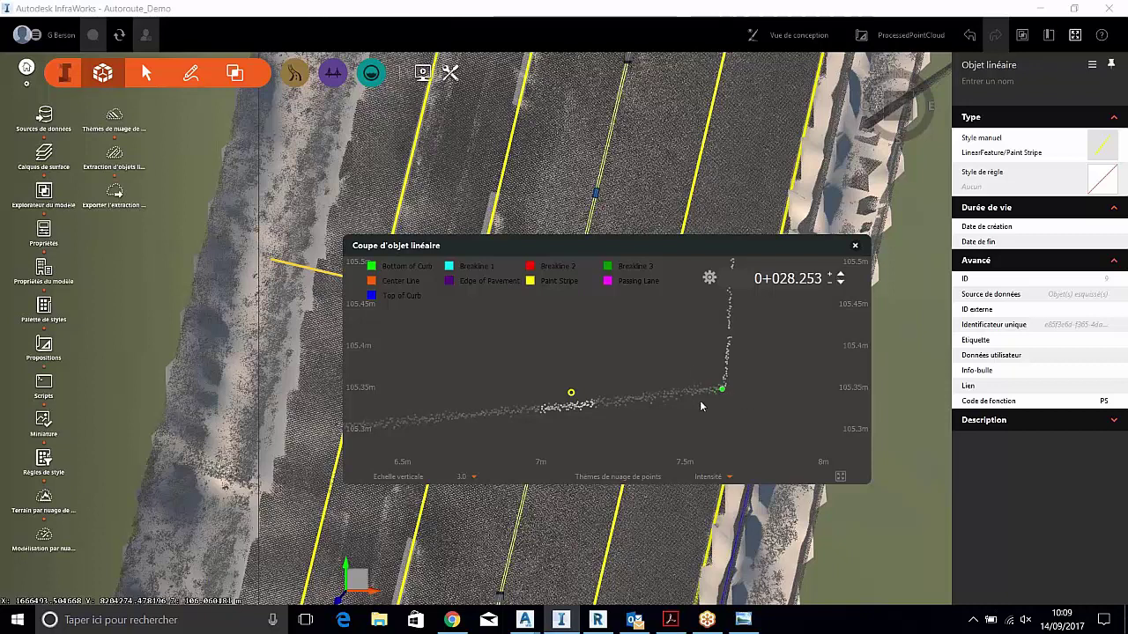
pyautogui.scroll(-1, 702, 403)
pyautogui.moveTo(726, 393); pyautogui.dragTo(734, 396)
pyautogui.moveTo(569, 401); pyautogui.dragTo(575, 411)
# Advance the section through stations 0+038.607, 0+058.625 and 0+081.937 to 0+099.844, fitting the curb points to the barrier profile
pyautogui.scroll(-4, 651, 360)
pyautogui.scroll(4, 682, 335)
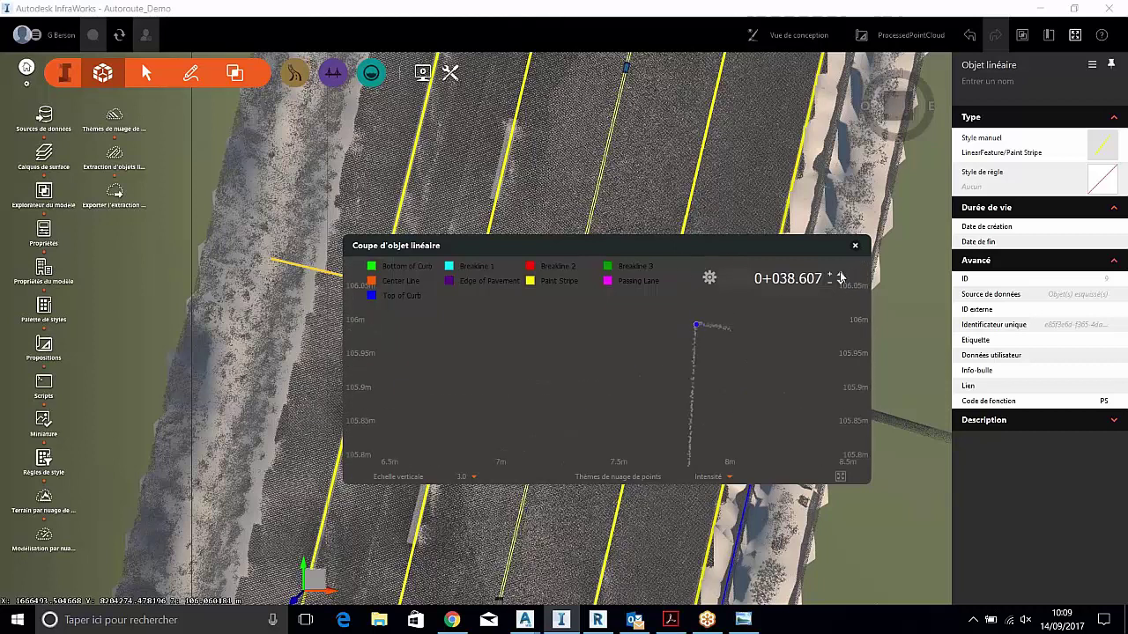
pyautogui.press('Up')
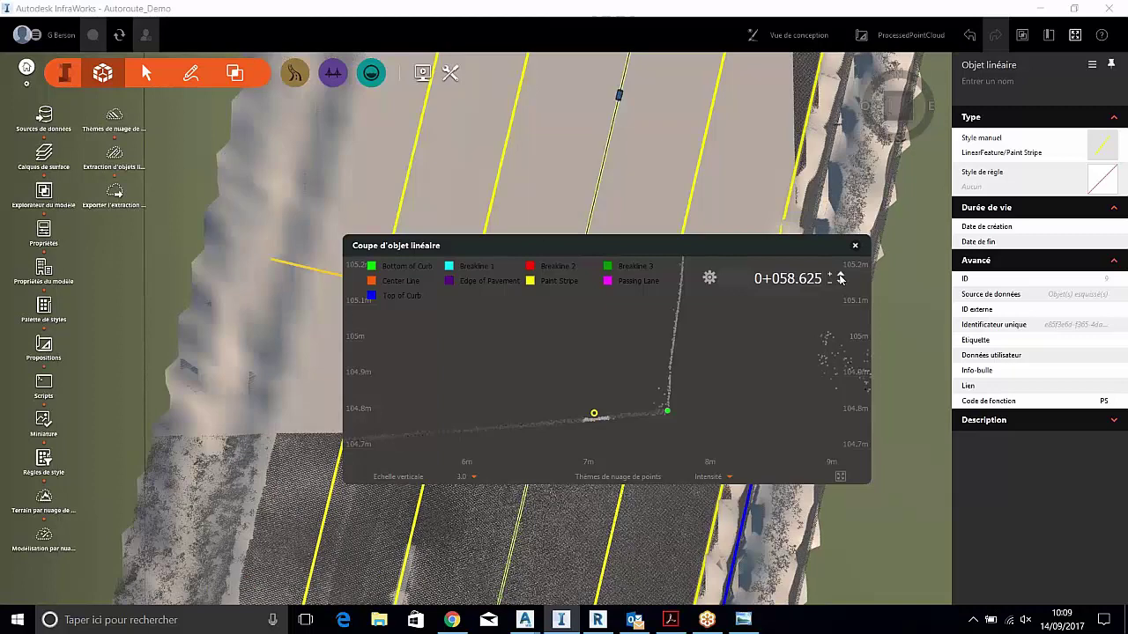
pyautogui.click(841, 279)
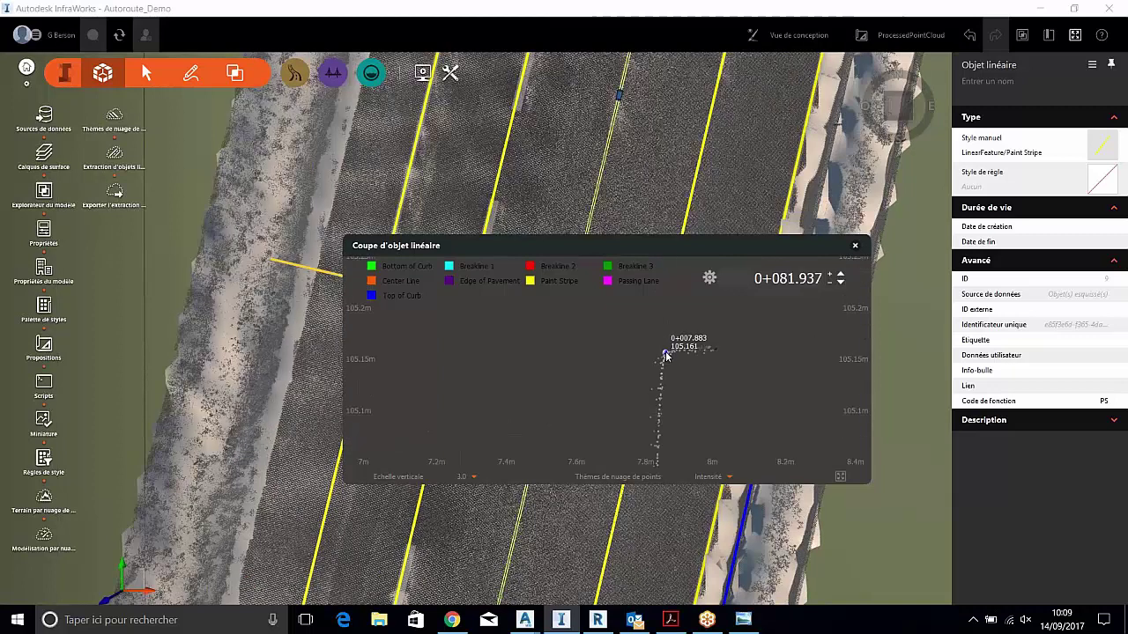
pyautogui.click(840, 278)
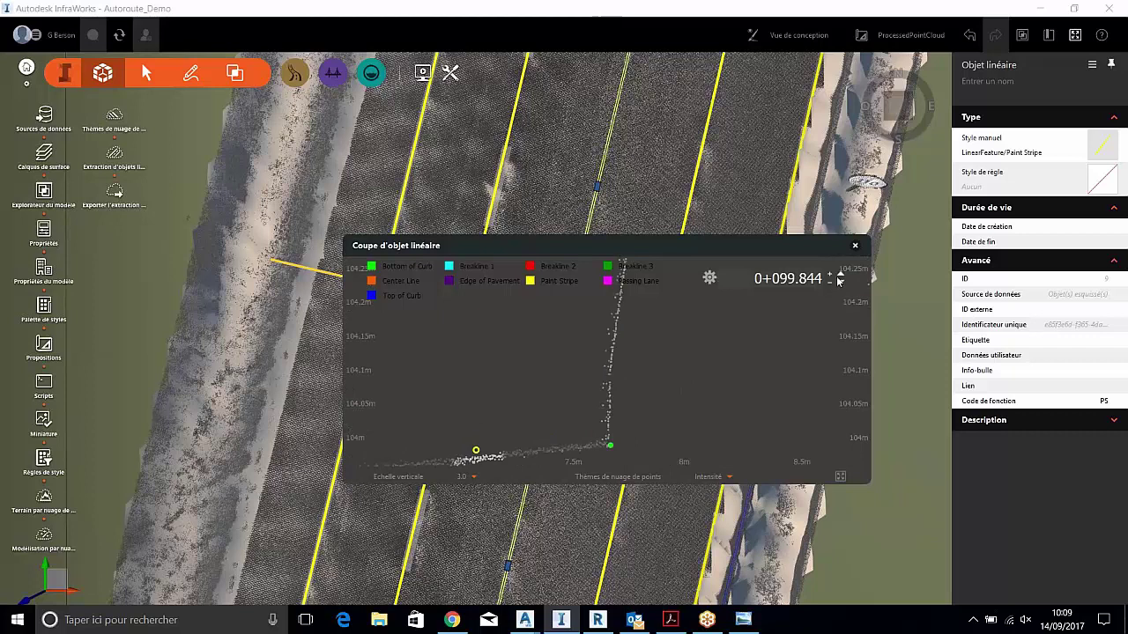
# Continue to station 0+122.990, align the outer paint stripe point with the scanned marking, and close the cross-section view
pyautogui.scroll(-1, 693, 370)
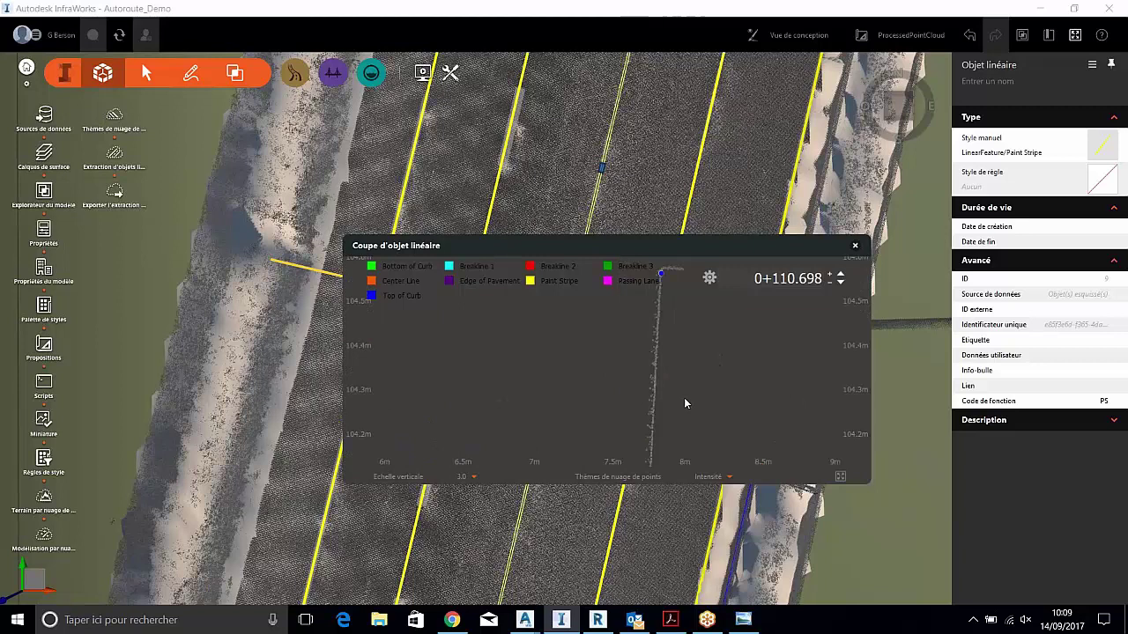
pyautogui.scroll(-1, 684, 403)
pyautogui.moveTo(662, 329)
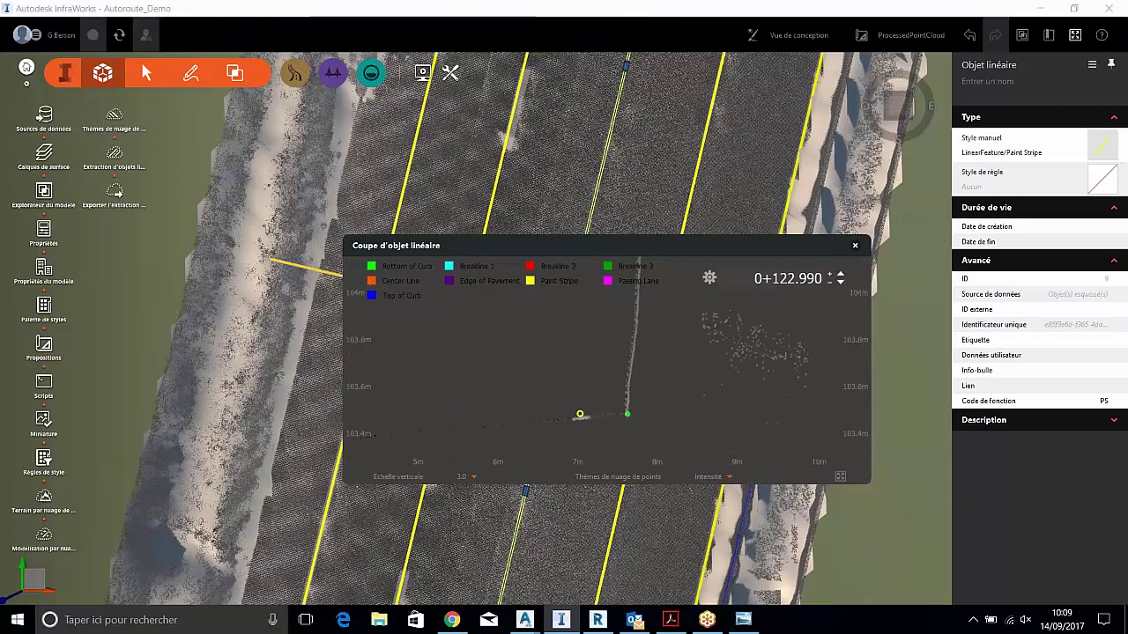
pyautogui.scroll(2, 632, 415)
pyautogui.moveTo(507, 418)
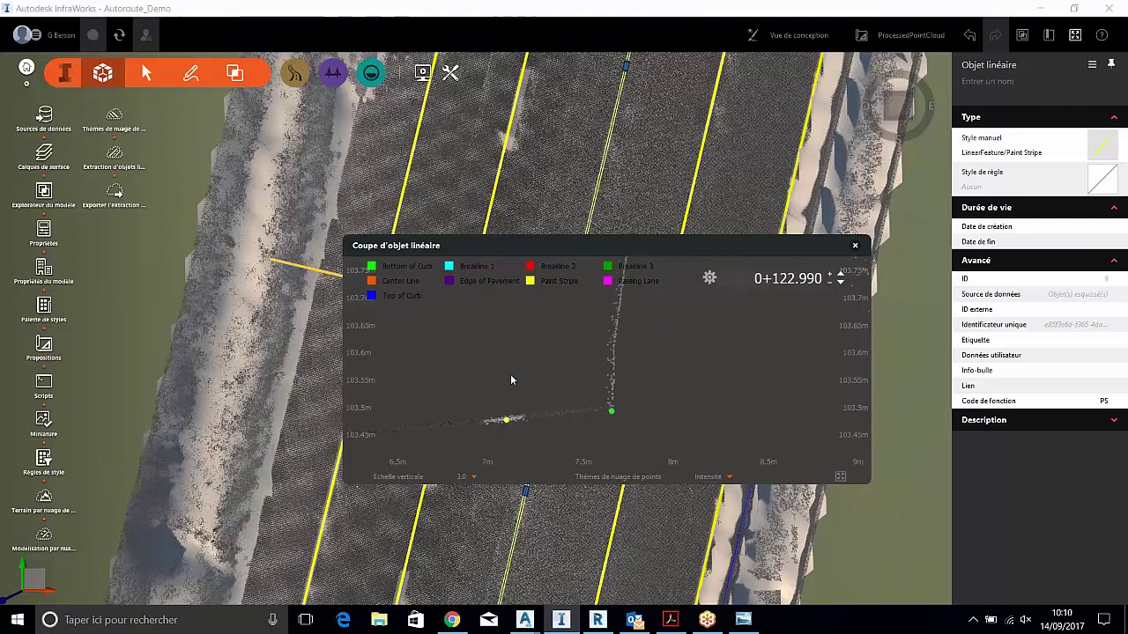
pyautogui.click(854, 245)
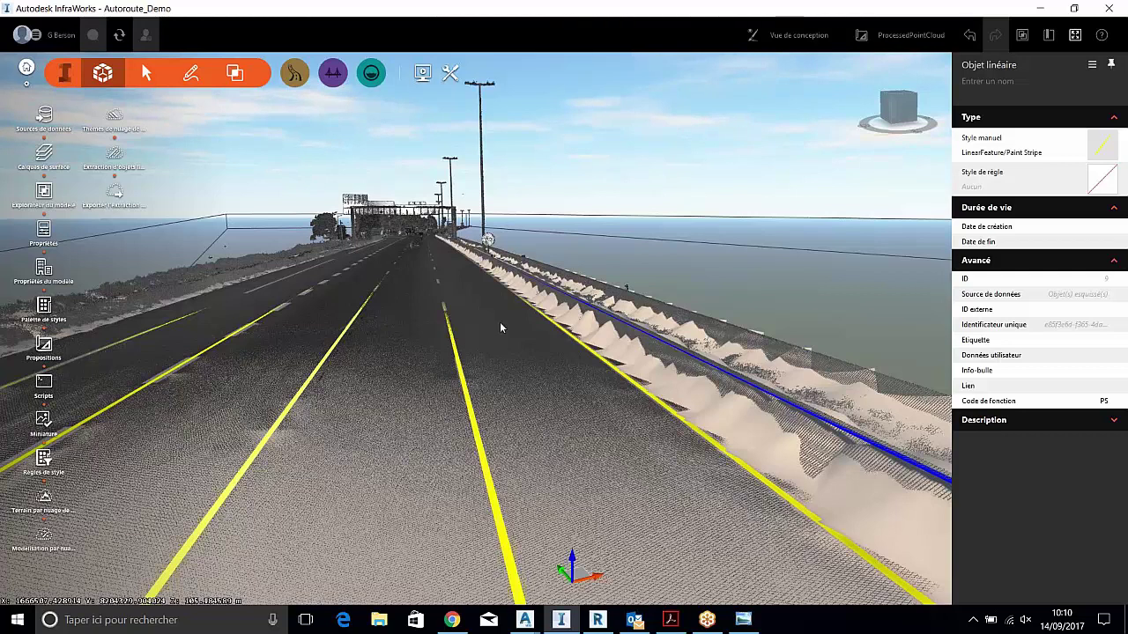
# Inspect the extracted paint stripes and the curb line along the barrier in perspective and from above at the road's southern end
pyautogui.scroll(-1, 501, 327)
pyautogui.moveTo(500, 327); pyautogui.dragTo(523, 389)
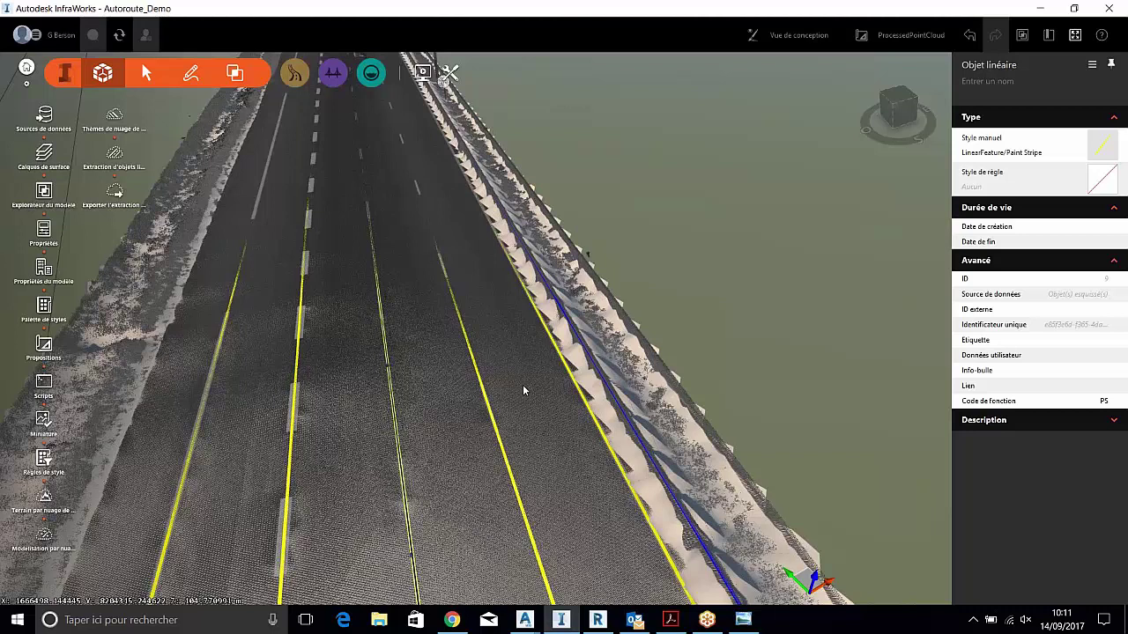
pyautogui.scroll(-3, 490, 358)
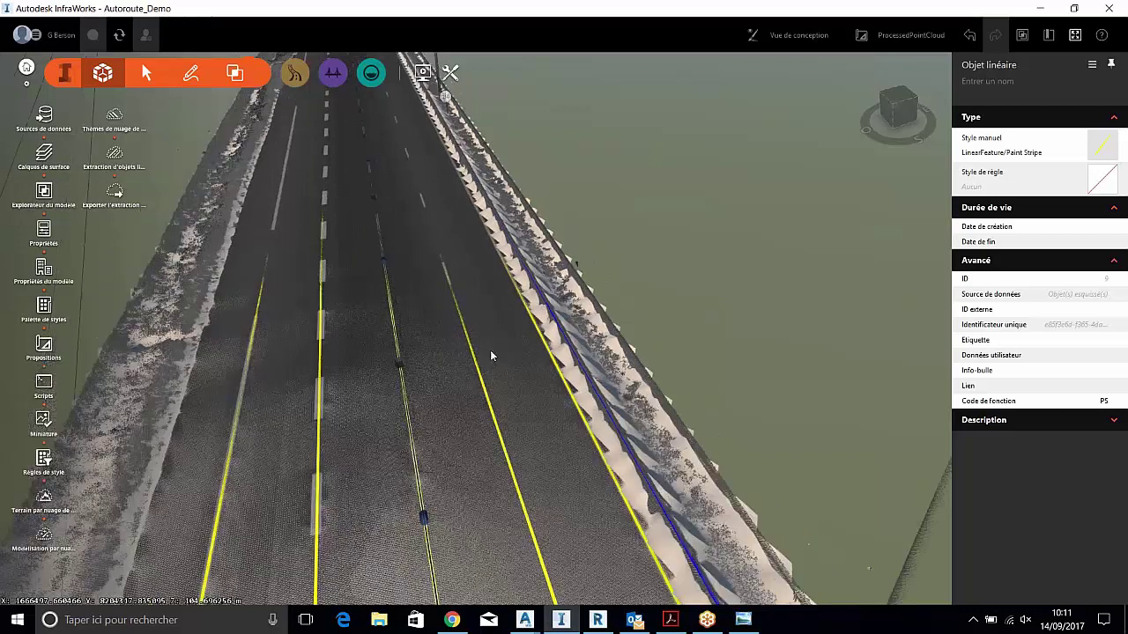
pyautogui.moveTo(494, 375); pyautogui.dragTo(438, 355, button='middle')
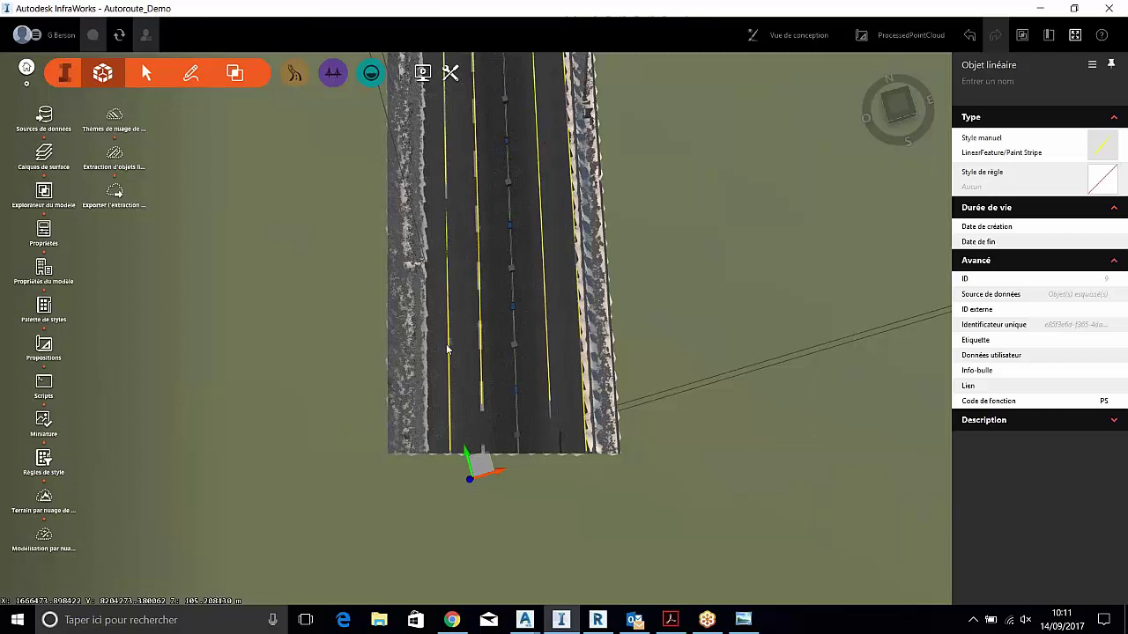
pyautogui.scroll(1, 461, 368)
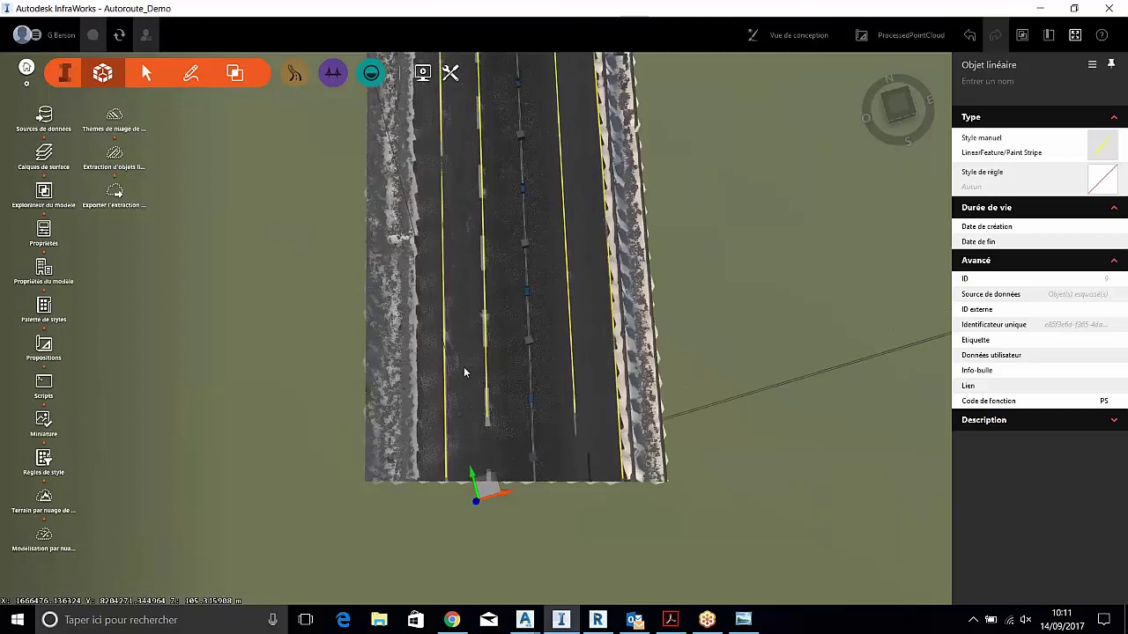
pyautogui.scroll(2, 467, 368)
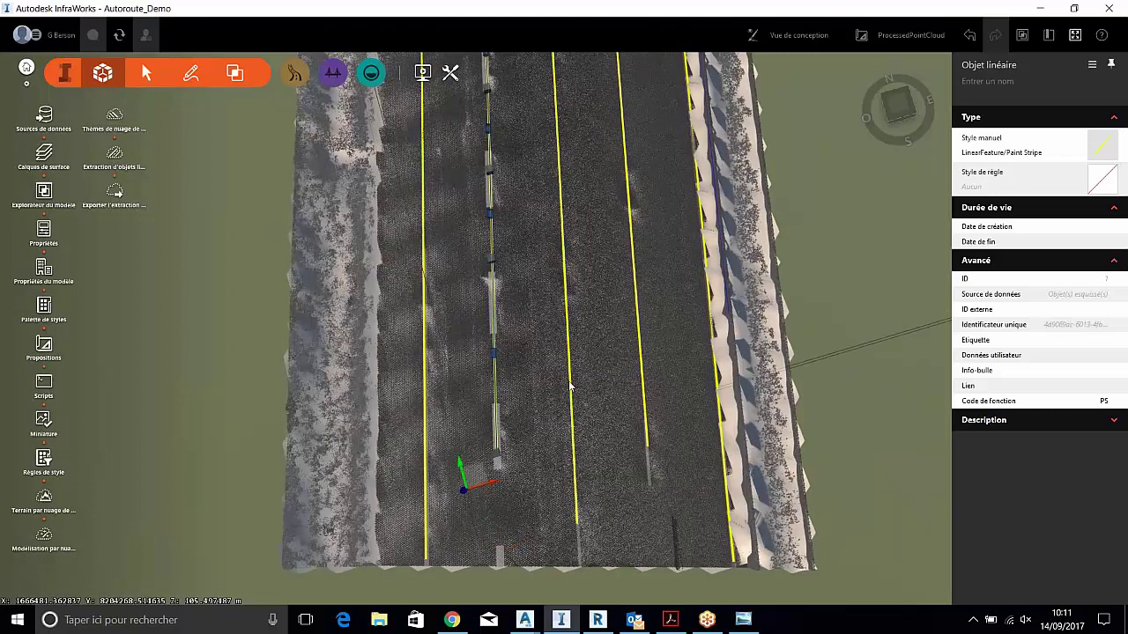
# Select the middle paint stripe and examine its southern end against the neighbouring lane markings
pyautogui.click(570, 386)
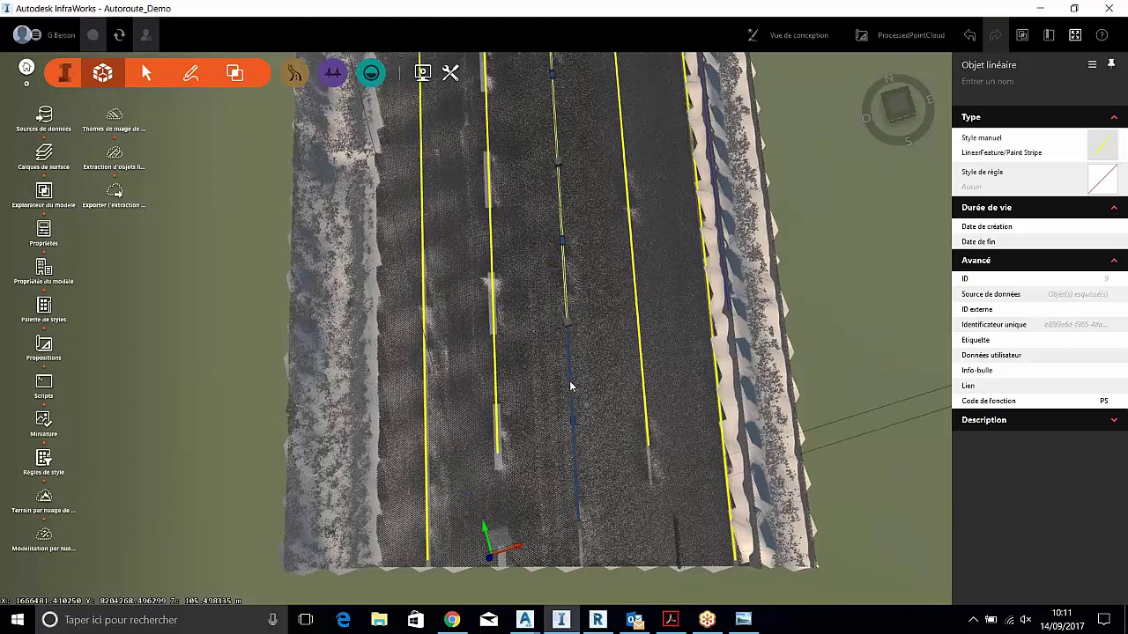
pyautogui.scroll(-2, 606, 380)
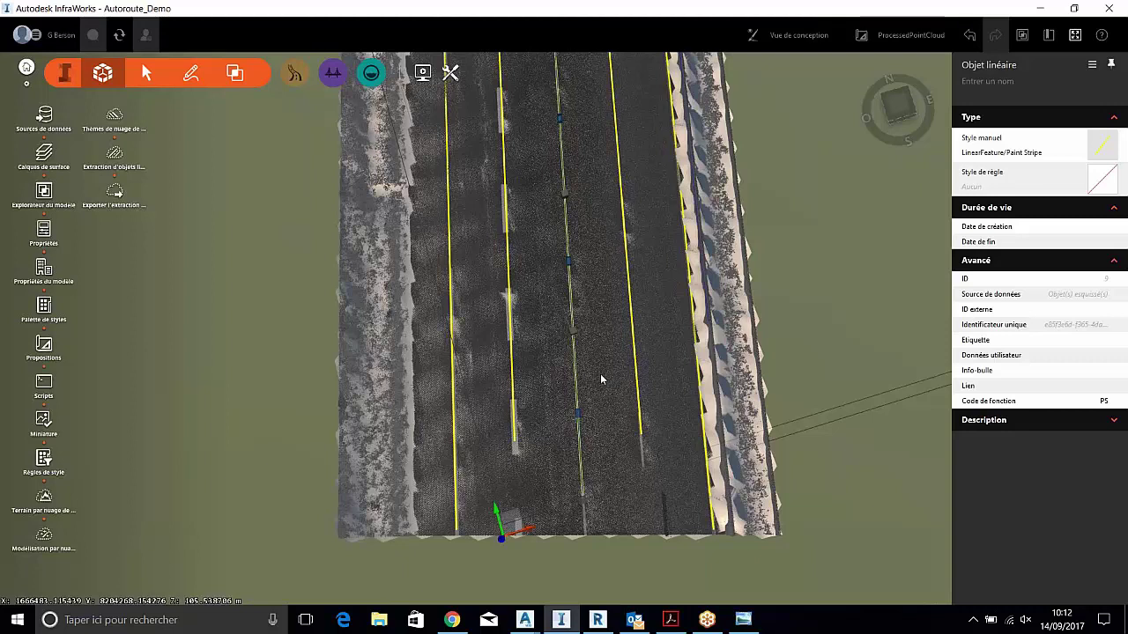
pyautogui.click(579, 373)
pyautogui.scroll(-6, 591, 354)
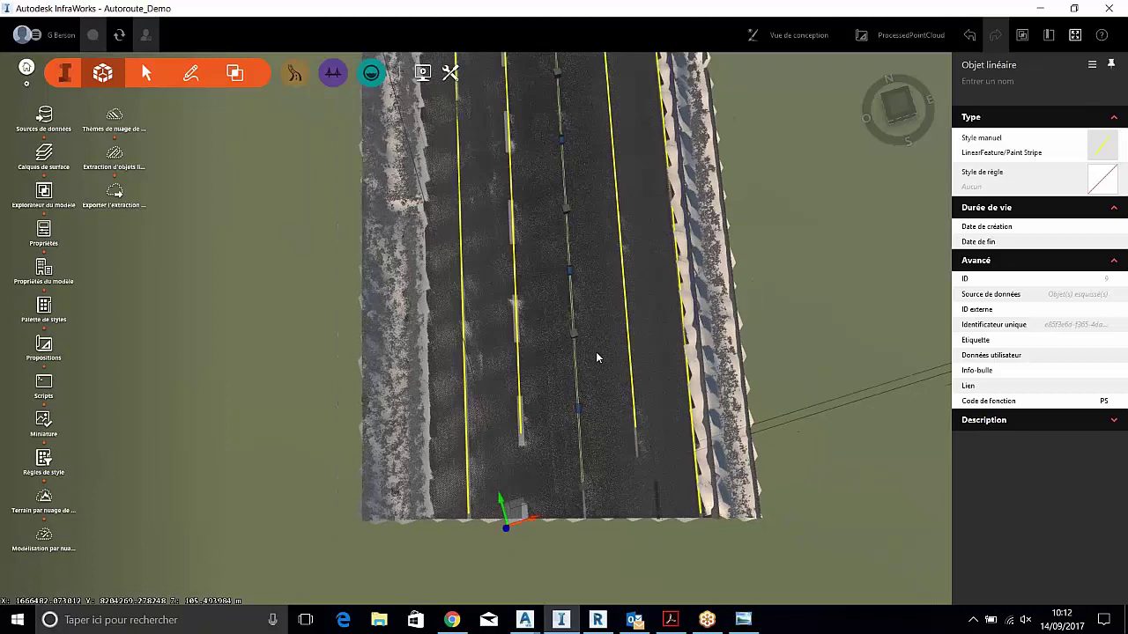
# Generate transverse lines along the middle paint stripe, 20 m long and 7.5 m apart, with 0.5 m vertex spacing and minimum-elevation draping
pyautogui.scroll(2, 600, 338)
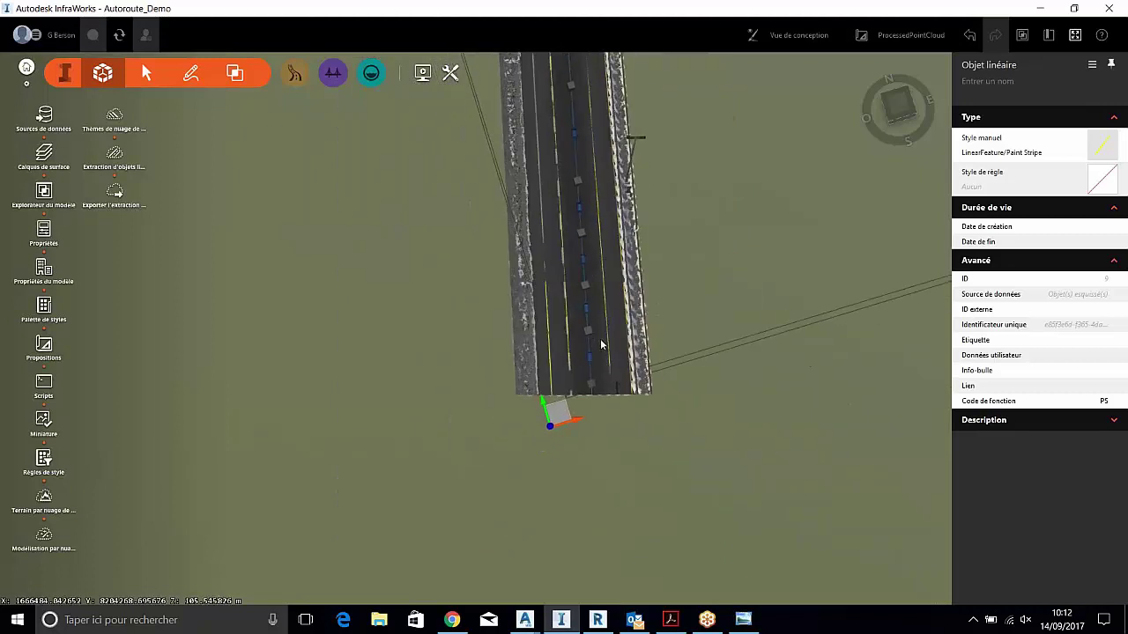
pyautogui.scroll(5, 602, 346)
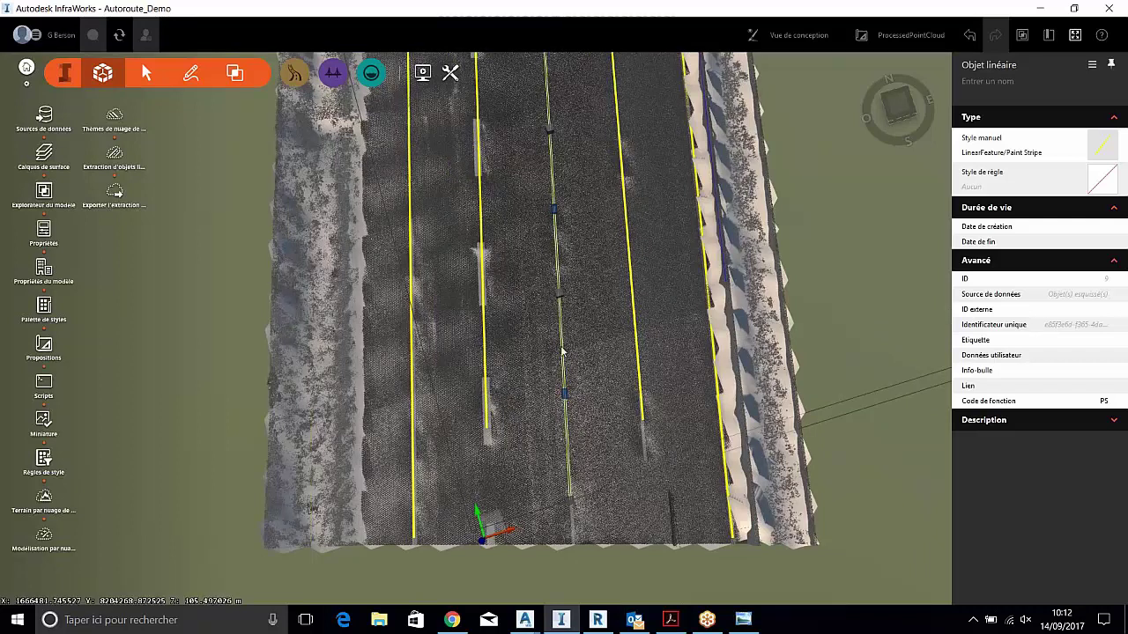
pyautogui.rightClick(561, 348)
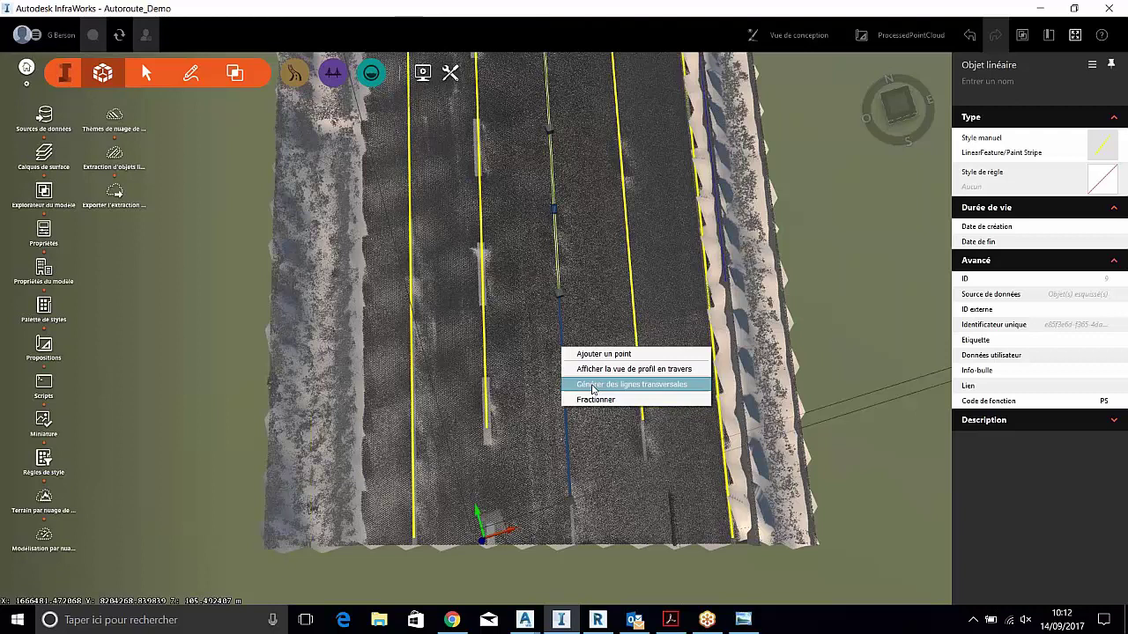
pyautogui.click(593, 385)
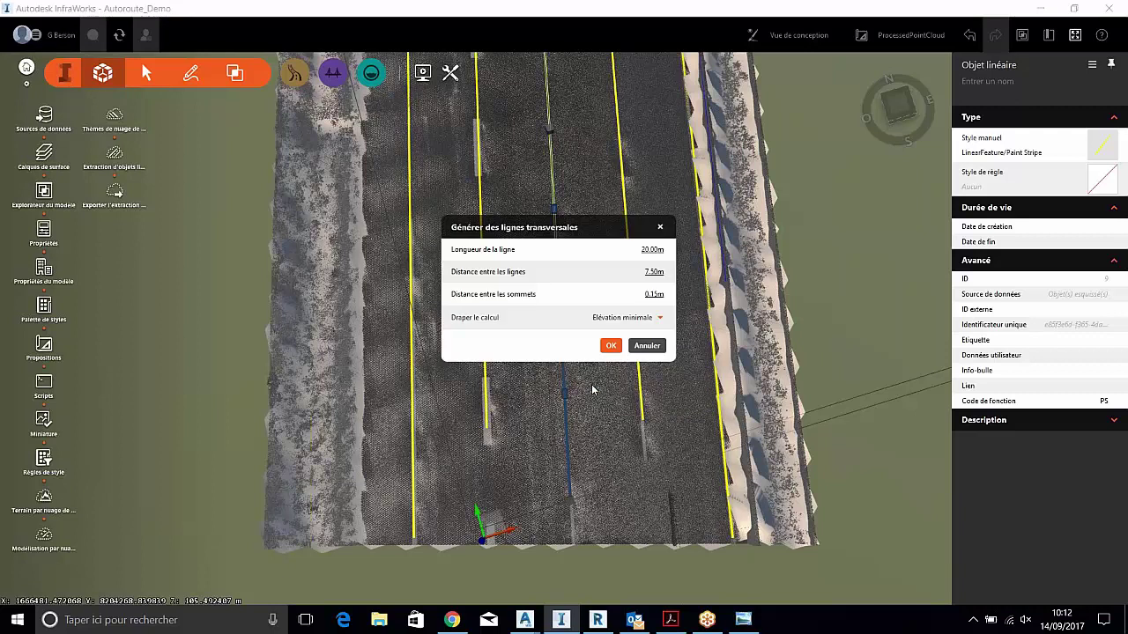
pyautogui.click(656, 293)
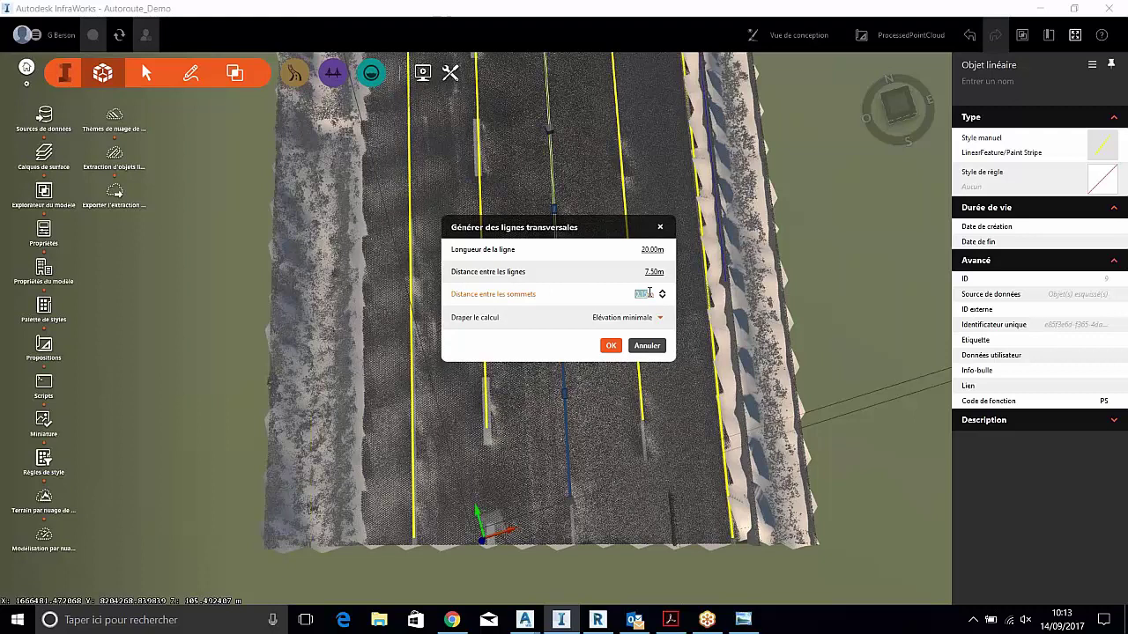
pyautogui.press('BackSpace')
pyautogui.write('0.5')
pyautogui.click(639, 273)
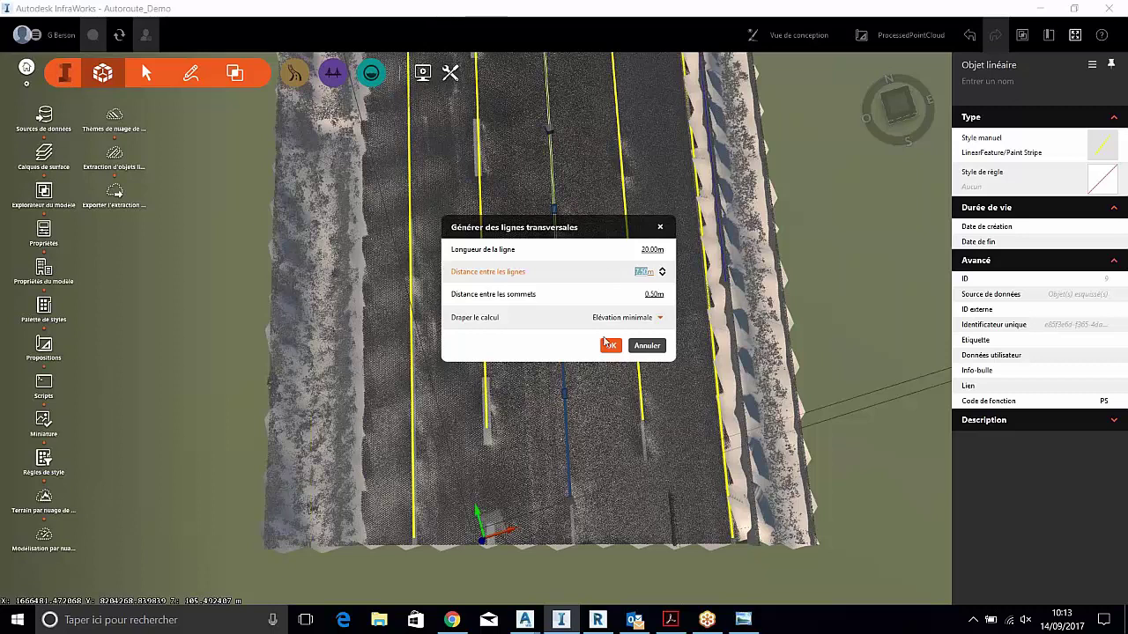
pyautogui.click(660, 319)
pyautogui.click(660, 319)
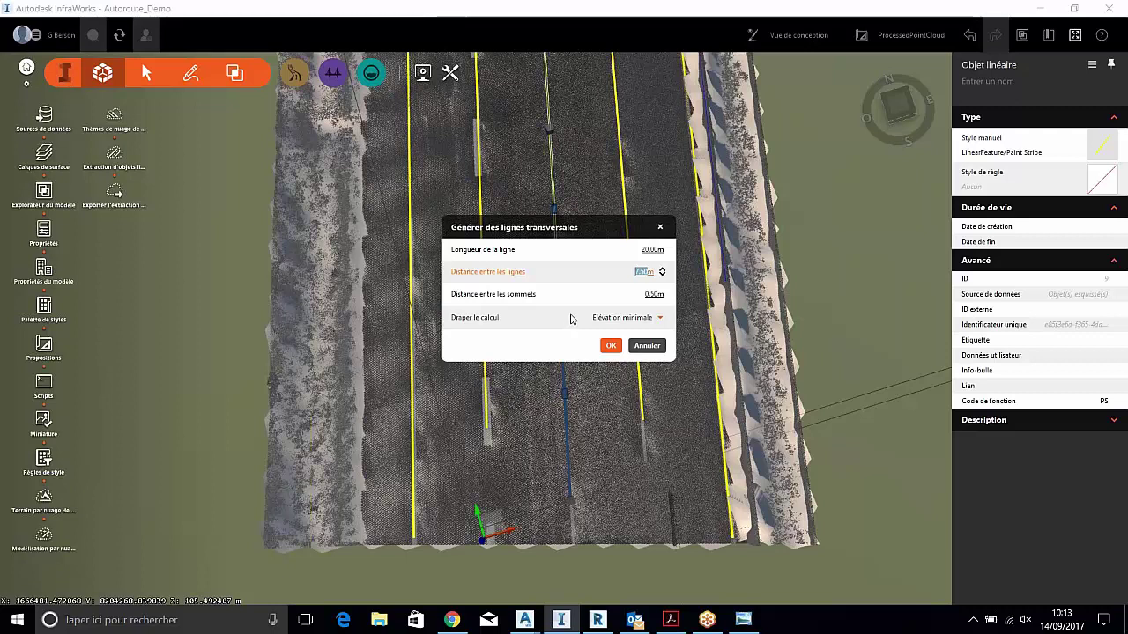
pyautogui.click(613, 345)
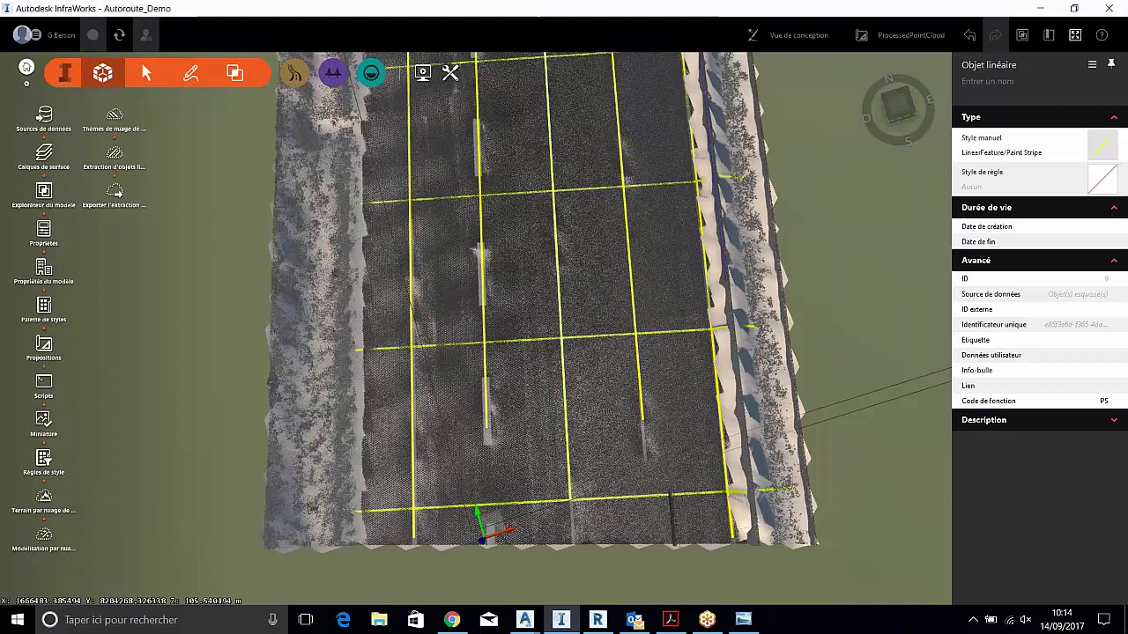
# Select the second transverse line from the road's southern end and examine its vertices up close
pyautogui.click(596, 335)
pyautogui.scroll(1, 588, 352)
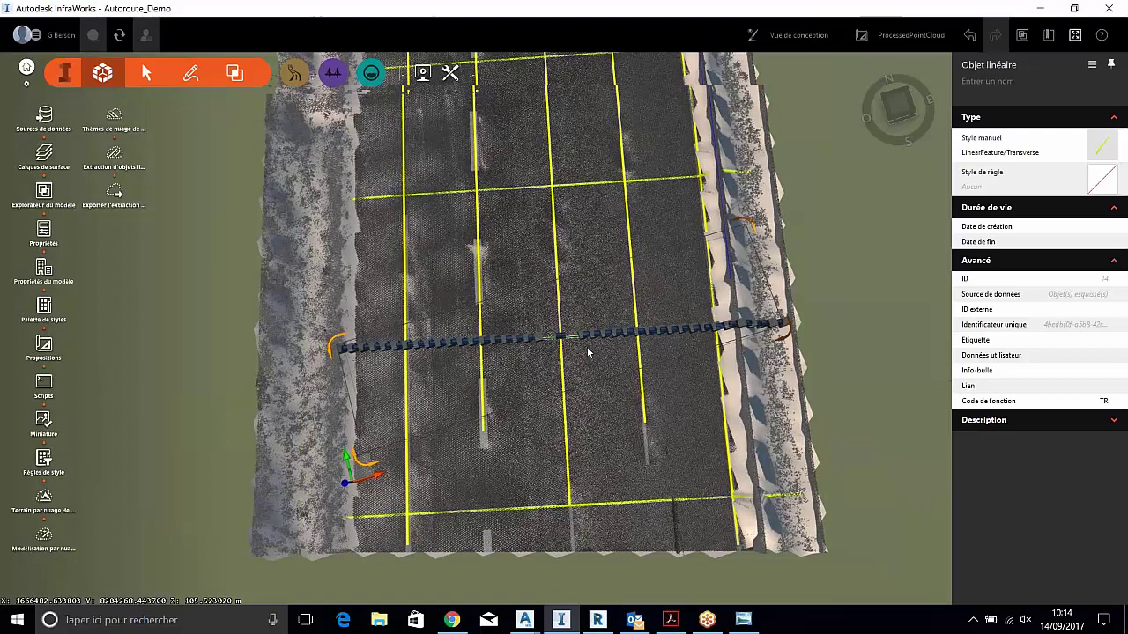
pyautogui.scroll(2, 589, 352)
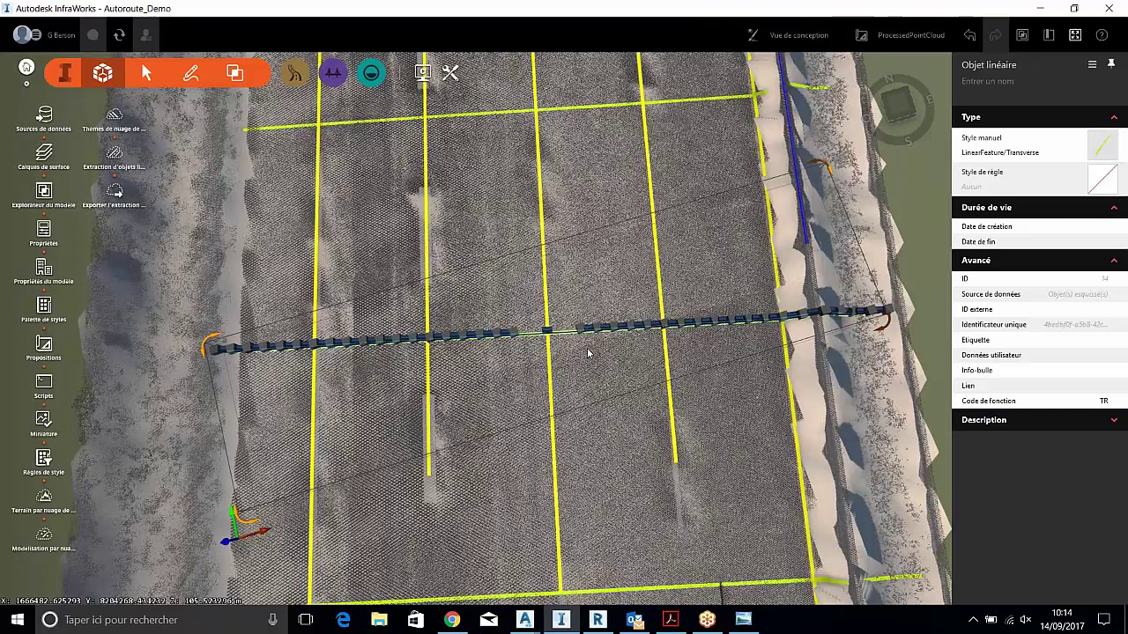
pyautogui.scroll(3, 588, 353)
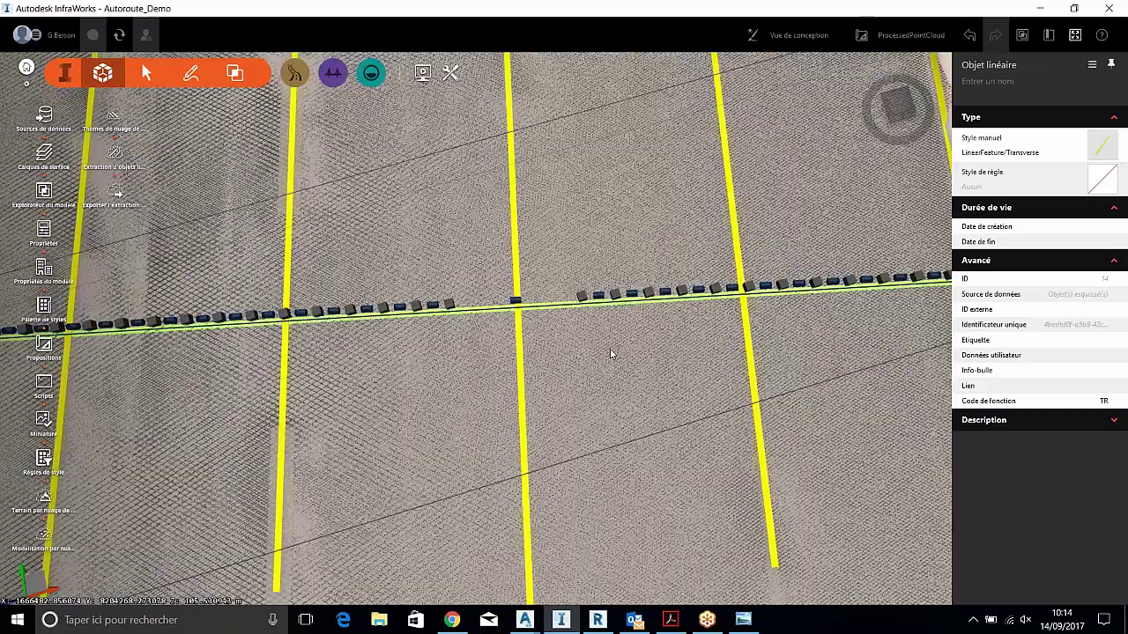
pyautogui.keyDown('shift'); pyautogui.moveTo(611, 350); pyautogui.dragTo(600, 303, button='middle'); pyautogui.keyUp('shift')
# Try to measure the point-to-point distance along the selected transverse line, starting just east of the middle paint stripe
pyautogui.click(234, 72)
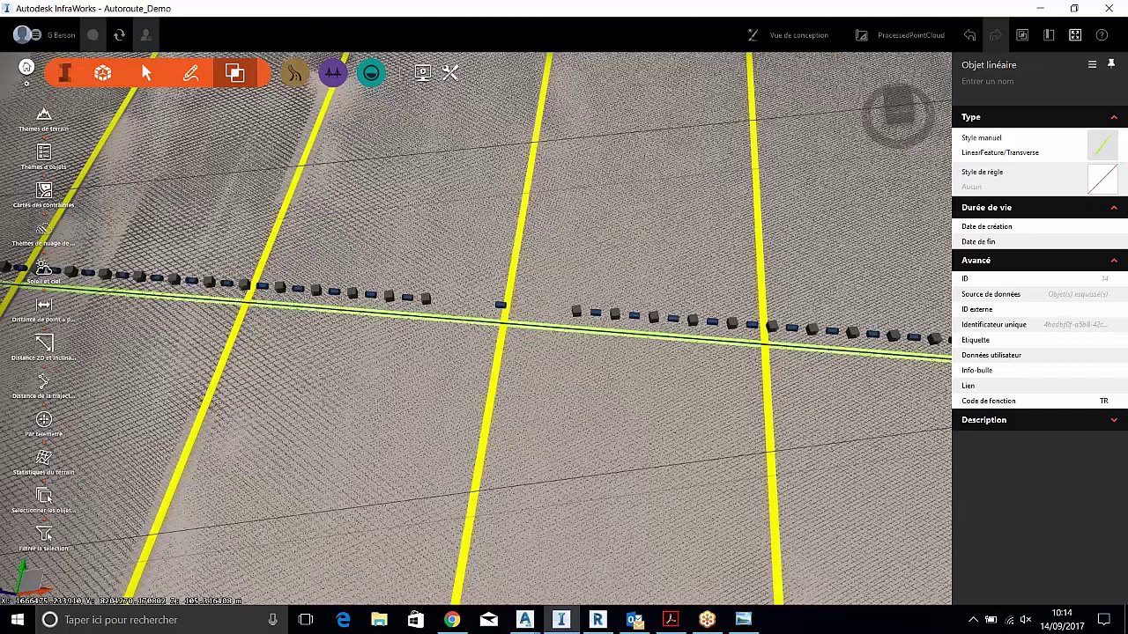
pyautogui.click(43, 314)
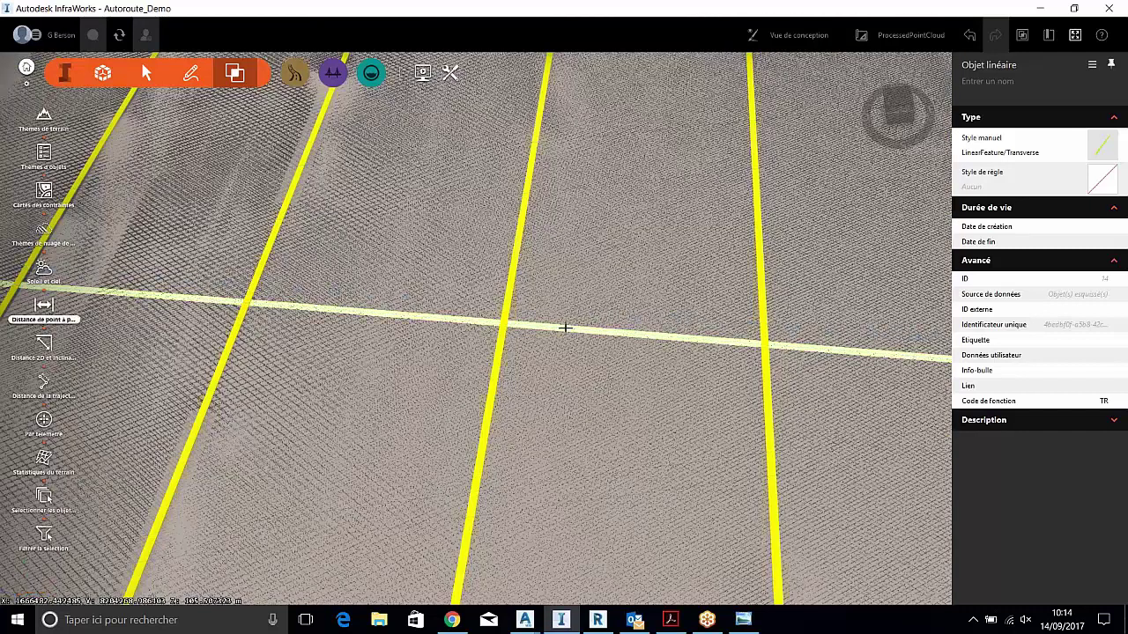
pyautogui.click(565, 328)
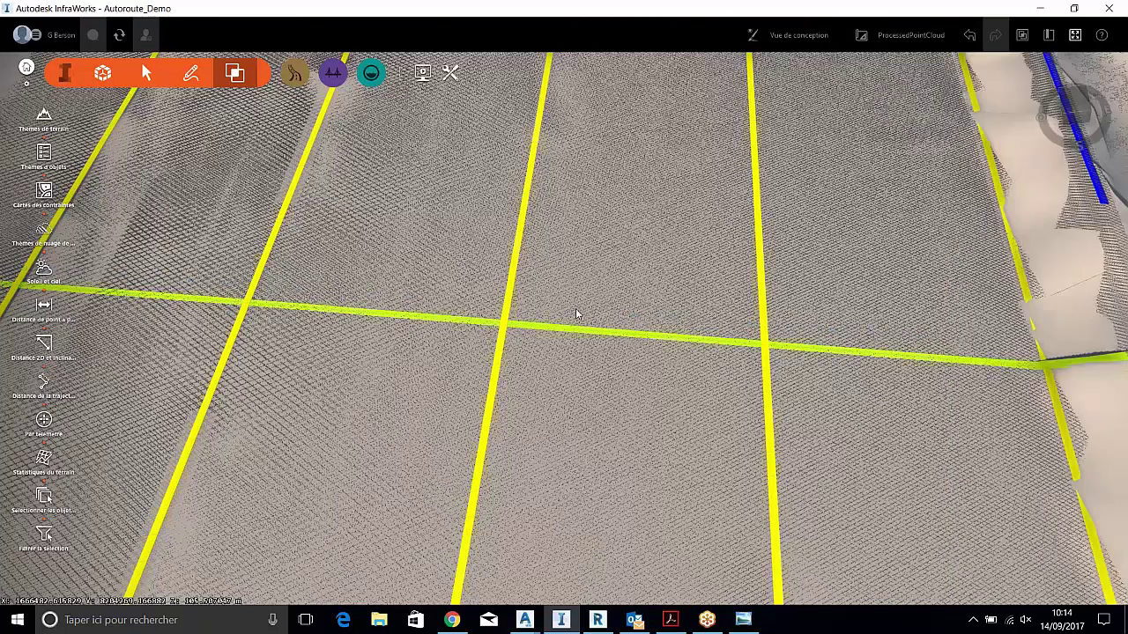
# Open the point cloud extraction export settings and review the format choices for linear features, transverse vertices and vertical features
pyautogui.moveTo(577, 314); pyautogui.dragTo(584, 245, button='middle')
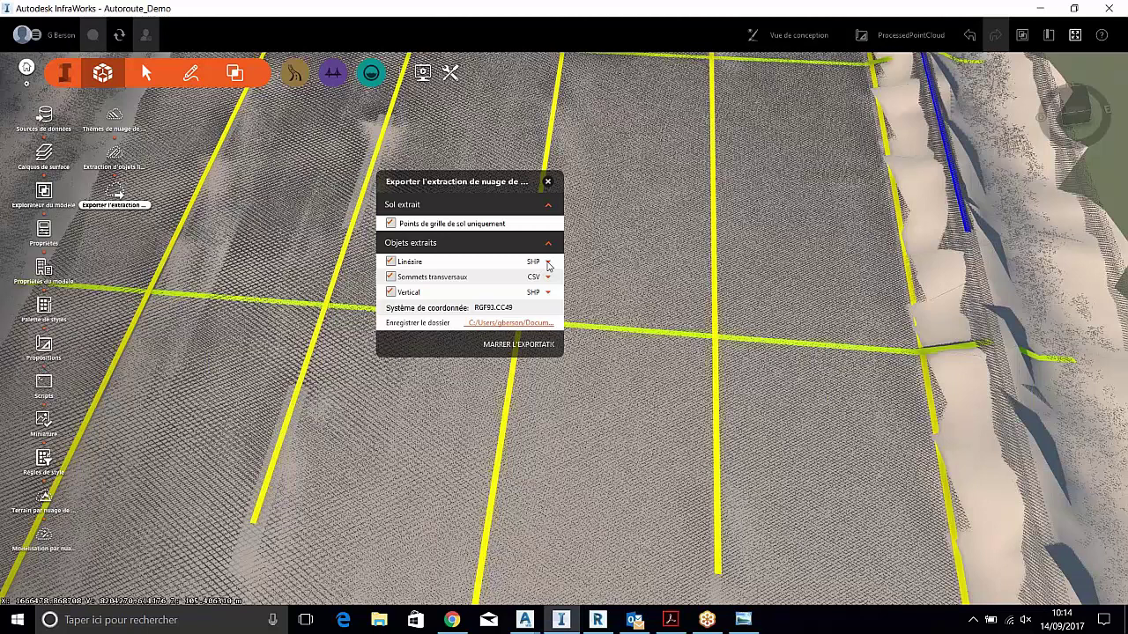
pyautogui.click(546, 264)
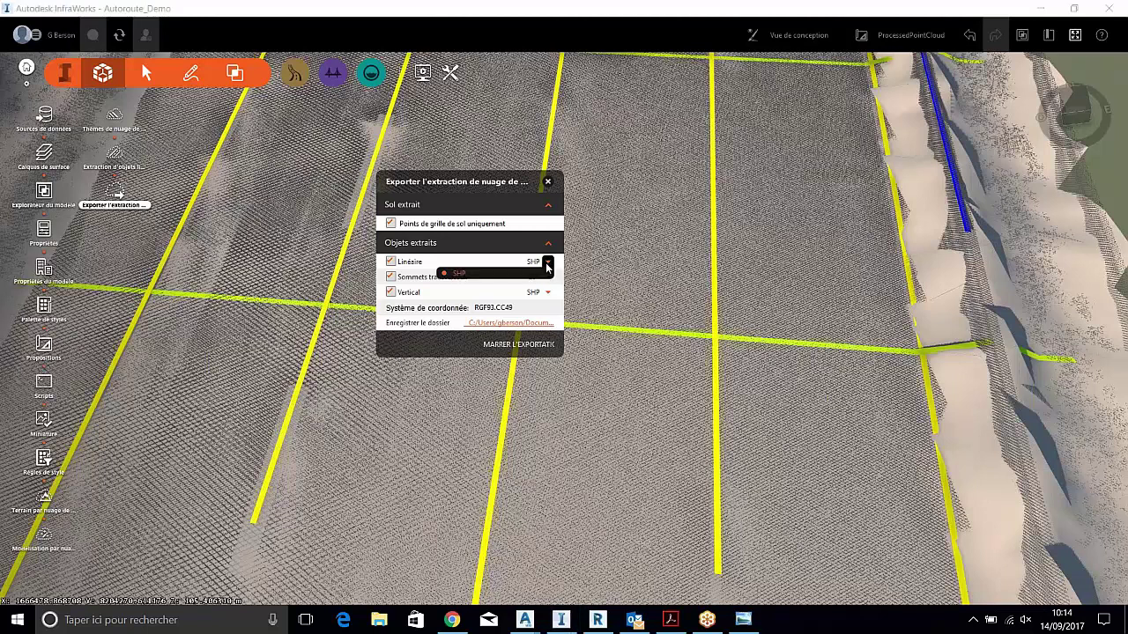
pyautogui.click(537, 262)
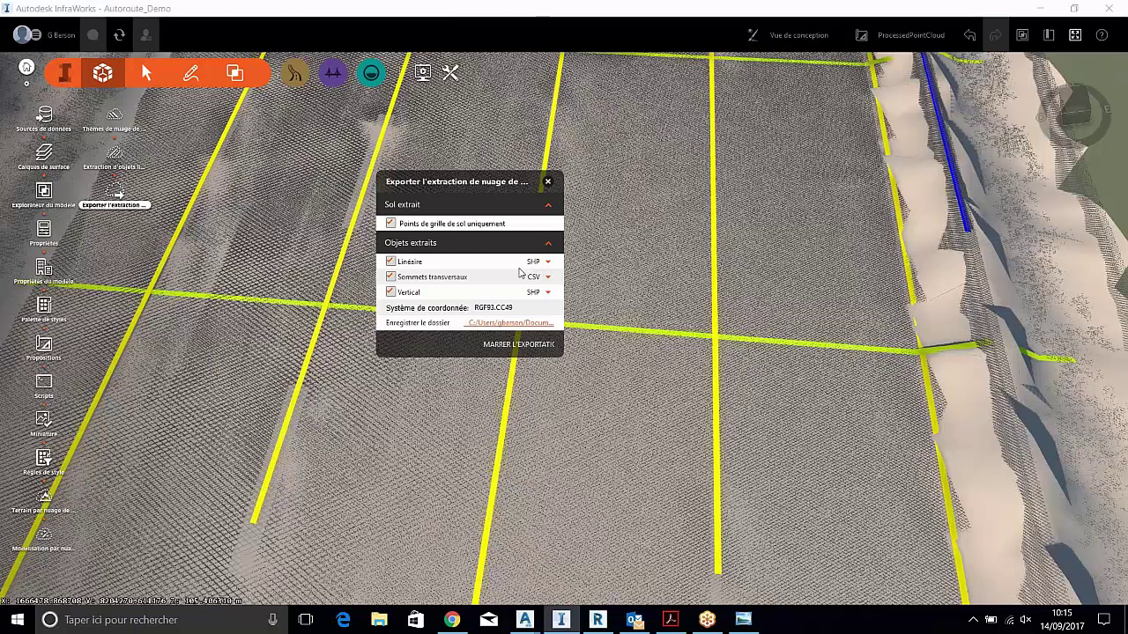
pyautogui.click(547, 279)
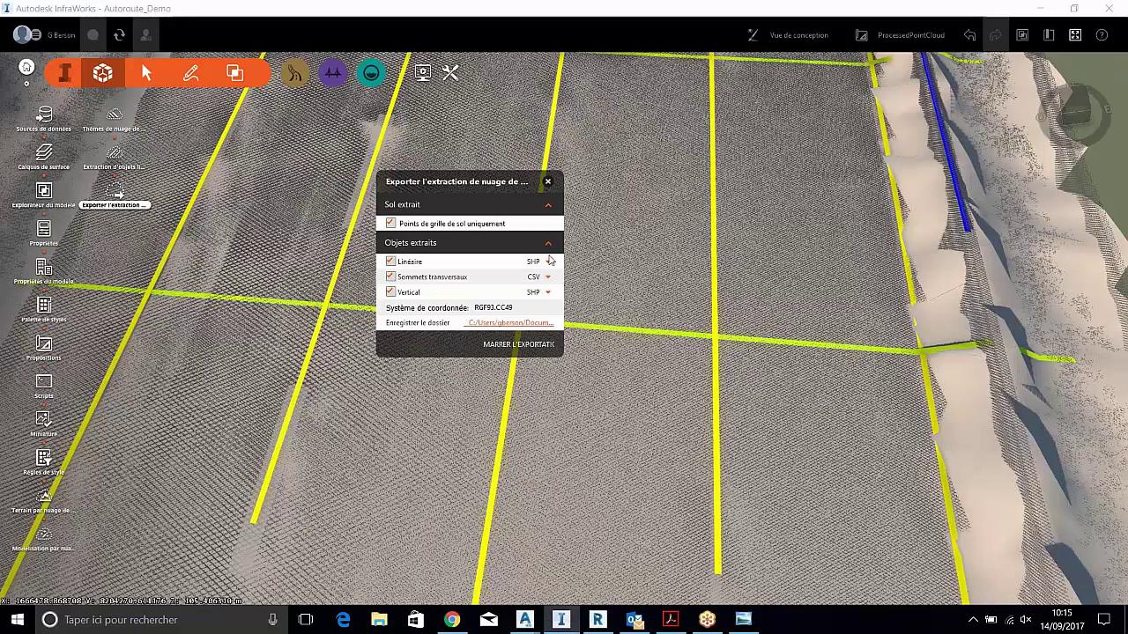
pyautogui.click(547, 262)
pyautogui.click(548, 264)
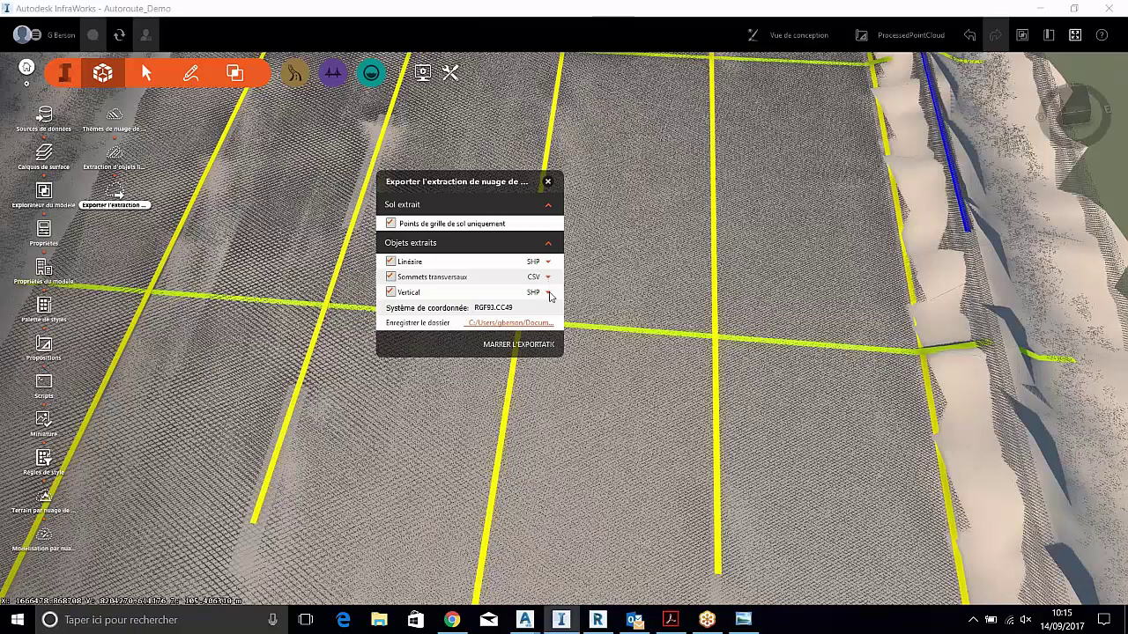
pyautogui.click(548, 291)
pyautogui.click(547, 292)
pyautogui.click(547, 277)
pyautogui.click(547, 276)
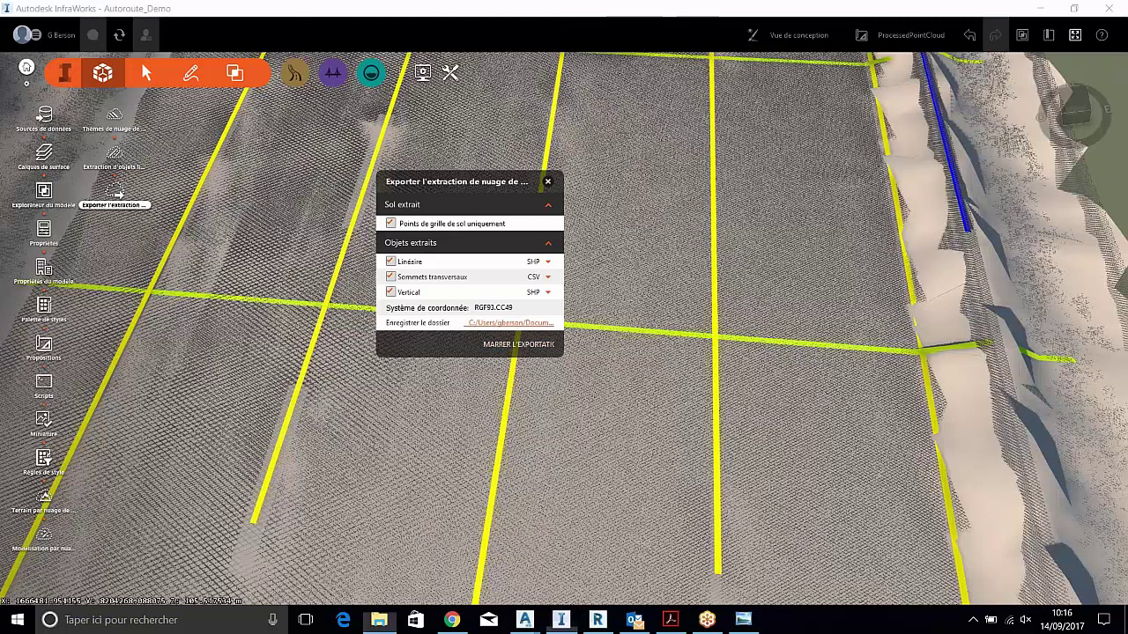
# Check that the USB drive (F:) is accessible in File Explorer, view its contents and close the window
pyautogui.click(379, 620)
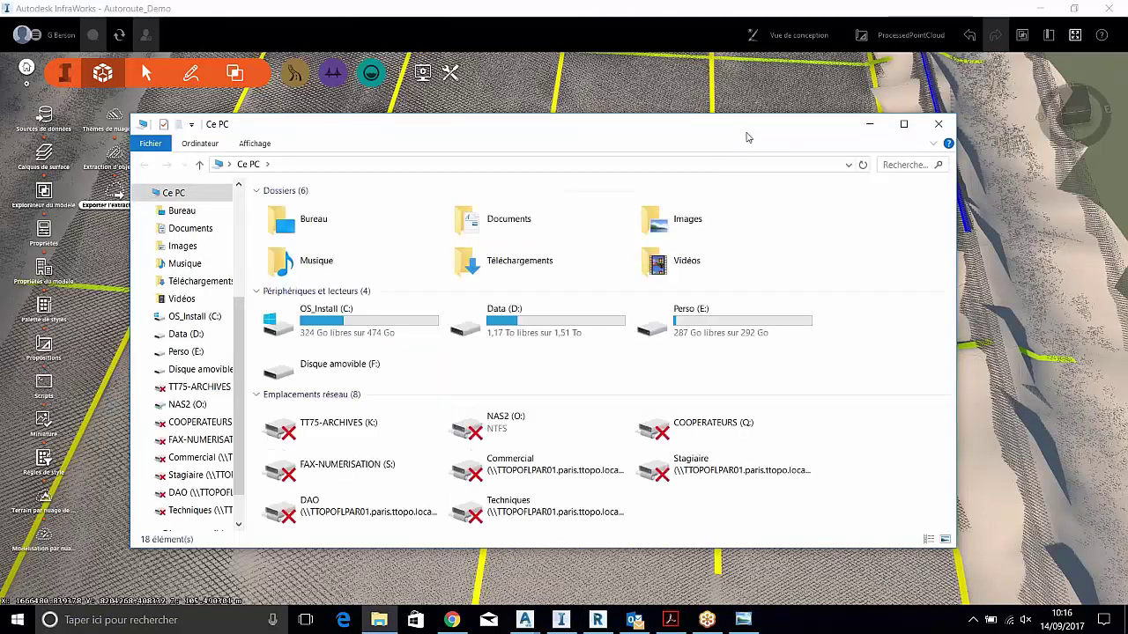
pyautogui.click(352, 365)
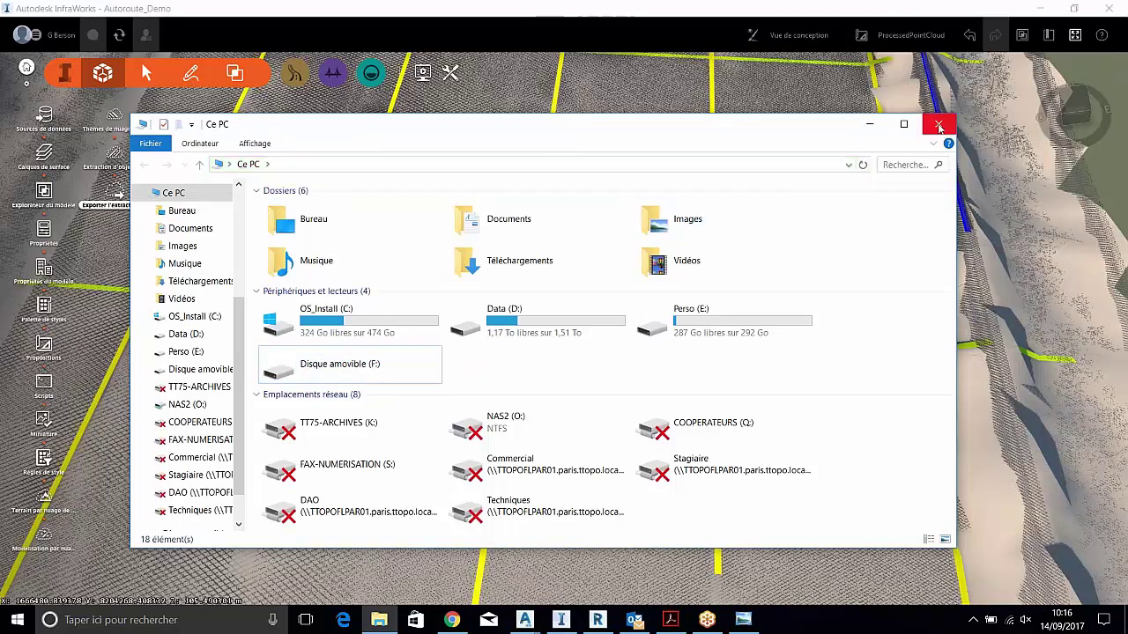
pyautogui.click(938, 126)
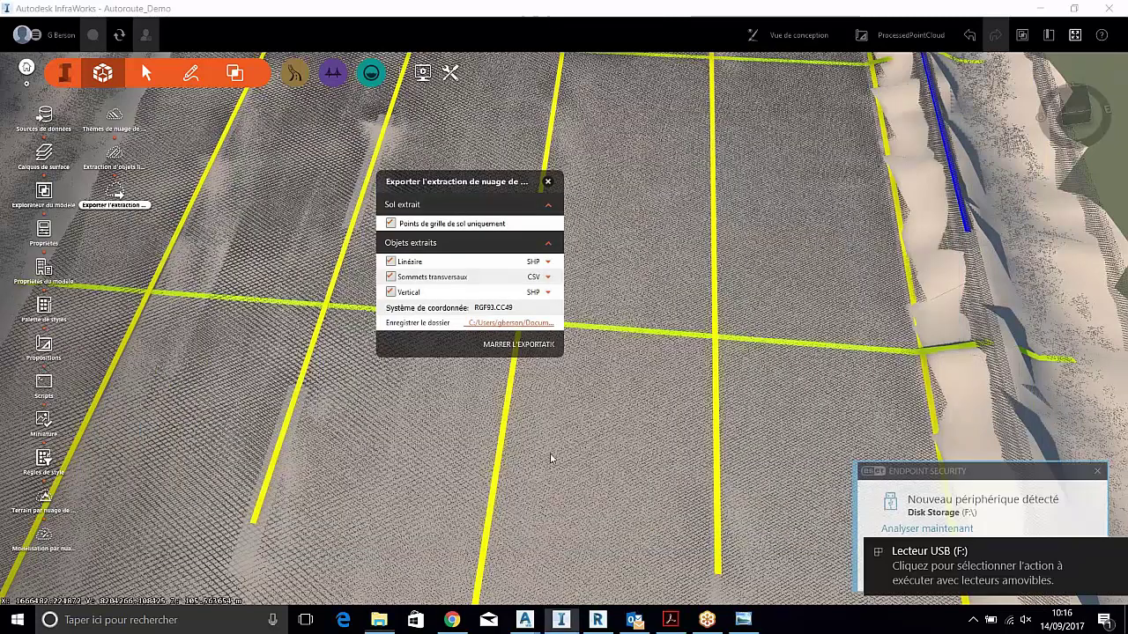
pyautogui.press('super+e')
pyautogui.doubleClick(403, 372)
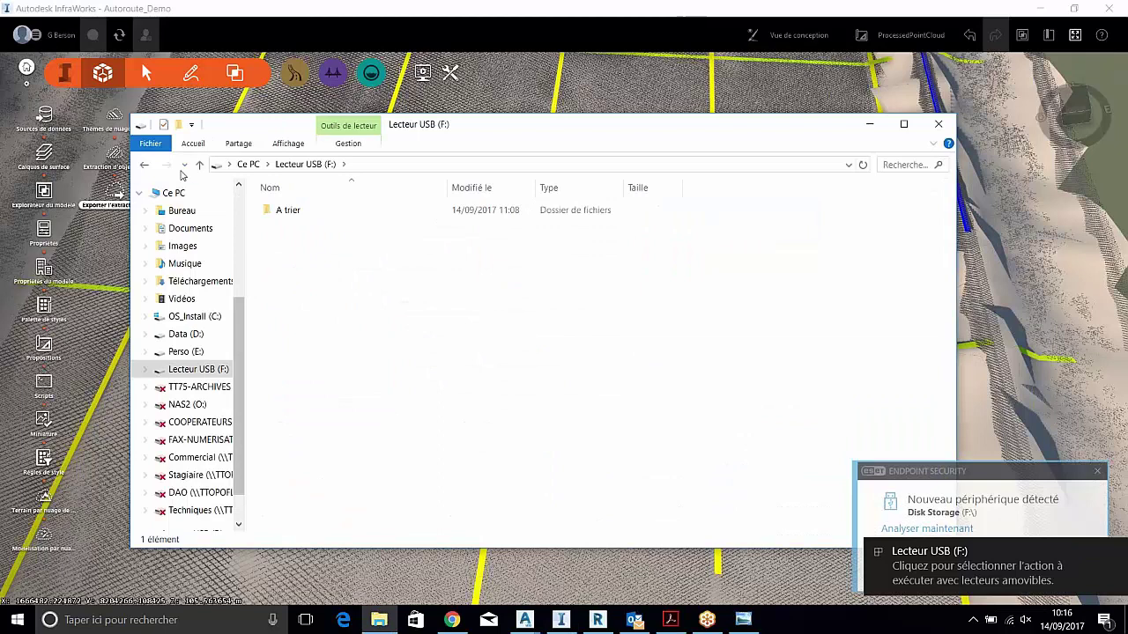
pyautogui.click(144, 165)
pyautogui.click(937, 126)
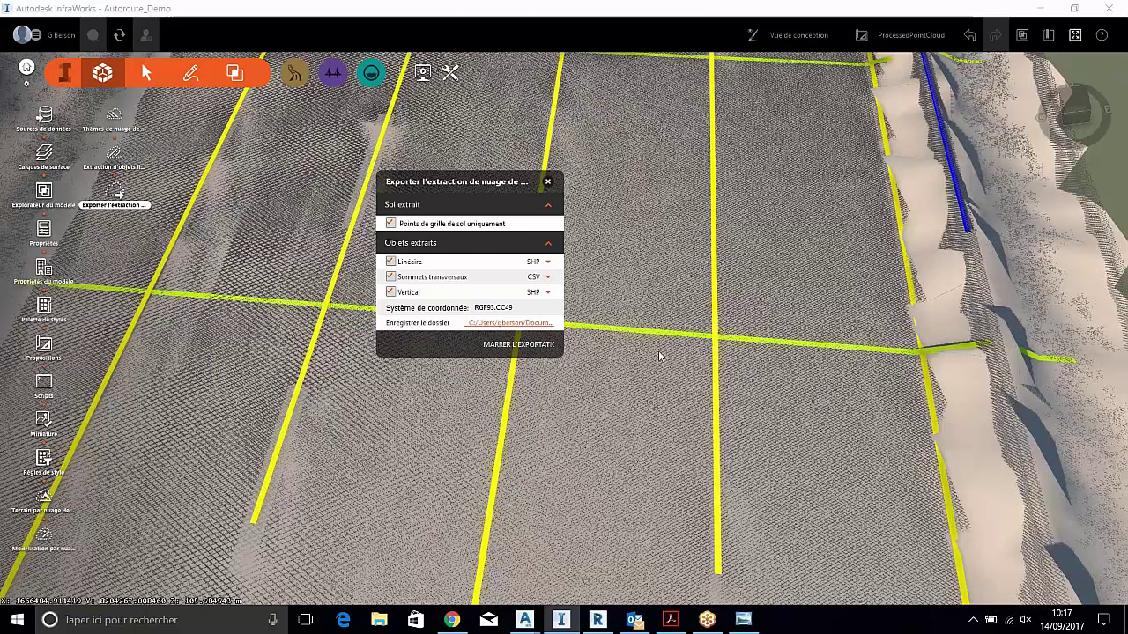
# Set the USB drive (F:) as the destination folder and export the ground grid points and all extracted features
pyautogui.click(541, 325)
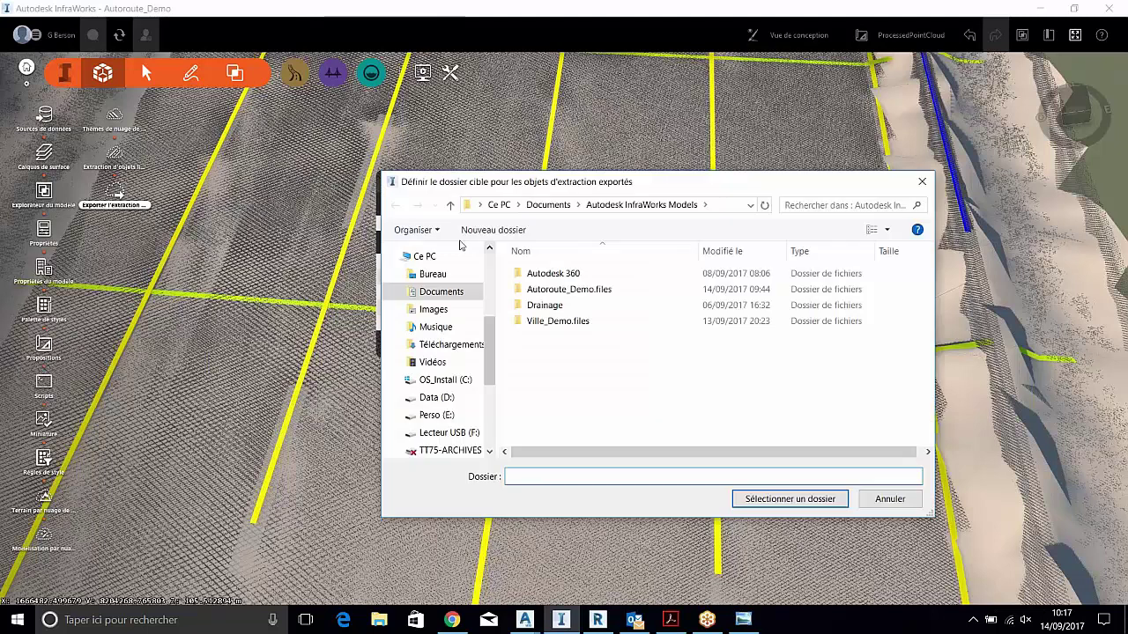
pyautogui.click(426, 256)
pyautogui.scroll(-3, 581, 352)
pyautogui.scroll(1, 617, 344)
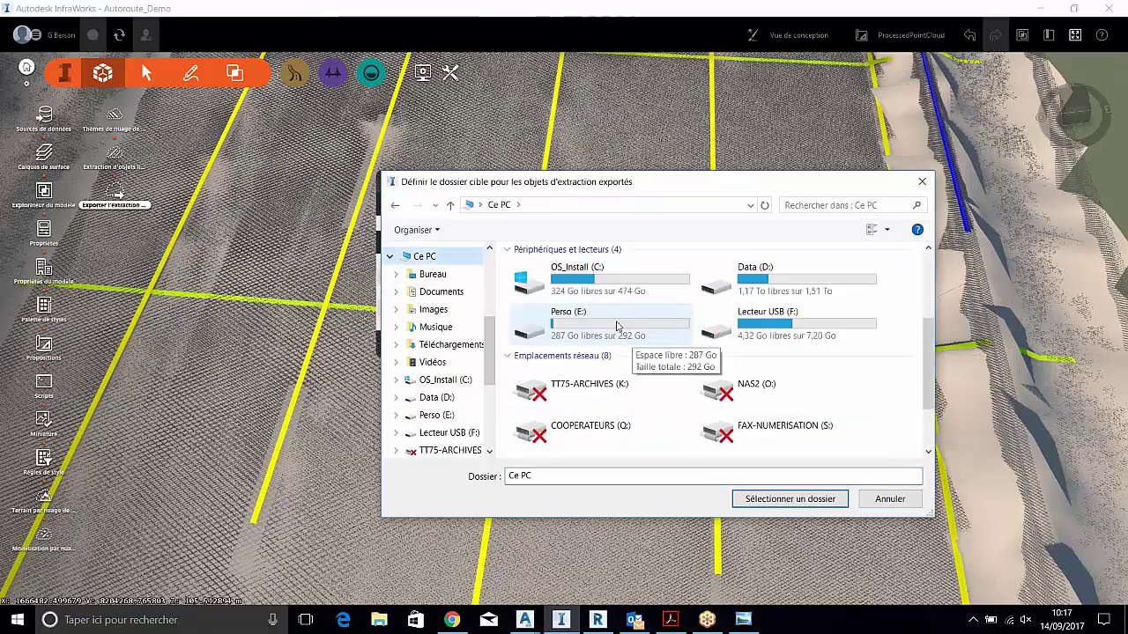
pyautogui.click(753, 325)
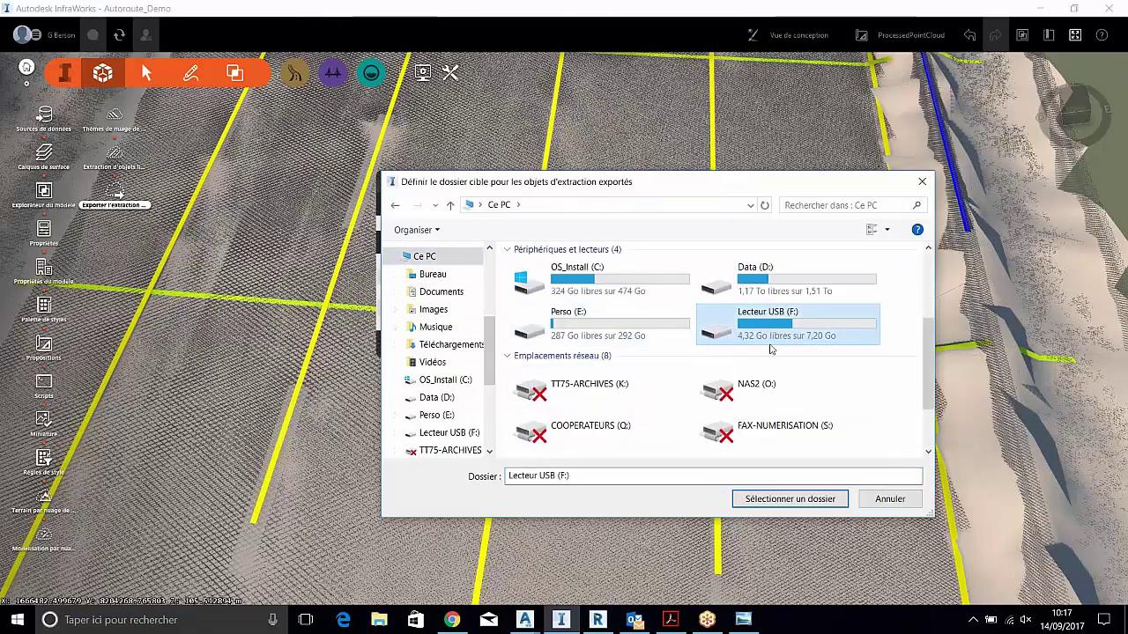
pyautogui.click(790, 501)
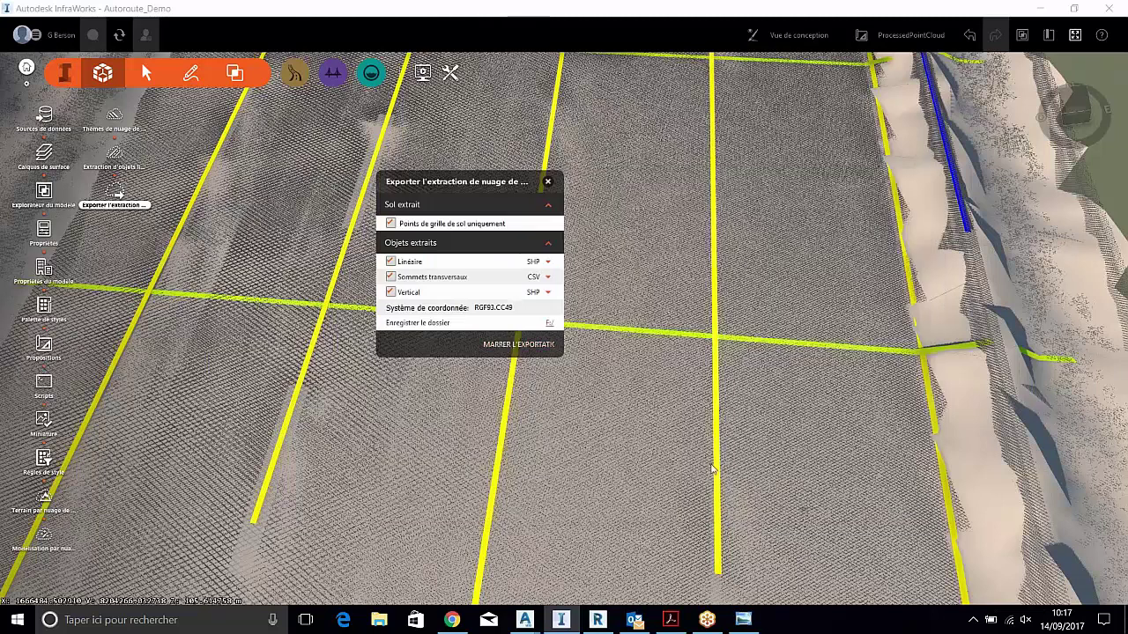
pyautogui.click(505, 346)
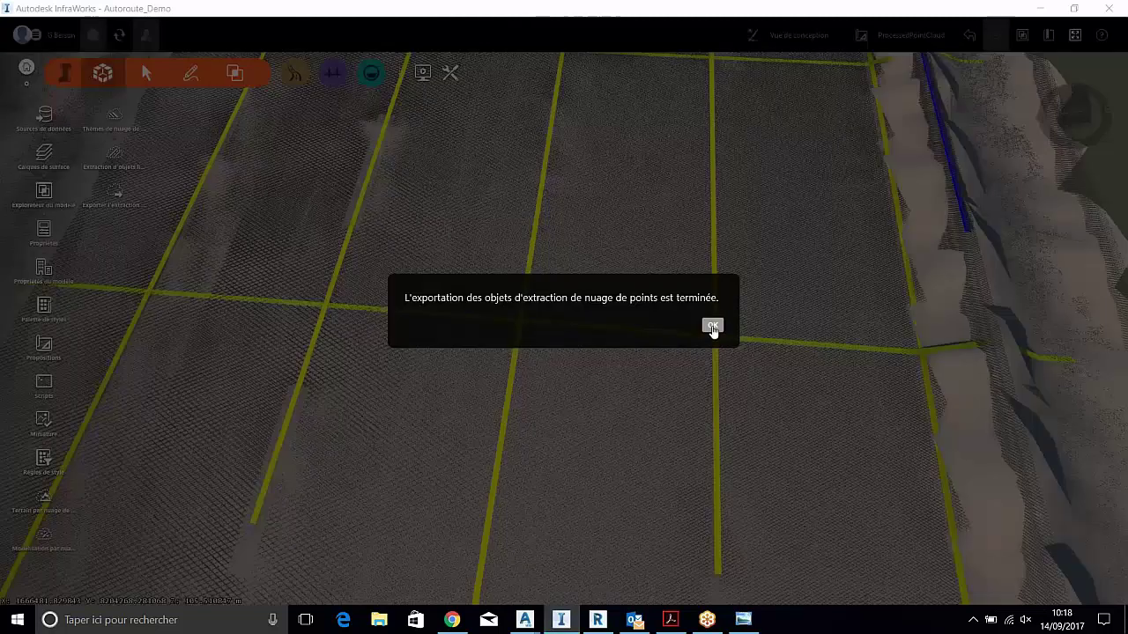
pyautogui.click(713, 326)
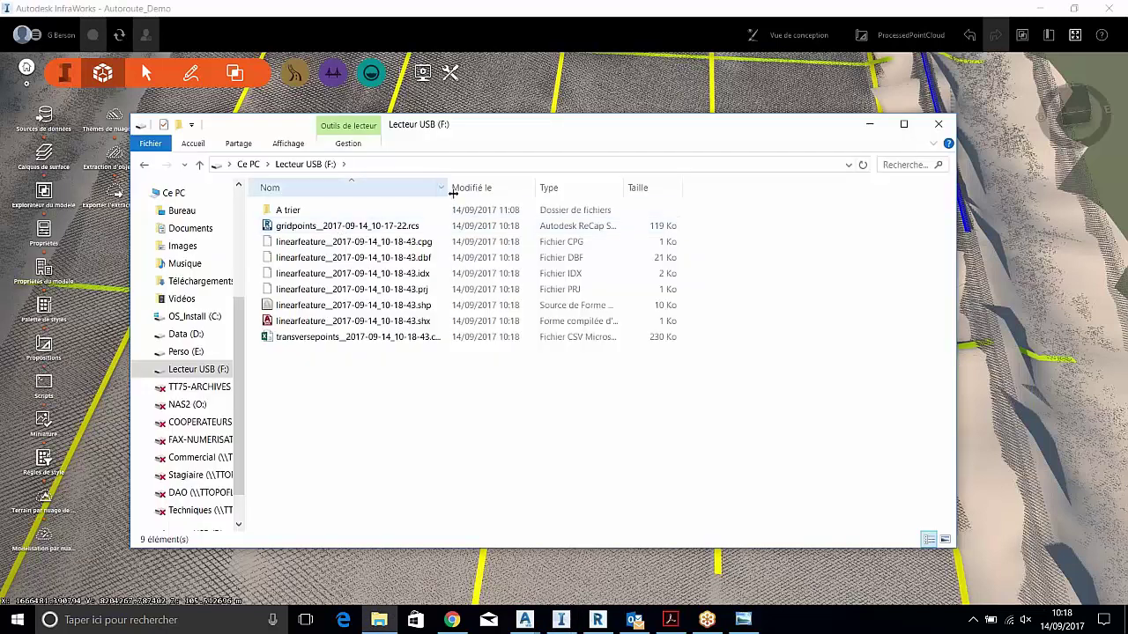
# Open the exported transversepoints__2017-09-14_10-18-43.csv from the USB drive in Excel and look through its coordinate rows
pyautogui.moveTo(449, 188); pyautogui.dragTo(495, 194)
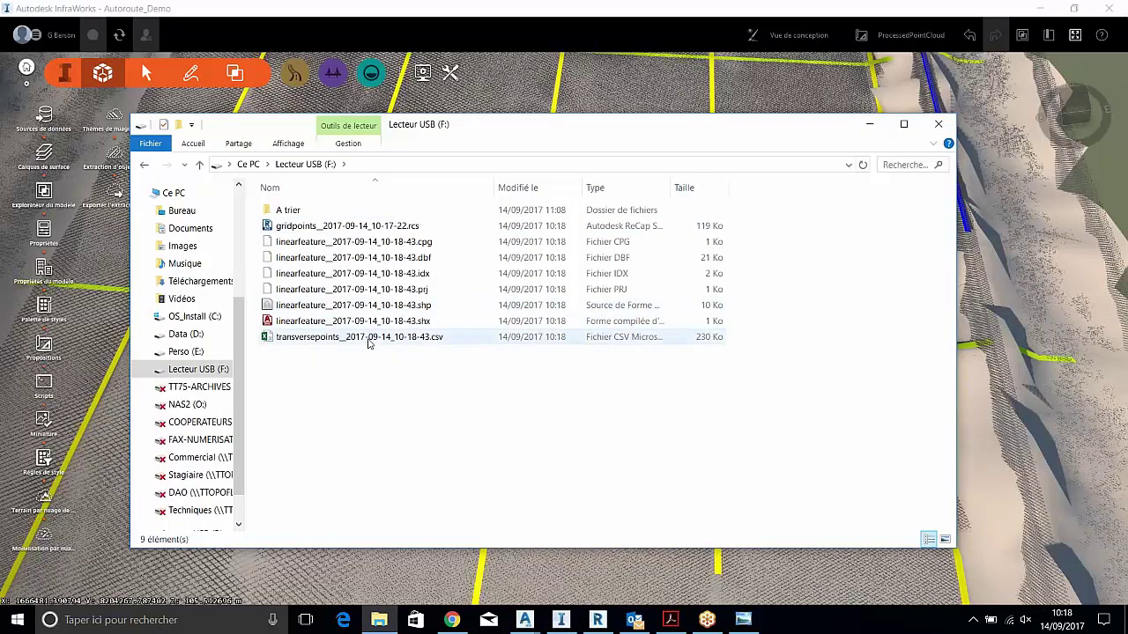
pyautogui.click(366, 344)
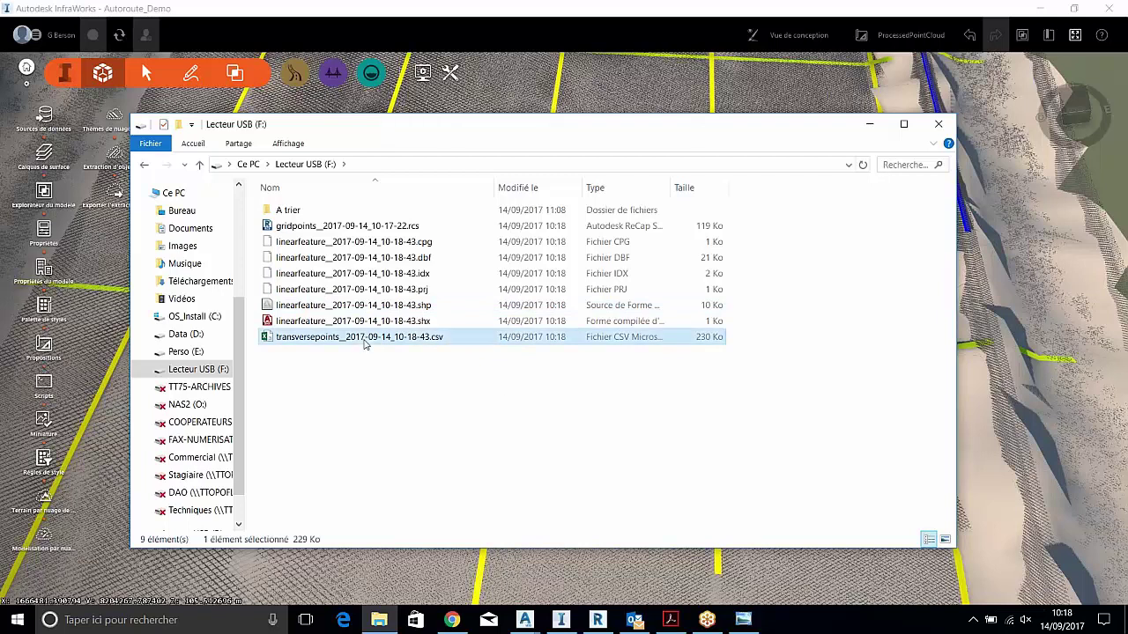
pyautogui.doubleClick(366, 342)
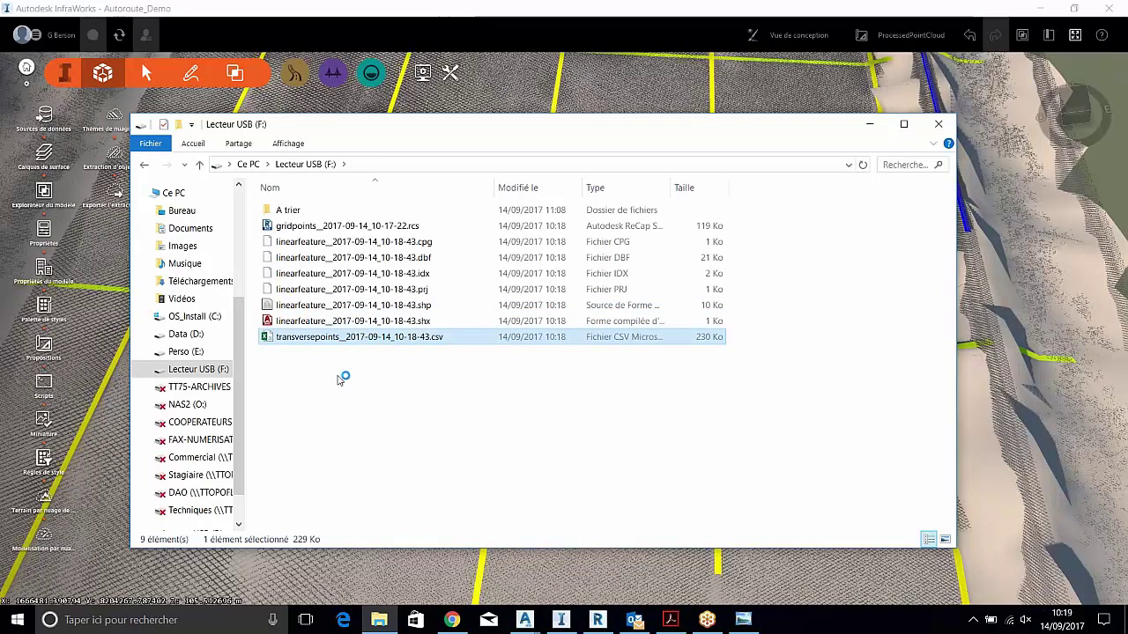
pyautogui.scroll(-10, 345, 336)
pyautogui.scroll(-20, 345, 337)
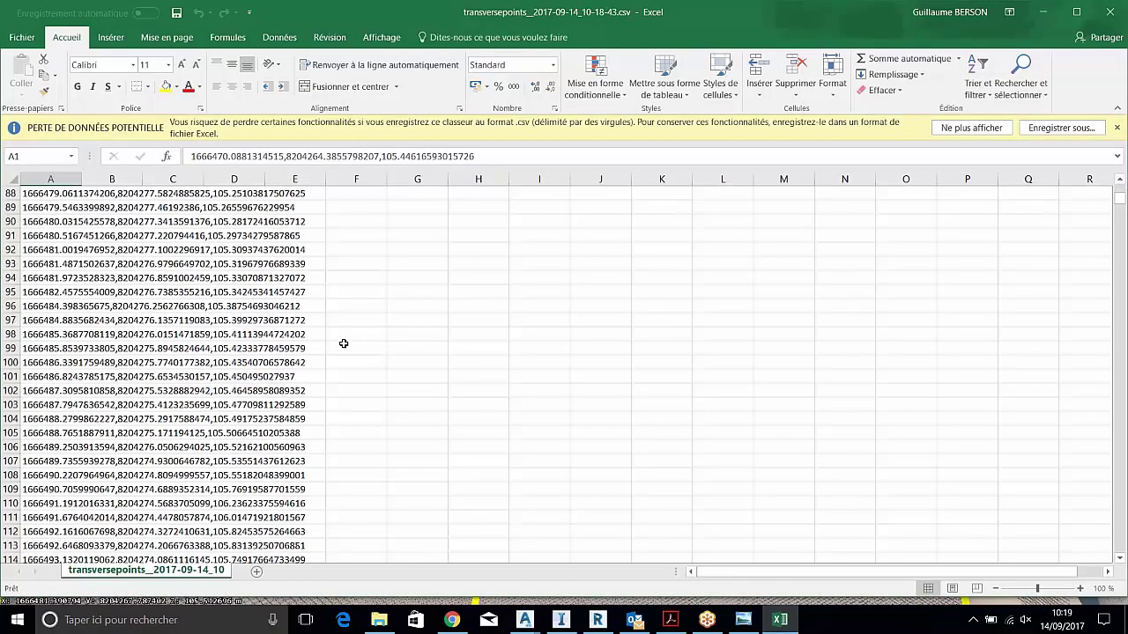
# Close the transverse points CSV, locate the exported gridpoints__2017-09-14_10-17-22.rcs on the USB drive, and close the folder
pyautogui.click(1108, 11)
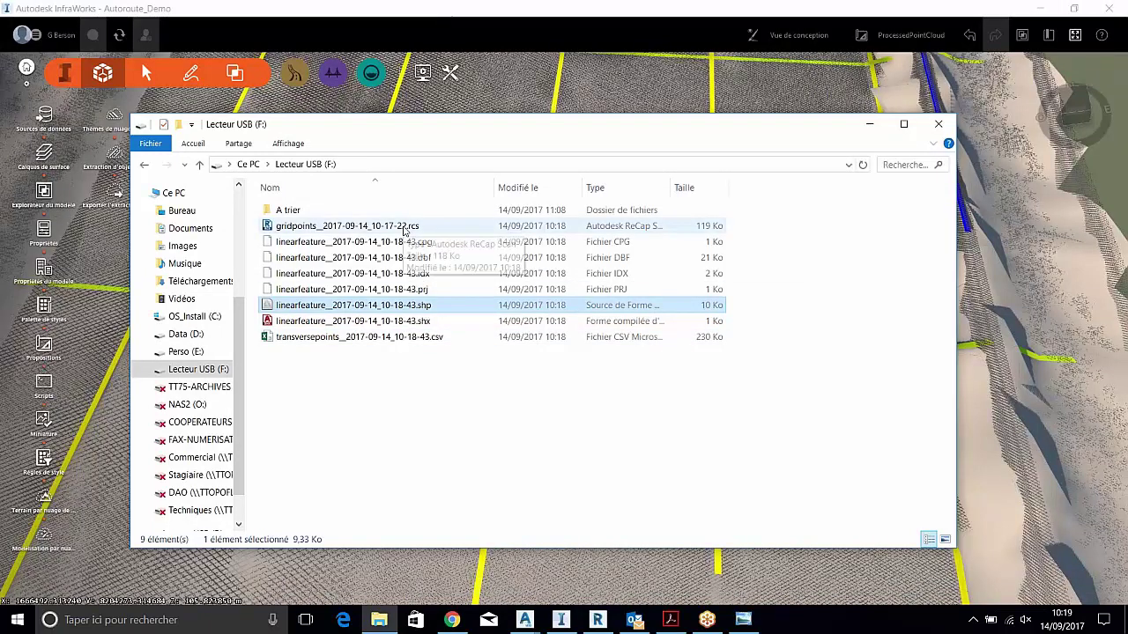
pyautogui.click(405, 227)
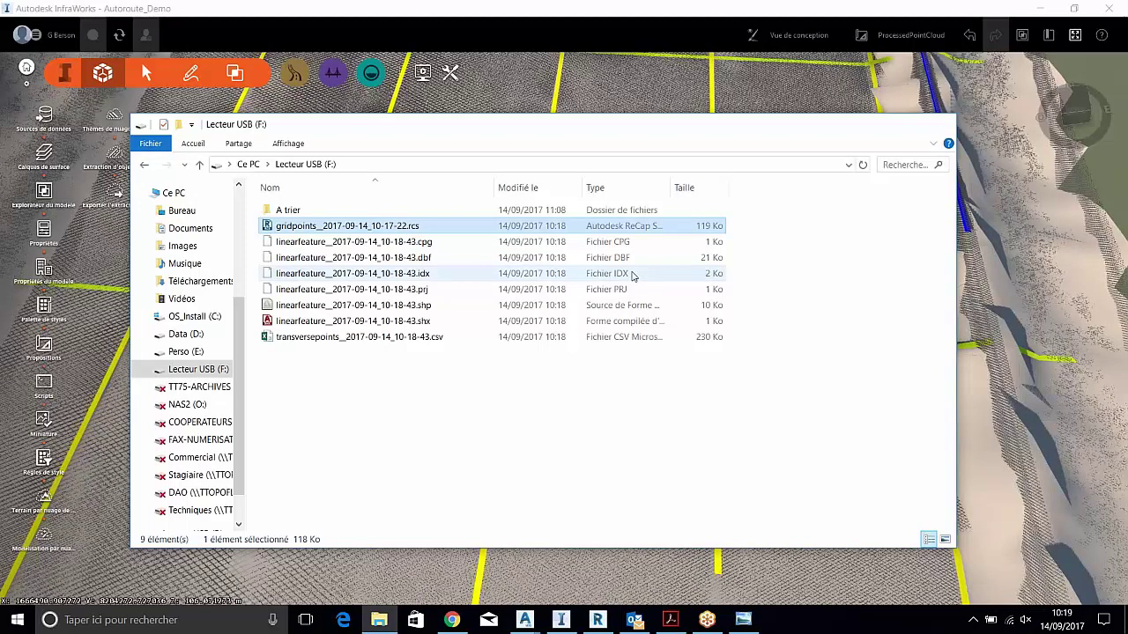
pyautogui.hotkey('alt', 'F4')
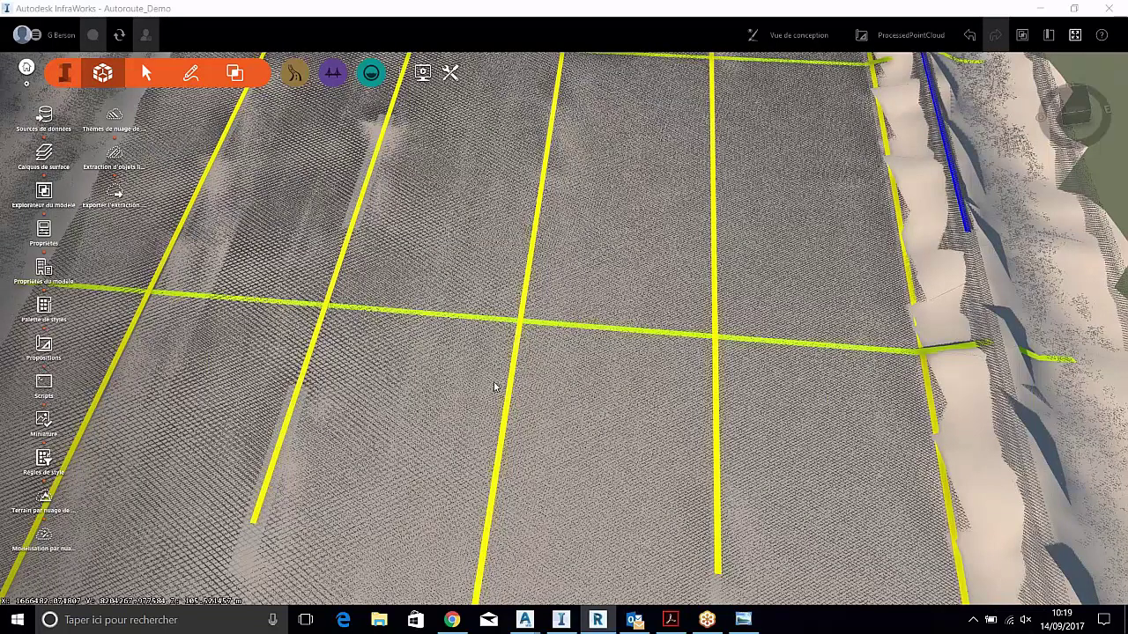
pyautogui.scroll(-1, 494, 387)
pyautogui.scroll(-5, 494, 387)
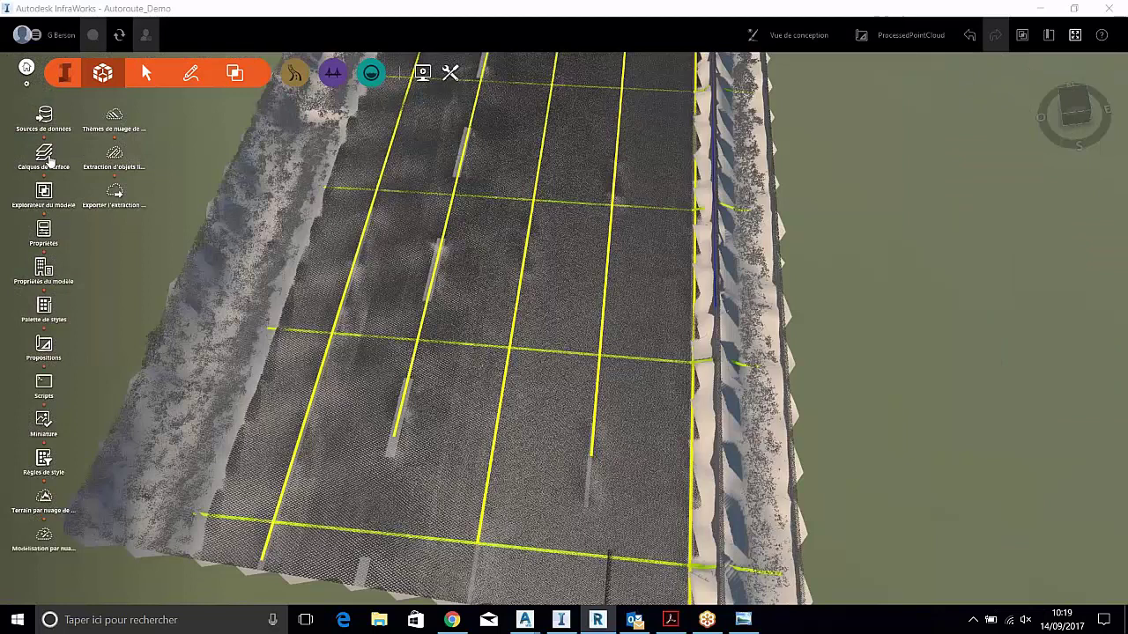
pyautogui.click(46, 117)
pyautogui.click(943, 148)
pyautogui.rightClick(947, 150)
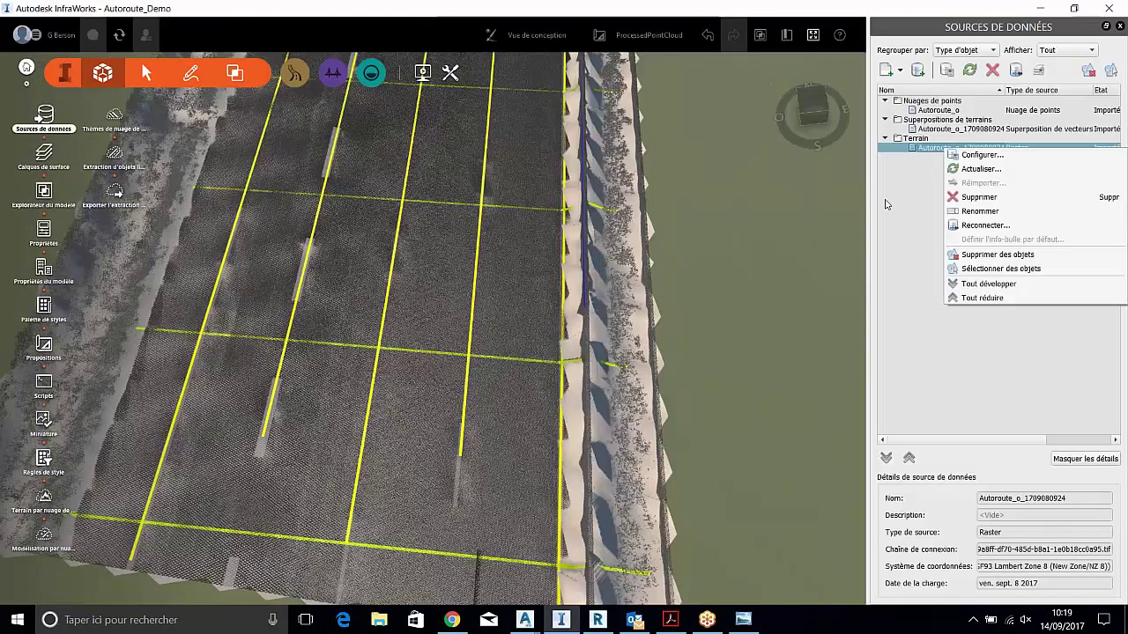
pyautogui.click(831, 216)
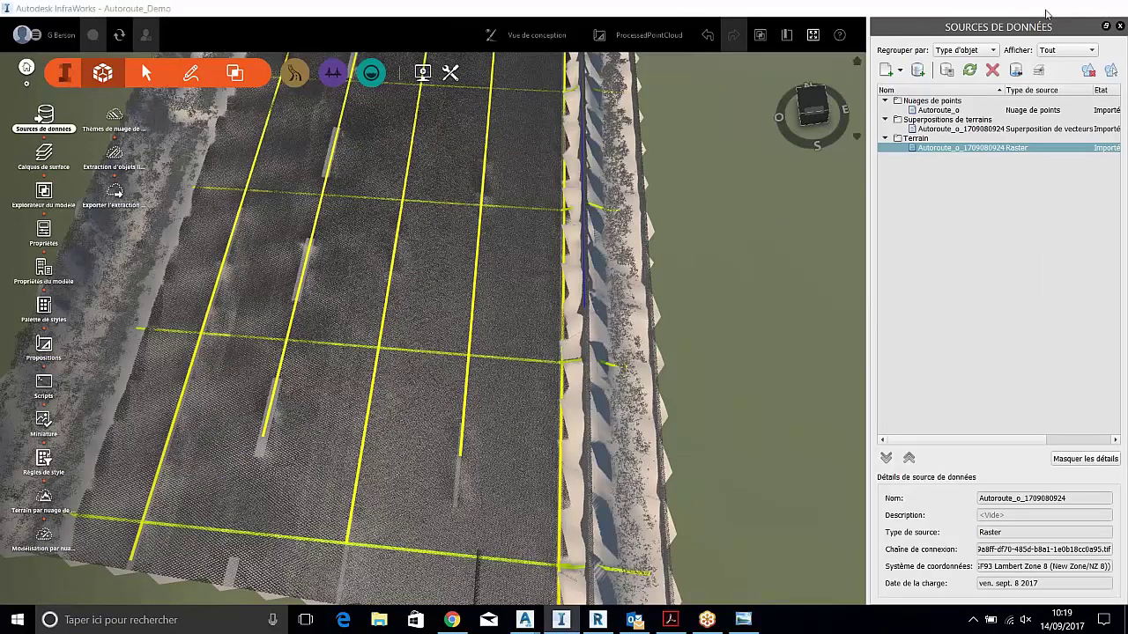
pyautogui.click(1044, 10)
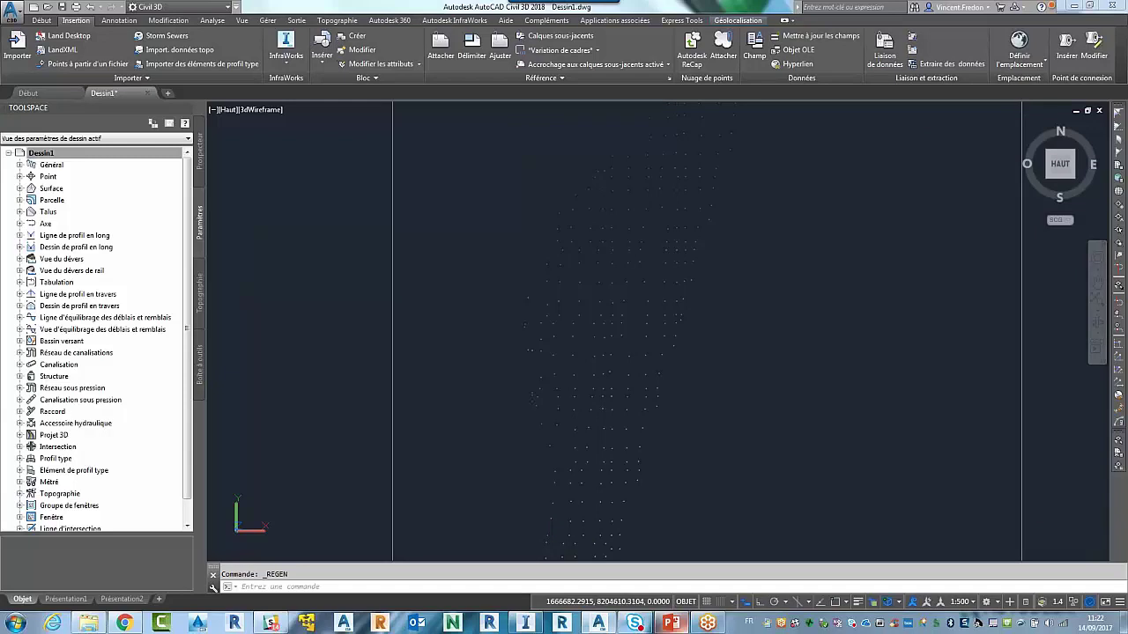
# Switch to AutoCAD Civil 3D and show the point cloud in Dessin1 in the southwest isometric view
pyautogui.moveTo(732, 349); pyautogui.dragTo(637, 420, button='middle')
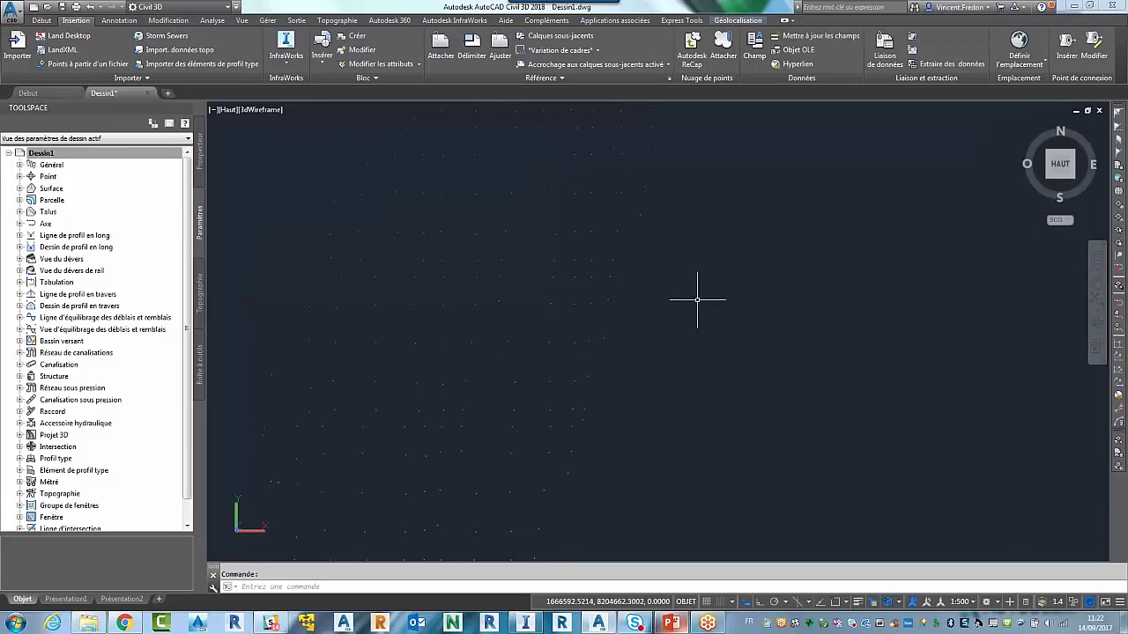
pyautogui.click(1048, 176)
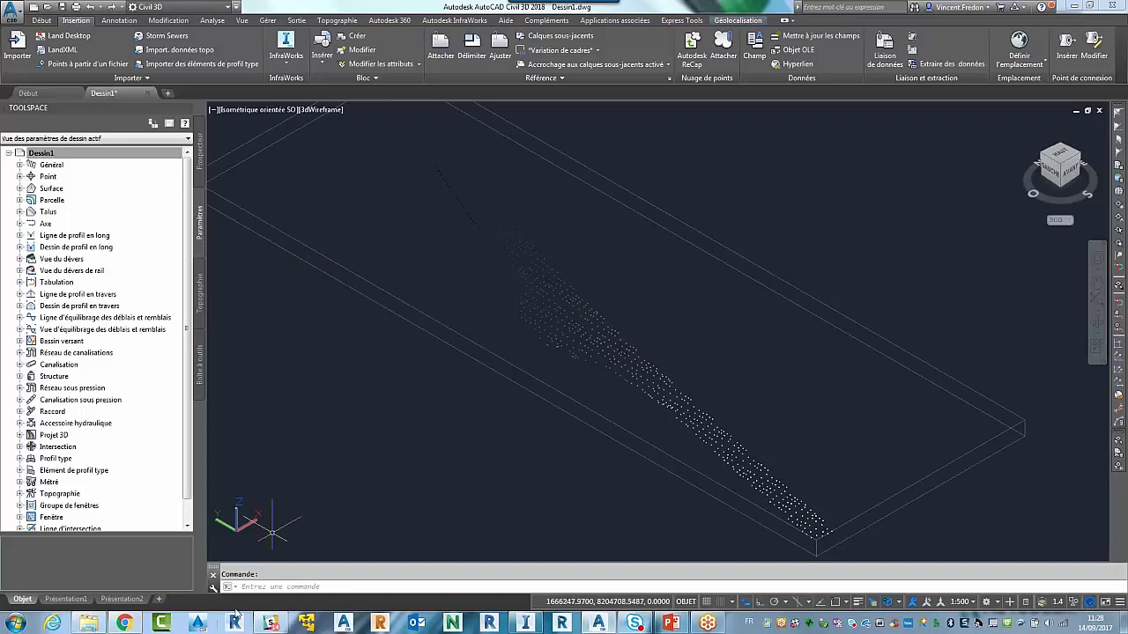
# Start -MAPIMPORT and select the exported linearfeature ESRI Shapefile from Removable Disk (F:) as the source
pyautogui.write('ajapimpo')
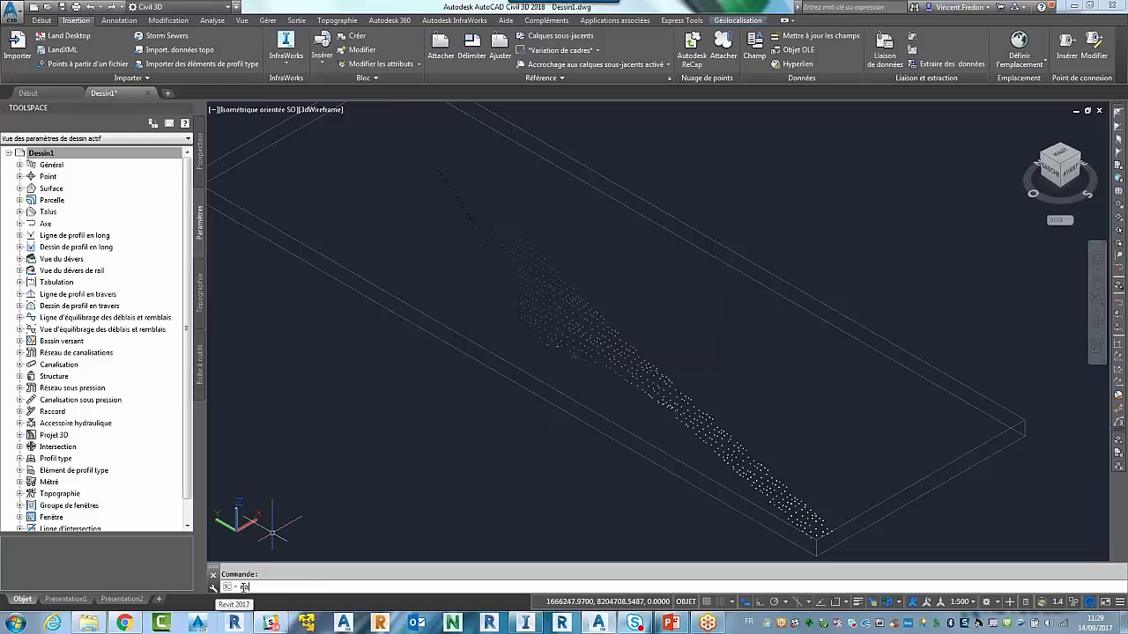
pyautogui.write('rt')
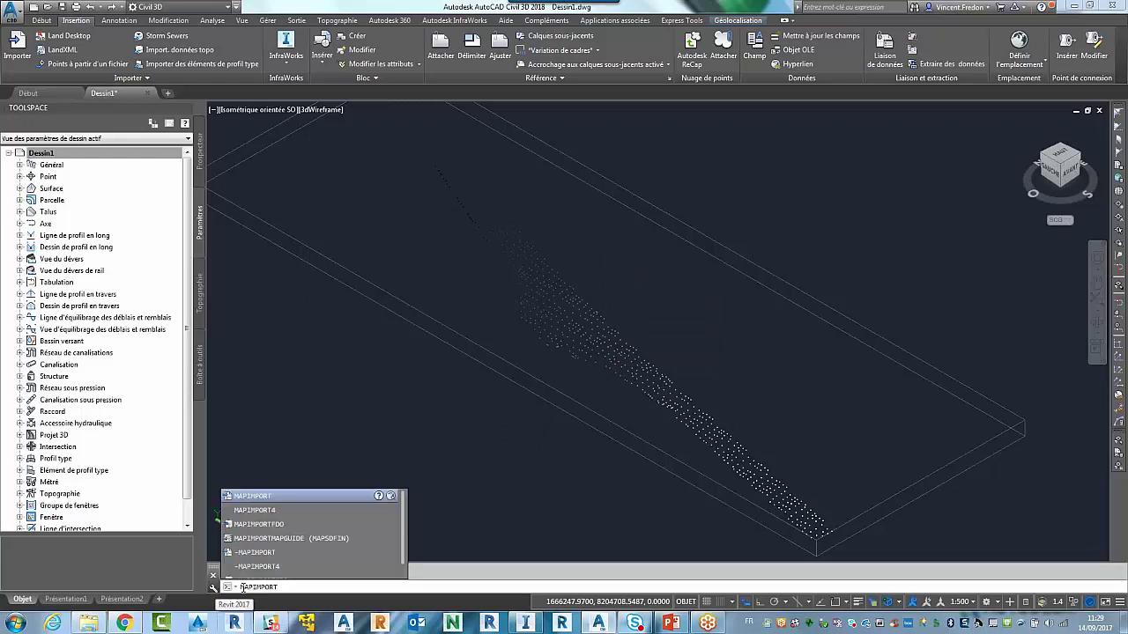
pyautogui.click(263, 547)
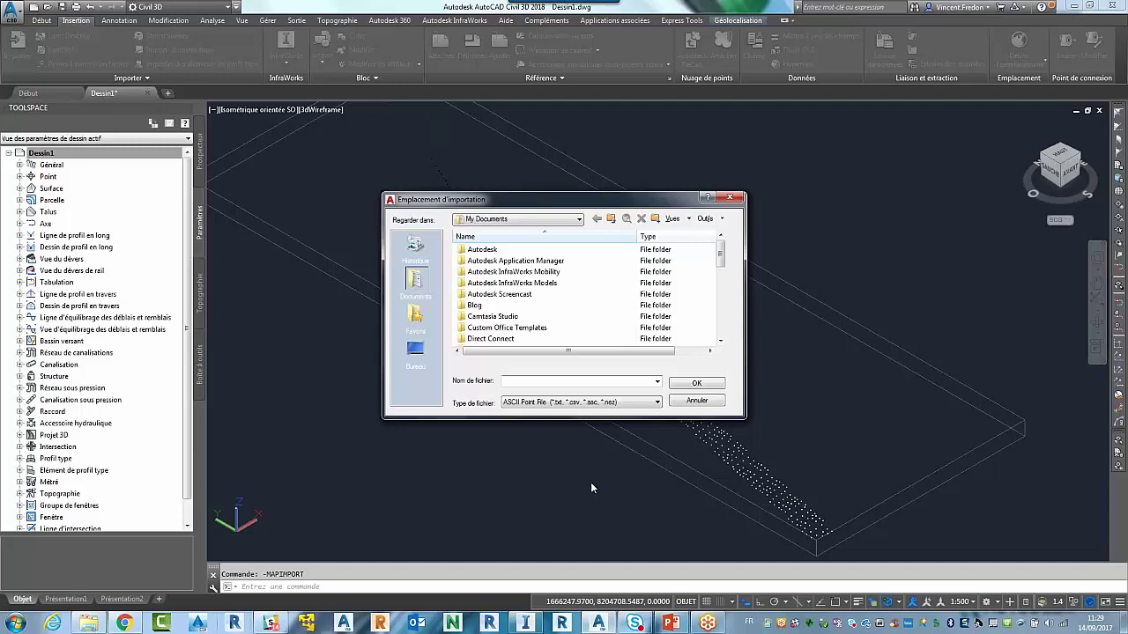
pyautogui.moveTo(596, 200); pyautogui.dragTo(507, 195)
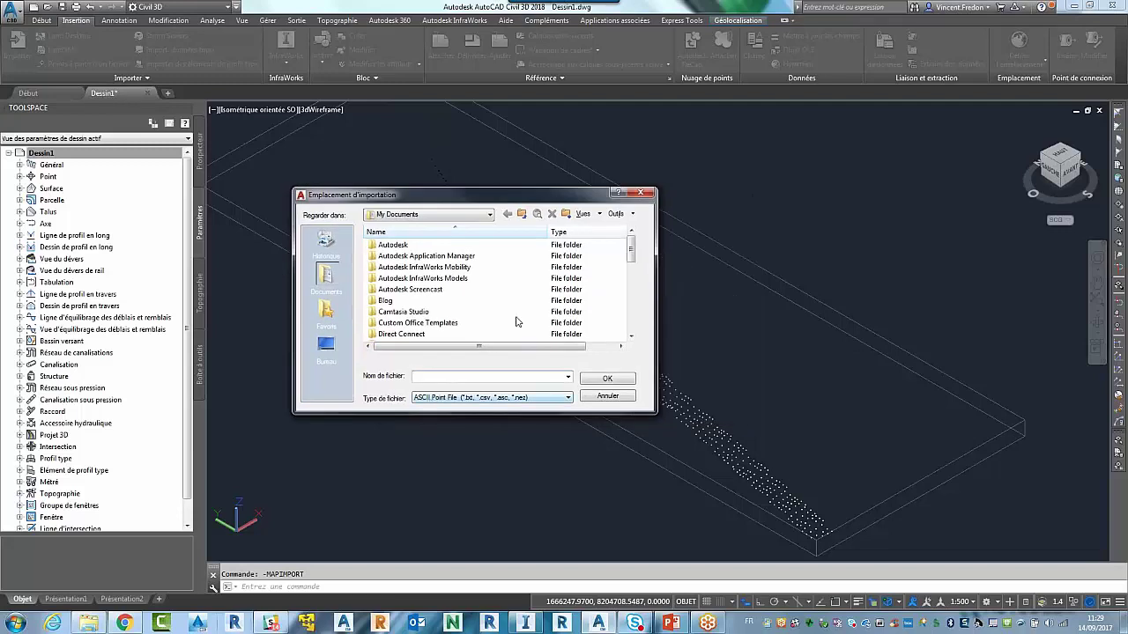
pyautogui.click(471, 398)
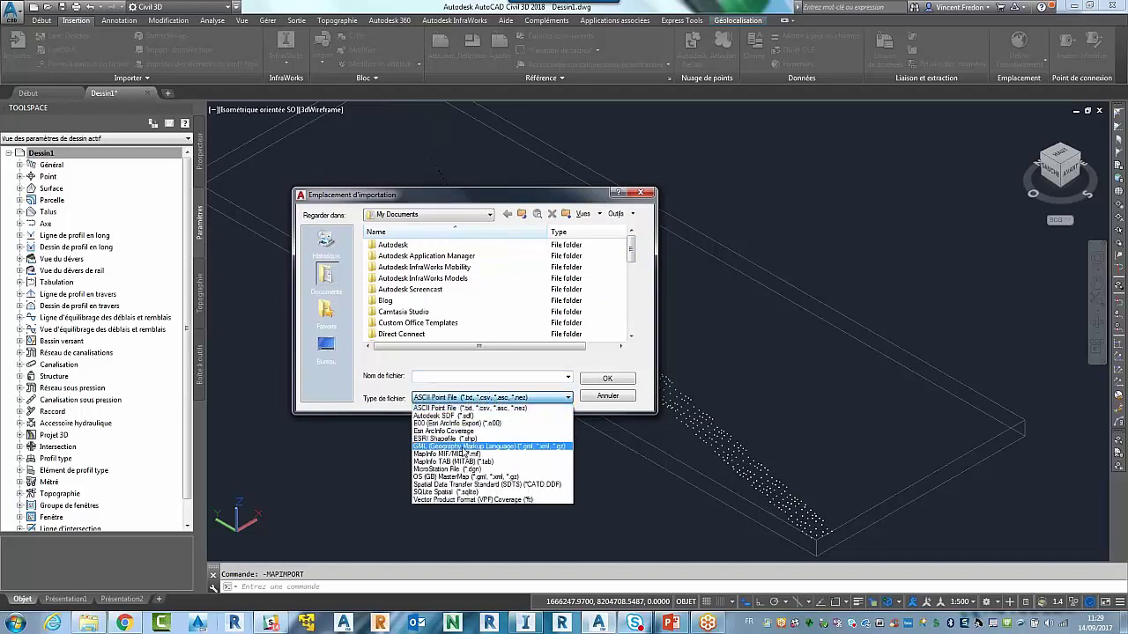
pyautogui.click(446, 438)
pyautogui.click(325, 344)
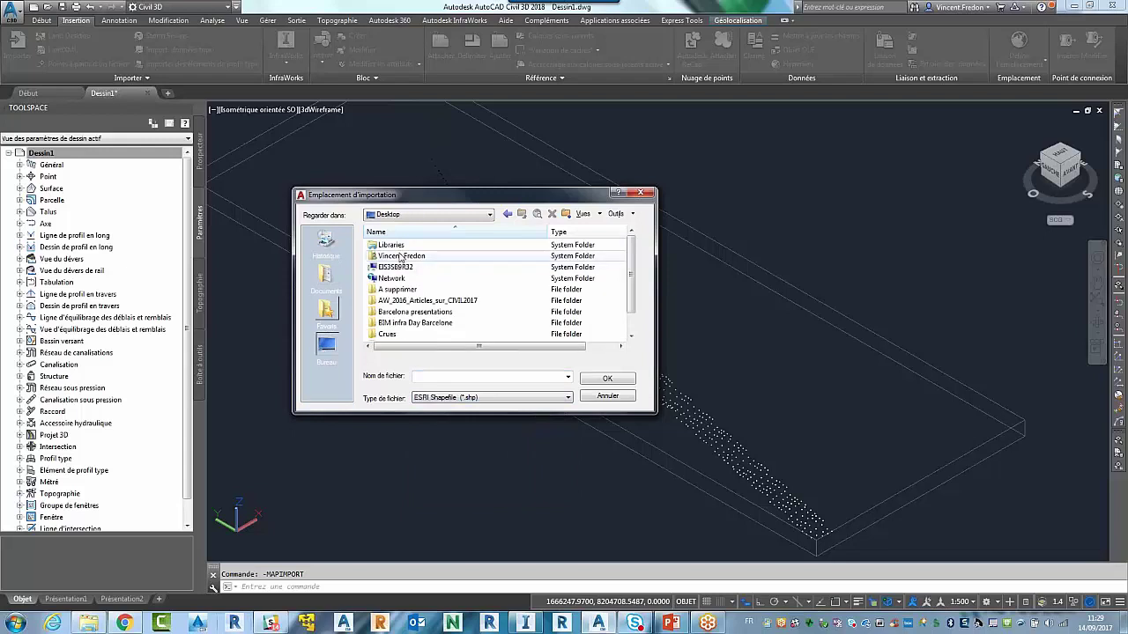
pyautogui.doubleClick(396, 266)
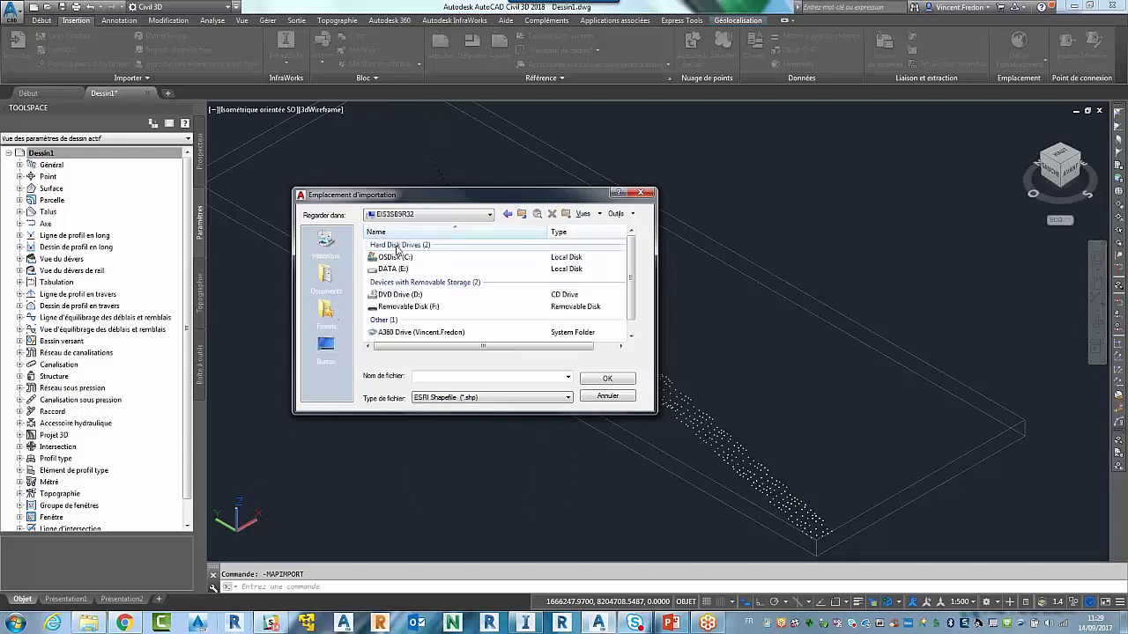
pyautogui.doubleClick(407, 306)
pyautogui.click(401, 255)
pyautogui.click(604, 378)
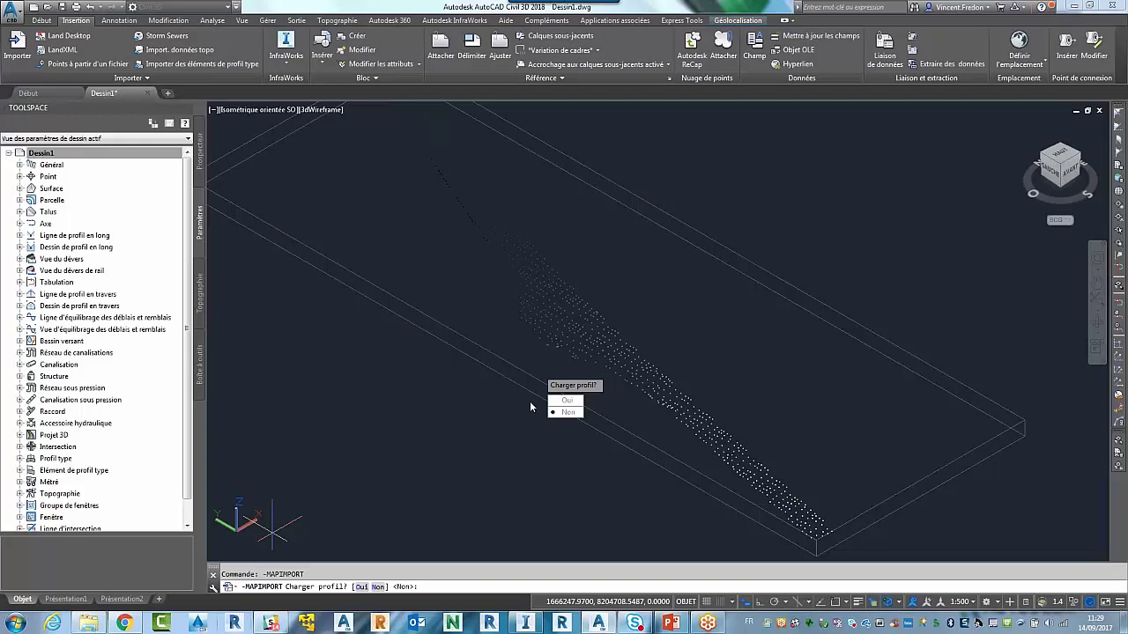
# Import the linear features without a profile, with closed-polyline polygons set to Non and coordinate system RGF93.CC49, and inspect the lines
pyautogui.click(568, 413)
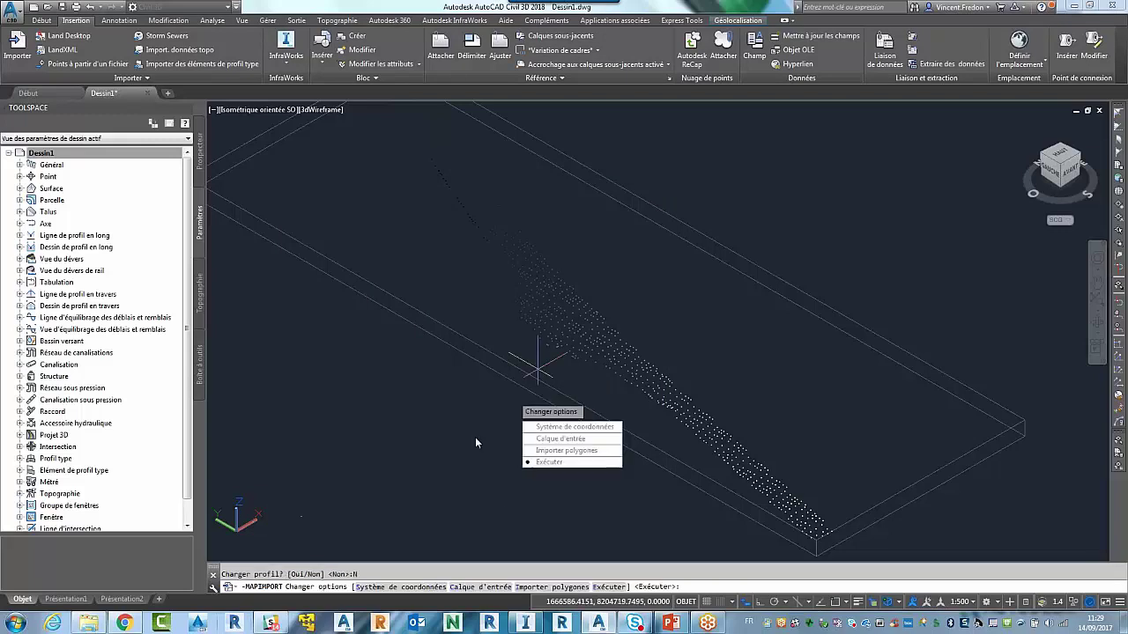
pyautogui.click(581, 451)
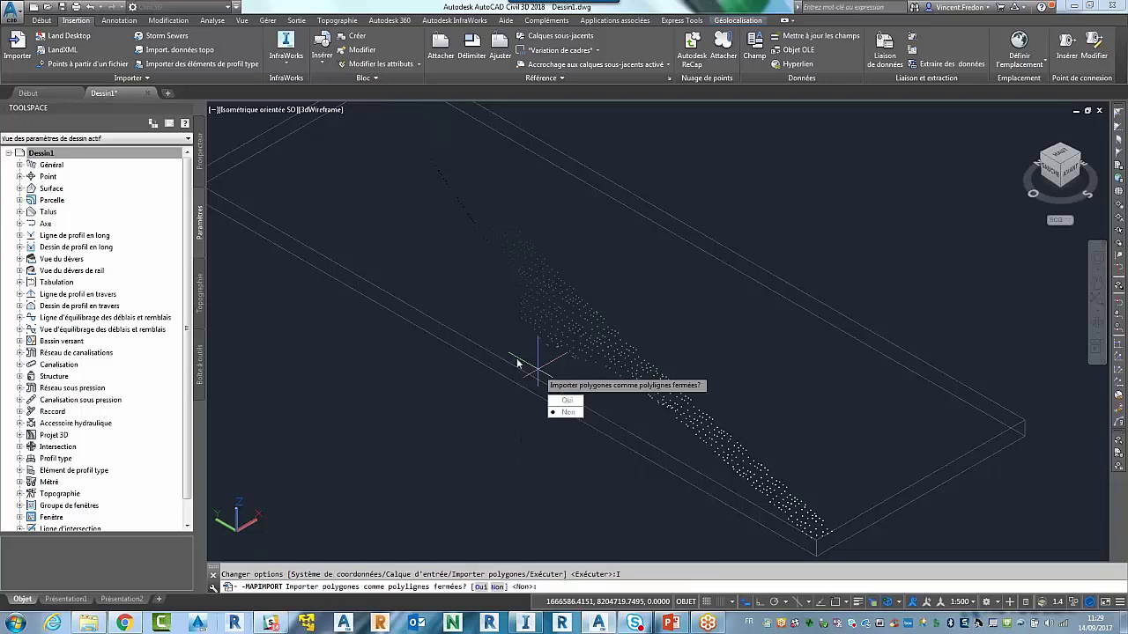
pyautogui.click(567, 412)
pyautogui.click(585, 400)
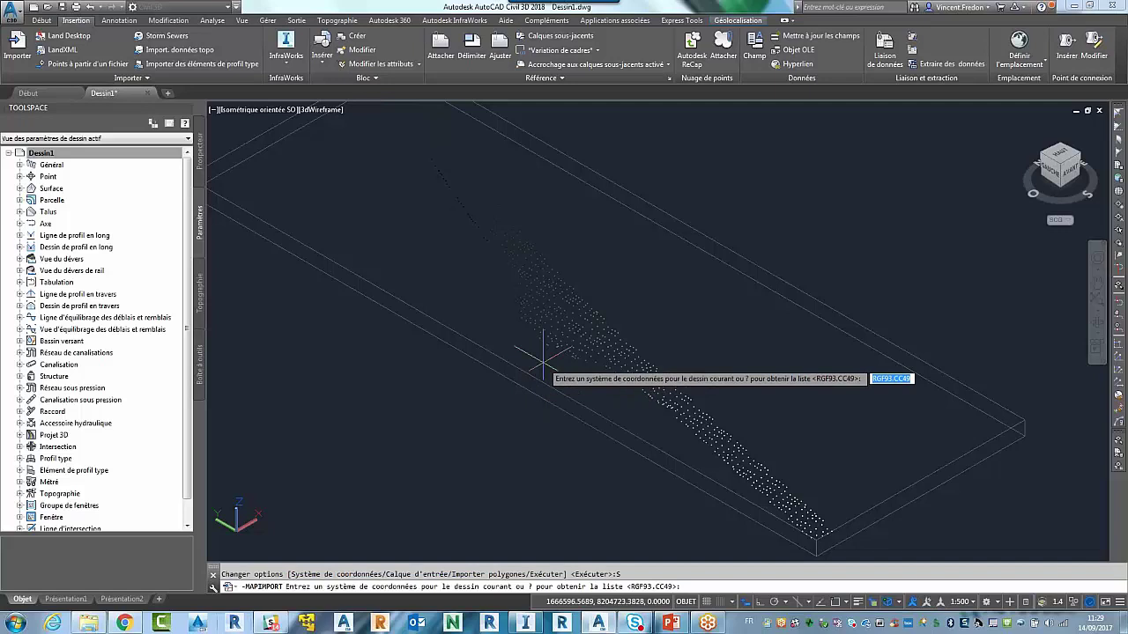
pyautogui.press('Return')
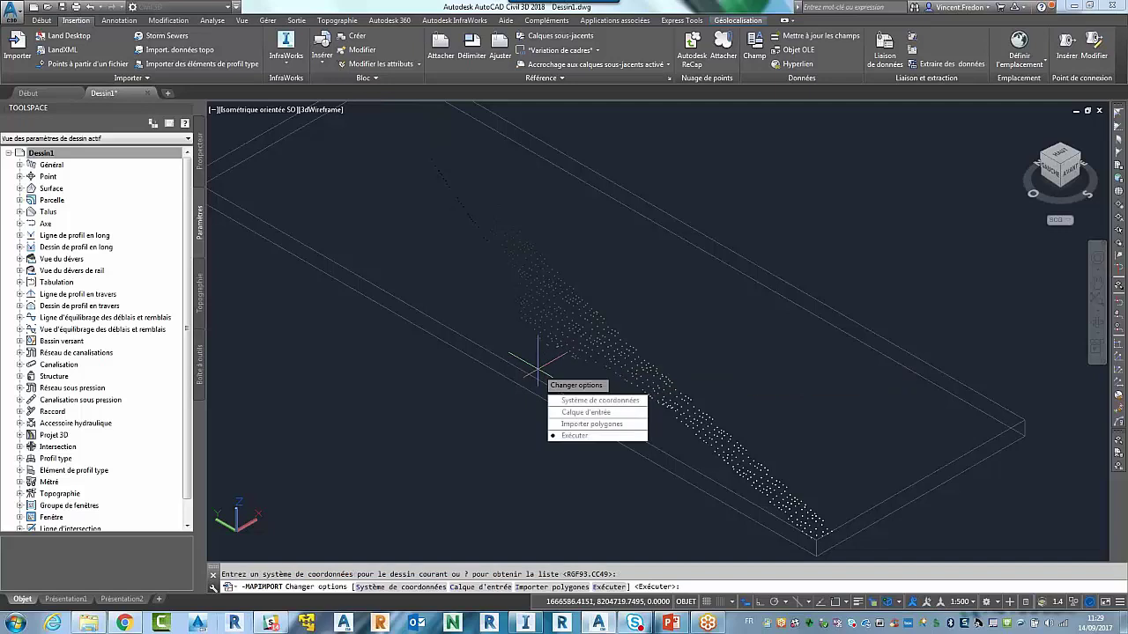
pyautogui.press('Down')
pyautogui.press('Down')
pyautogui.press('Down')
pyautogui.press('Return')
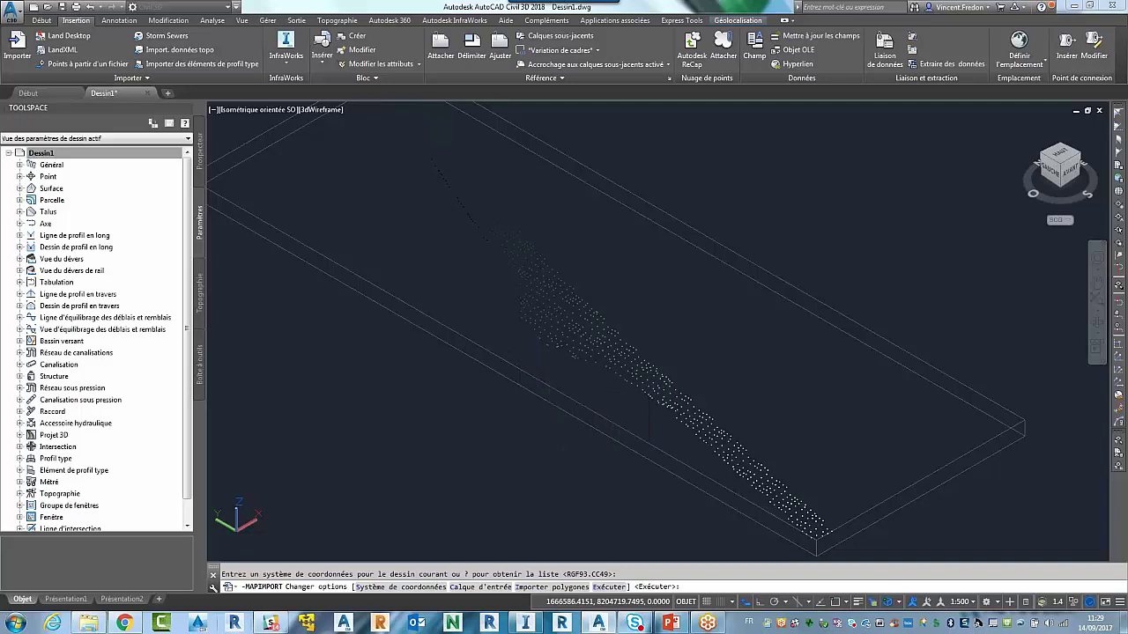
pyautogui.scroll(3, 537, 369)
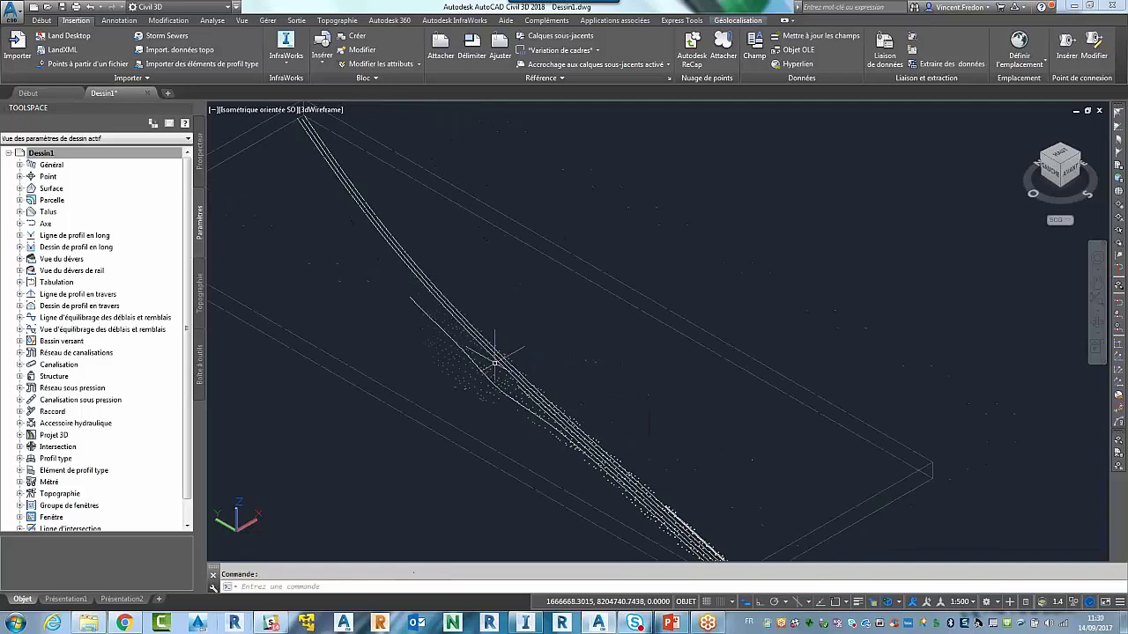
pyautogui.scroll(2, 492, 359)
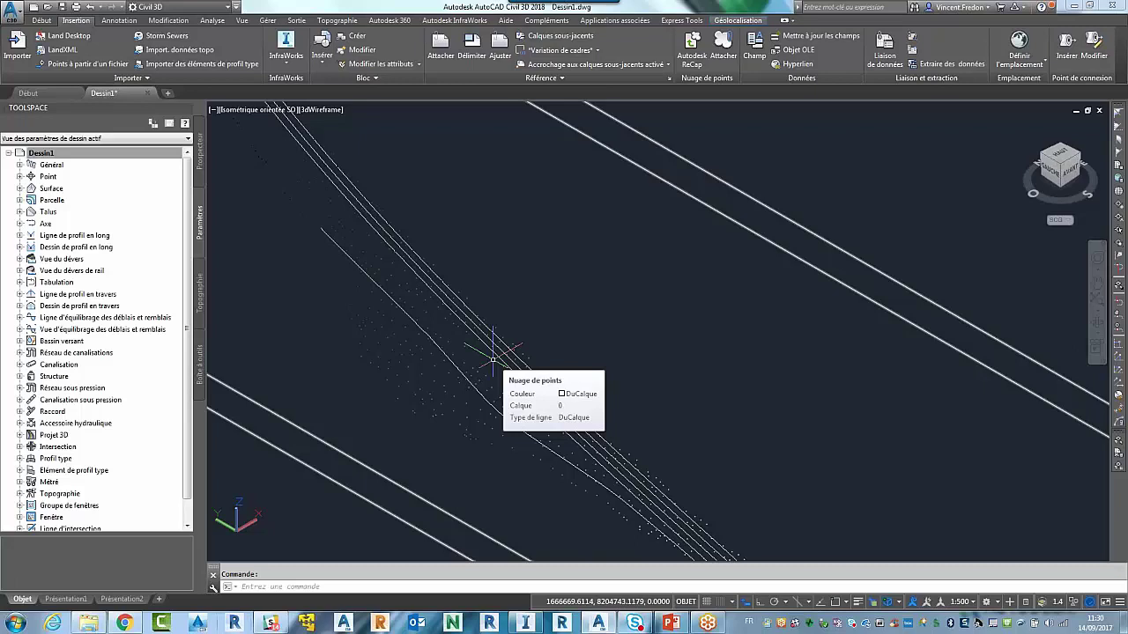
pyautogui.scroll(3, 493, 362)
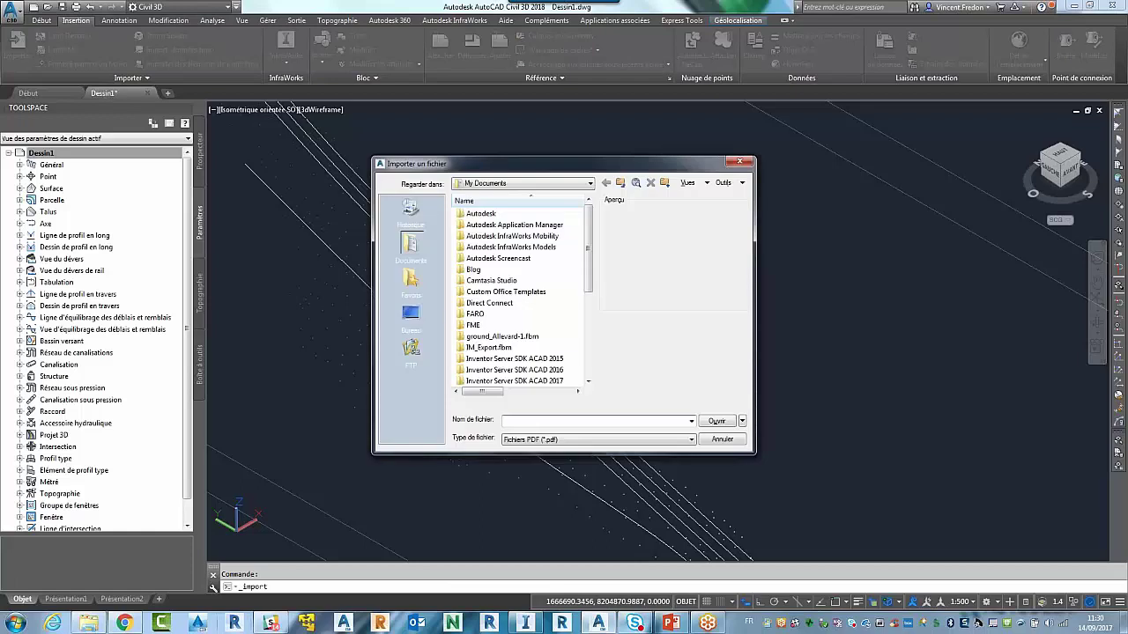
# Cancel the generic file import and add transversepoints__2017-09-14_10-18-43.csv from Removable Disk (F:) as the source for a Civil 3D point import
pyautogui.press('Escape')
pyautogui.click(83, 64)
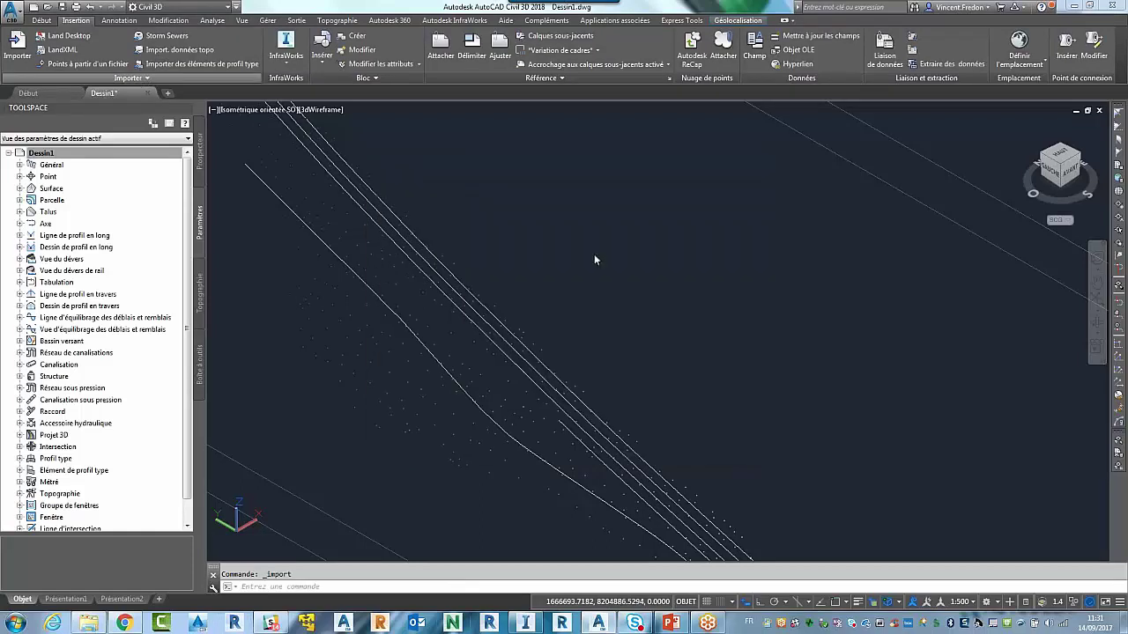
pyautogui.click(666, 170)
pyautogui.moveTo(462, 159); pyautogui.dragTo(388, 145)
pyautogui.click(335, 301)
pyautogui.doubleClick(414, 223)
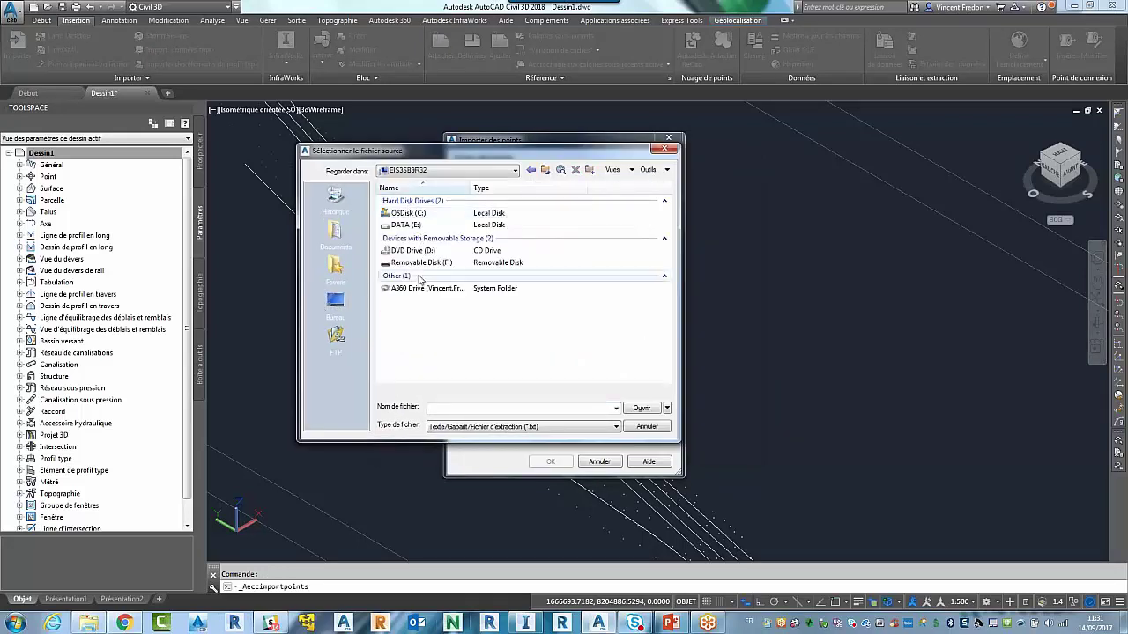
pyautogui.doubleClick(412, 266)
pyautogui.click(476, 427)
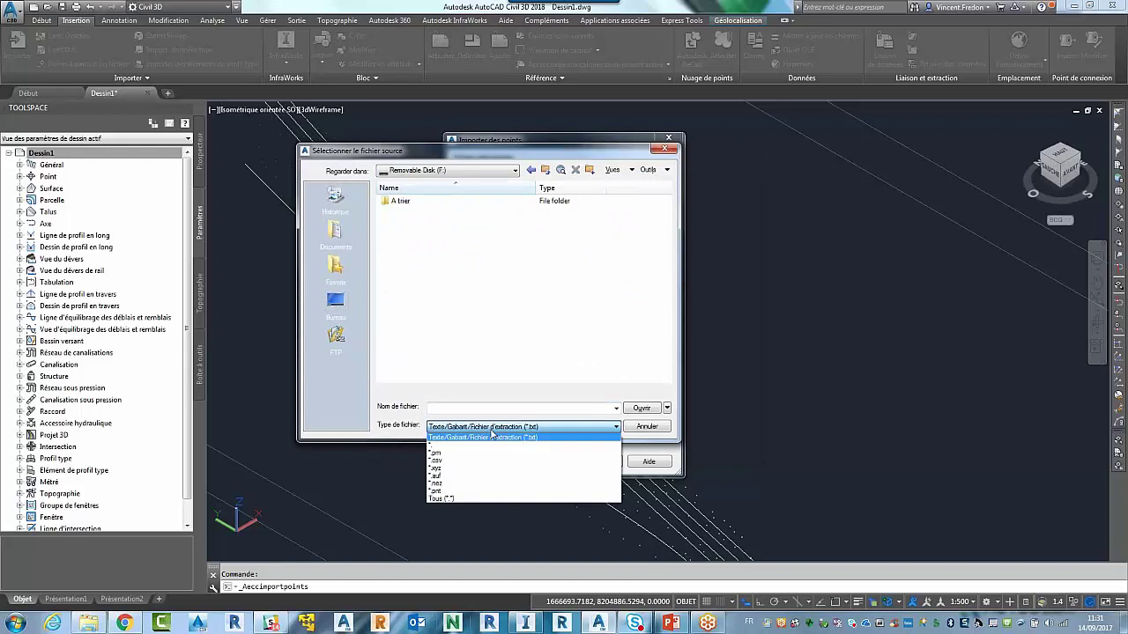
pyautogui.click(458, 498)
pyautogui.click(449, 290)
pyautogui.click(638, 408)
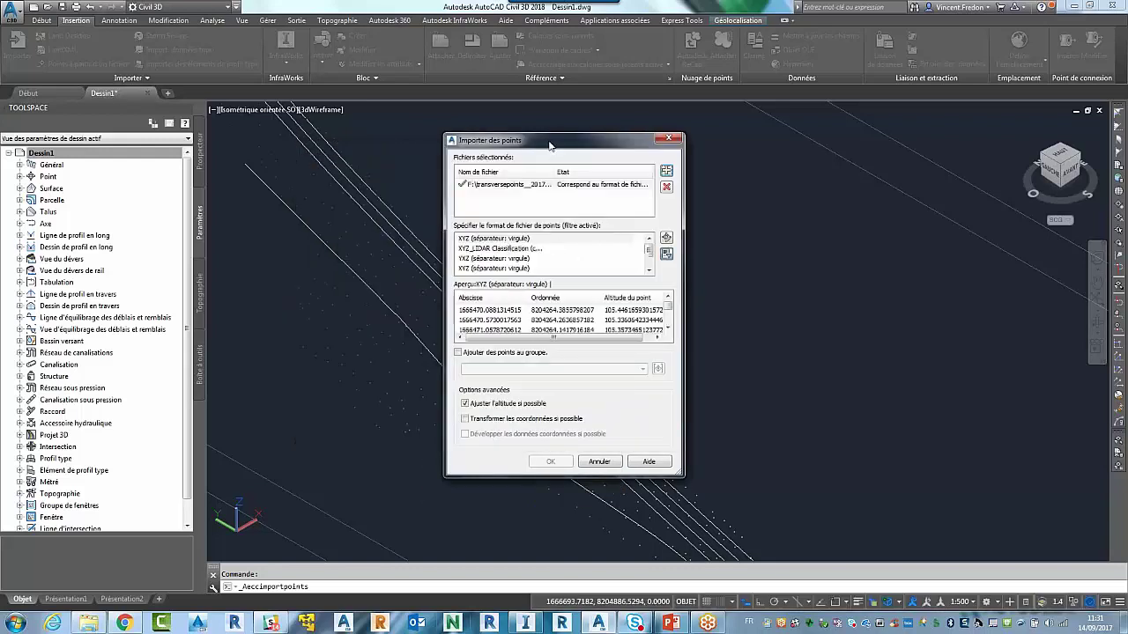
# Enlarge the point import dialog to review the coordinate preview and import the points in the comma-separated XYZ format
pyautogui.moveTo(518, 140); pyautogui.dragTo(394, 133)
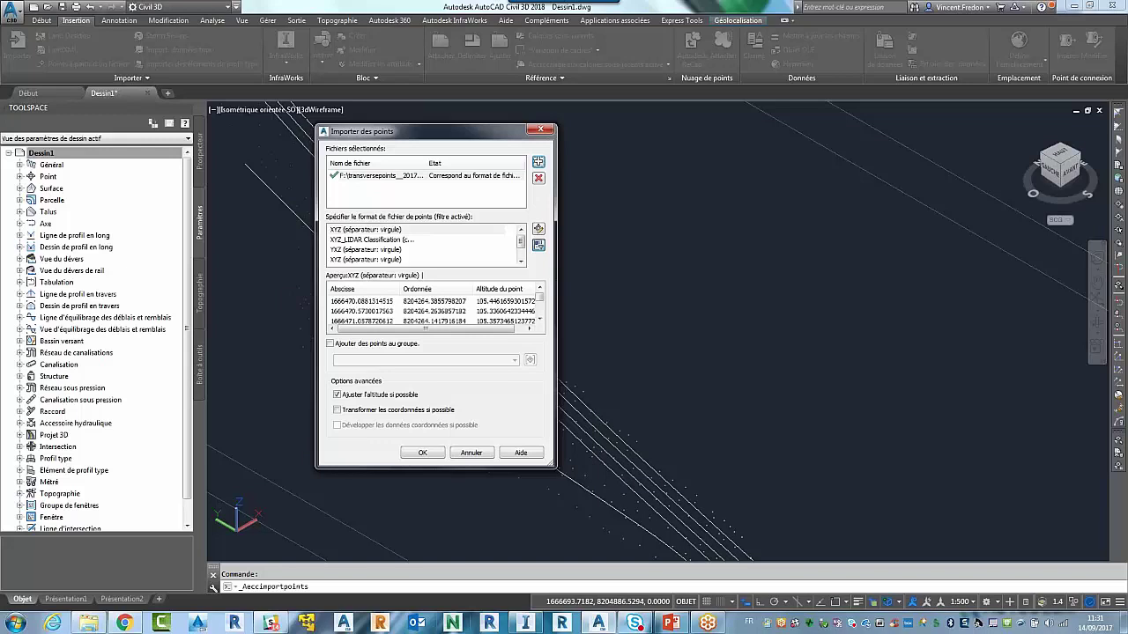
pyautogui.moveTo(556, 471); pyautogui.dragTo(646, 471)
pyautogui.moveTo(779, 465); pyautogui.dragTo(888, 496)
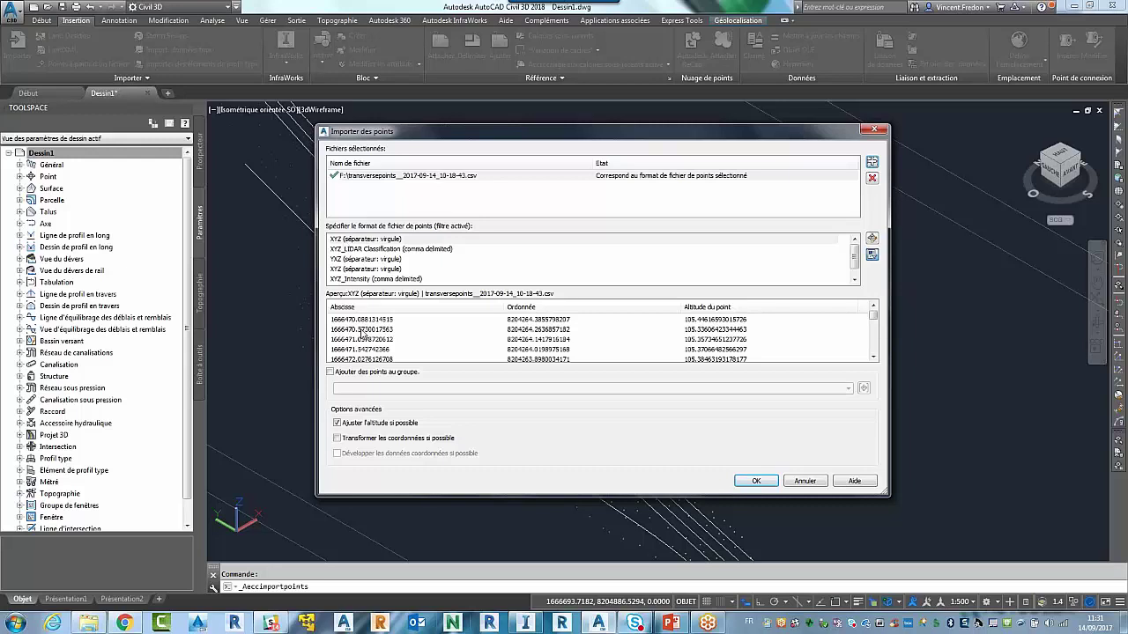
pyautogui.click(754, 480)
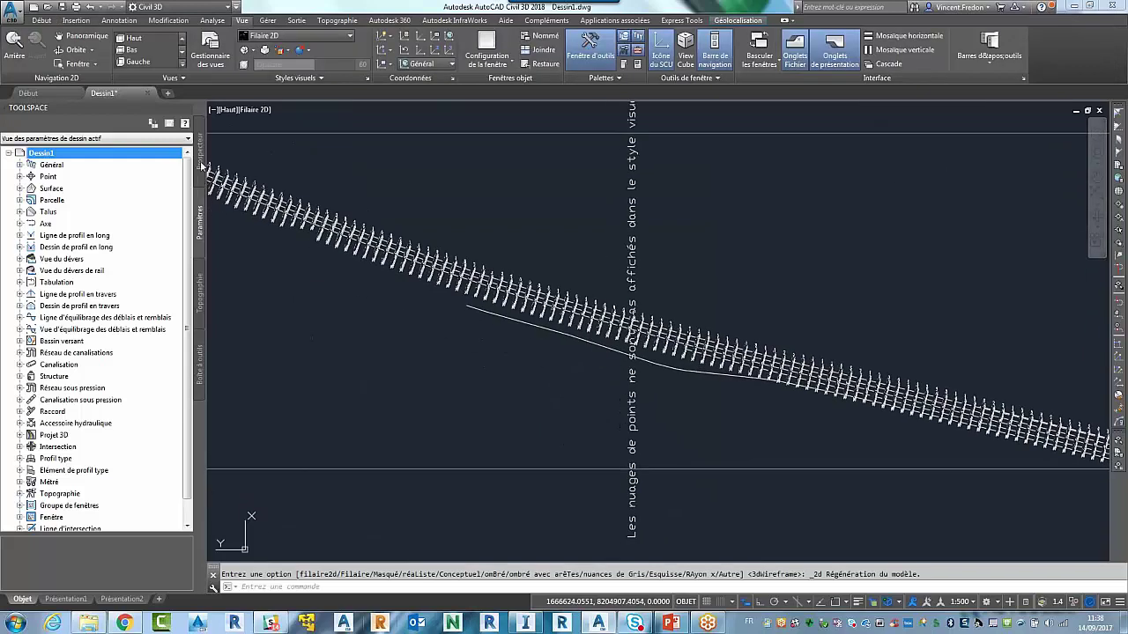
# Create a new triangulated surface named Route in the current drawing
pyautogui.click(201, 166)
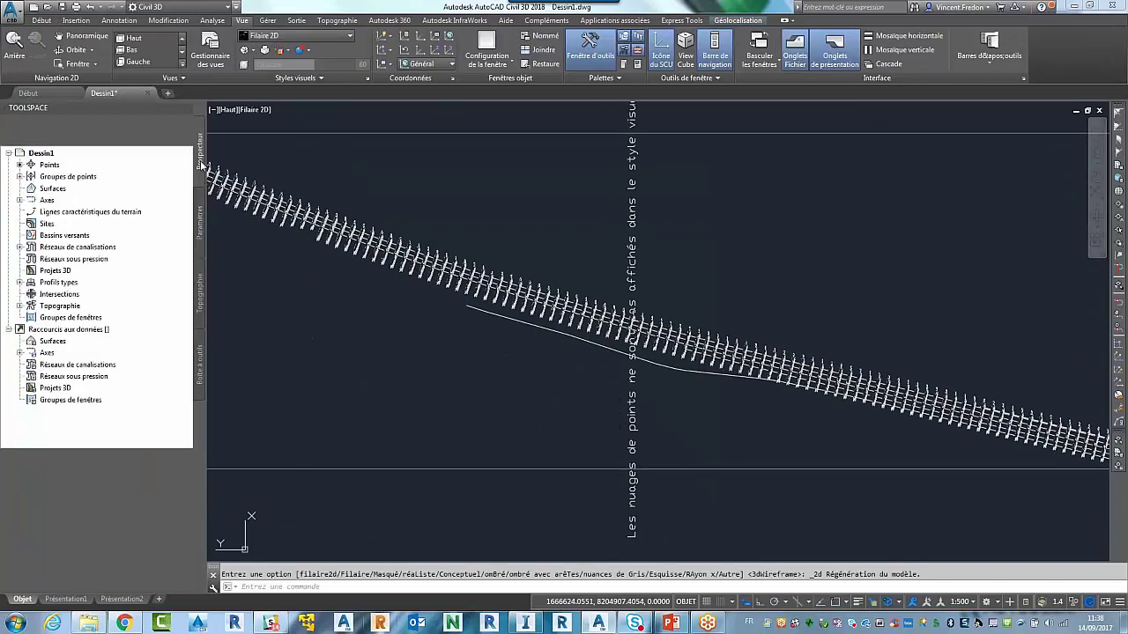
pyautogui.rightClick(53, 195)
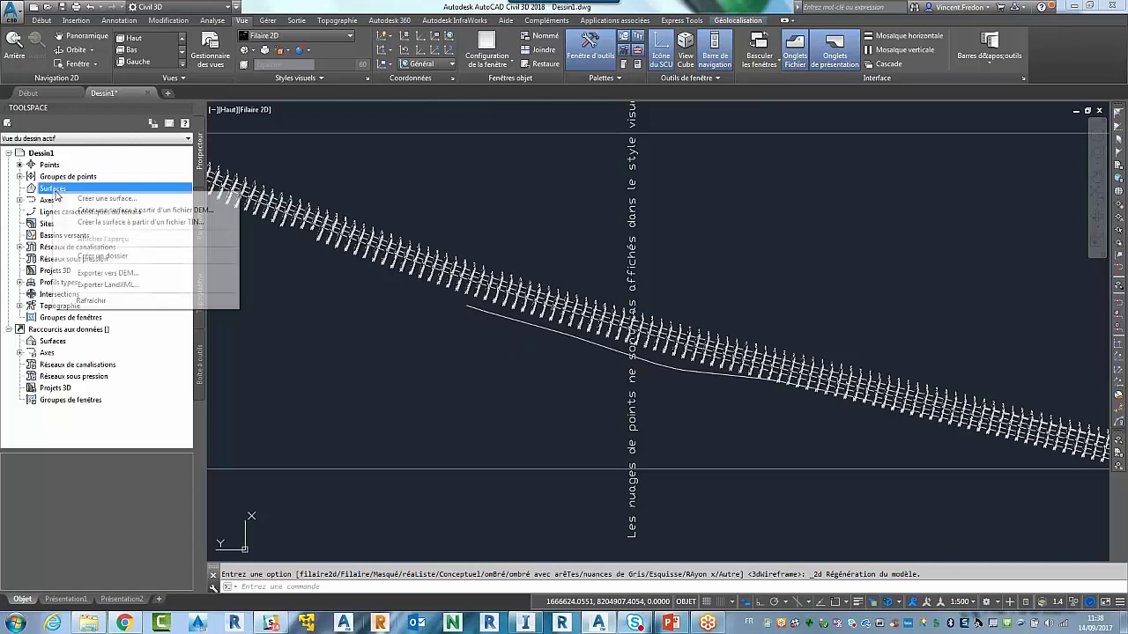
pyautogui.click(106, 196)
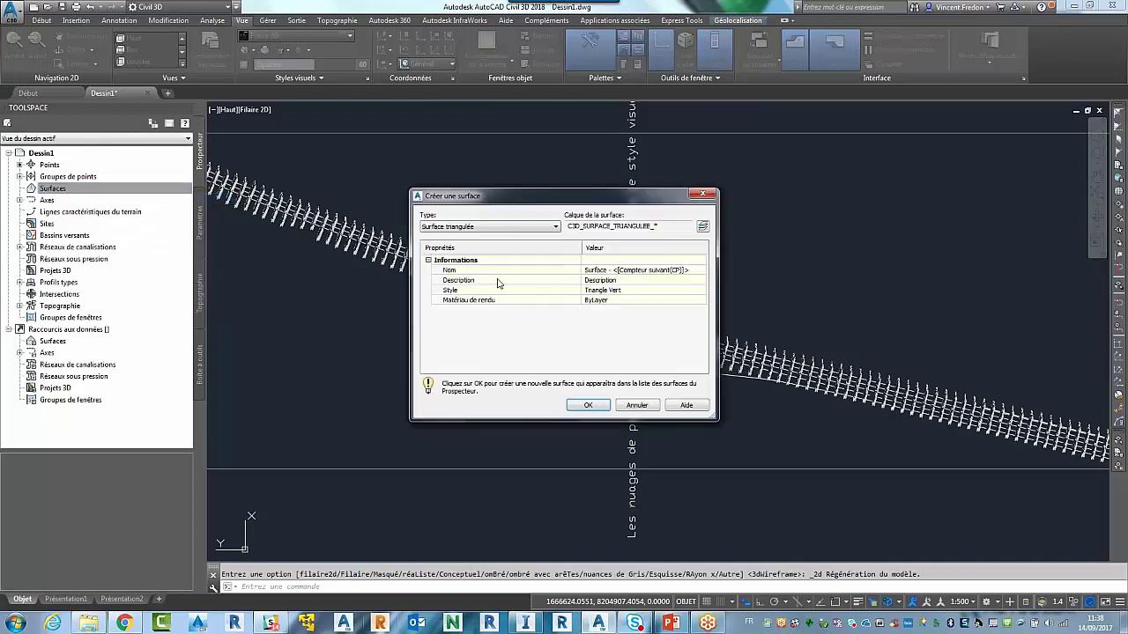
pyautogui.click(612, 270)
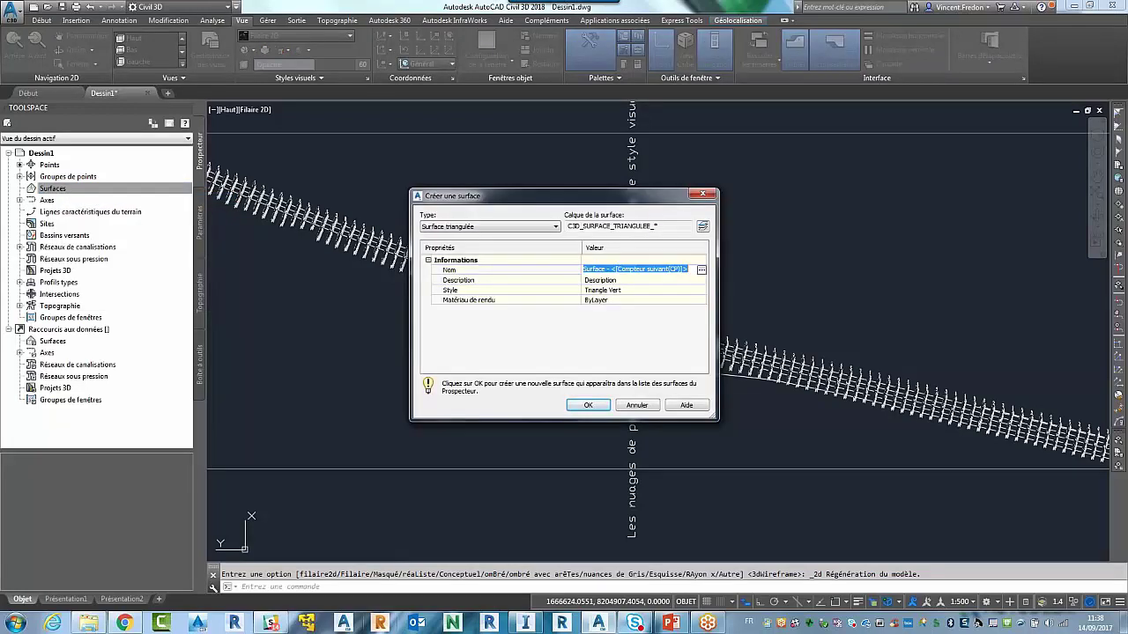
pyautogui.write('Route')
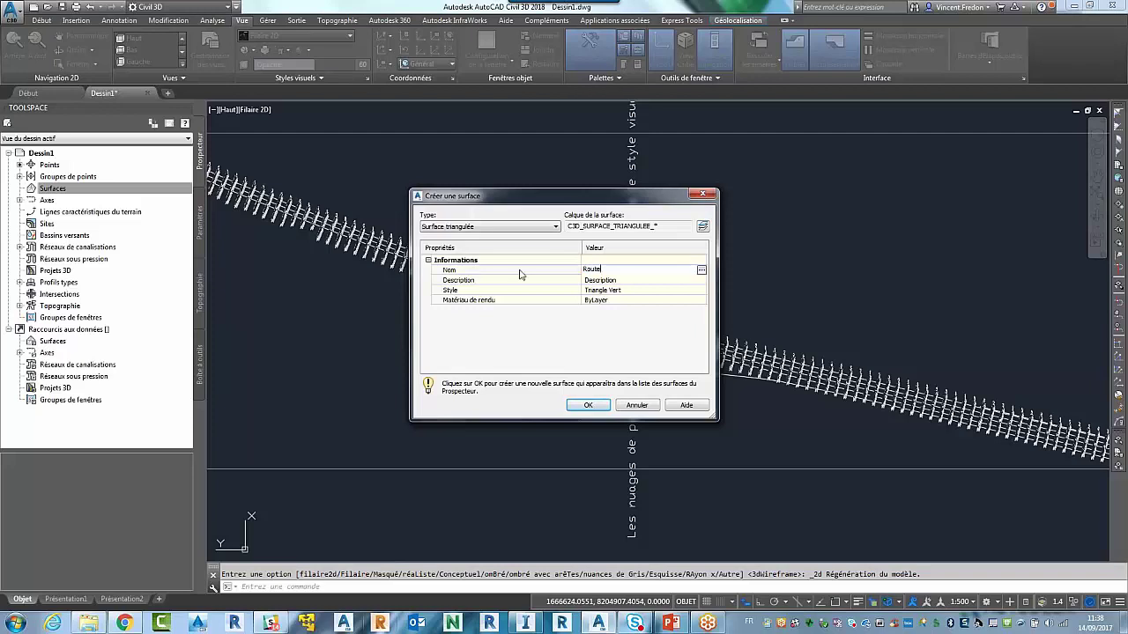
pyautogui.click(587, 405)
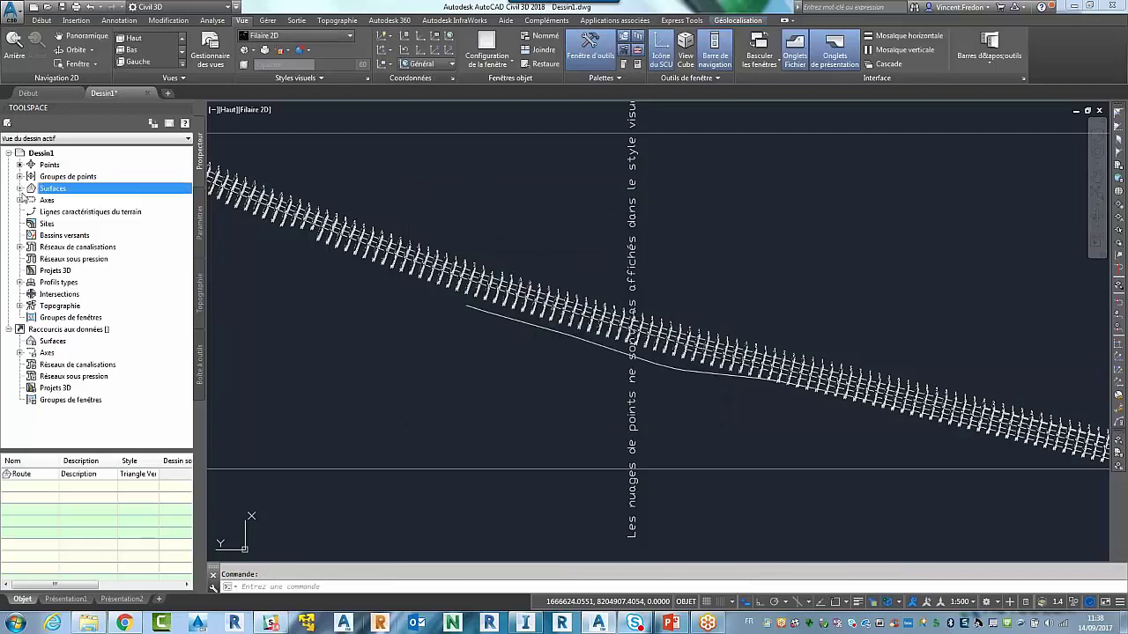
# Start adding Standard breaklines to the Route surface definition with the description Lignes InfraWorks
pyautogui.click(19, 189)
pyautogui.click(31, 200)
pyautogui.click(42, 236)
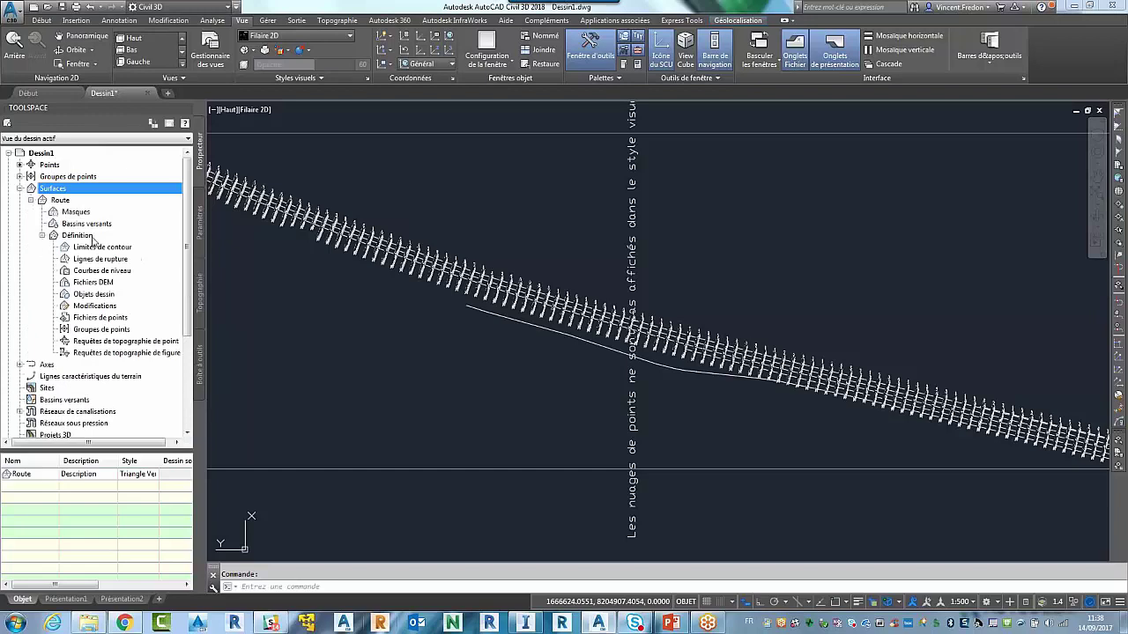
pyautogui.rightClick(110, 261)
pyautogui.click(141, 267)
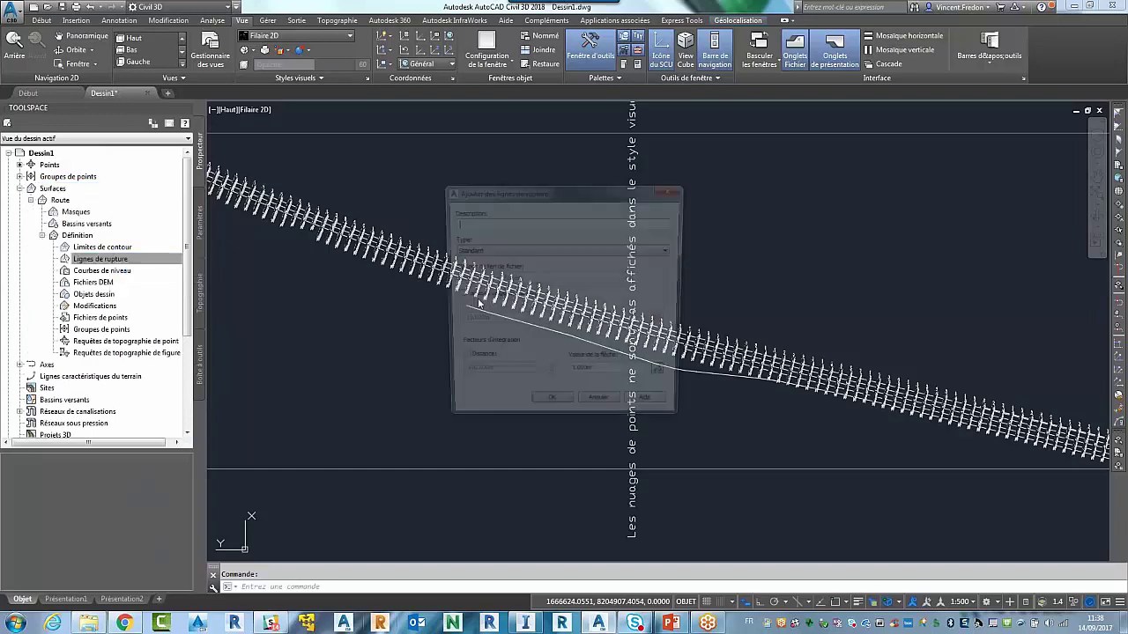
pyautogui.write('Lignes')
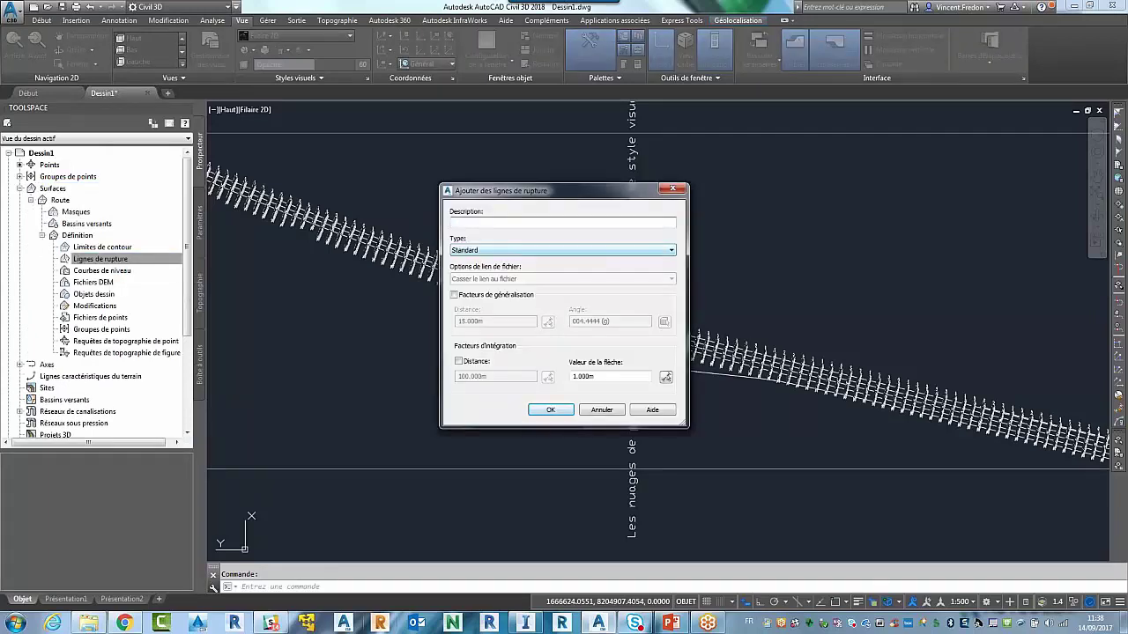
pyautogui.write(' InfraWorks')
pyautogui.press('Return')
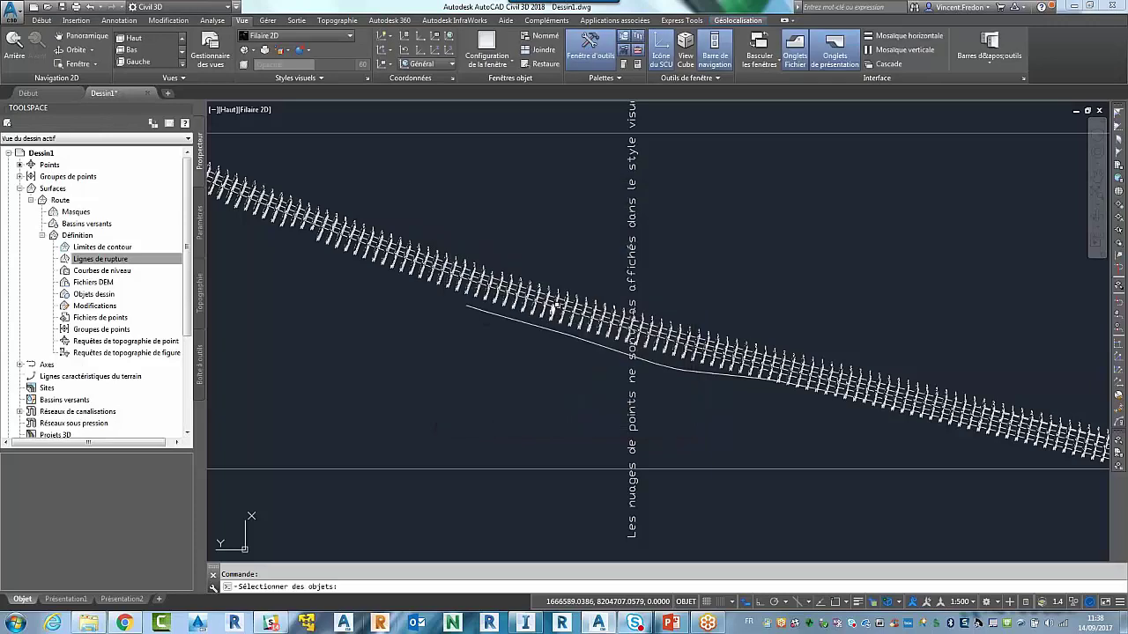
# Select the imported linear features along the road as the breaklines and finish the selection to triangulate the surface
pyautogui.scroll(5, 550, 294)
pyautogui.click(549, 249)
pyautogui.click(550, 249)
pyautogui.click(553, 304)
pyautogui.press('Return')
pyautogui.scroll(-2, 501, 379)
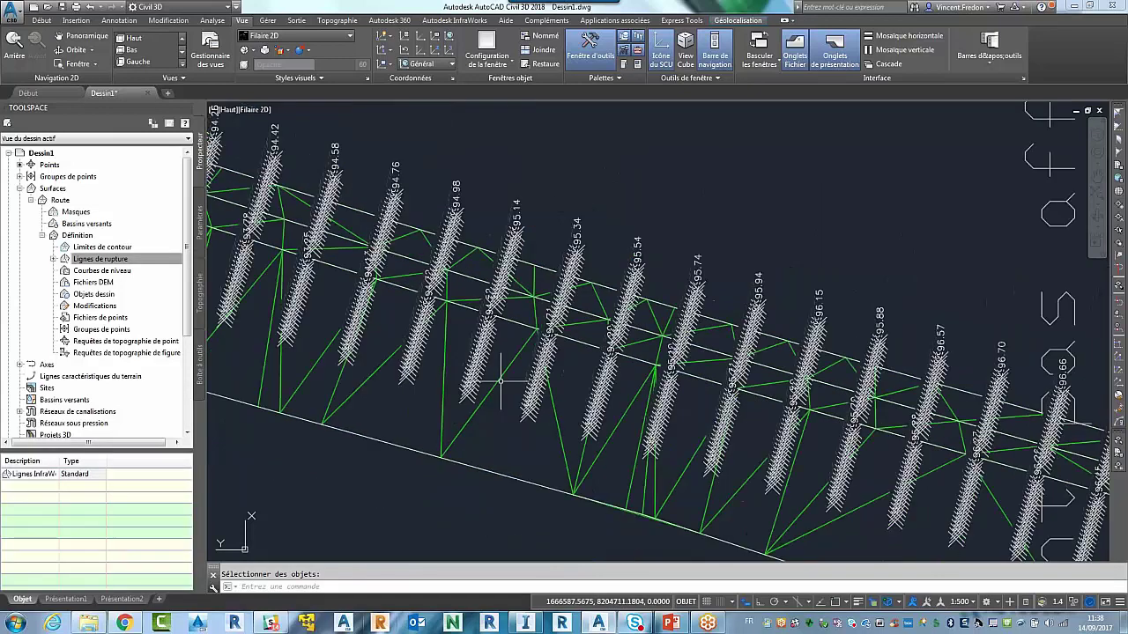
# Inspect the Route surface in 3D in the Object Viewer, orbiting around its widened section, and close the viewer
pyautogui.press('Escape')
pyautogui.click(501, 390)
pyautogui.rightClick(534, 249)
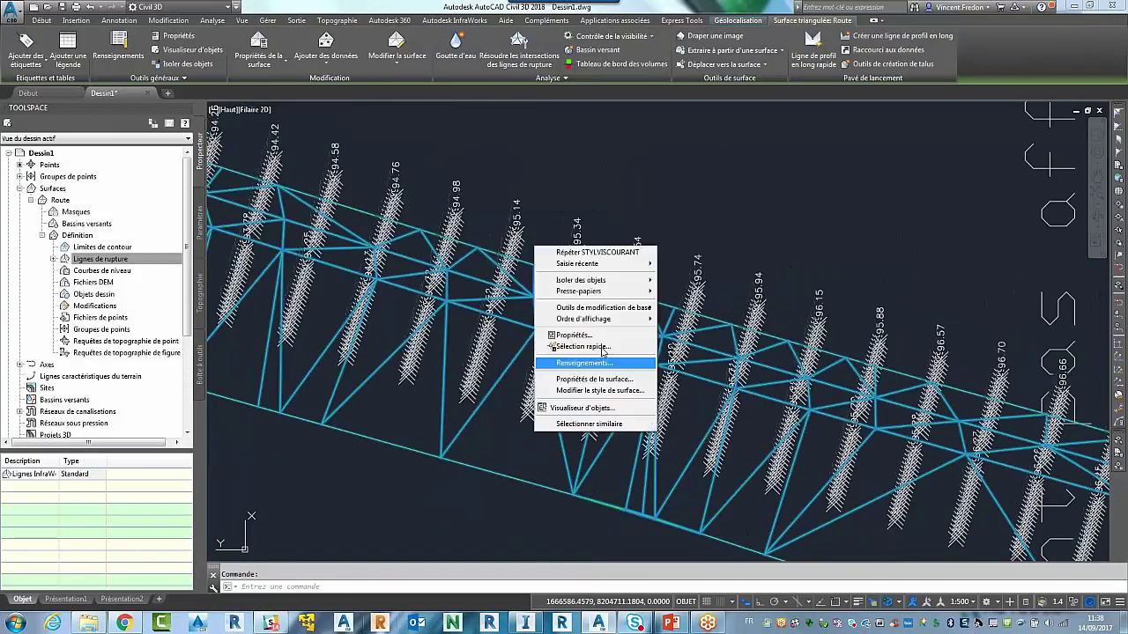
pyautogui.click(596, 409)
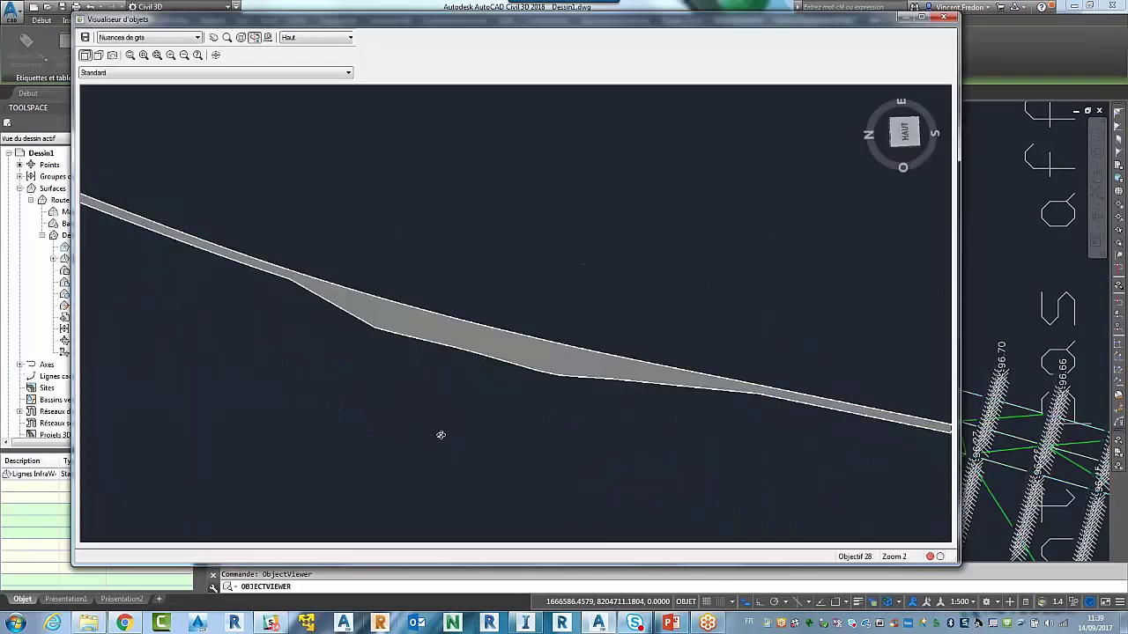
pyautogui.moveTo(440, 433); pyautogui.dragTo(660, 343)
pyautogui.scroll(5, 517, 366)
pyautogui.moveTo(375, 392); pyautogui.dragTo(368, 355)
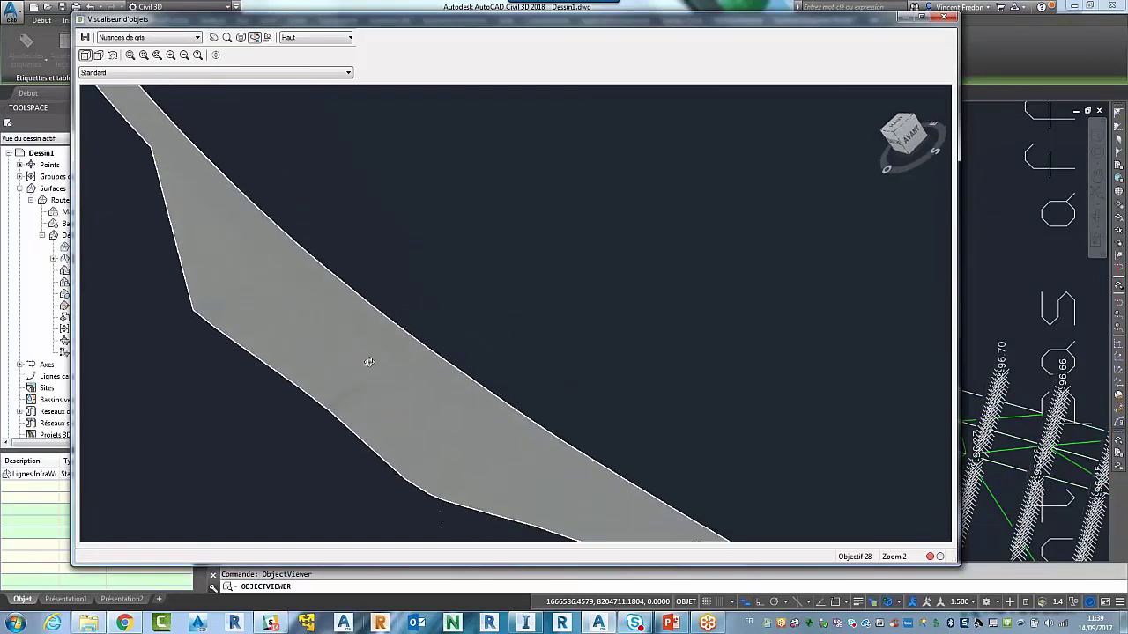
pyautogui.click(950, 19)
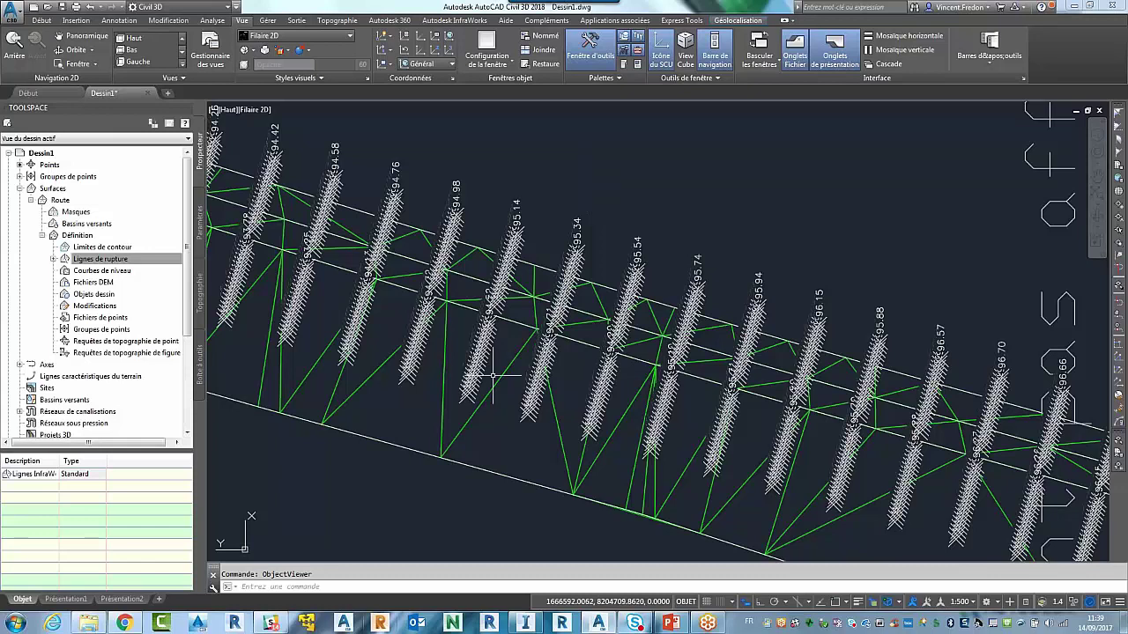
# Examine the surface triangulation against the imported lines and transverse points along the road
pyautogui.scroll(-2, 465, 355)
pyautogui.scroll(-3, 464, 352)
pyautogui.scroll(4, 385, 322)
pyautogui.scroll(-3, 385, 322)
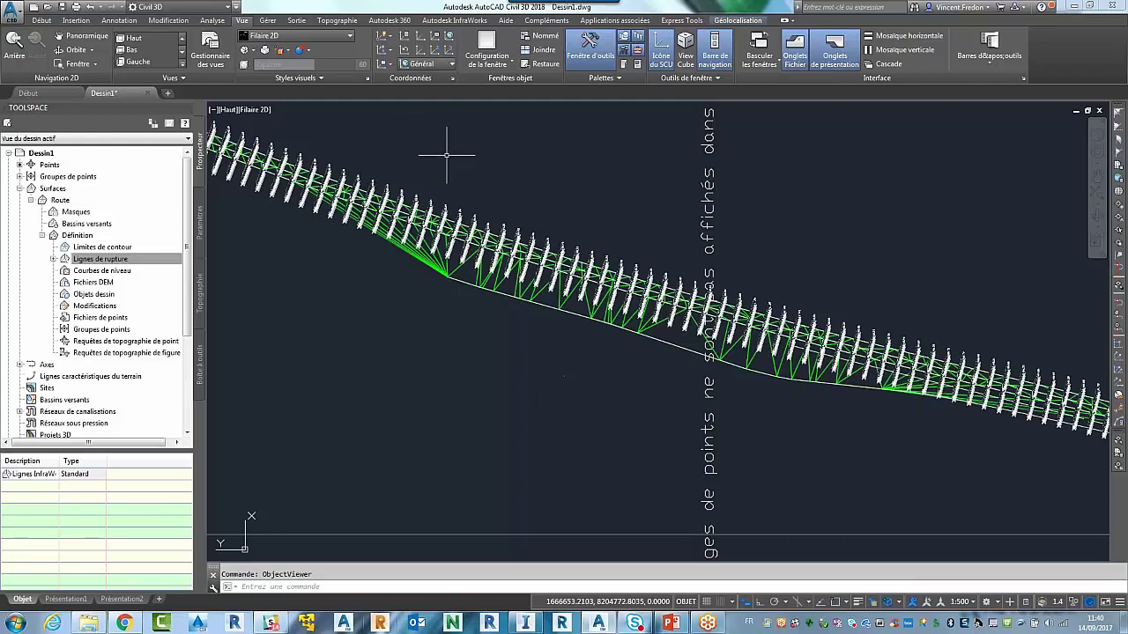
pyautogui.scroll(6, 768, 388)
pyautogui.scroll(-5, 771, 387)
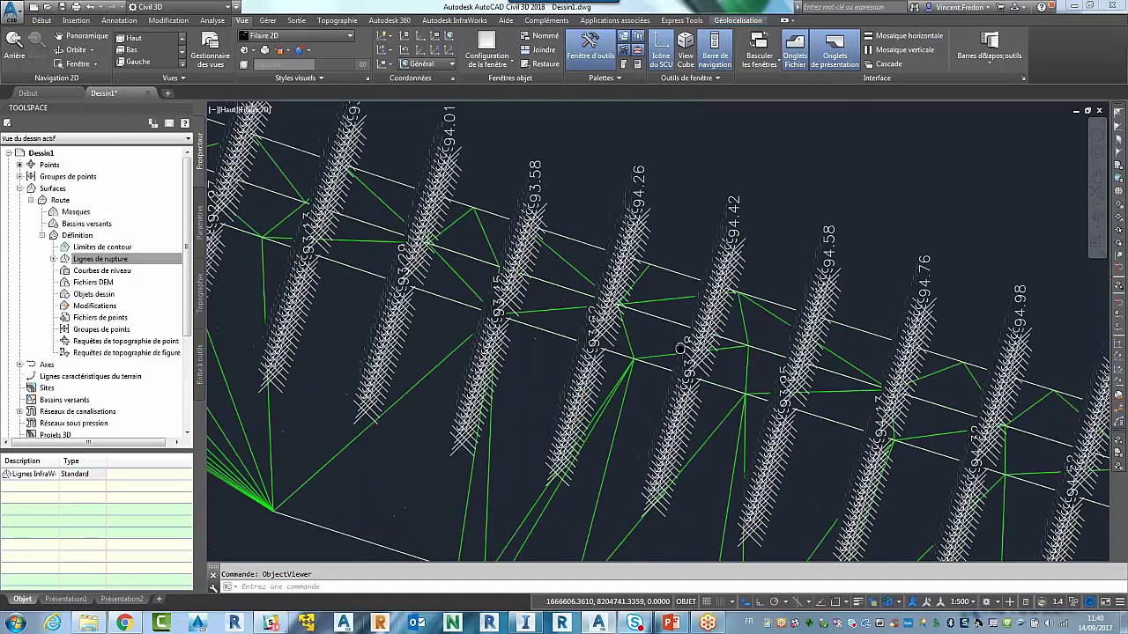
pyautogui.moveTo(586, 286)
pyautogui.mouseDown(button='middle')
pyautogui.moveTo(473, 235)
pyautogui.moveTo(621, 304)
pyautogui.moveTo(457, 269)
pyautogui.mouseUp(button='middle')
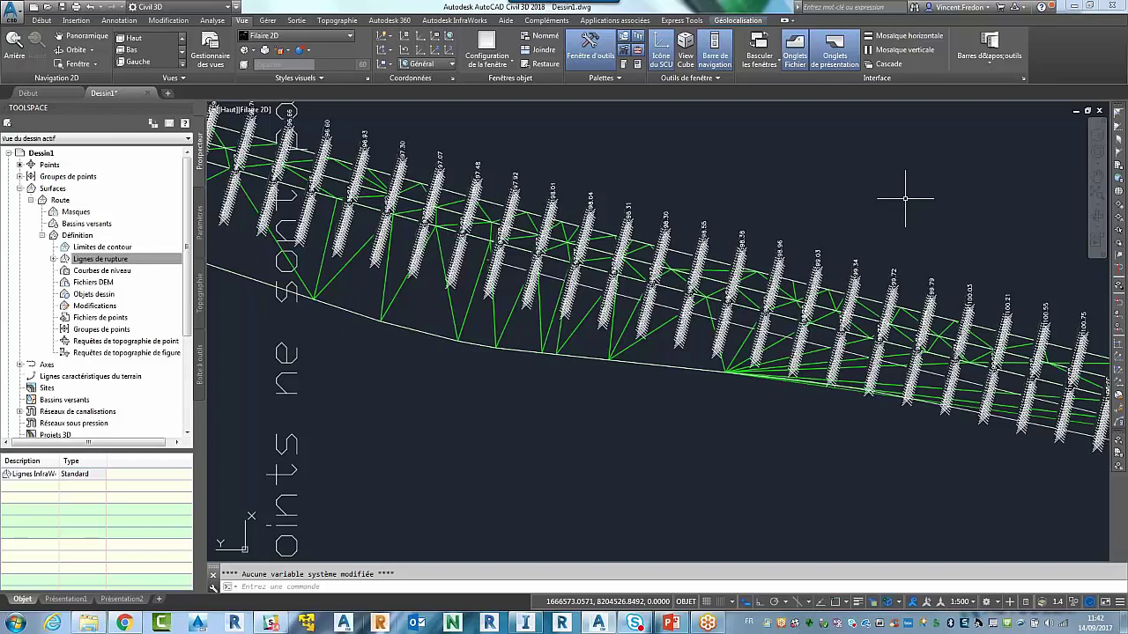
pyautogui.scroll(-2, 904, 198)
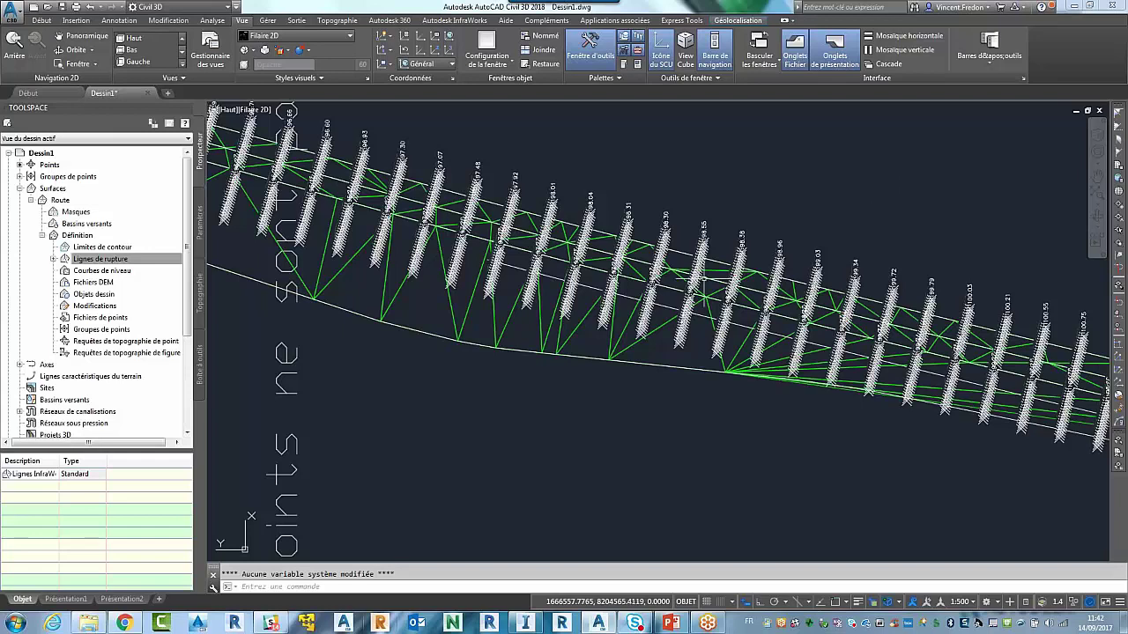
pyautogui.scroll(1, 710, 220)
pyautogui.moveTo(771, 187); pyautogui.dragTo(699, 219, button='middle')
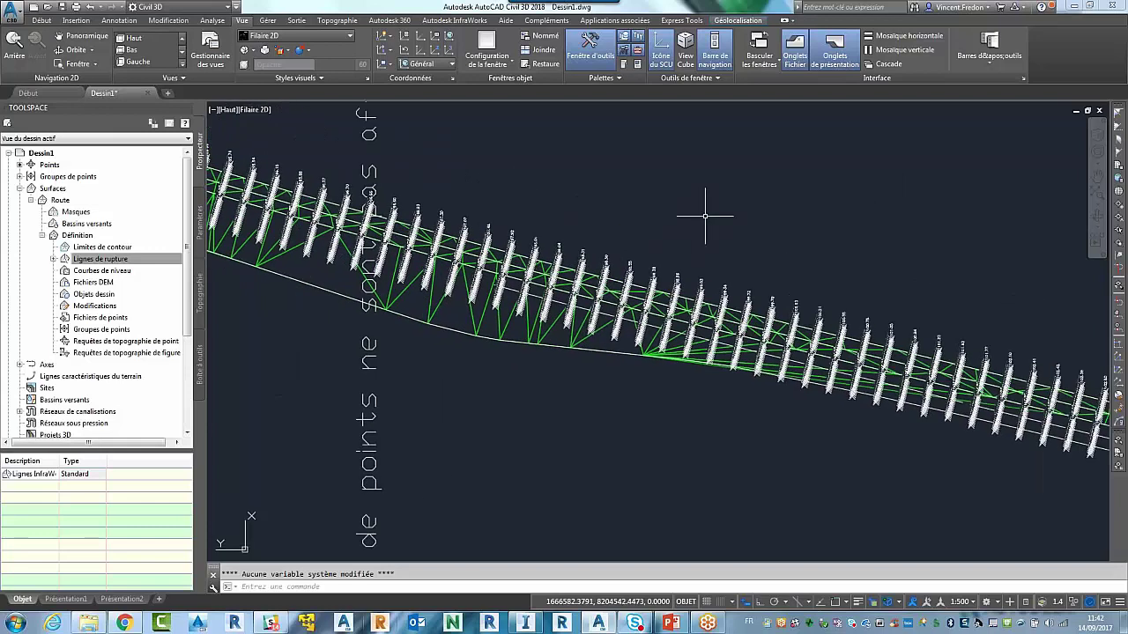
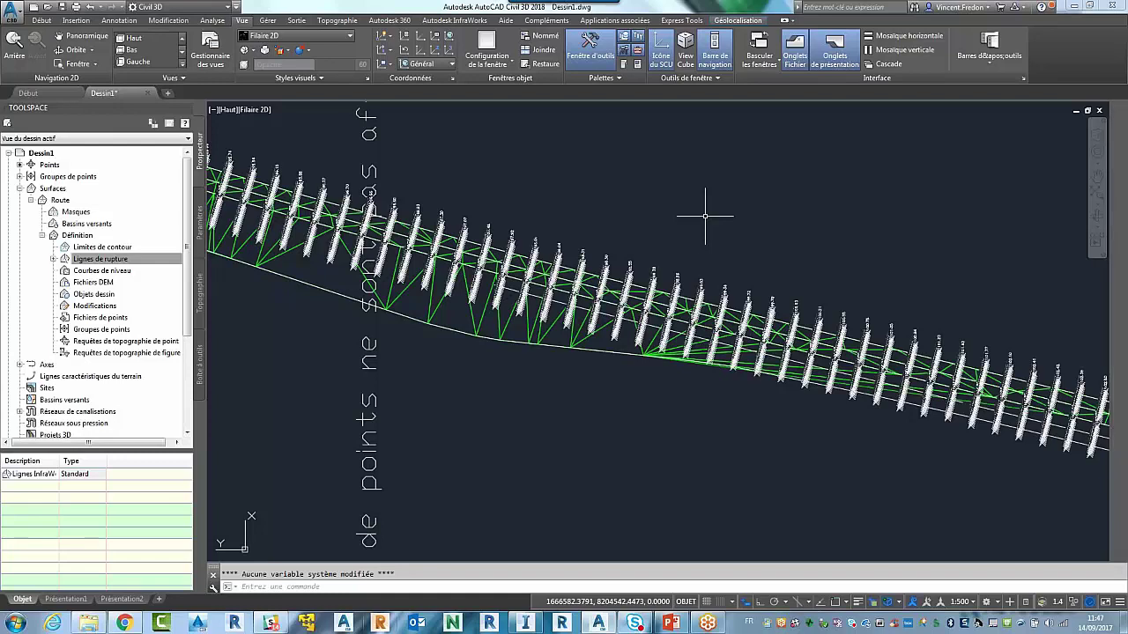
pyautogui.moveTo(569, 310)
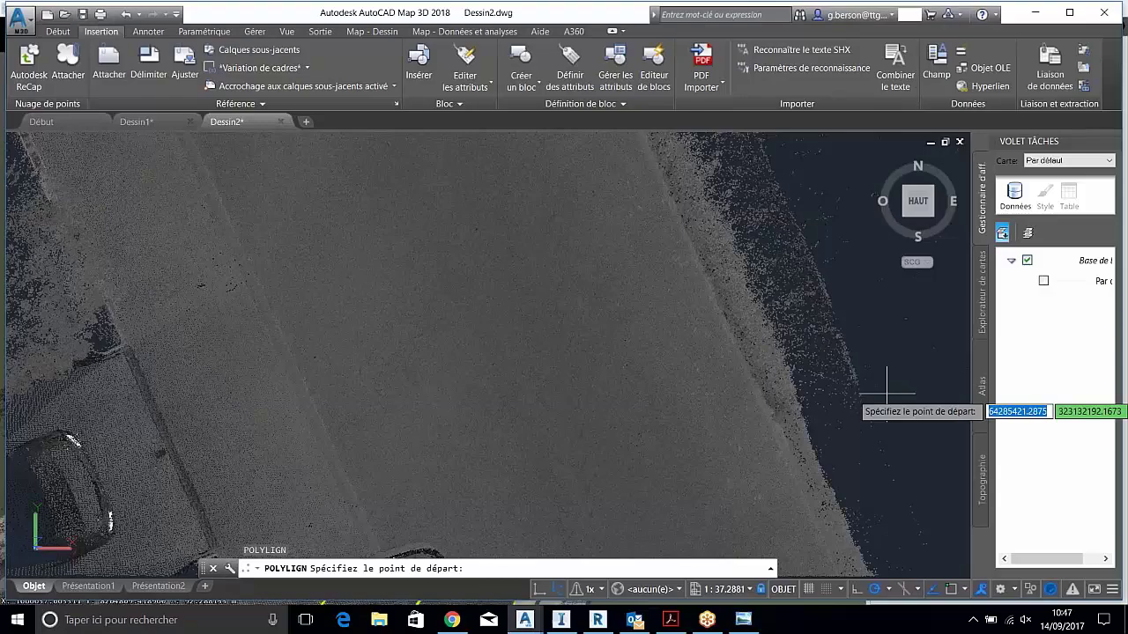
pyautogui.press('Escape')
pyautogui.press('Escape')
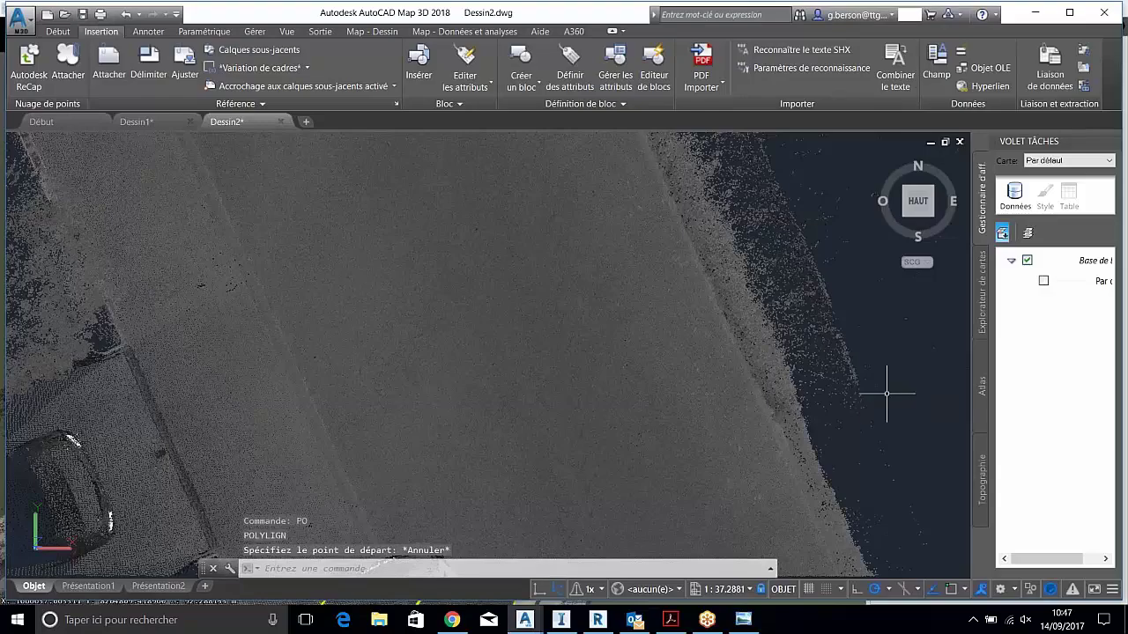
pyautogui.press('Return')
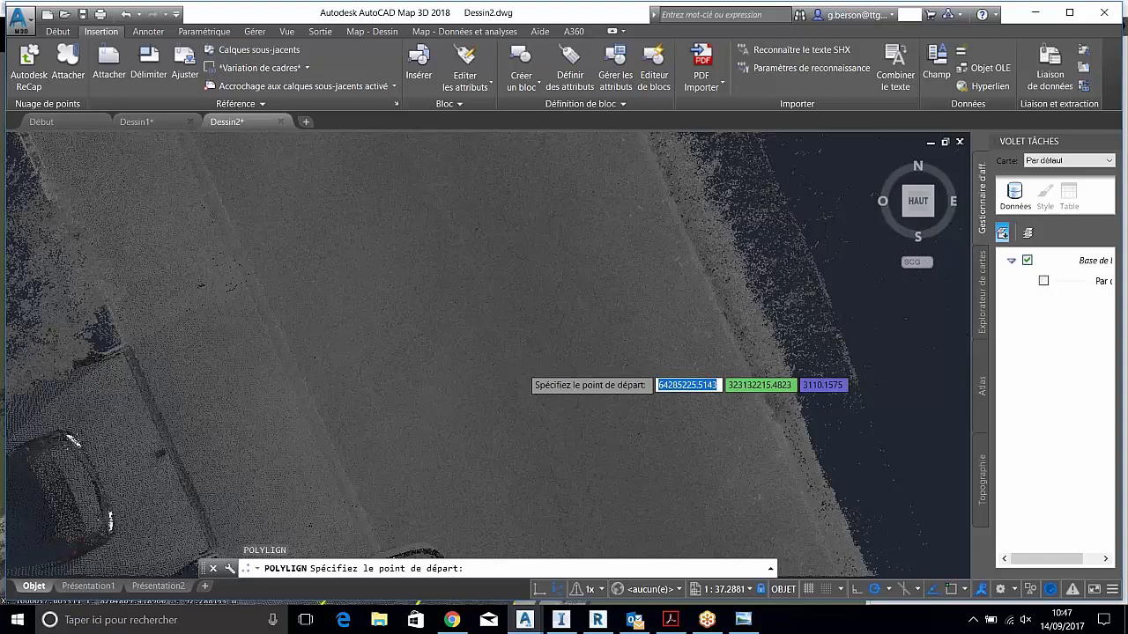
pyautogui.scroll(5, 520, 372)
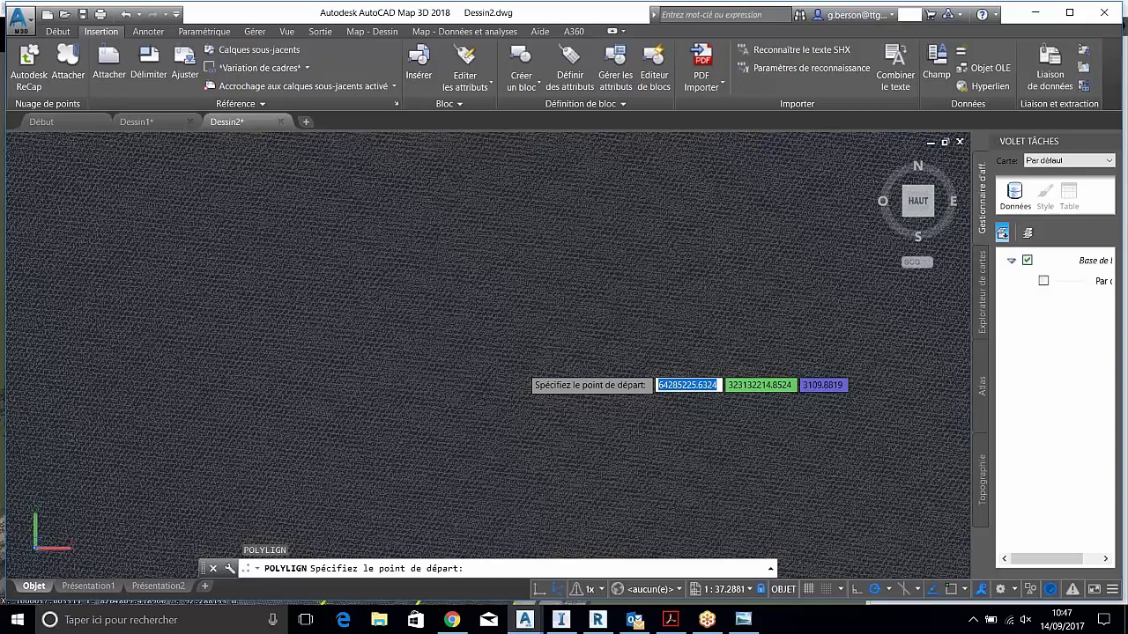
pyautogui.scroll(5, 519, 372)
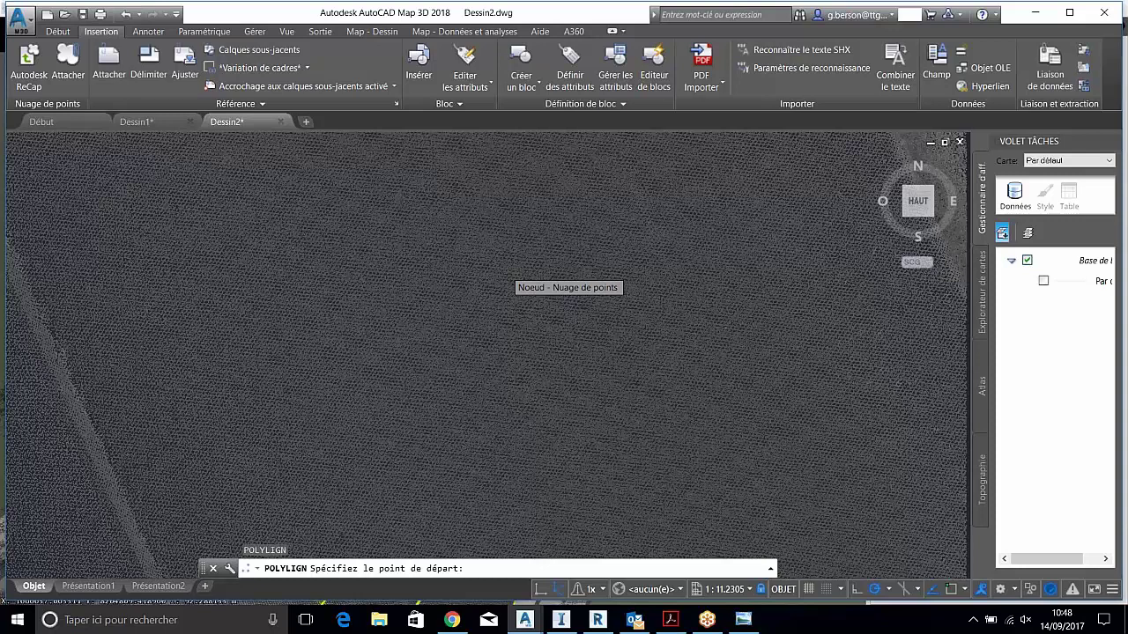
pyautogui.press('Escape')
# Draw a polyline segment along the kerb edge in the point cloud, snapping its vertices to cloud nodes, and end the command
pyautogui.scroll(5, 546, 397)
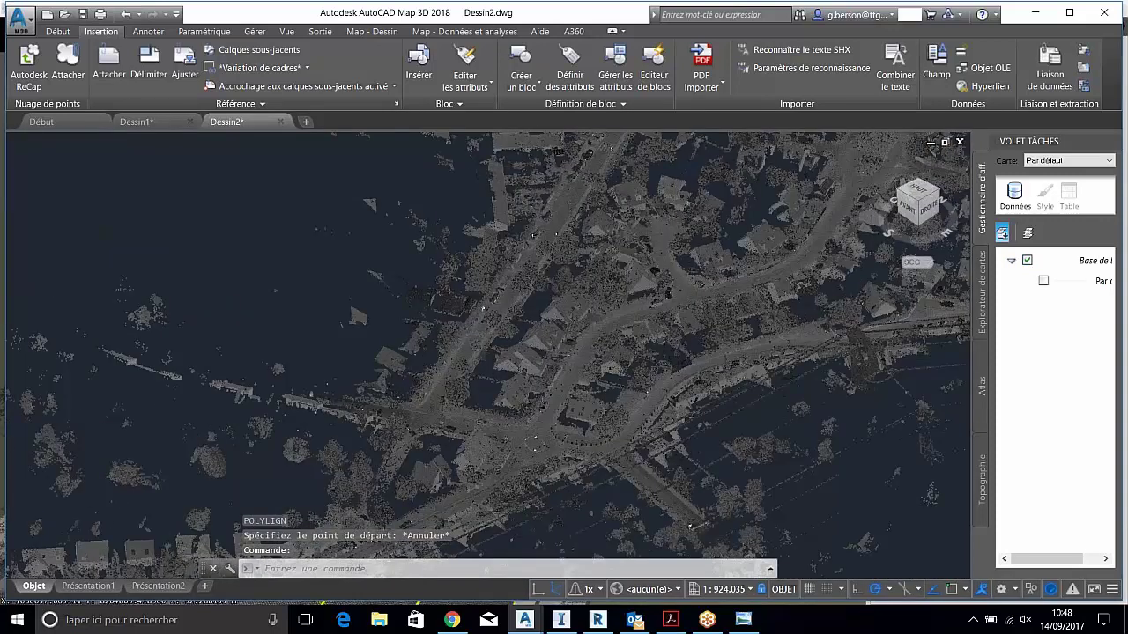
pyautogui.scroll(2, 440, 344)
pyautogui.scroll(5, 458, 348)
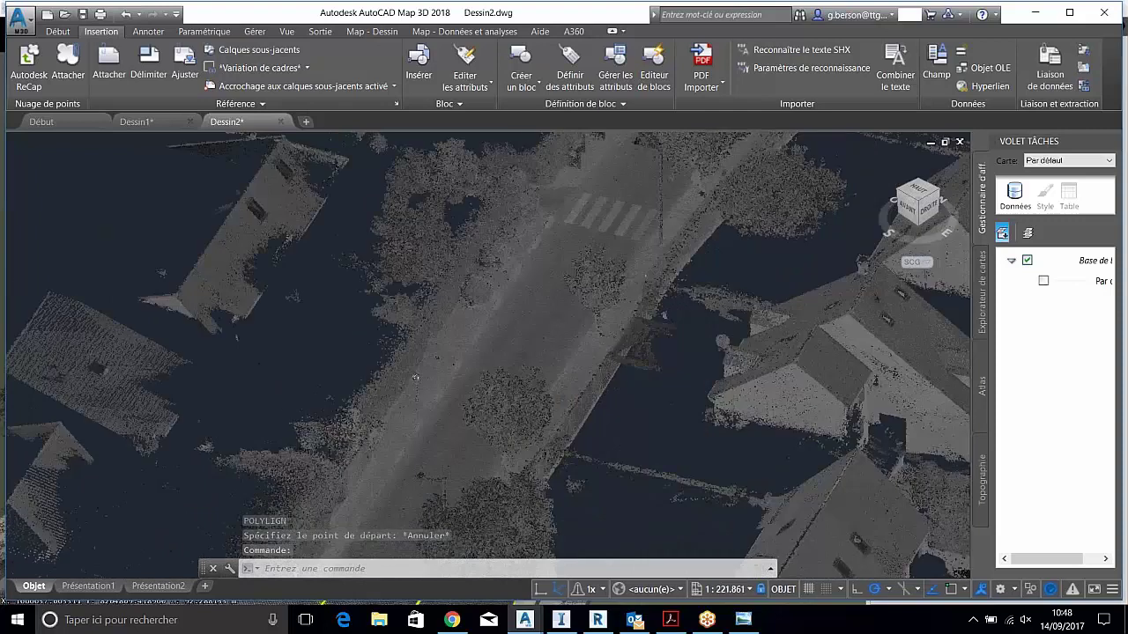
pyautogui.scroll(8, 415, 378)
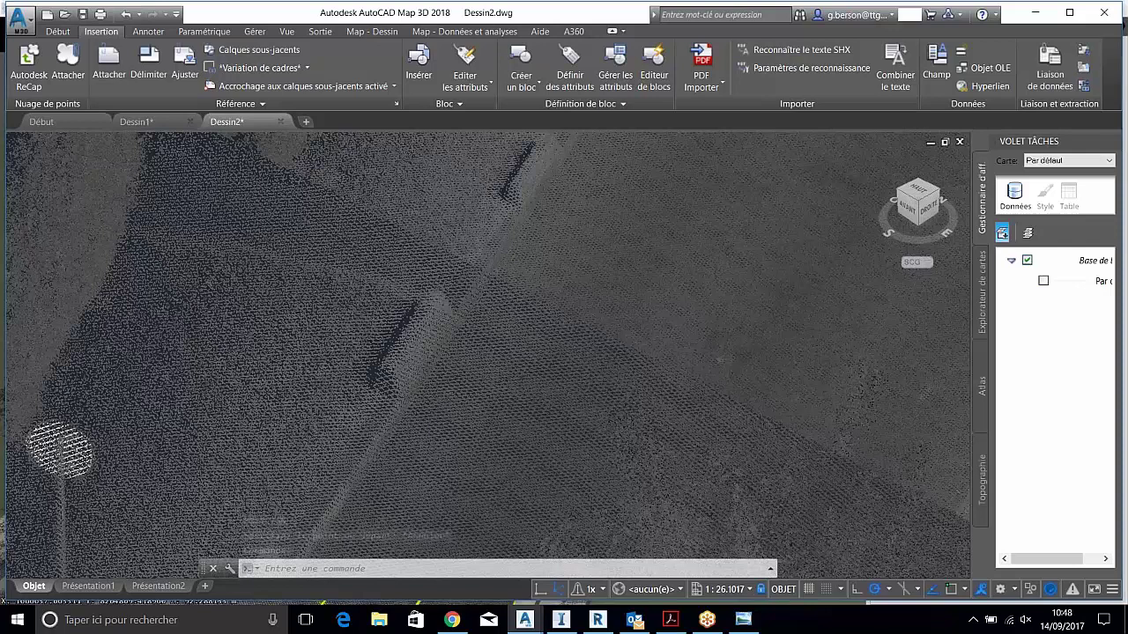
pyautogui.scroll(3, 467, 352)
pyautogui.write('pl')
pyautogui.press('Return')
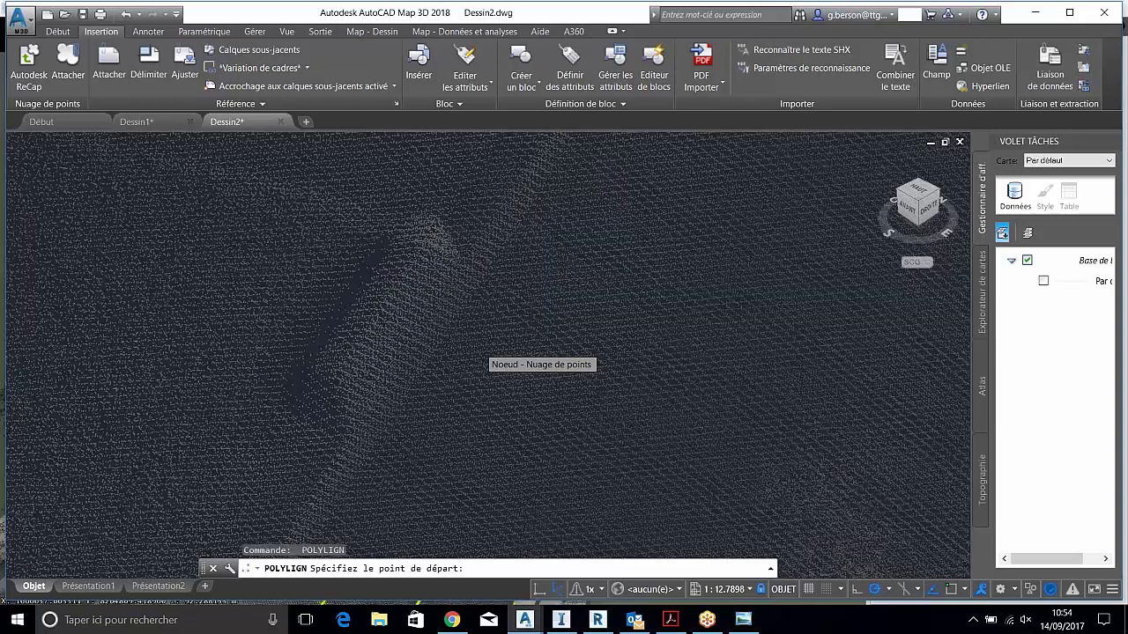
pyautogui.scroll(3, 462, 344)
pyautogui.click(430, 351)
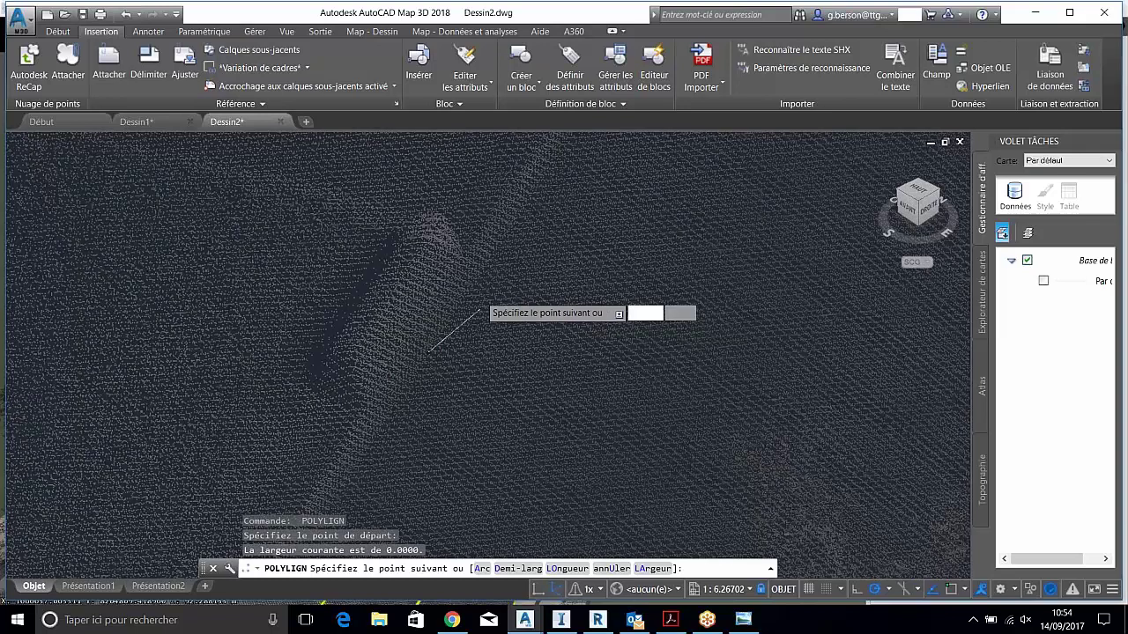
pyautogui.moveTo(480, 310); pyautogui.dragTo(428, 440, button='middle')
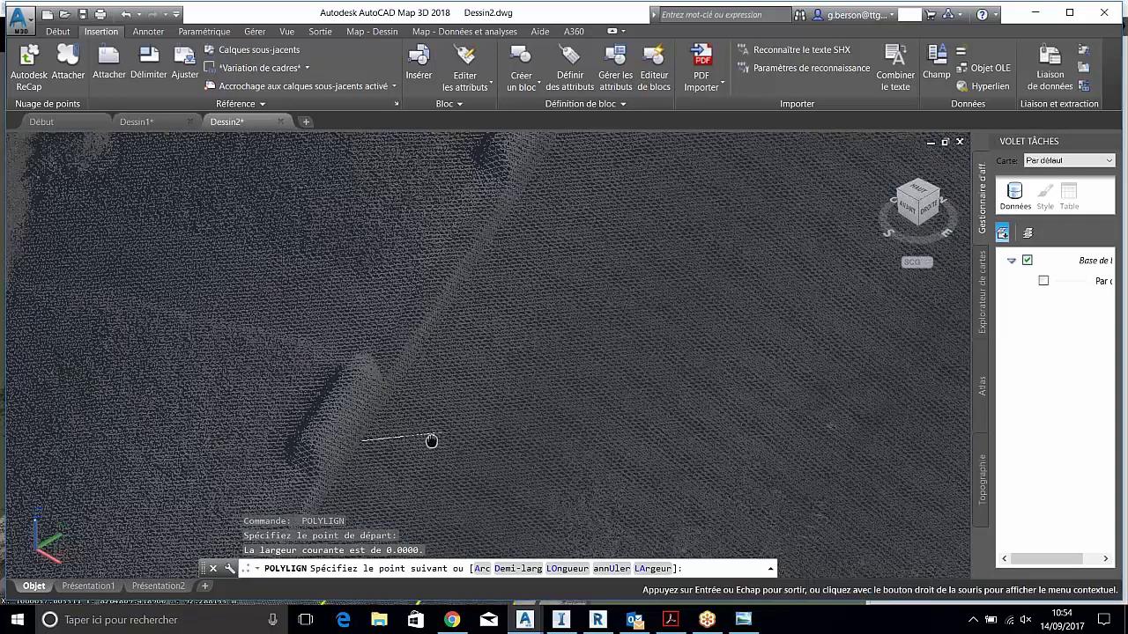
pyautogui.scroll(-3, 315, 219)
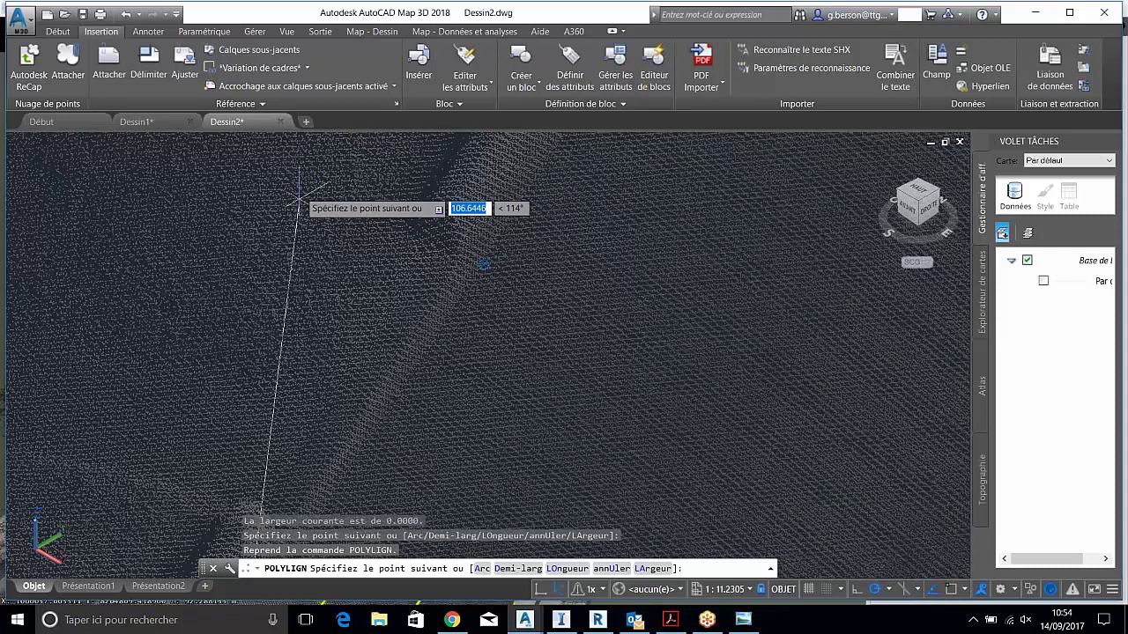
pyautogui.click(296, 196)
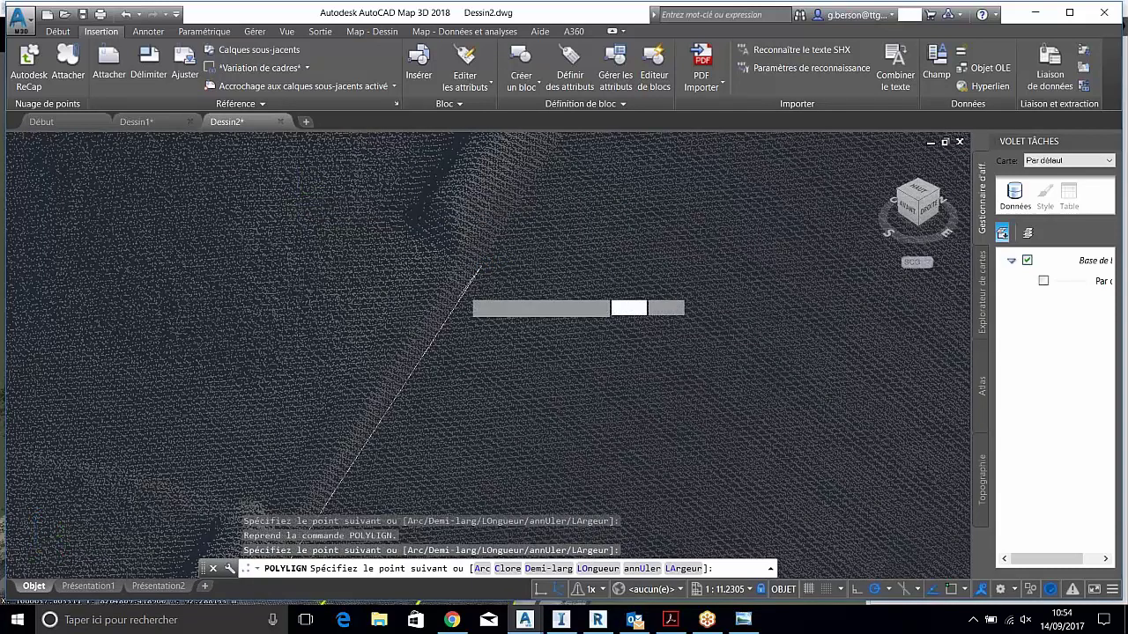
pyautogui.scroll(2, 577, 226)
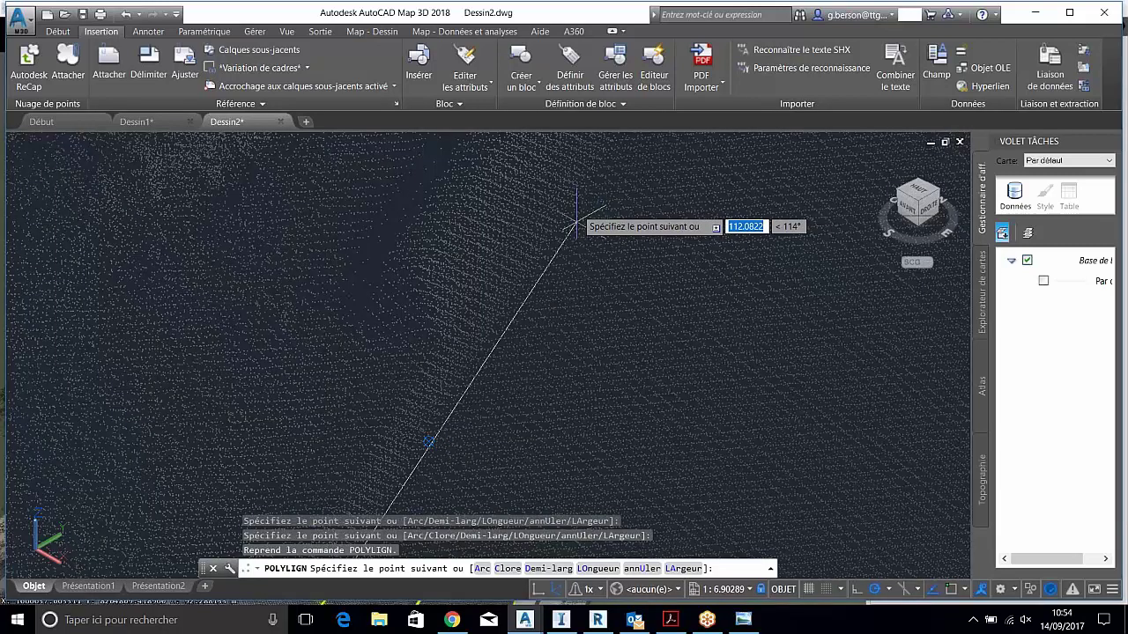
pyautogui.press('Escape')
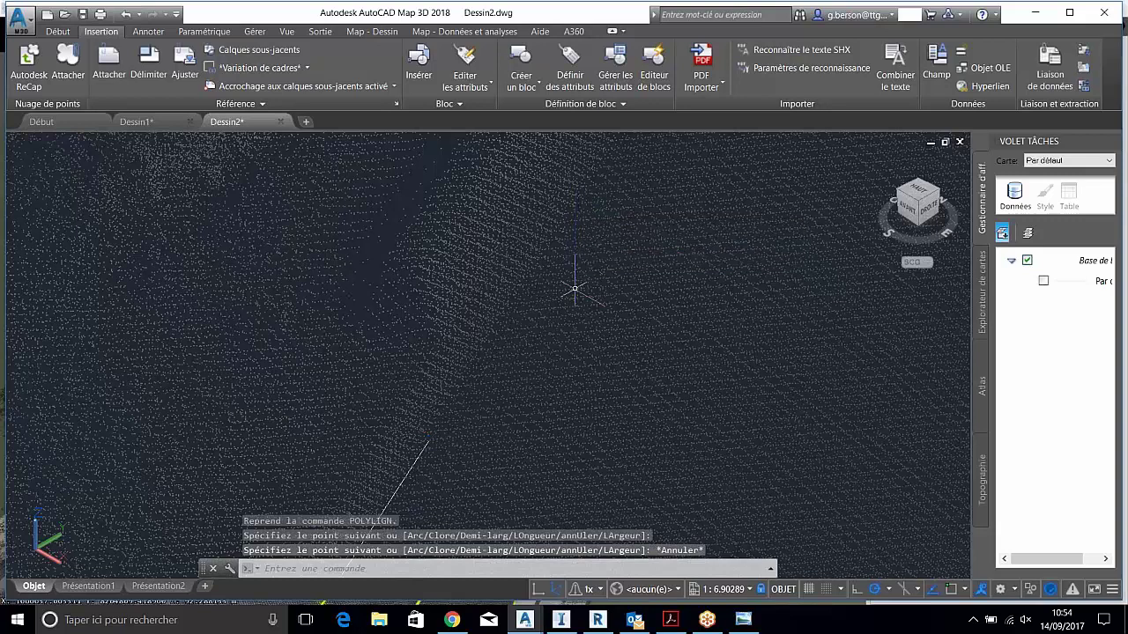
# Inspect the traced kerb polyline against the street point cloud from several 3D angles
pyautogui.keyDown('shift'); pyautogui.moveTo(579, 282); pyautogui.dragTo(467, 308, button='middle'); pyautogui.keyUp('shift')
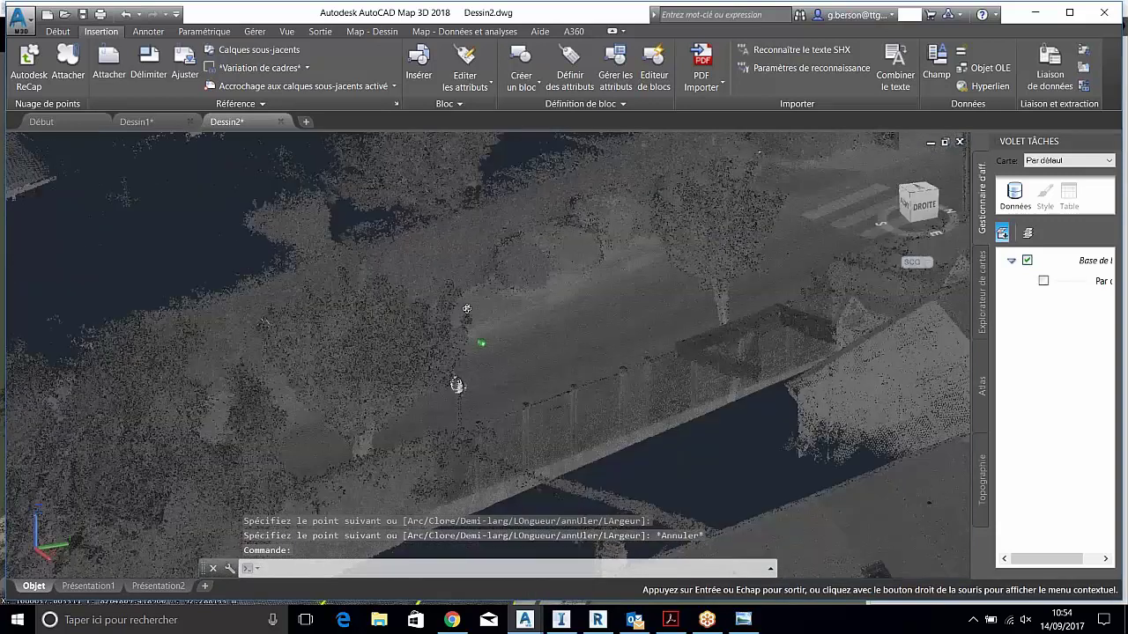
pyautogui.keyDown('shift'); pyautogui.moveTo(467, 309); pyautogui.dragTo(595, 274, button='middle'); pyautogui.keyUp('shift')
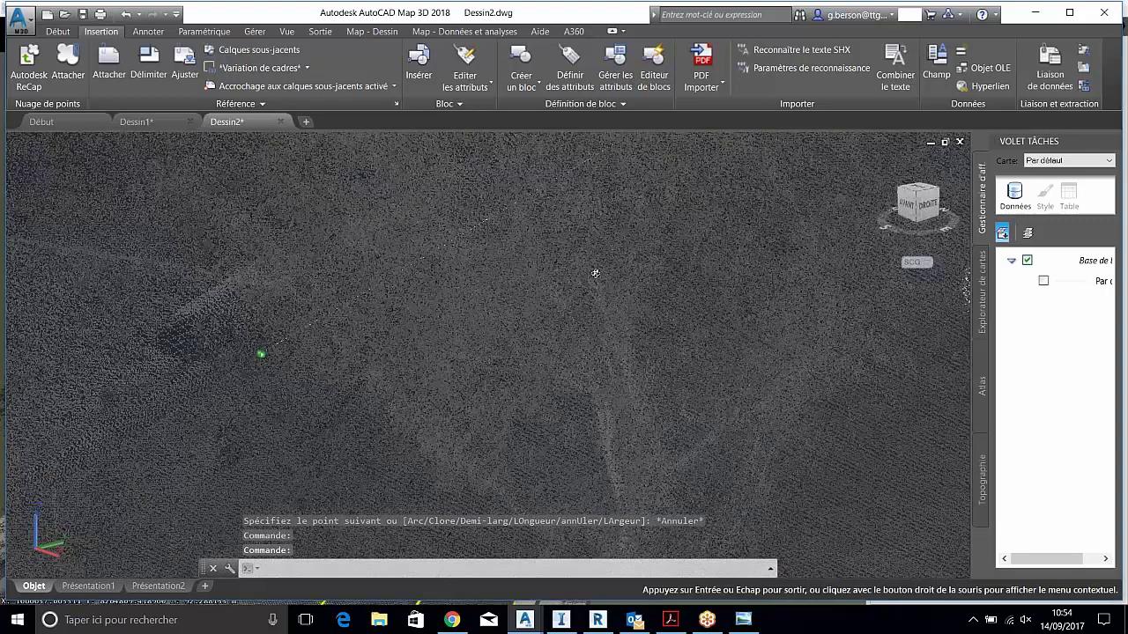
pyautogui.keyDown('shift'); pyautogui.moveTo(596, 274); pyautogui.dragTo(423, 291, button='middle'); pyautogui.keyUp('shift')
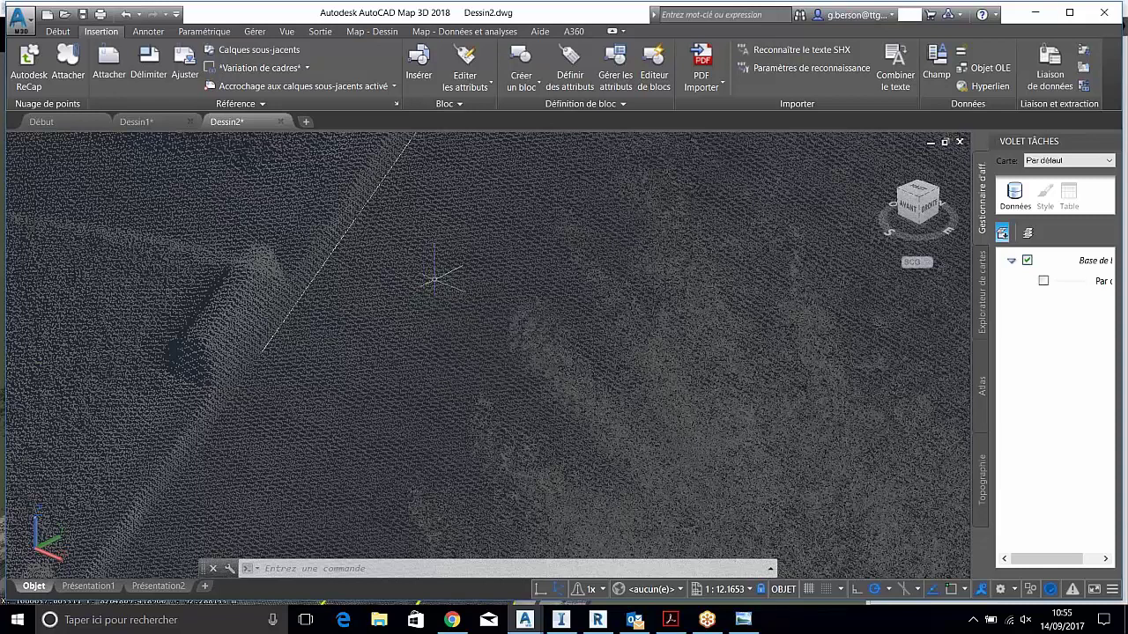
# Close Dessin2.dwg without saving, keep Dessin1.dwg open by cancelling the exit, and minimize the open windows to reveal the desktop
pyautogui.click(1102, 15)
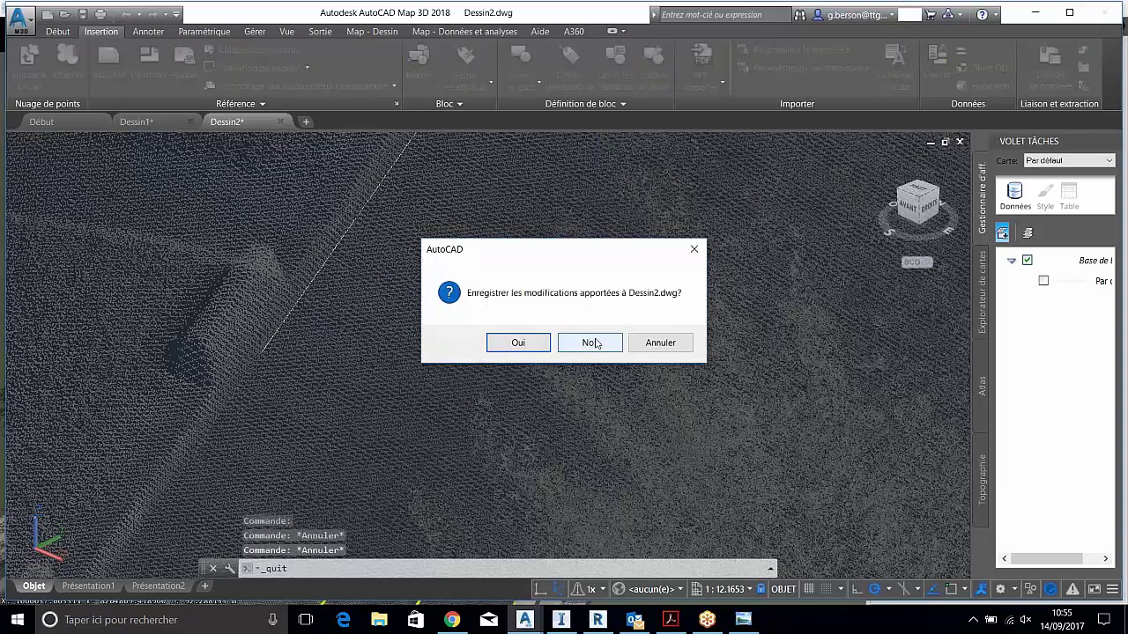
pyautogui.click(594, 343)
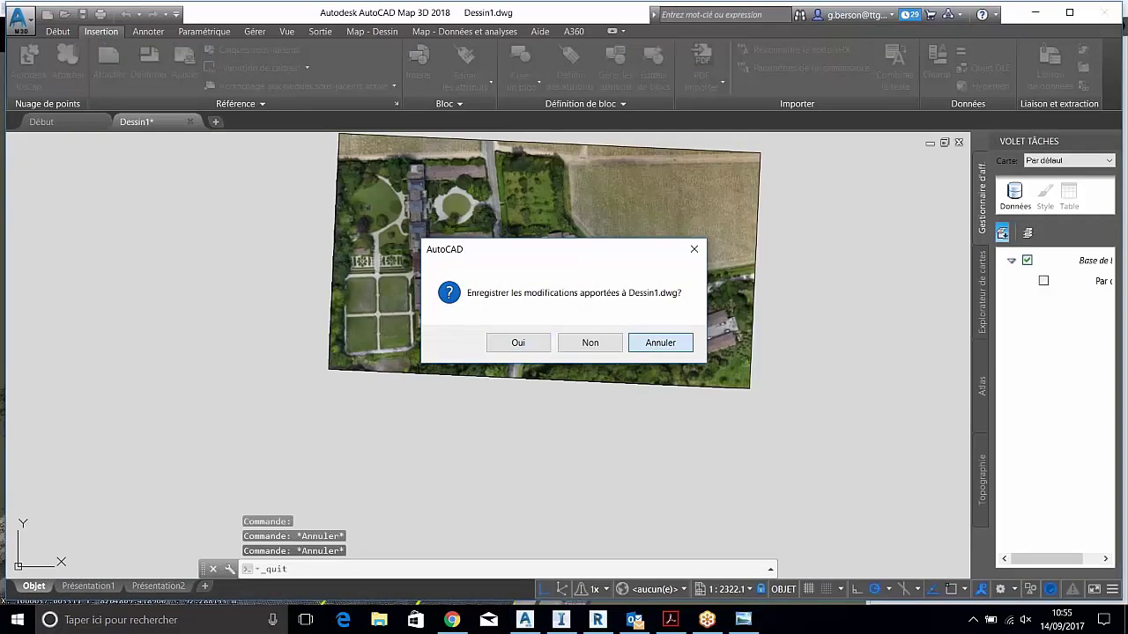
pyautogui.click(693, 249)
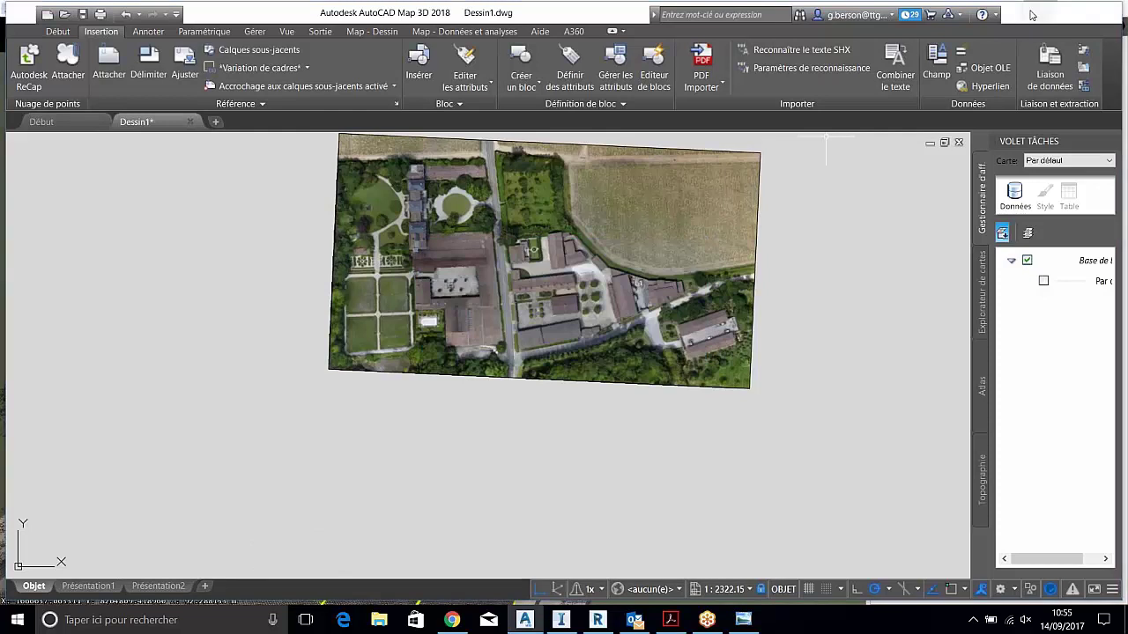
pyautogui.click(1033, 15)
pyautogui.click(1036, 14)
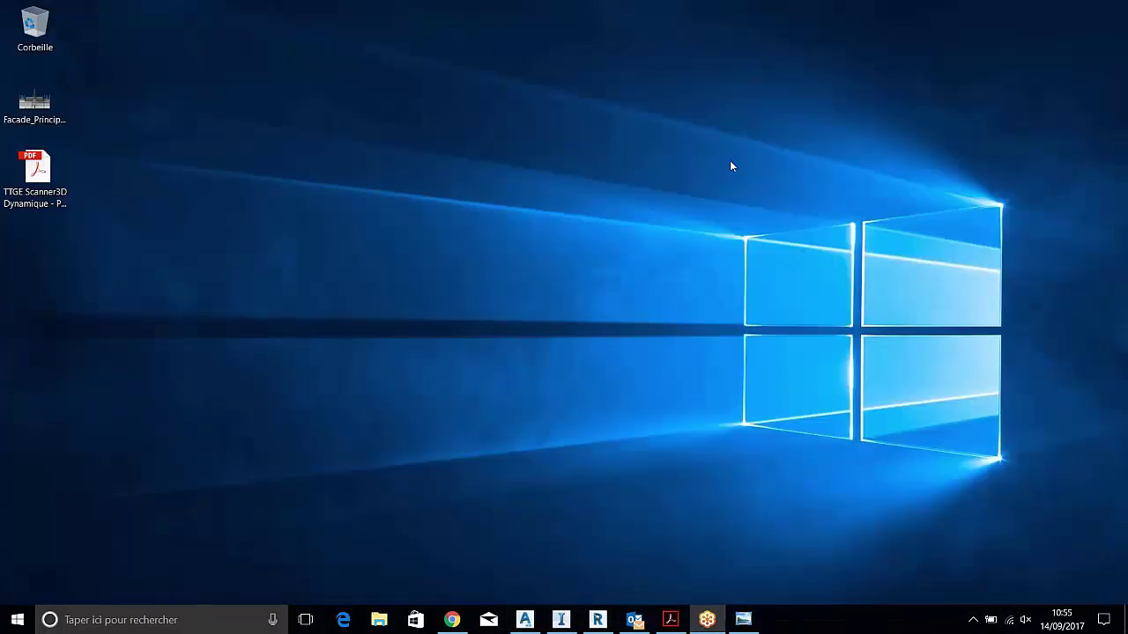